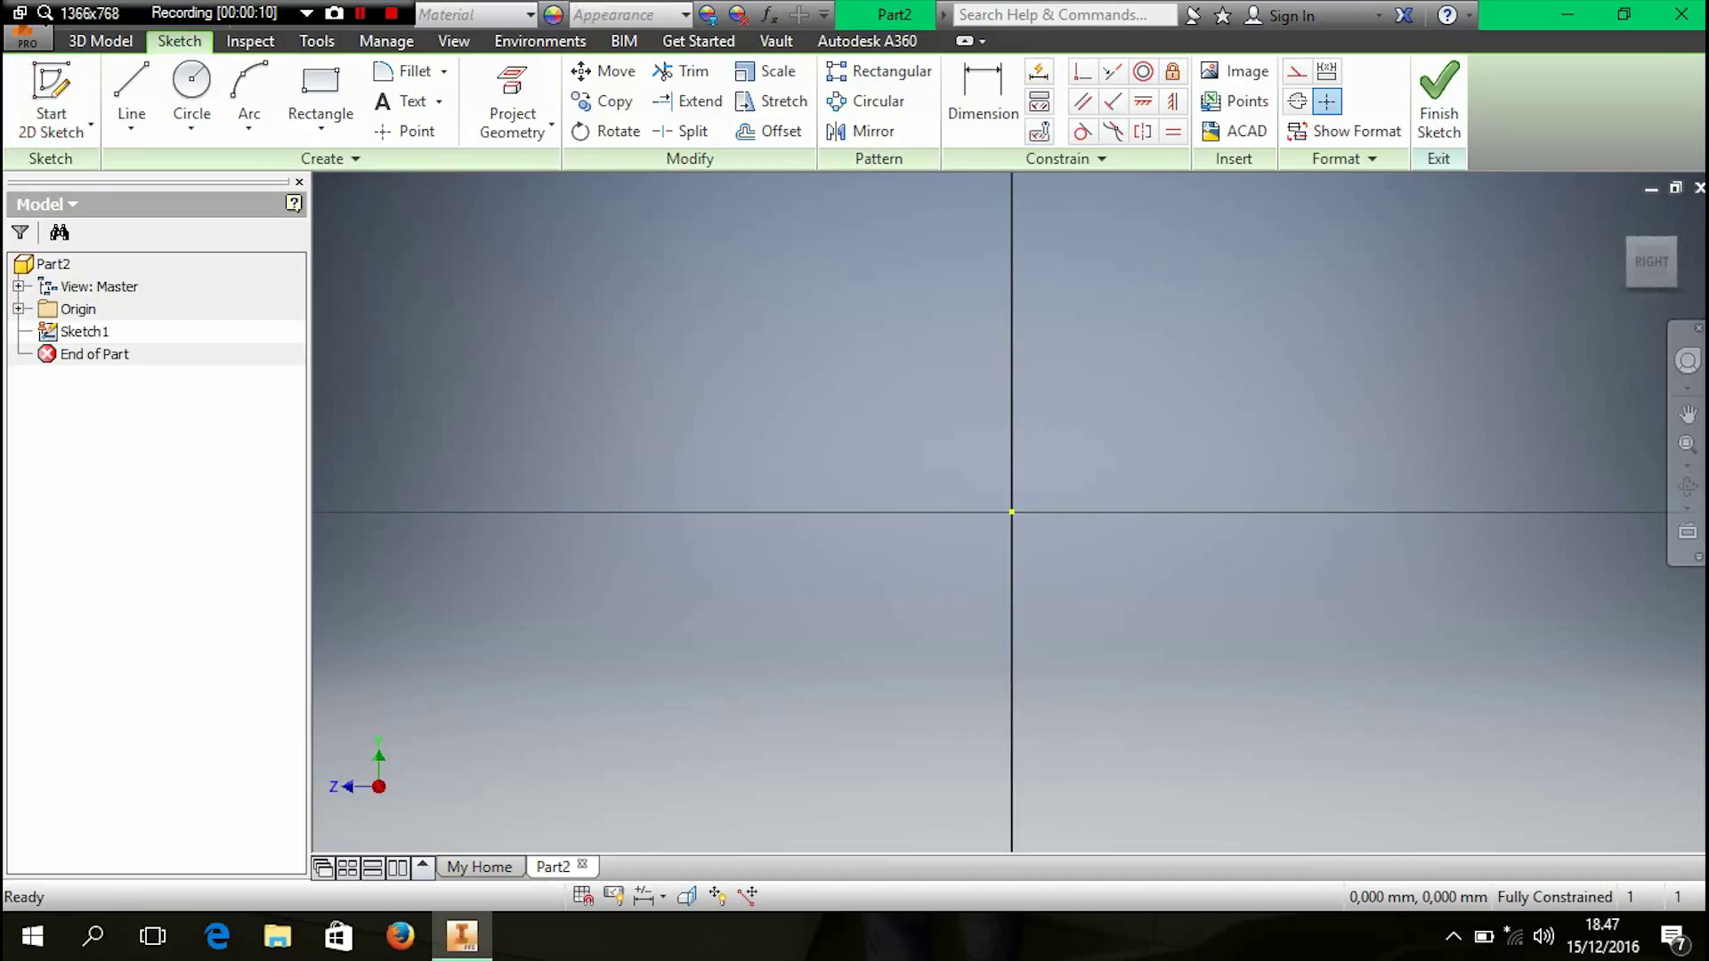
- Draw a 50 mm horizontal line from the origin and a 65 mm line perpendicular upward from its outer end
left_click(131, 89)
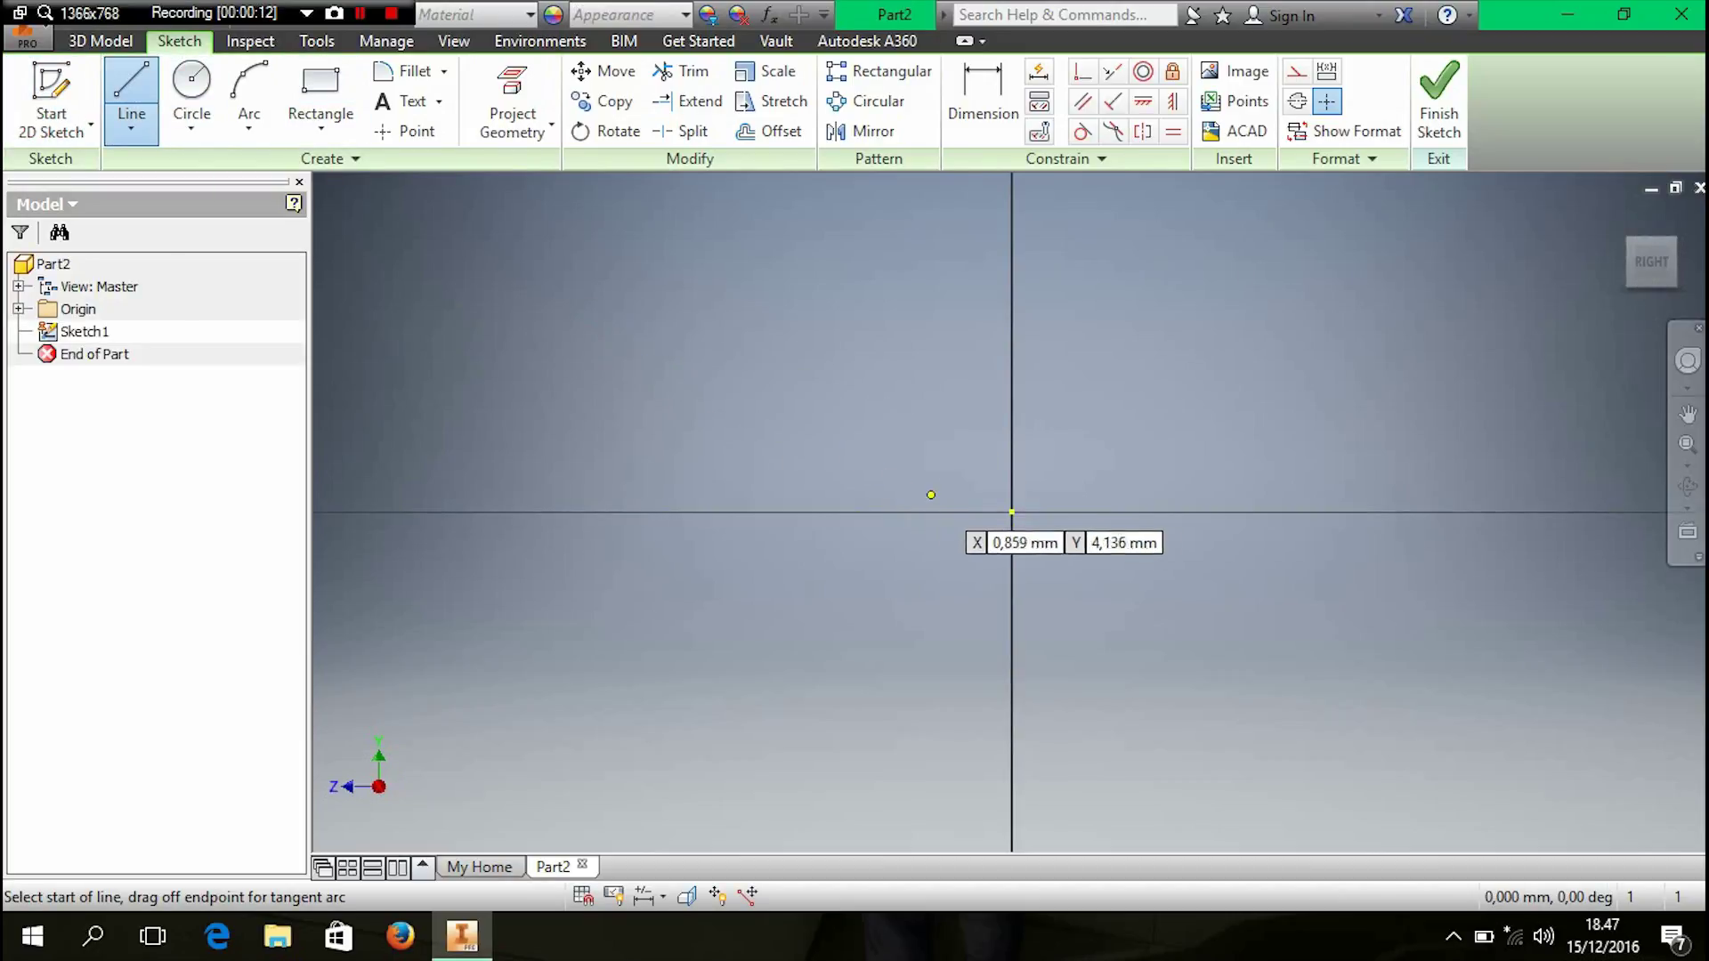
left_click(1012, 512)
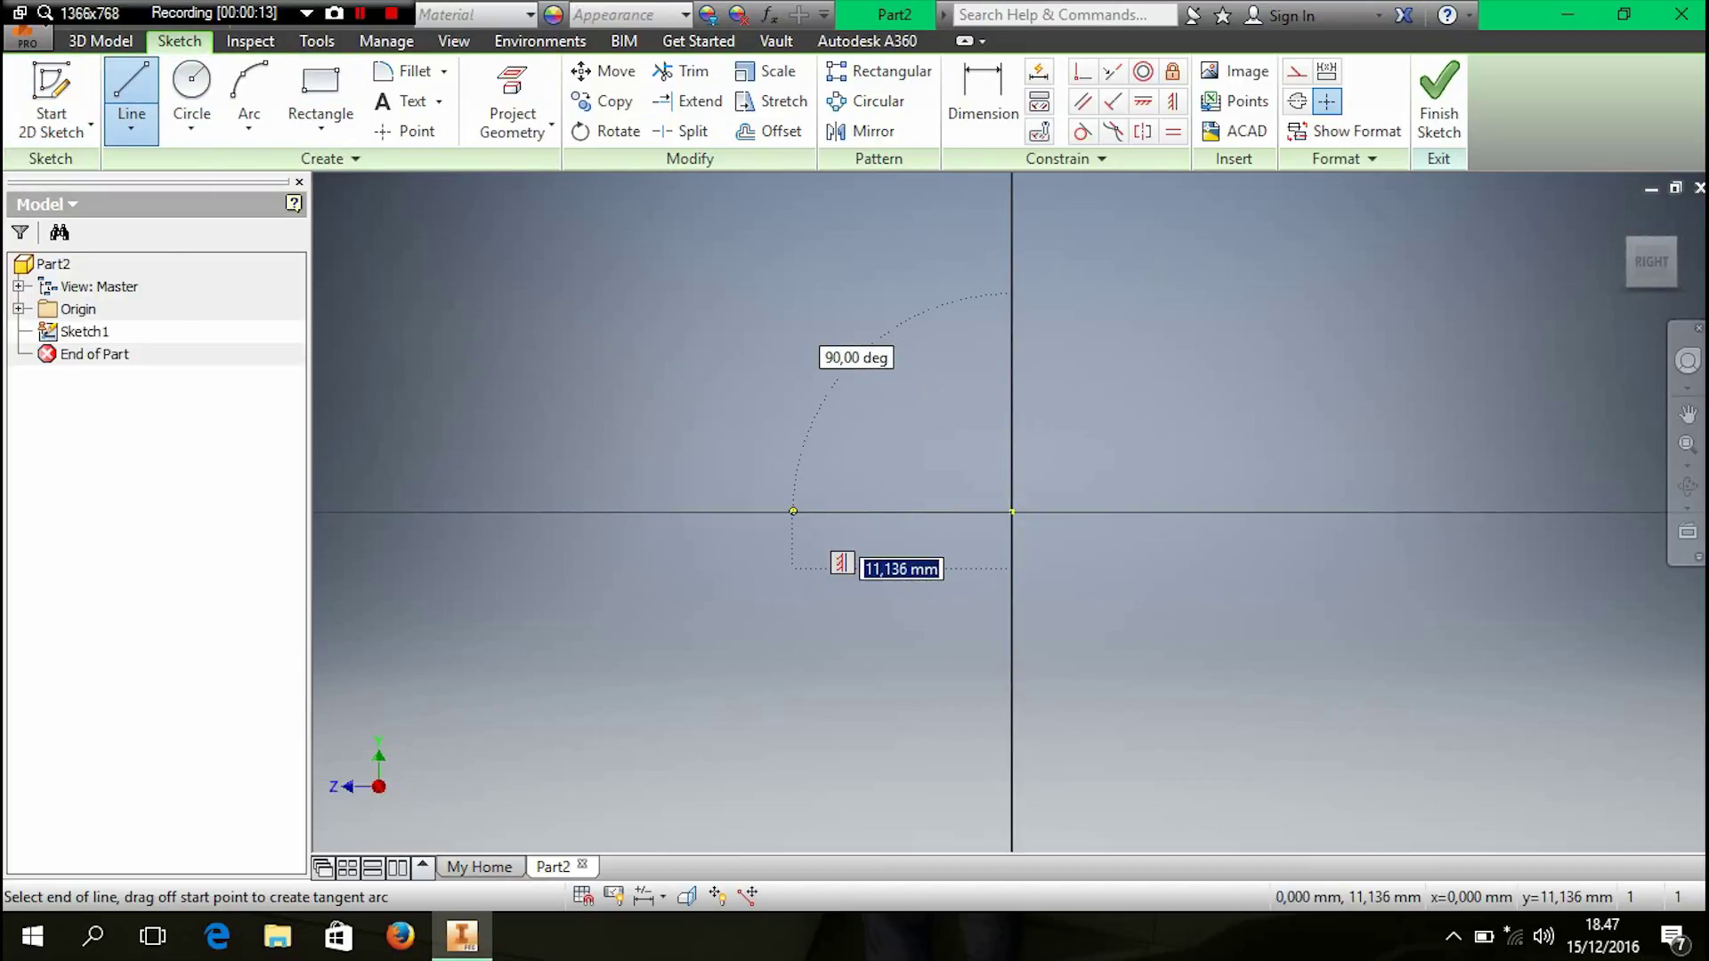
type("5")
key("Tab")
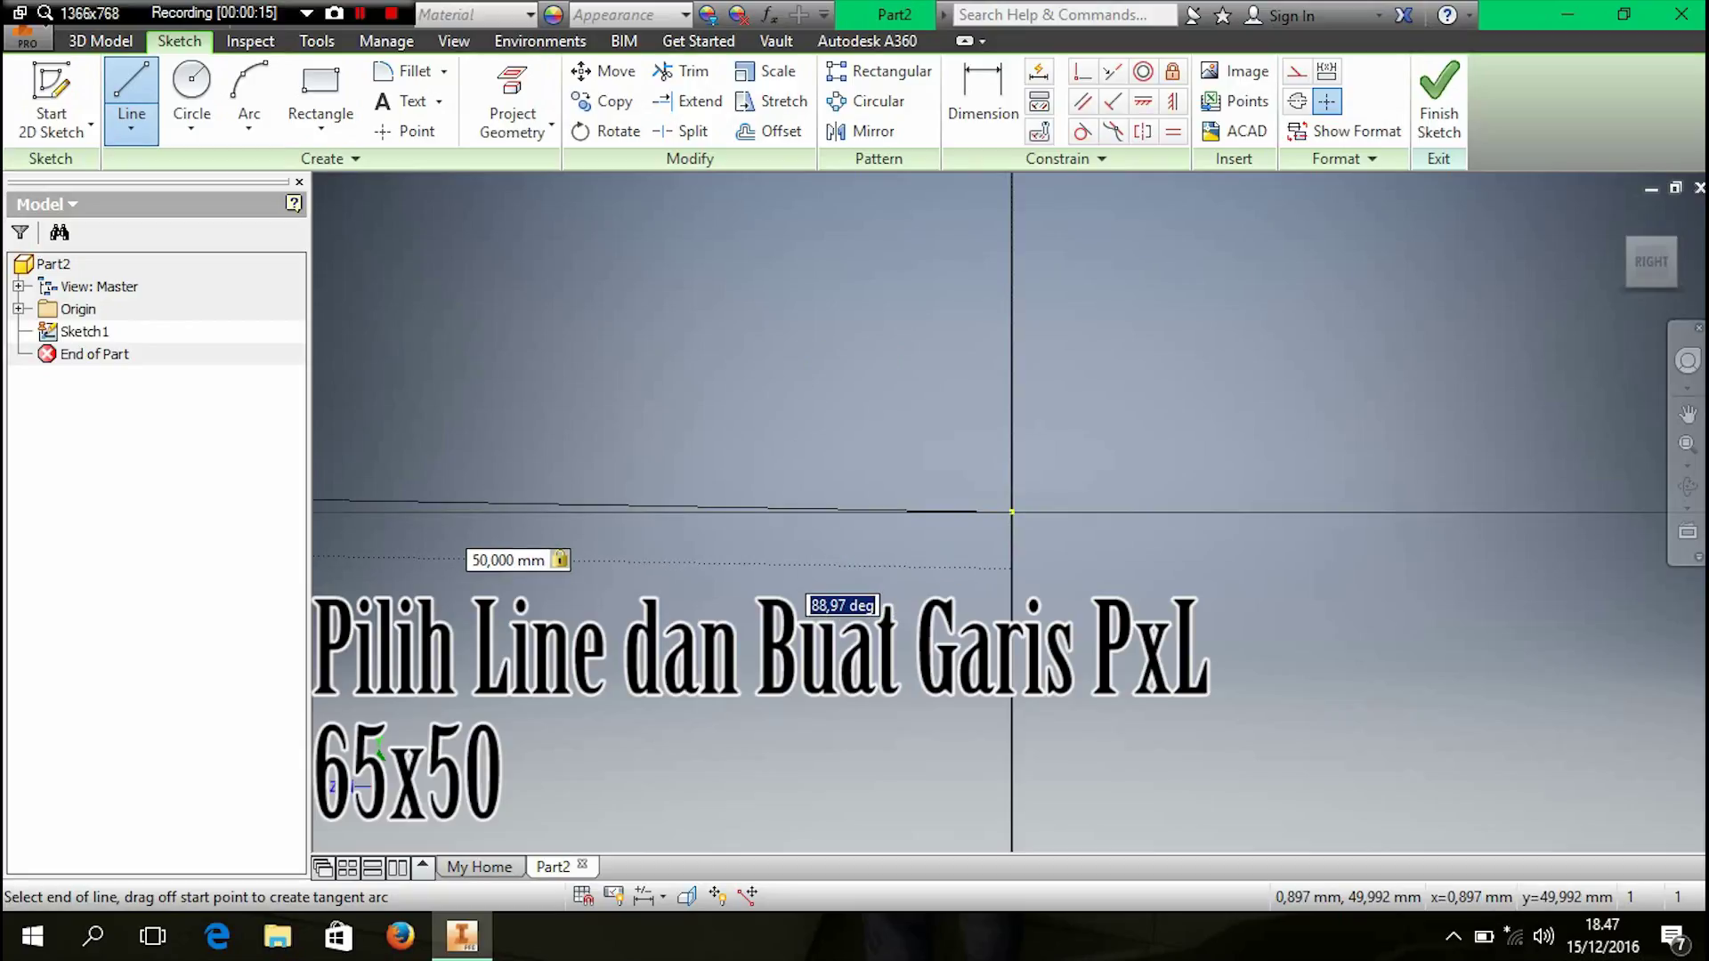
scroll(768, 510, "up", 2)
left_click(332, 505)
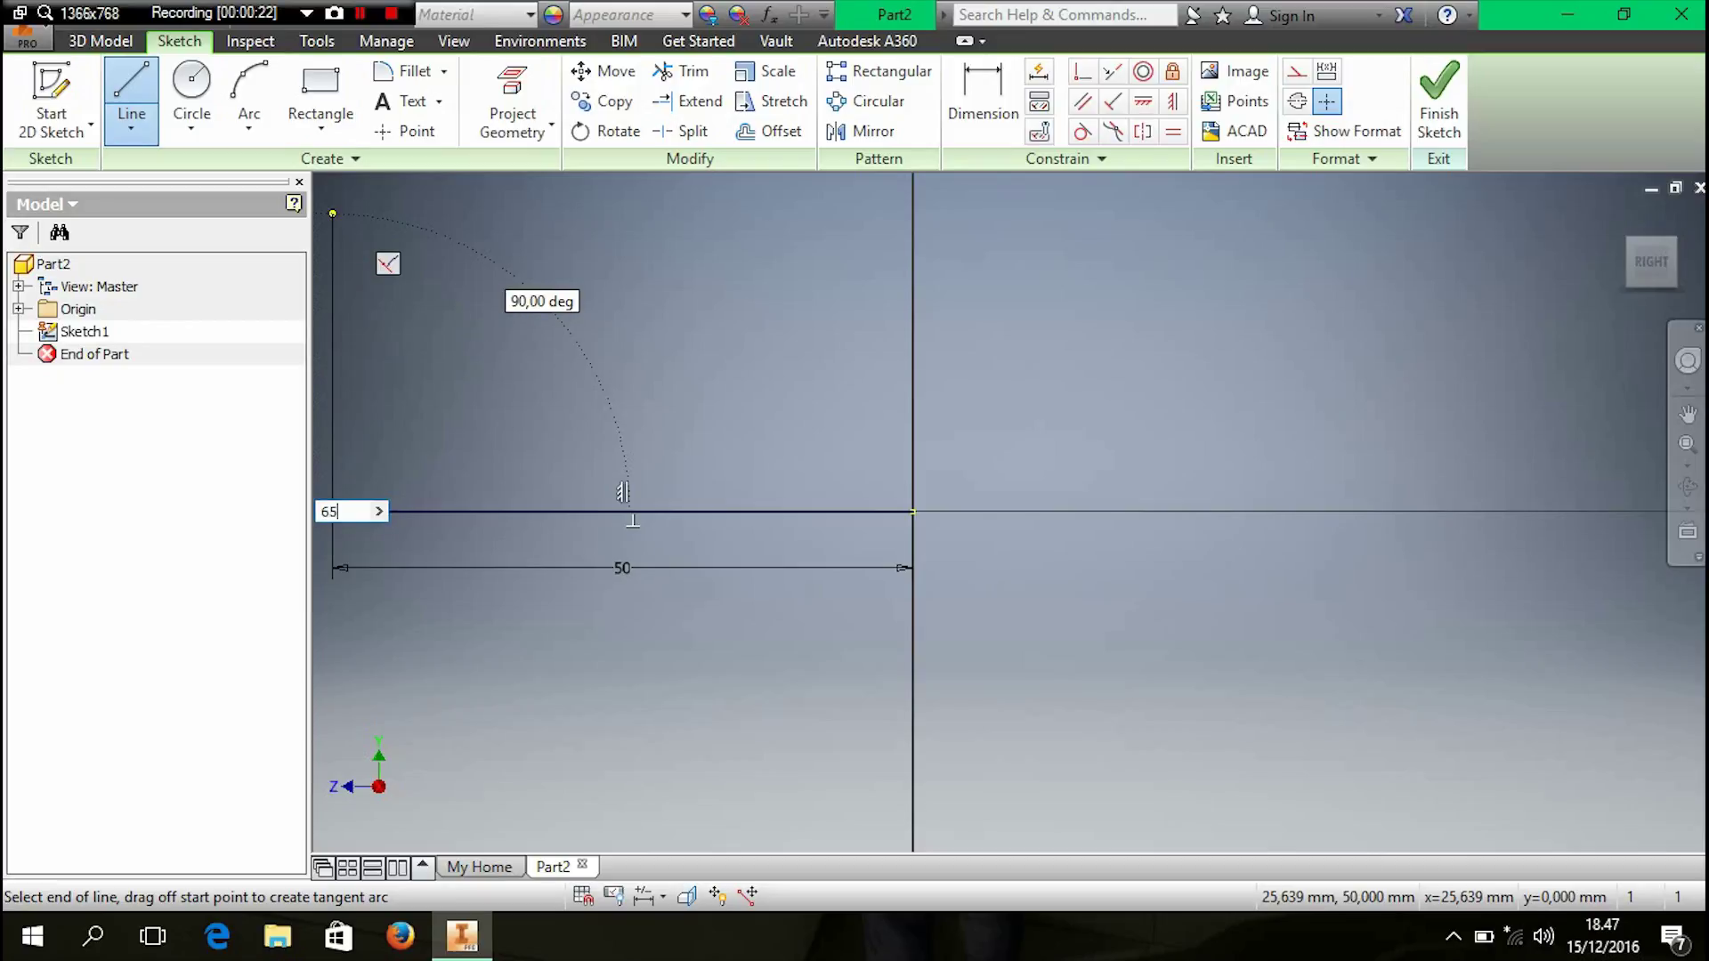
type("65")
key("Tab")
key("Return")
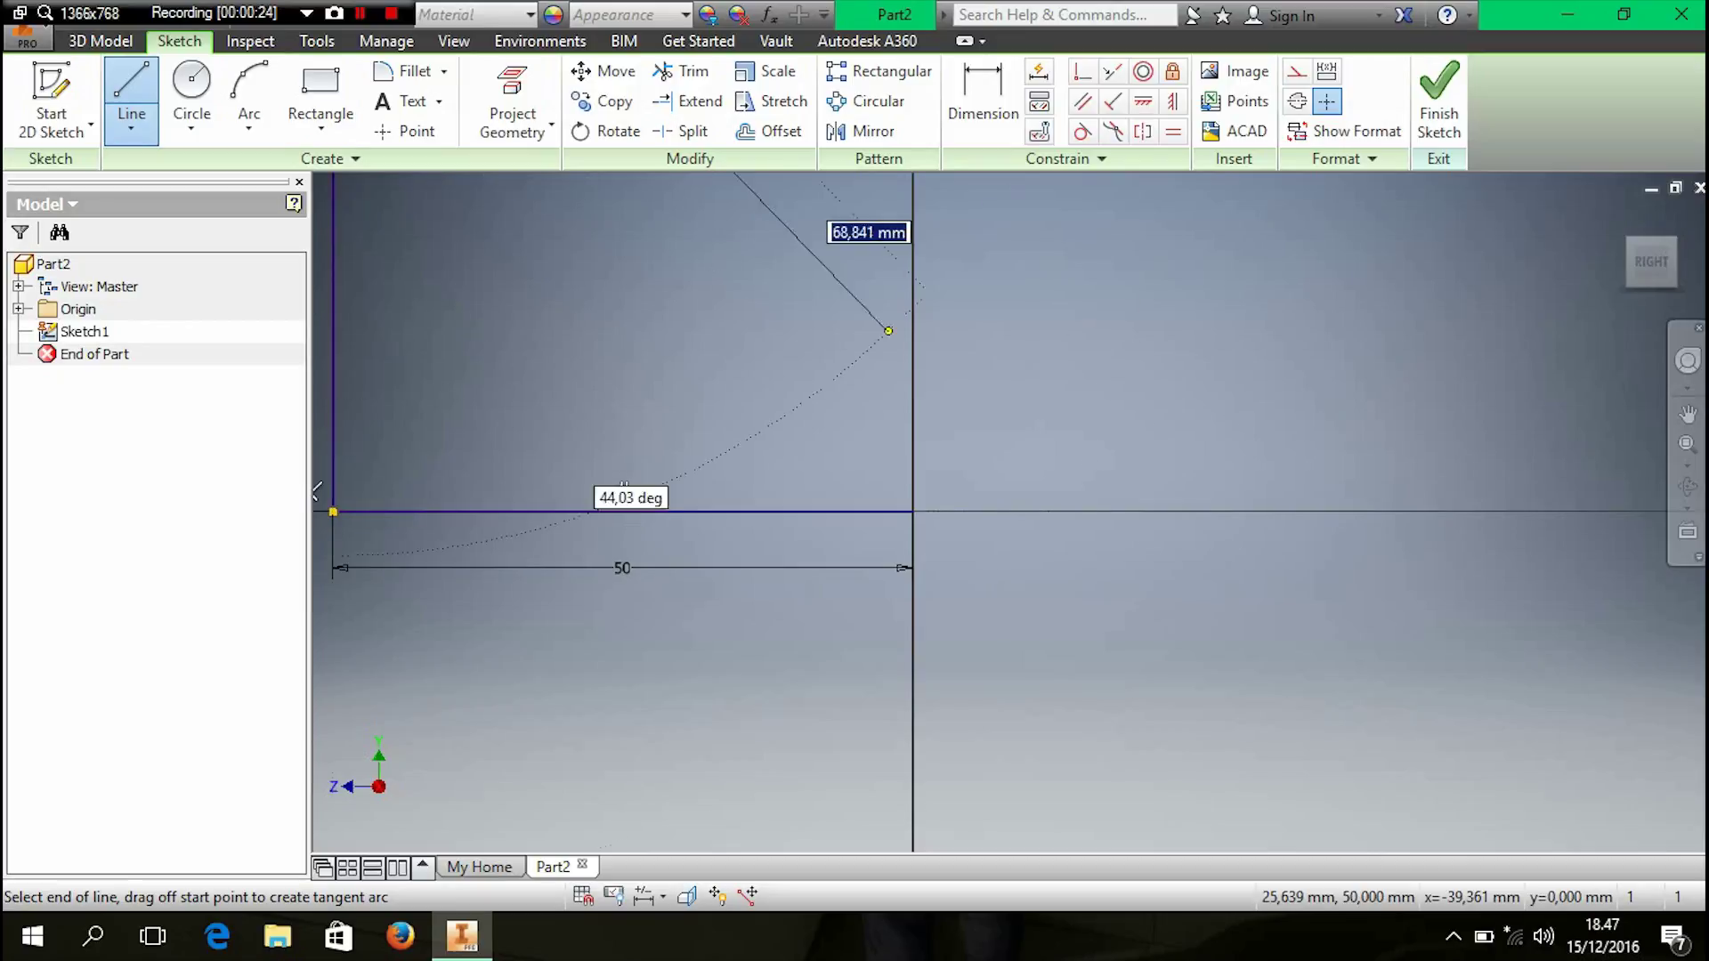
- Close the rectangle with an upper horizontal line to the vertical axis and a vertical line down to the origin
left_click(1686, 414)
left_click_drag(830, 387, 957, 762)
scroll(957, 762, "up", 2)
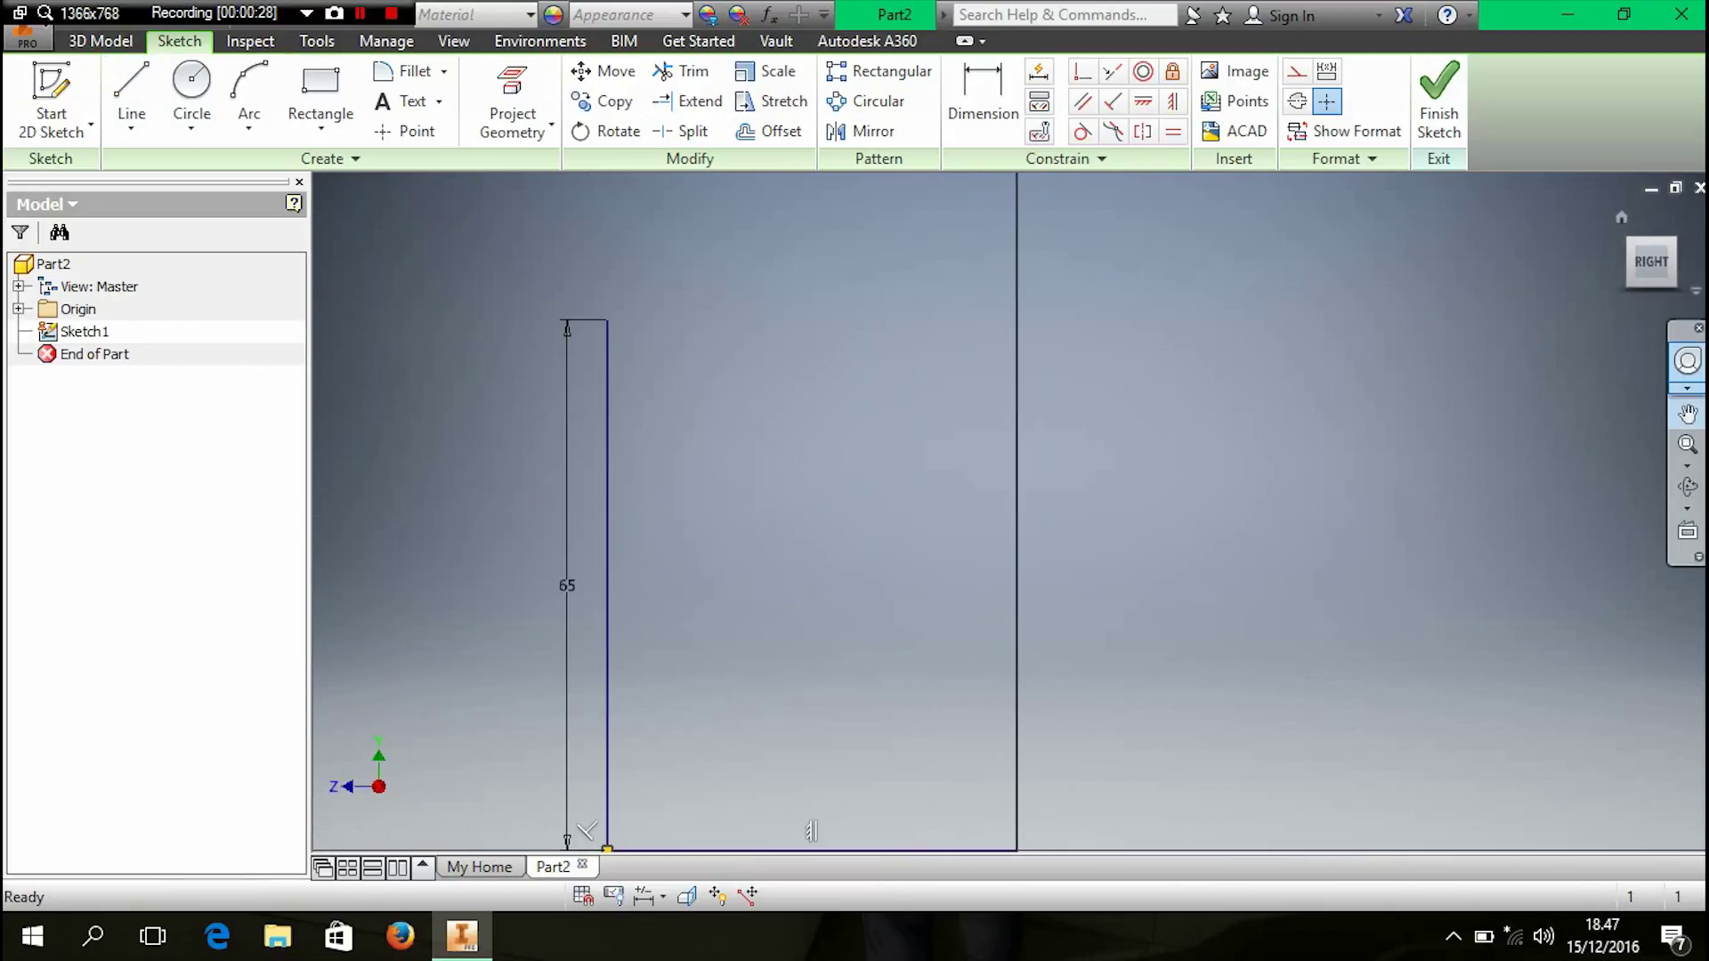
key("l")
left_click(607, 320)
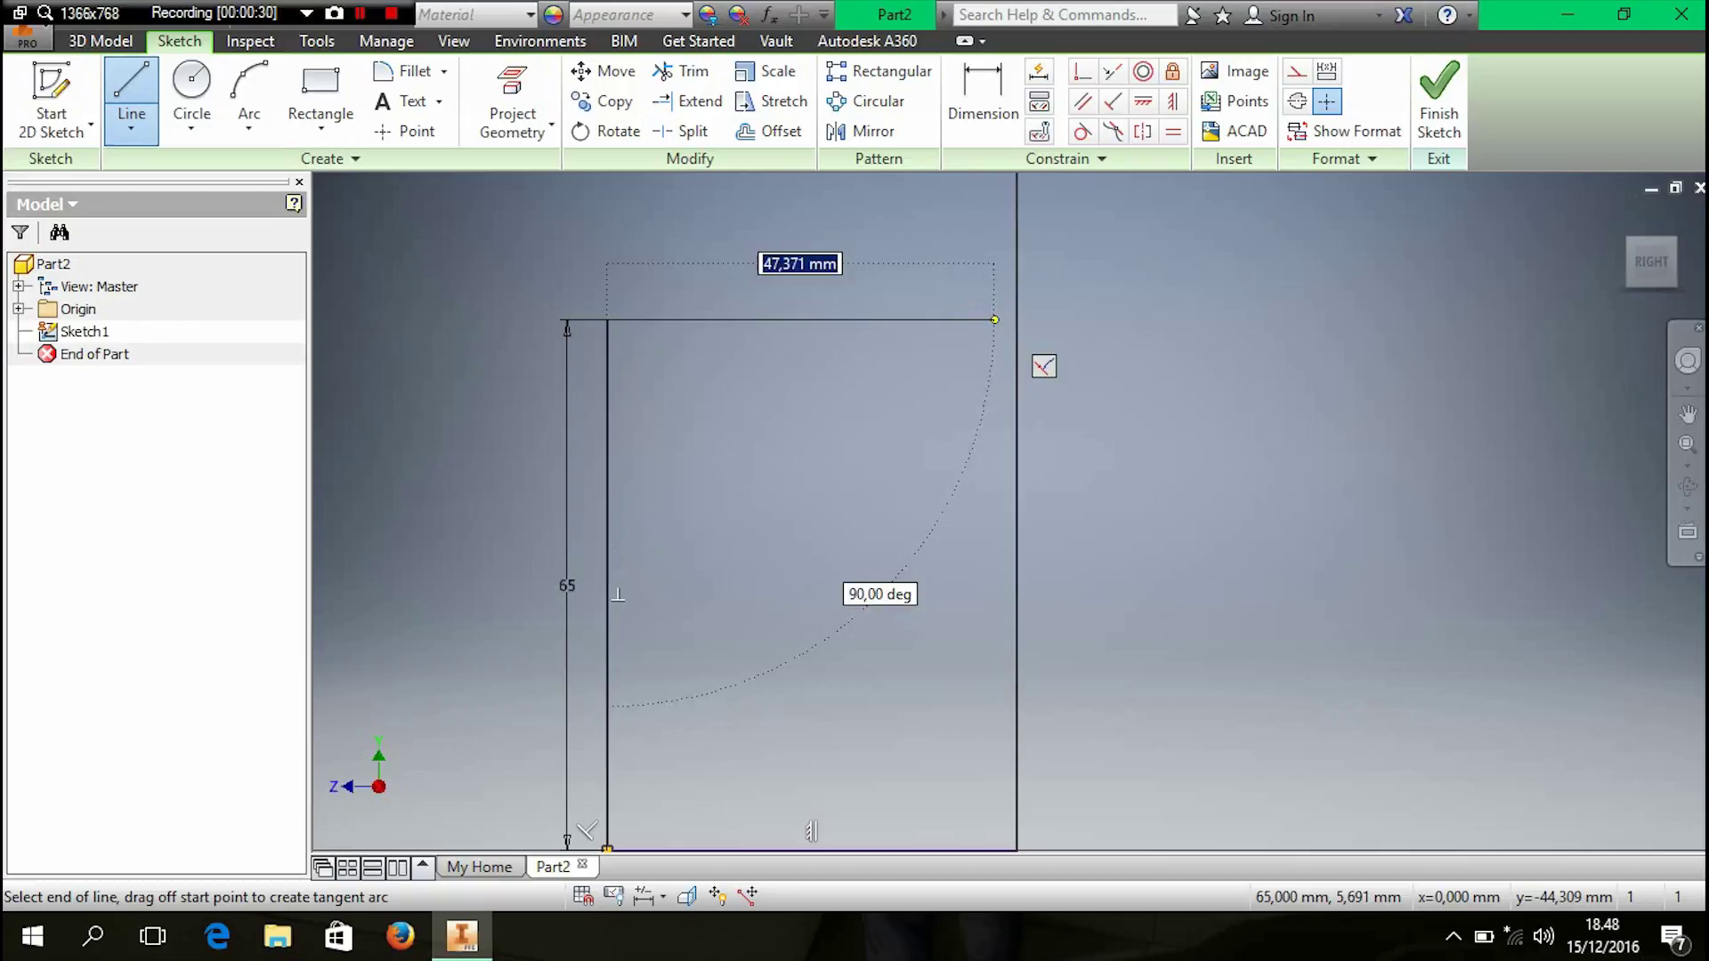
left_click(1016, 319)
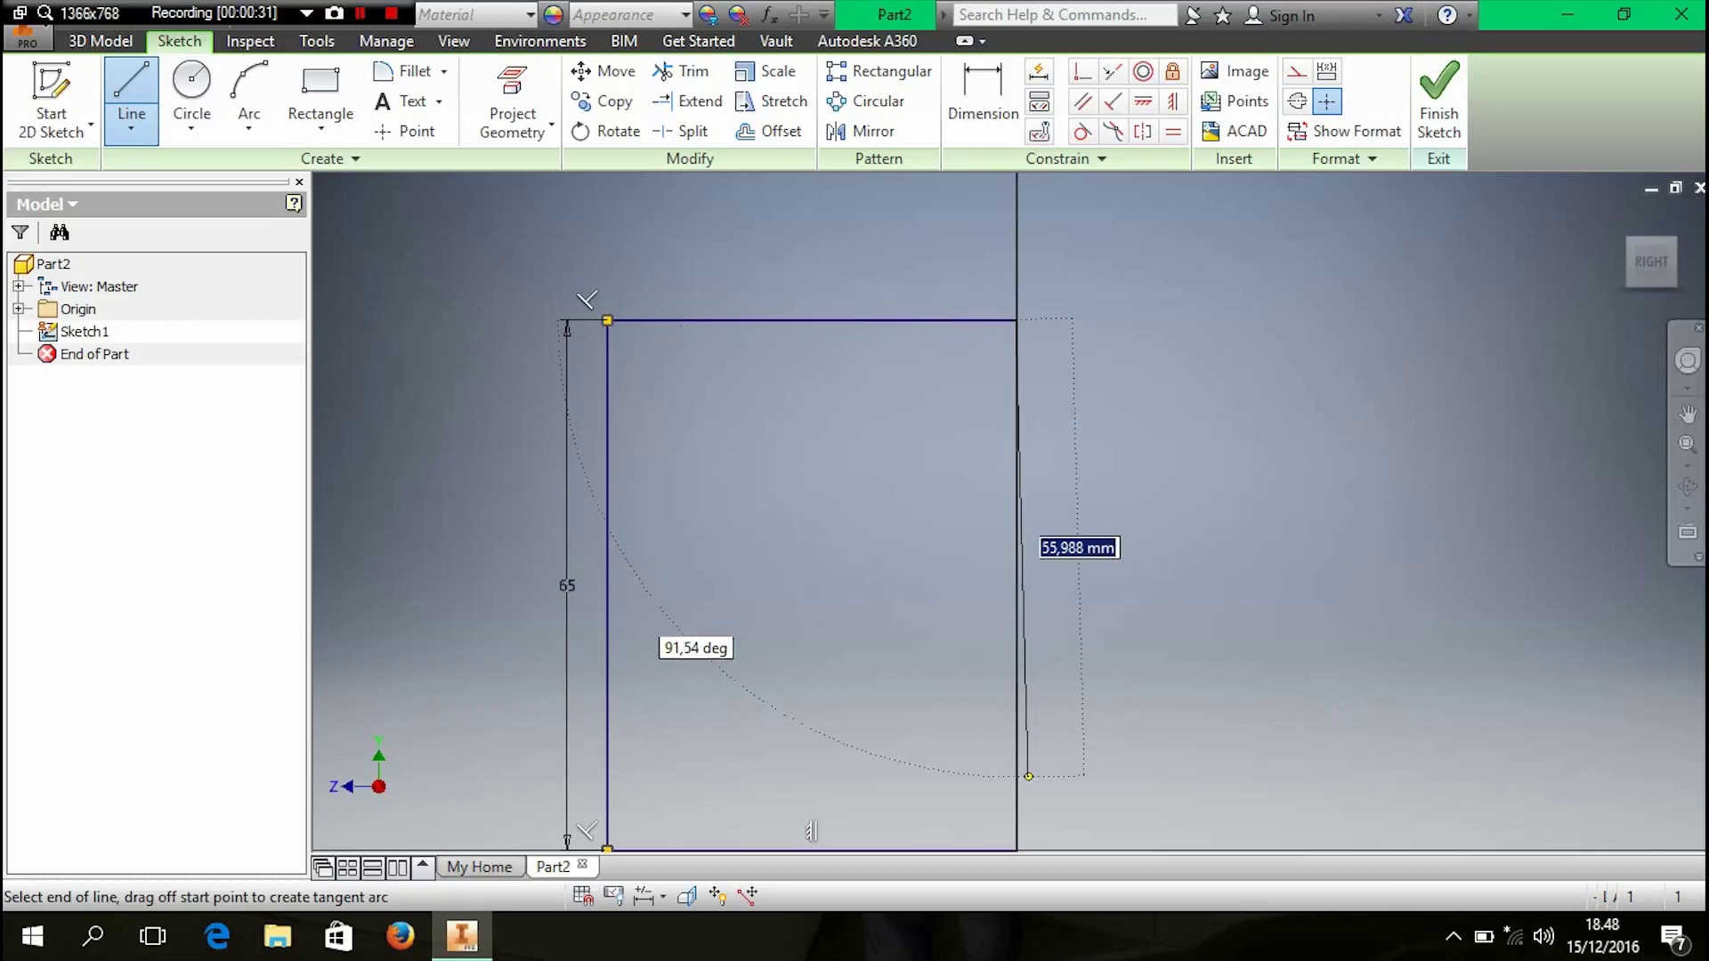
left_click(1017, 850)
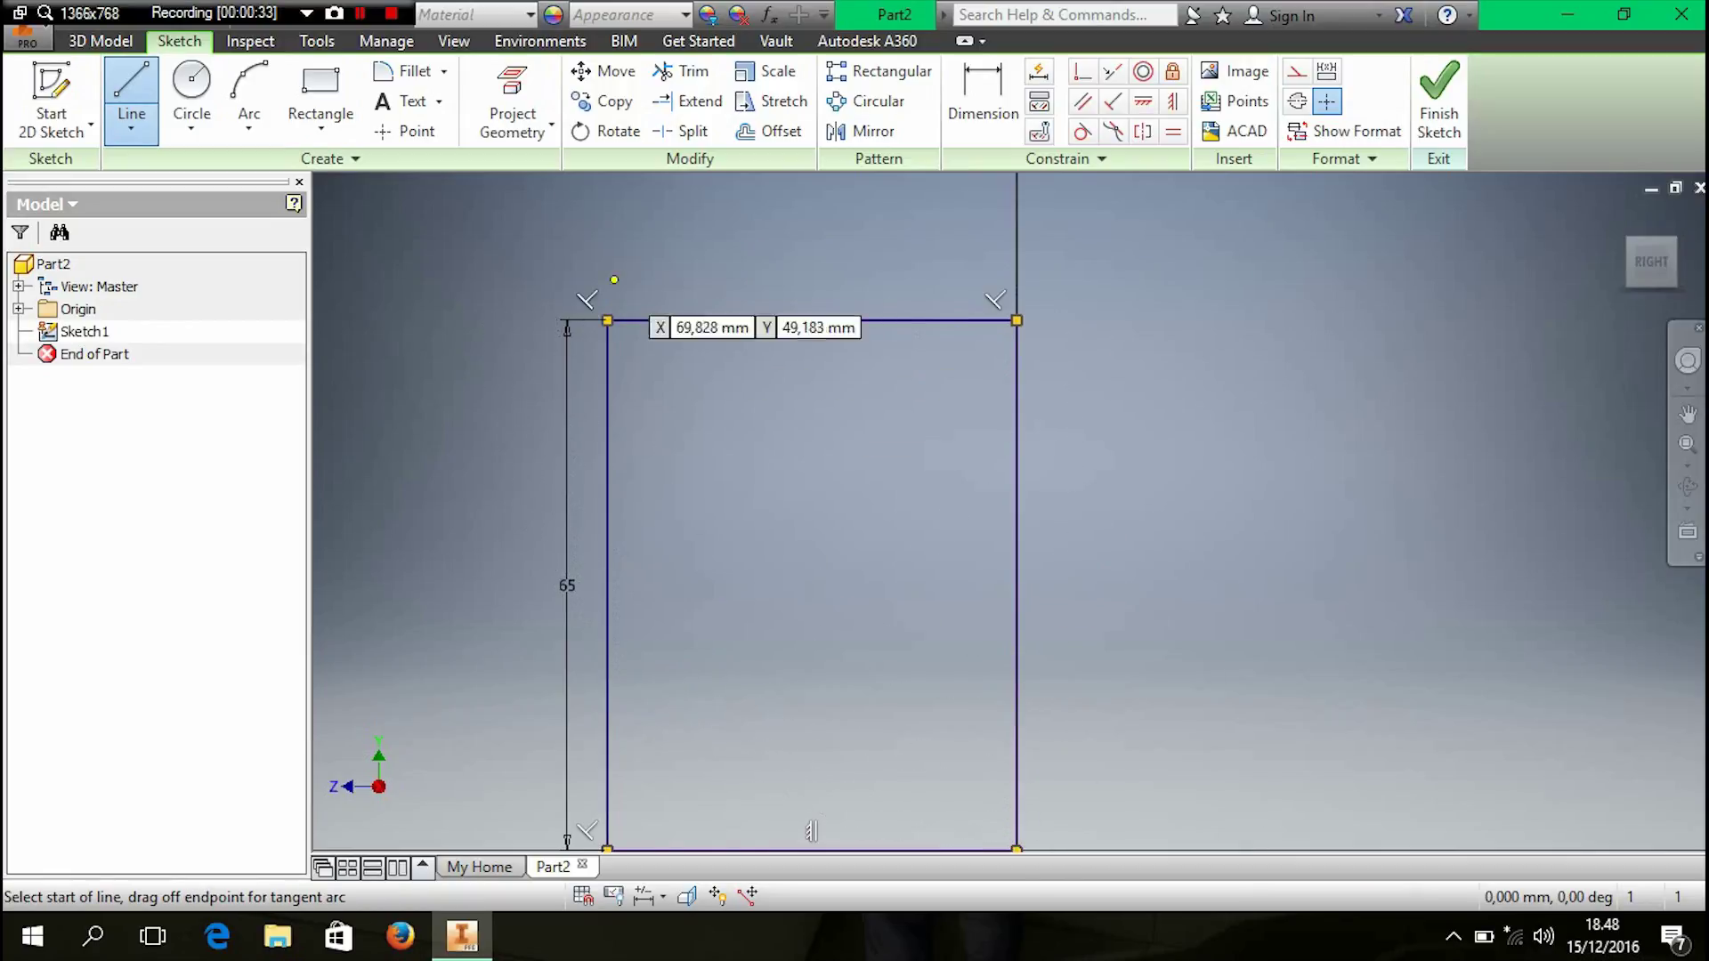
key("Escape")
- Draw a 5 mm line down the outer edge from the upper corner, followed by a 2 mm wide, 2 mm deep groove
left_click(607, 319)
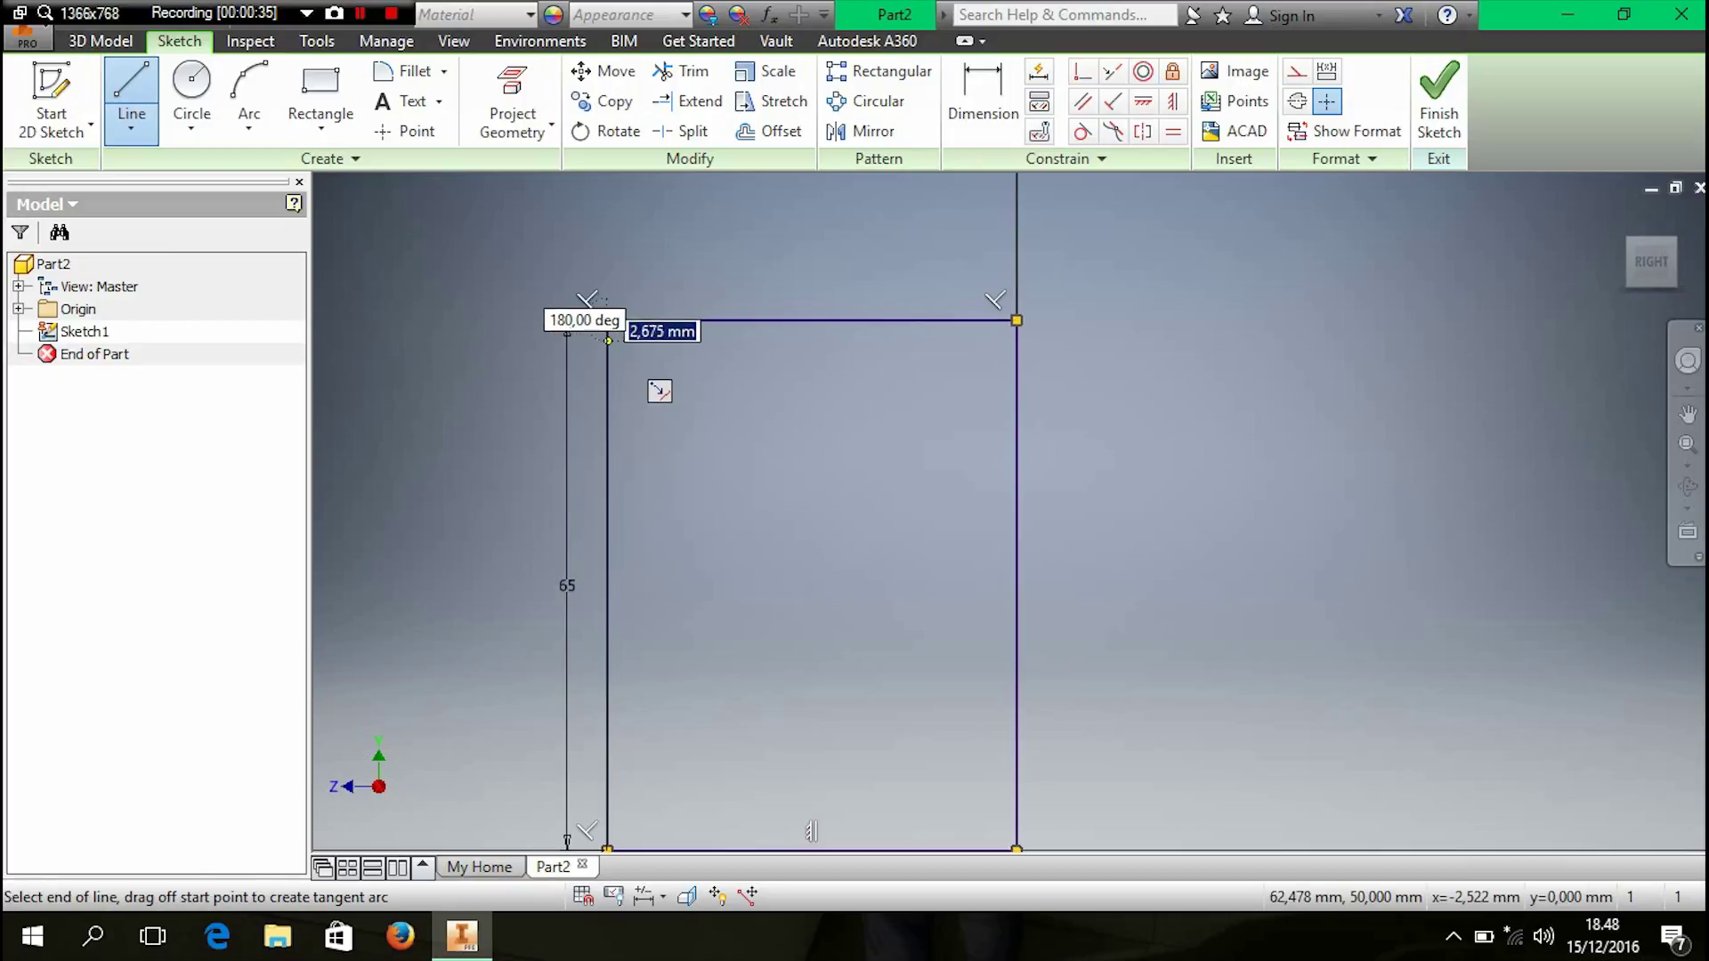
scroll(659, 404, "up", 2)
scroll(650, 410, "up", 2)
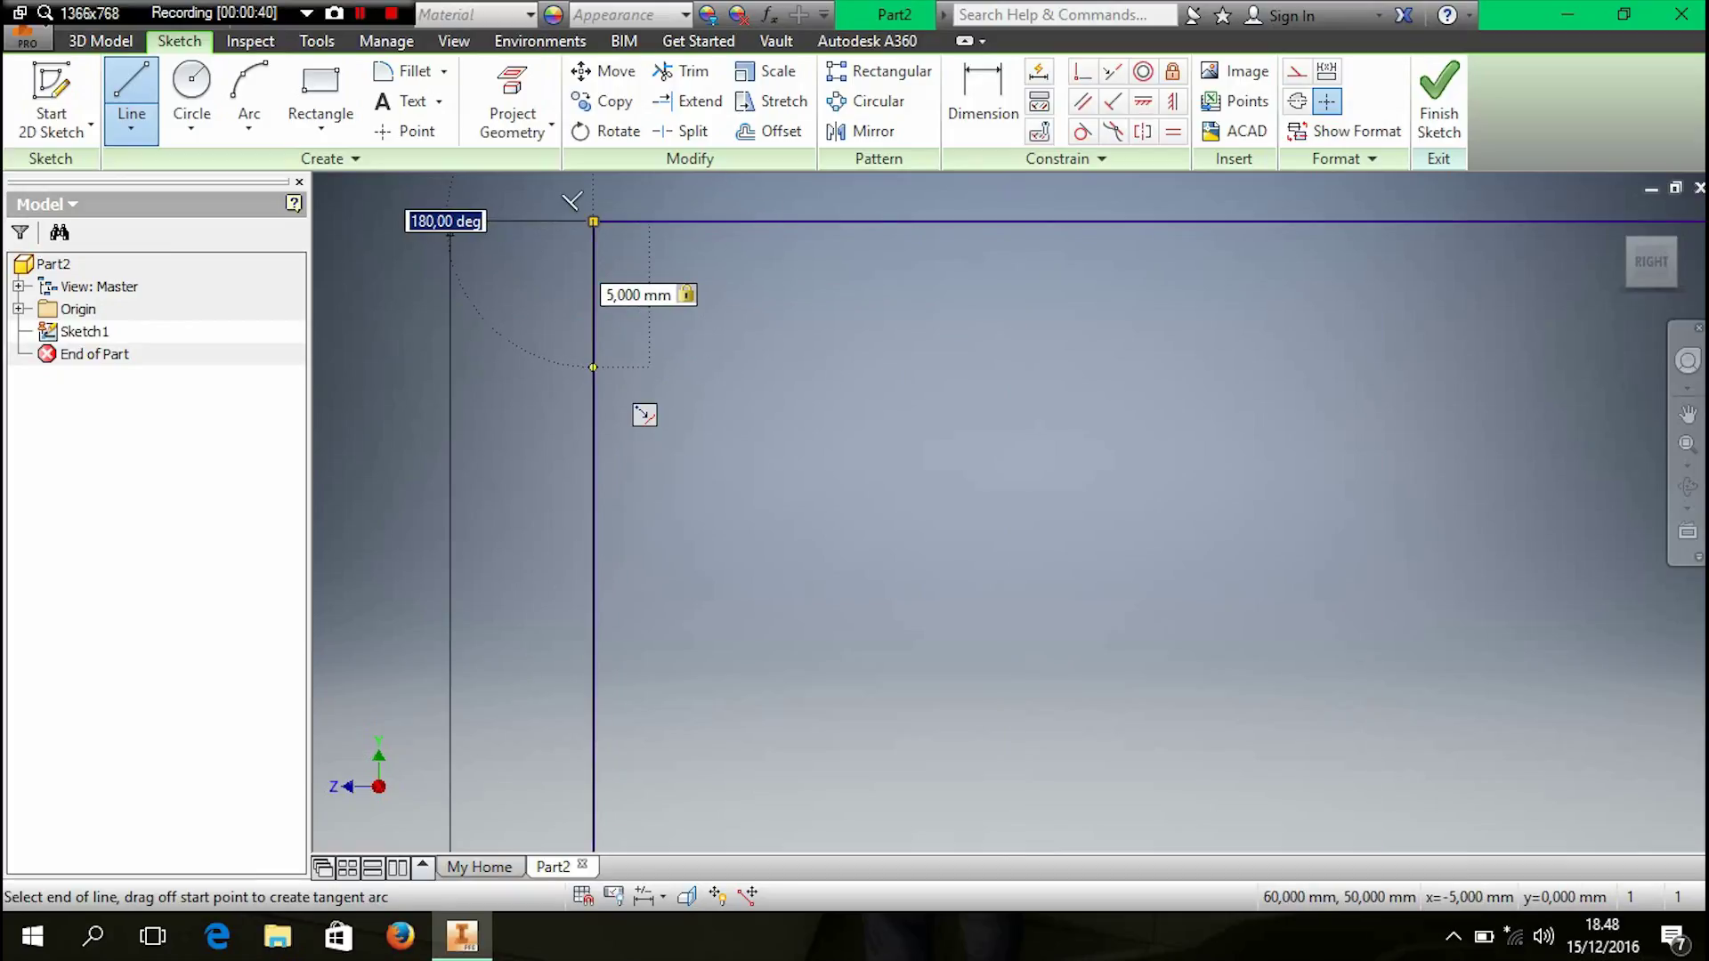
key("Return")
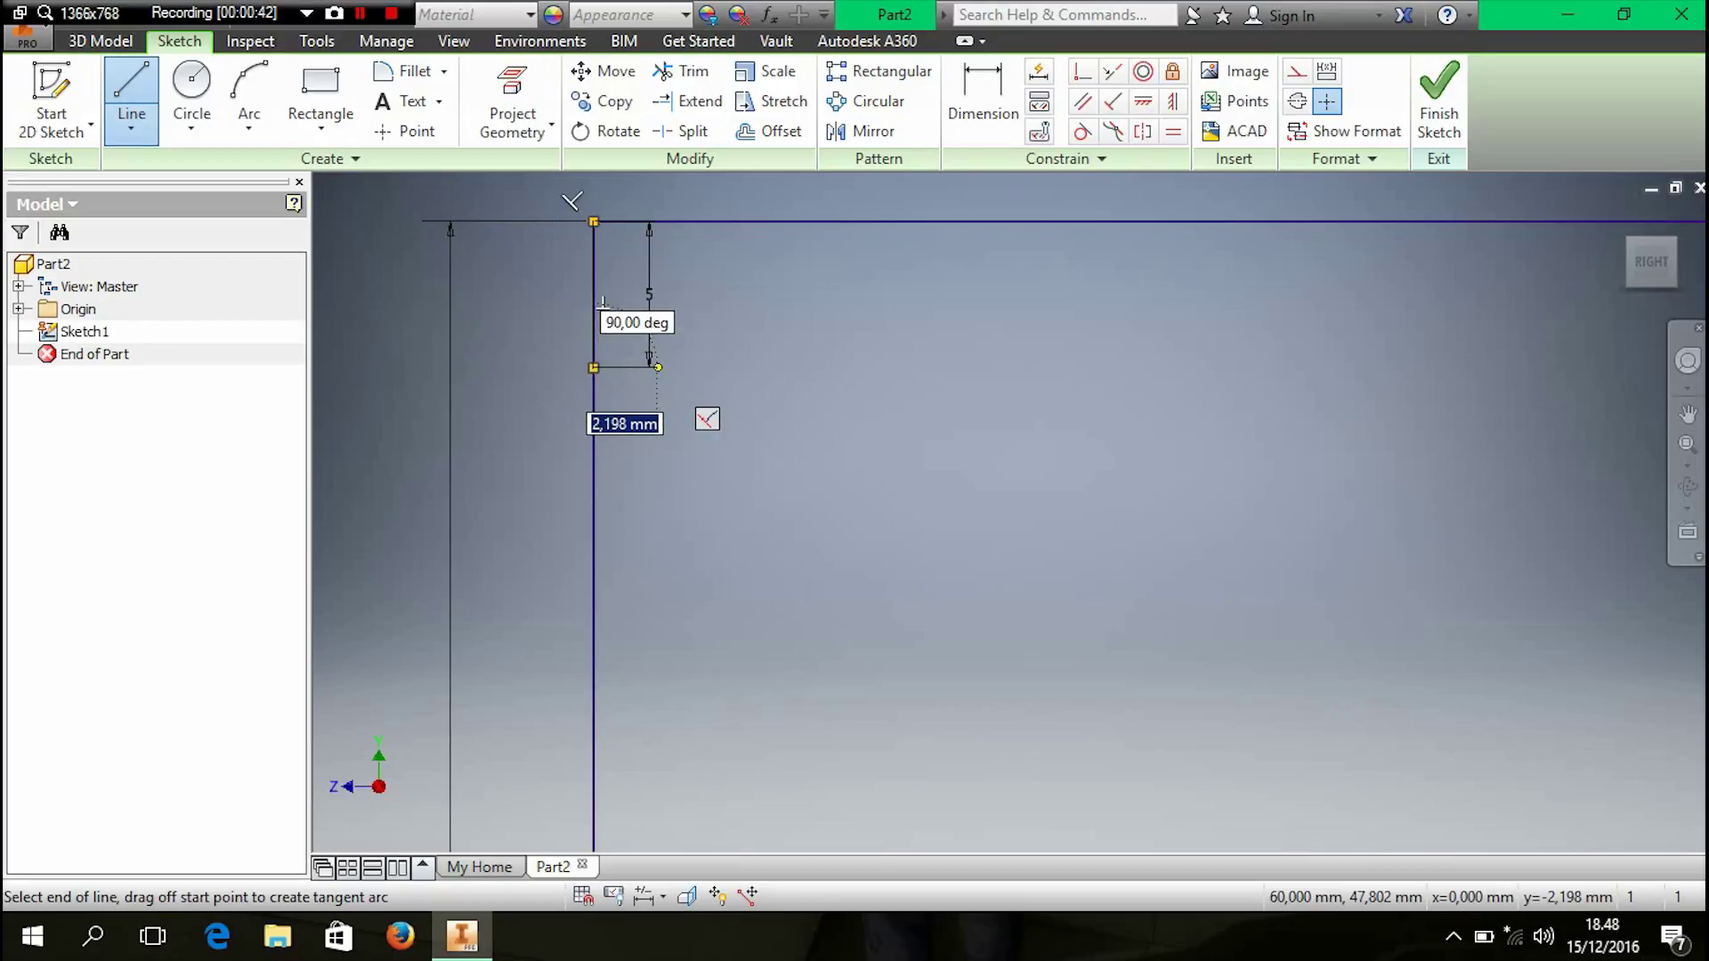
key("Tab")
key("Return")
type("2")
key("Tab")
key("Return")
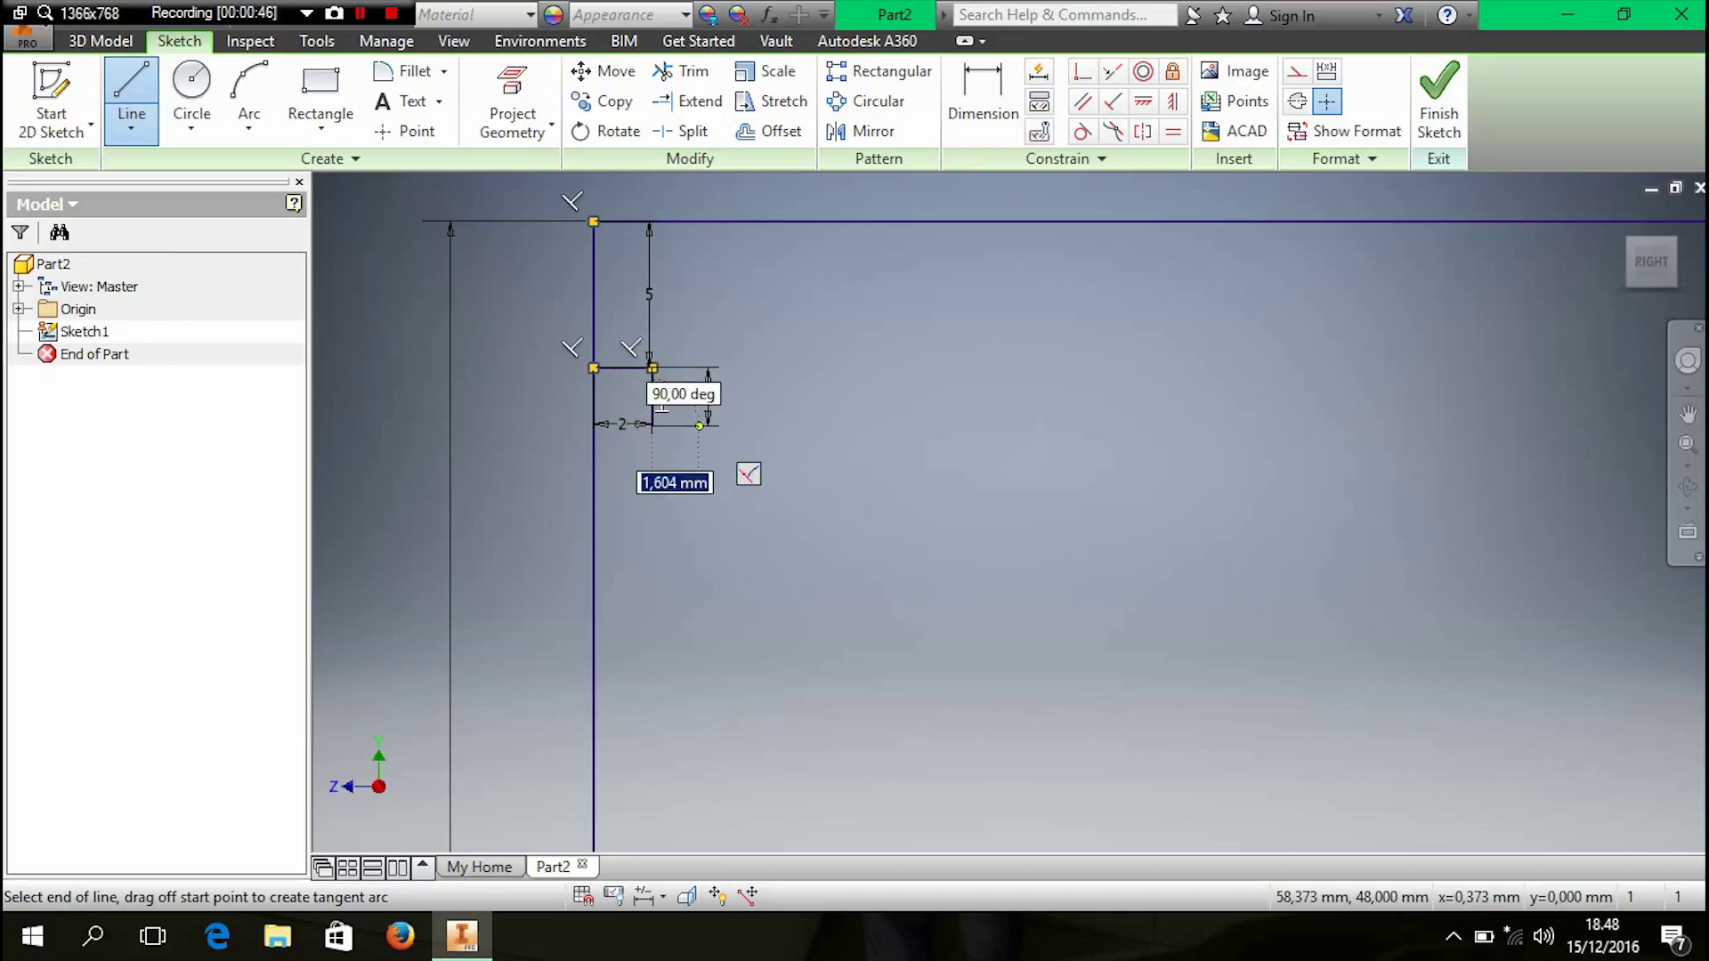
key("Return")
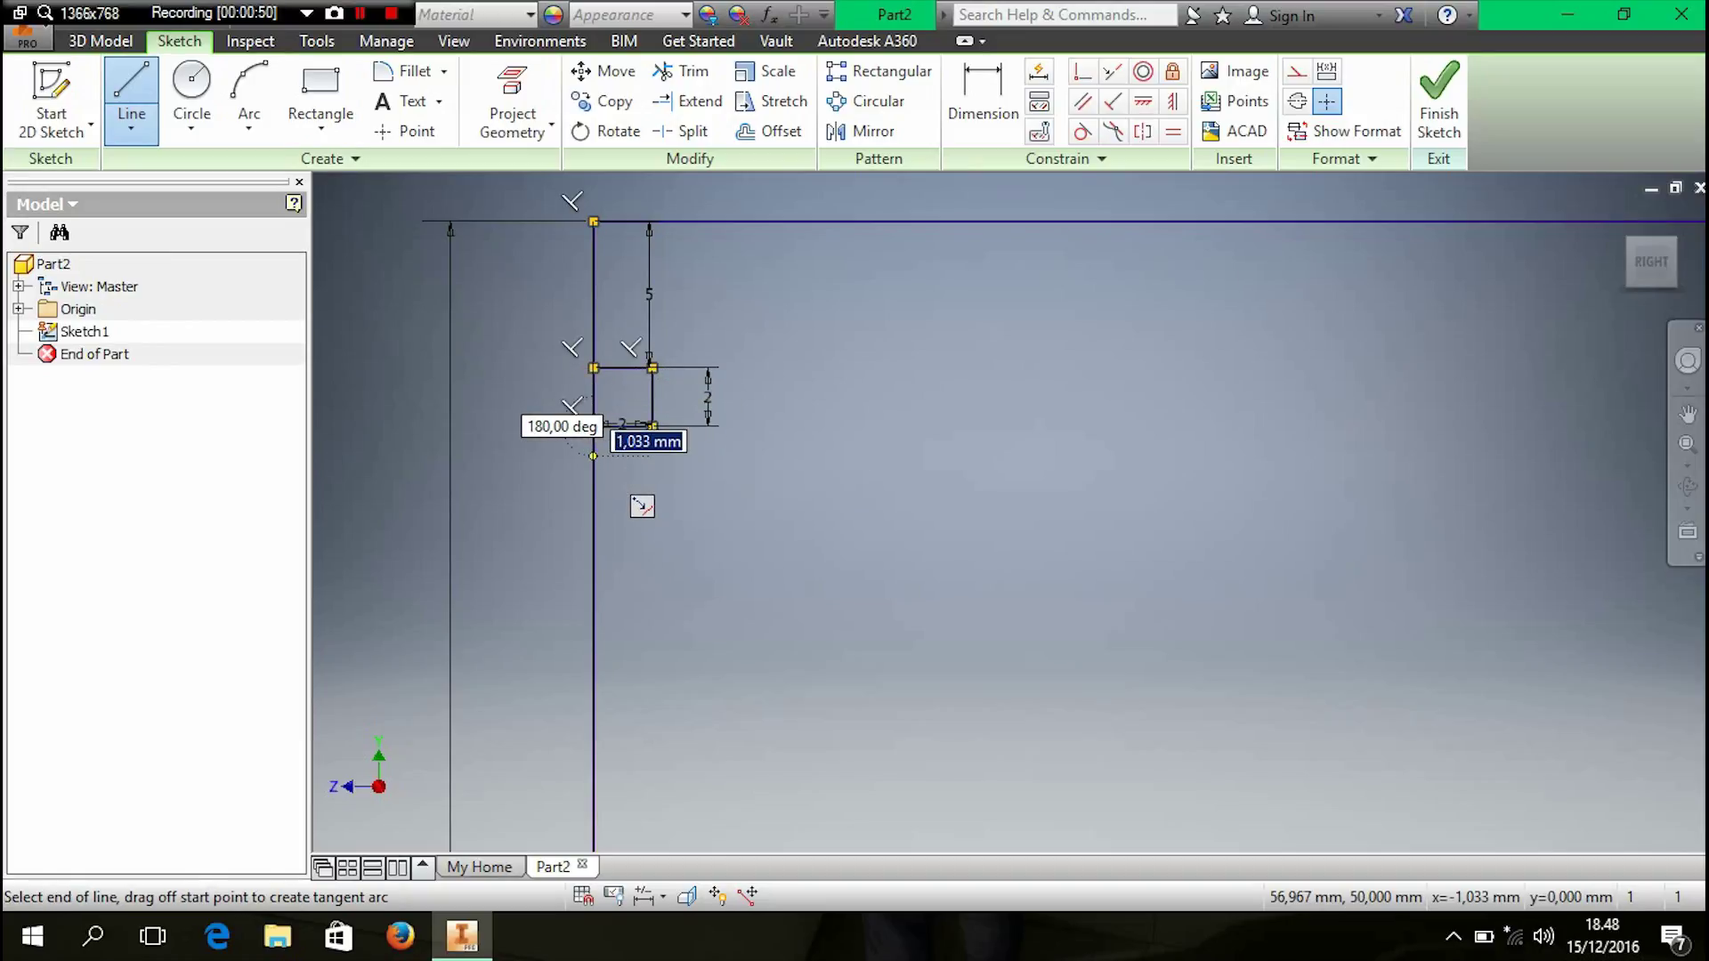
- Continue 1.5 mm down the outer edge and draw a second groove 1.5 mm wide, as deep as the first
key("Return")
key("Return")
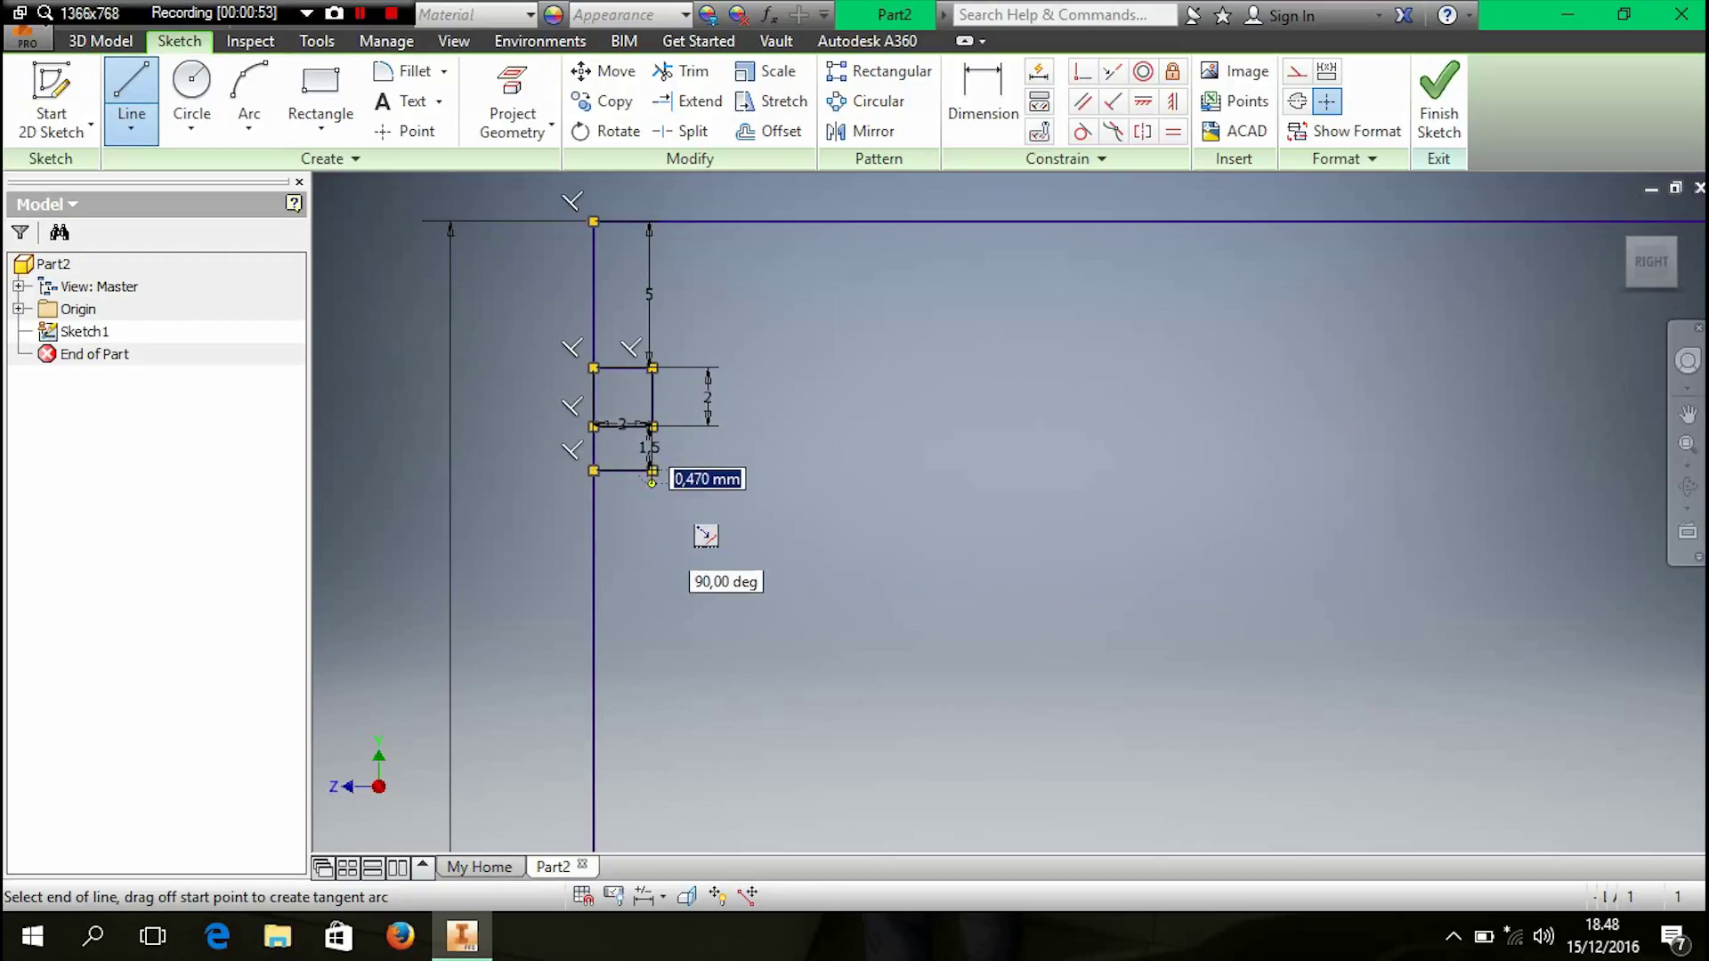
key("Tab")
key("Return")
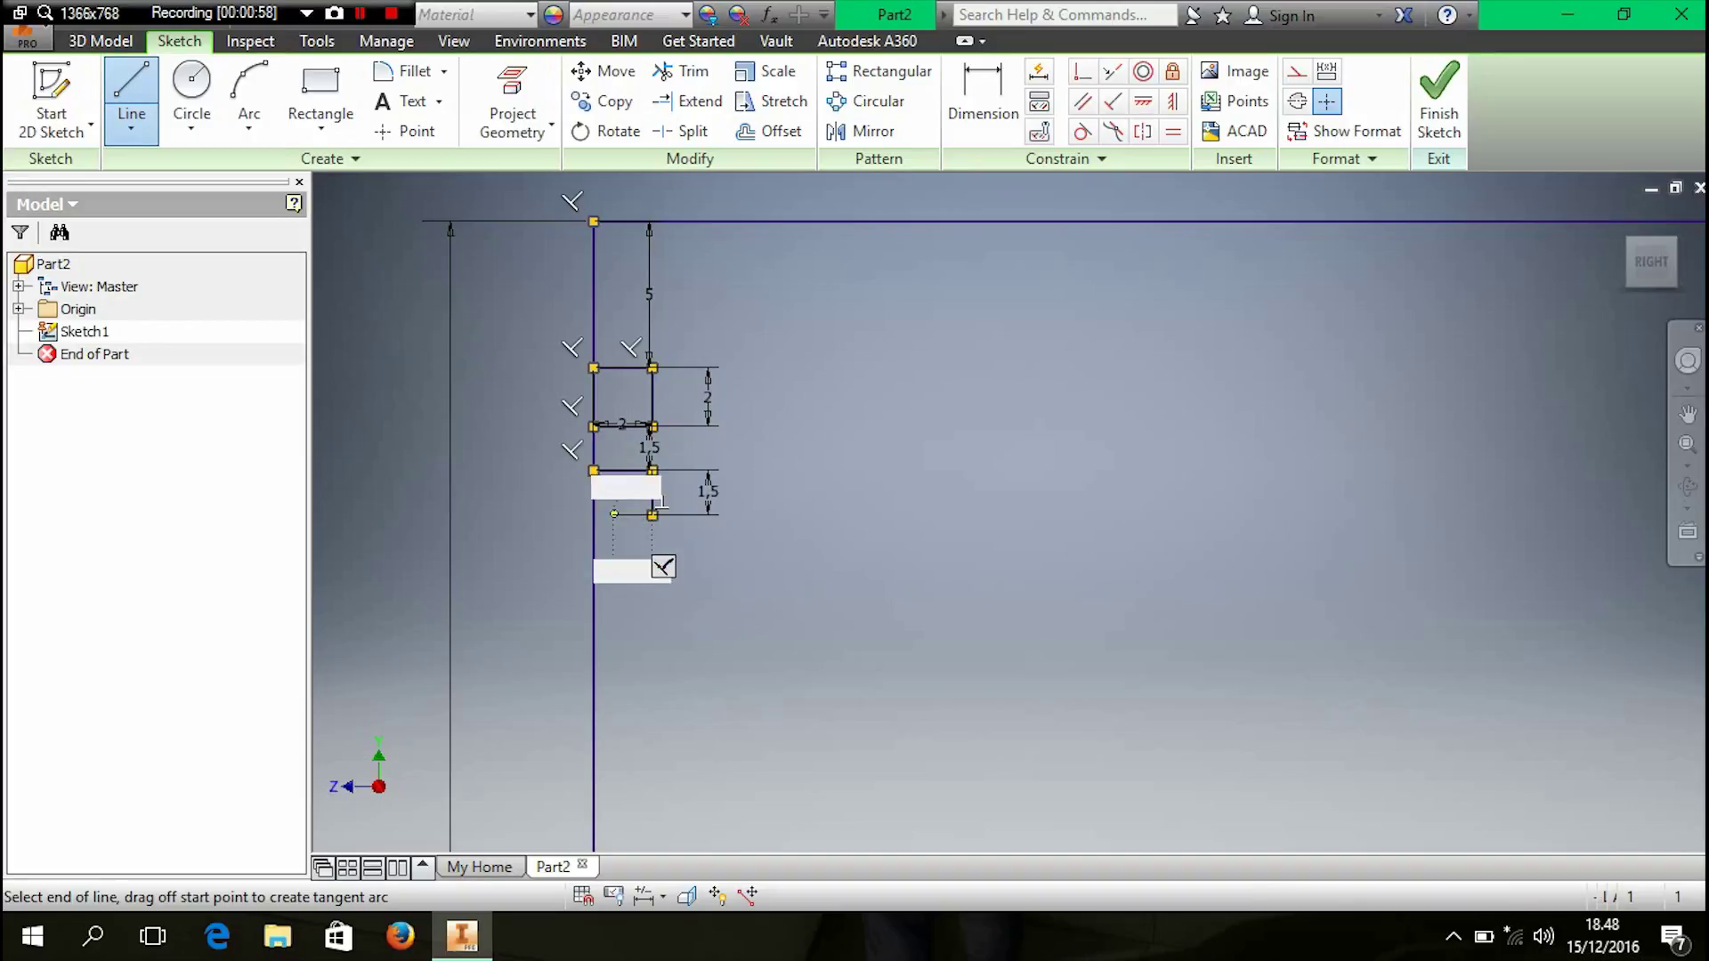
left_click(594, 515)
left_click(593, 514)
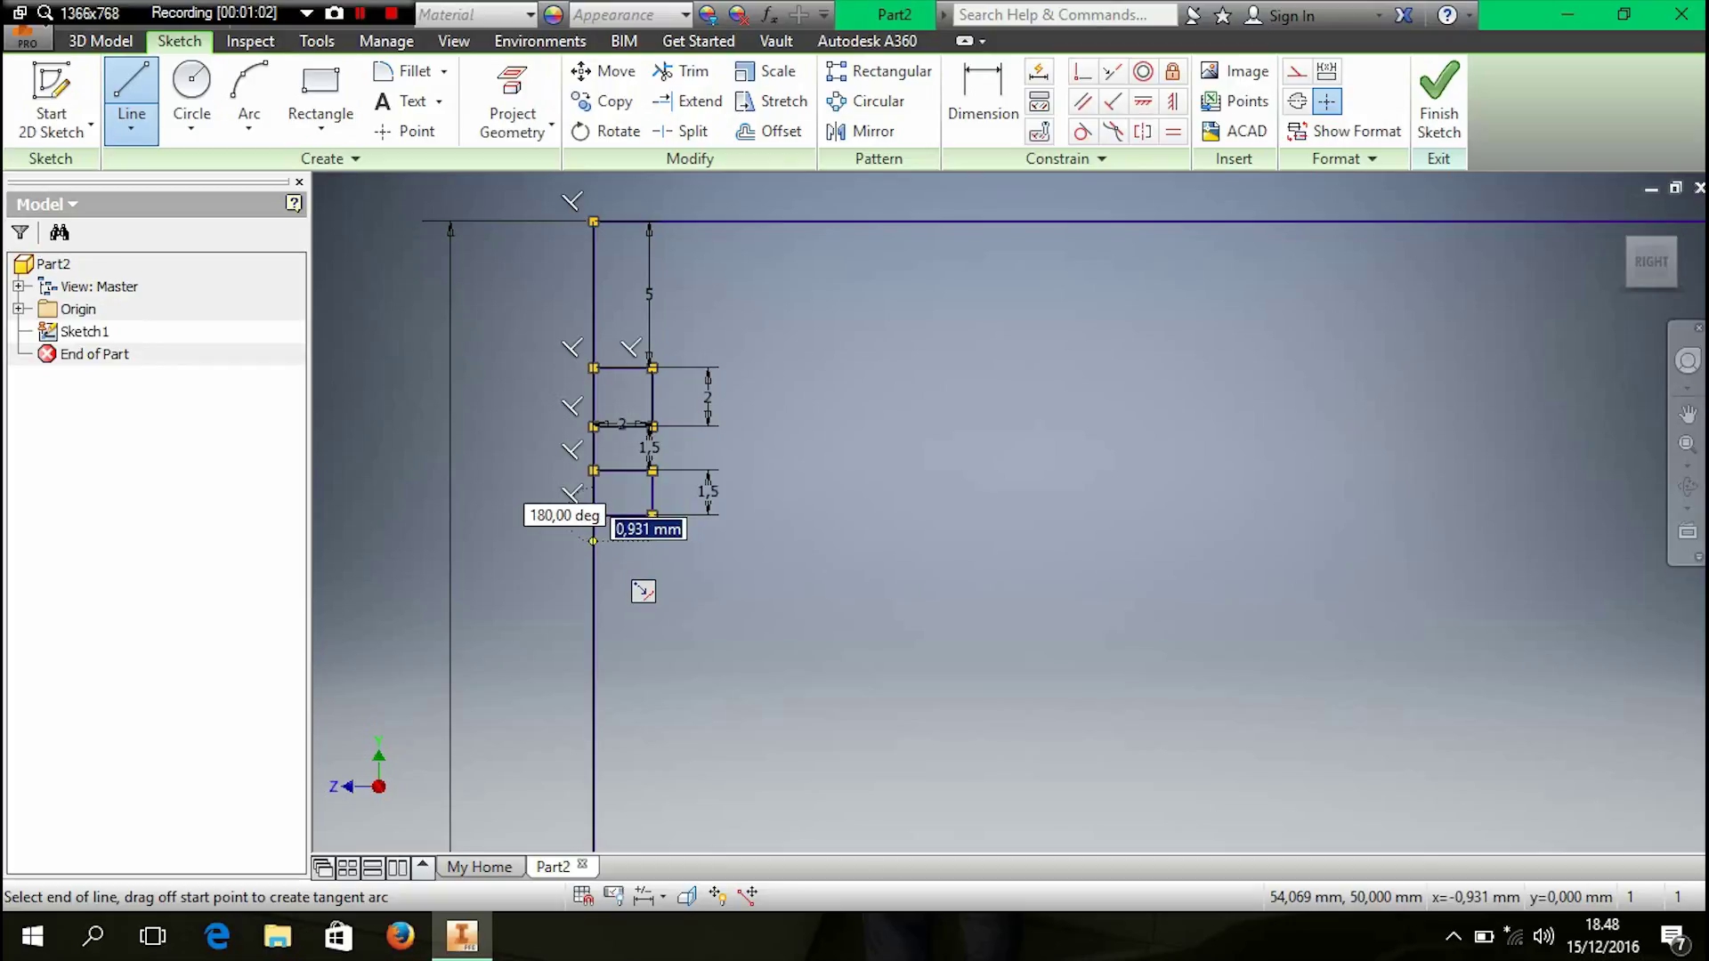
- Continue 2 mm down the outer edge and draw a third groove 3 mm wide, ending back on the edge
key("Tab")
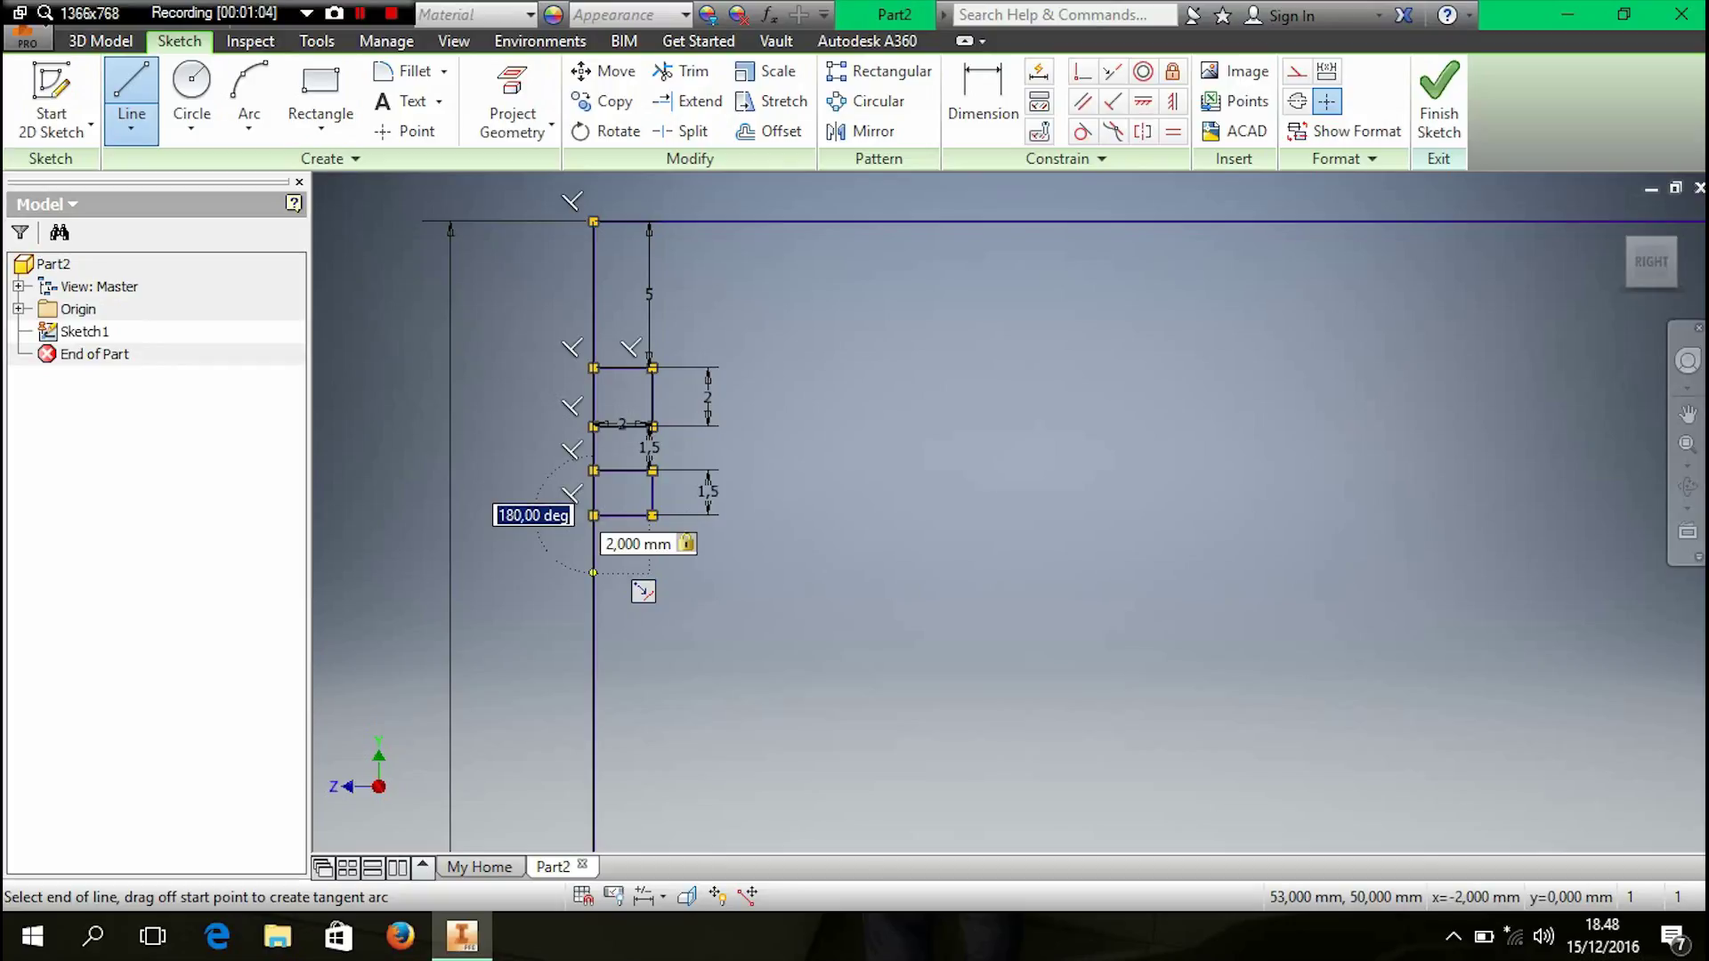
left_click(594, 543)
left_click(652, 572)
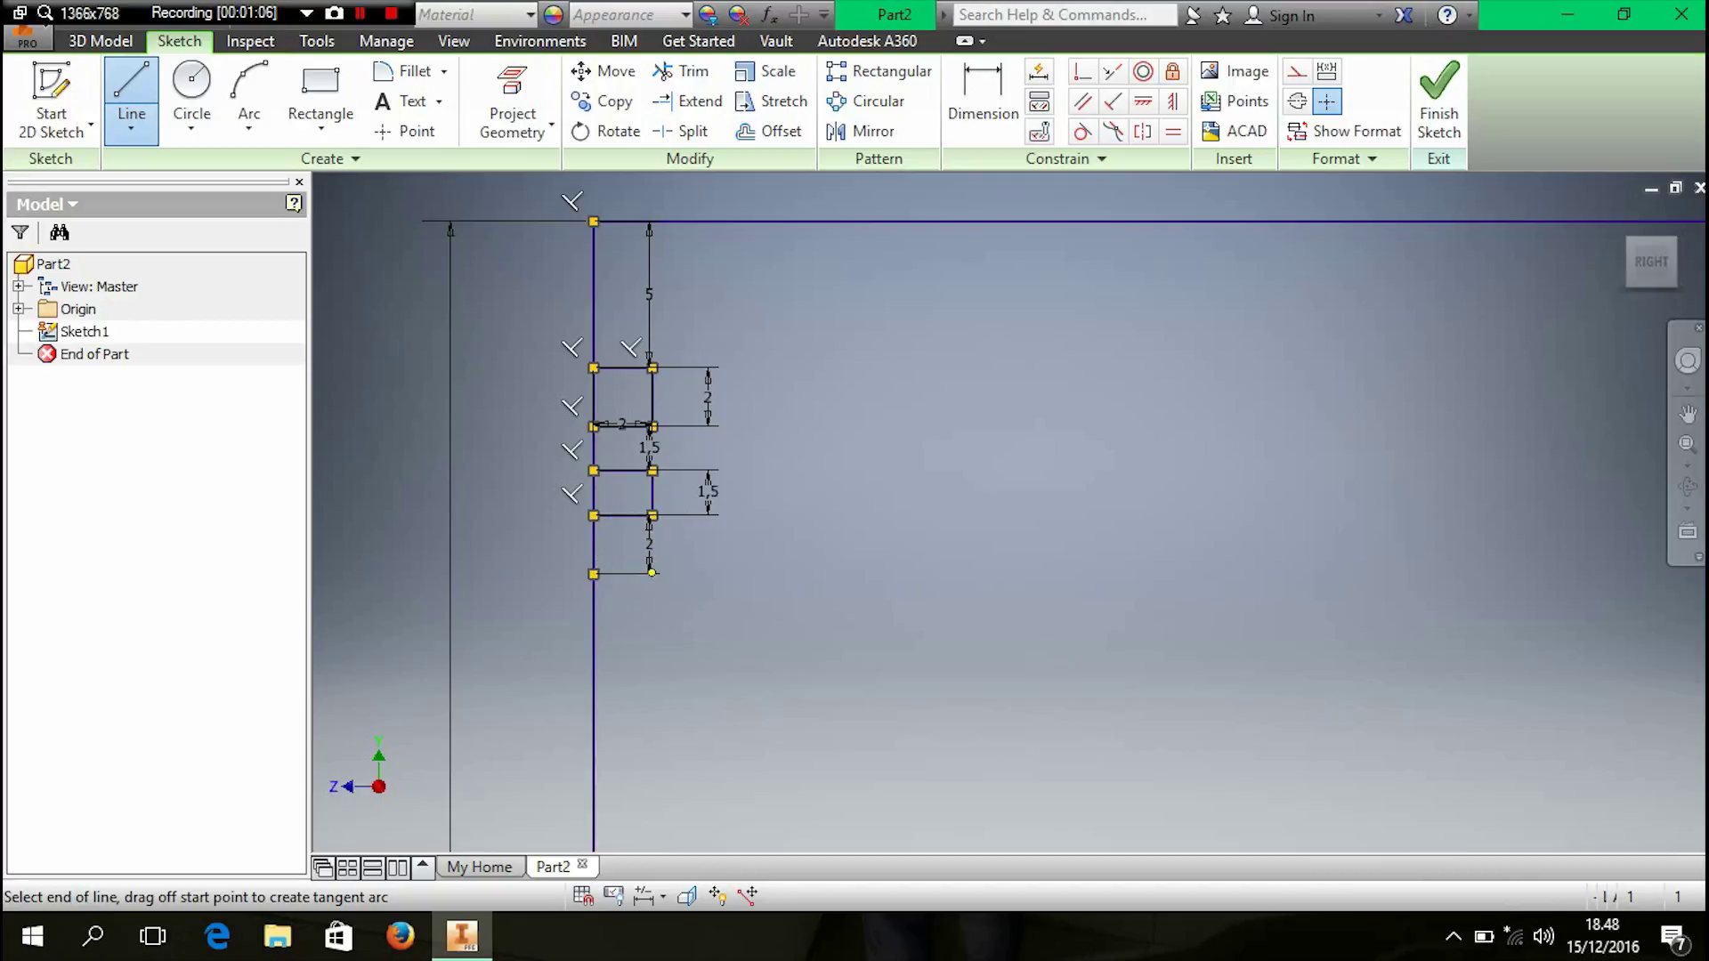
type("3")
key("Tab")
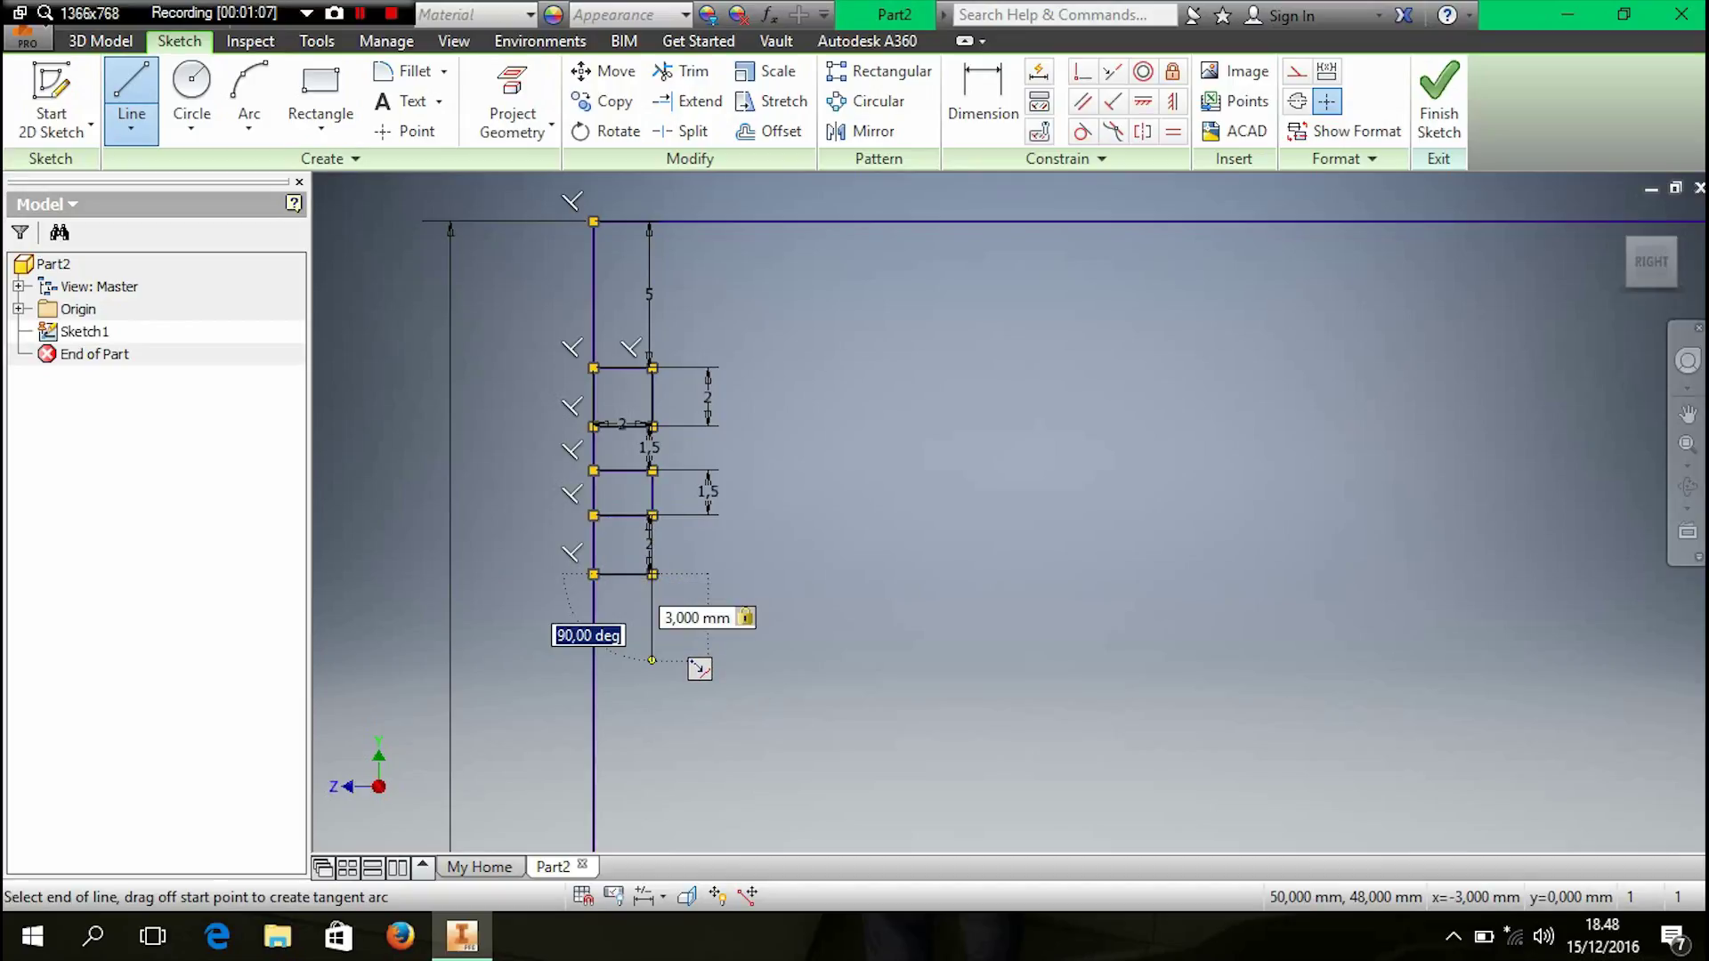
left_click(651, 661)
left_click(593, 661)
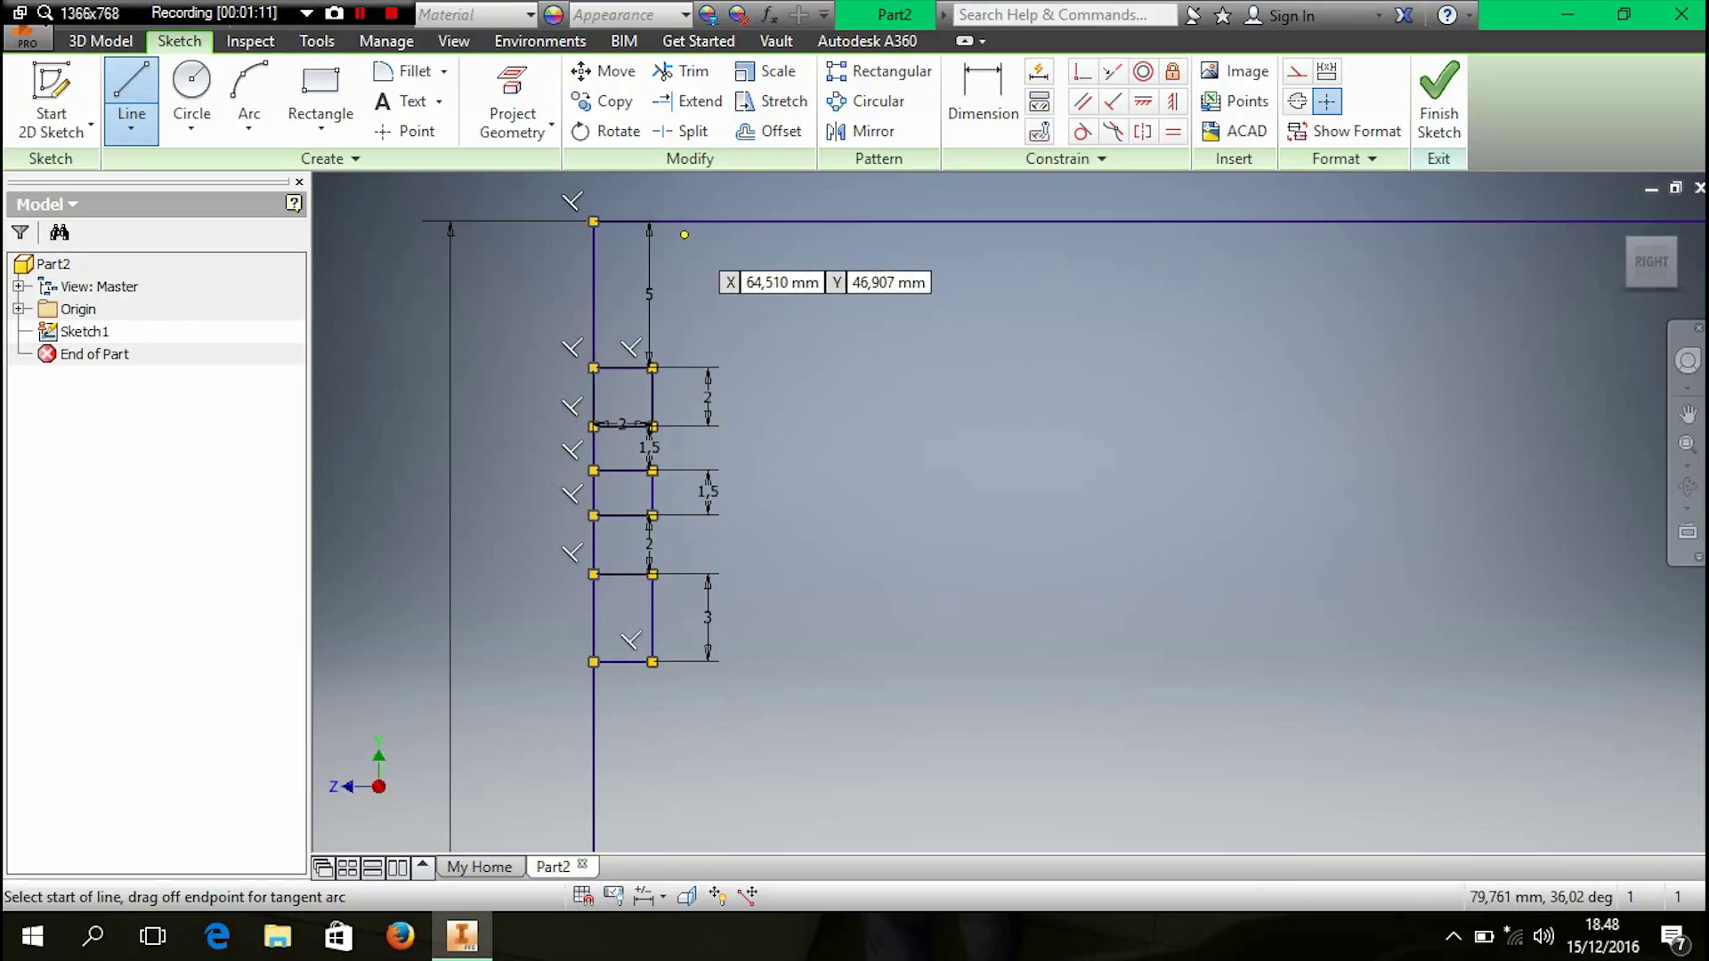
- Draw a 7 mm line along the upper edge from the outer corner and a 2 mm line straight down from its end
left_click(594, 221)
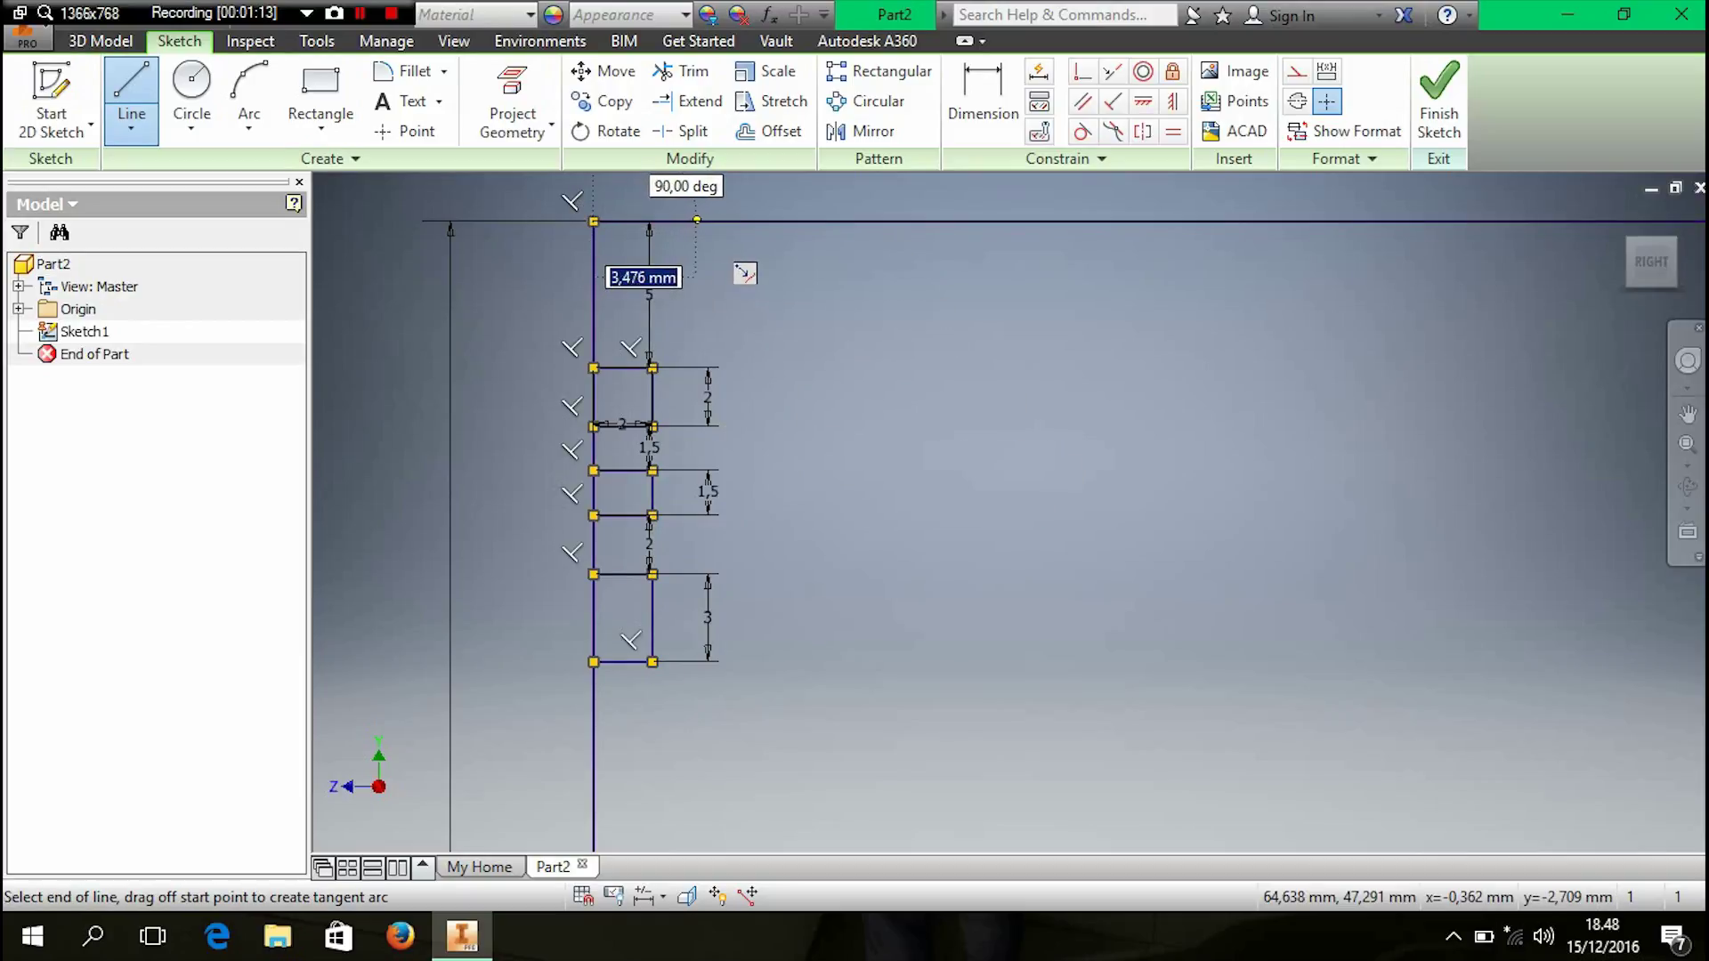
type("7")
key("Tab")
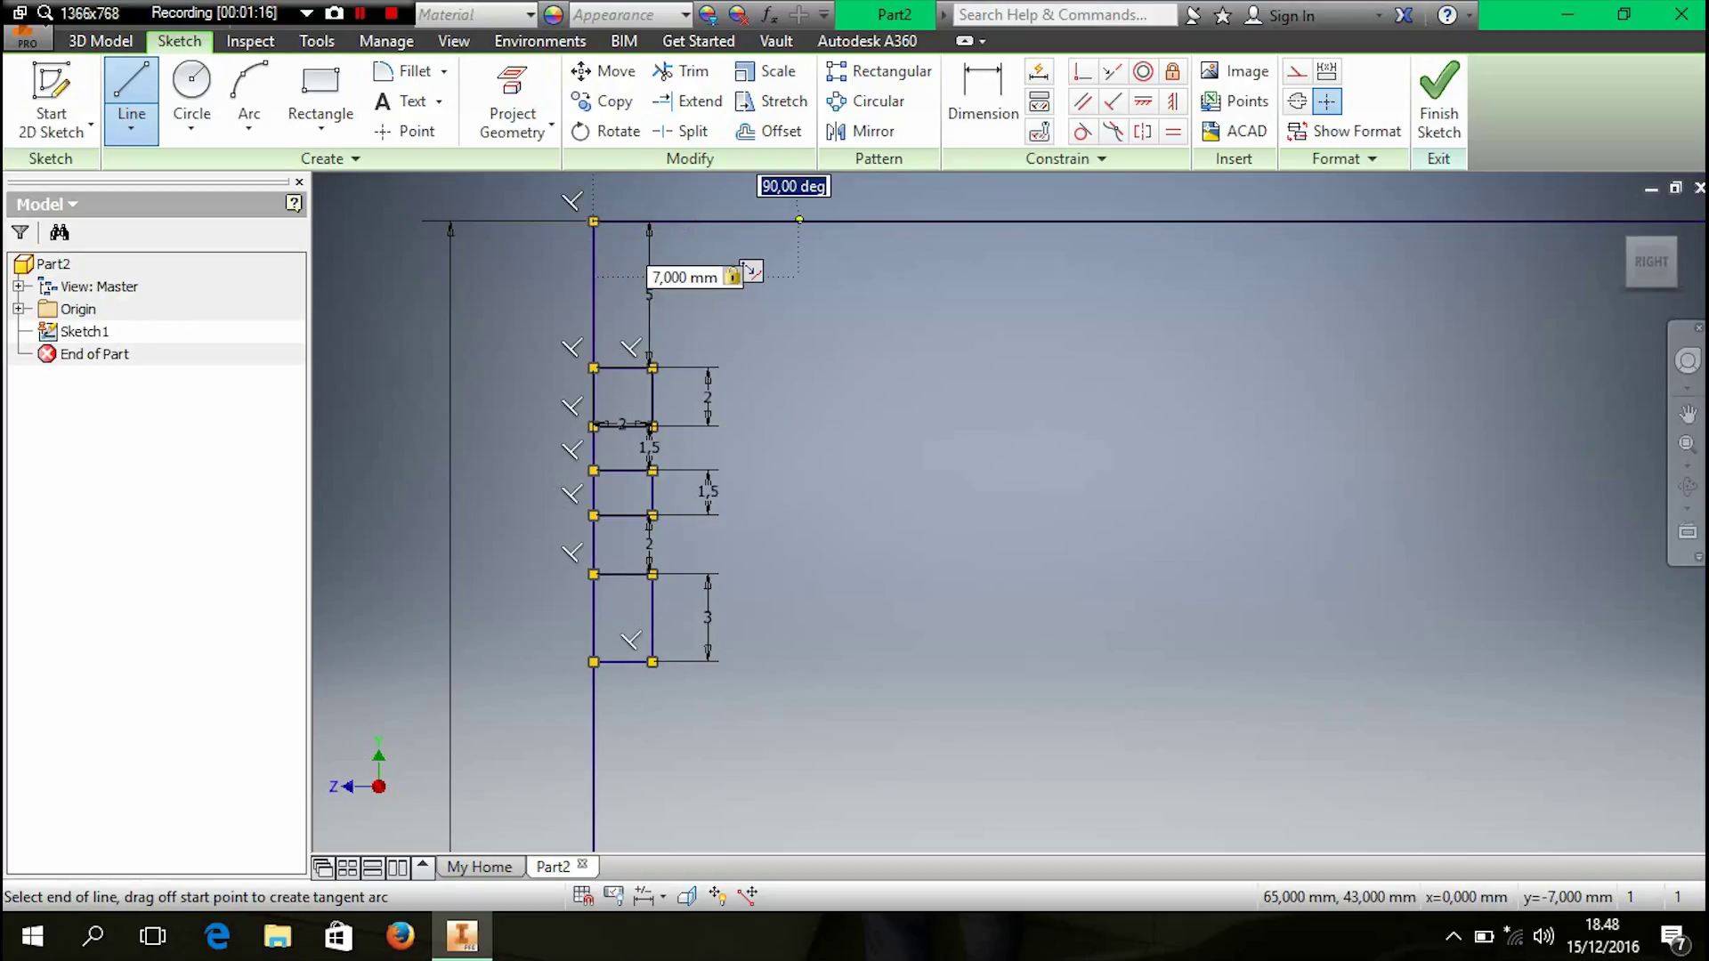
key("Return")
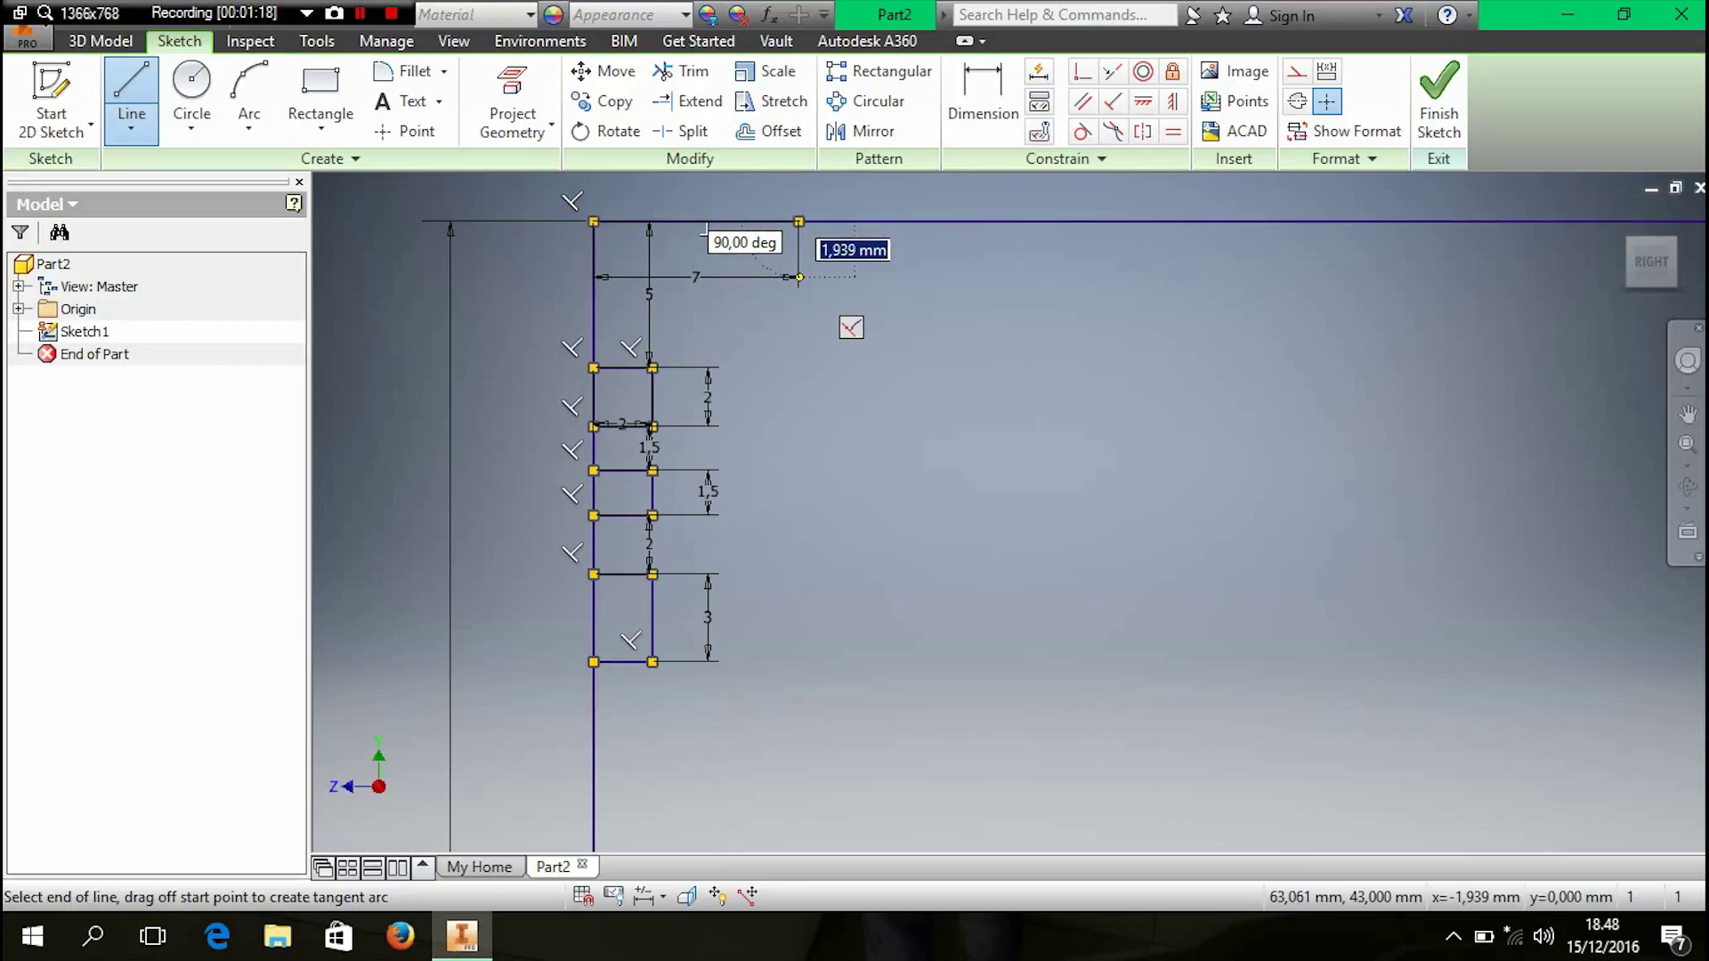
key("Return")
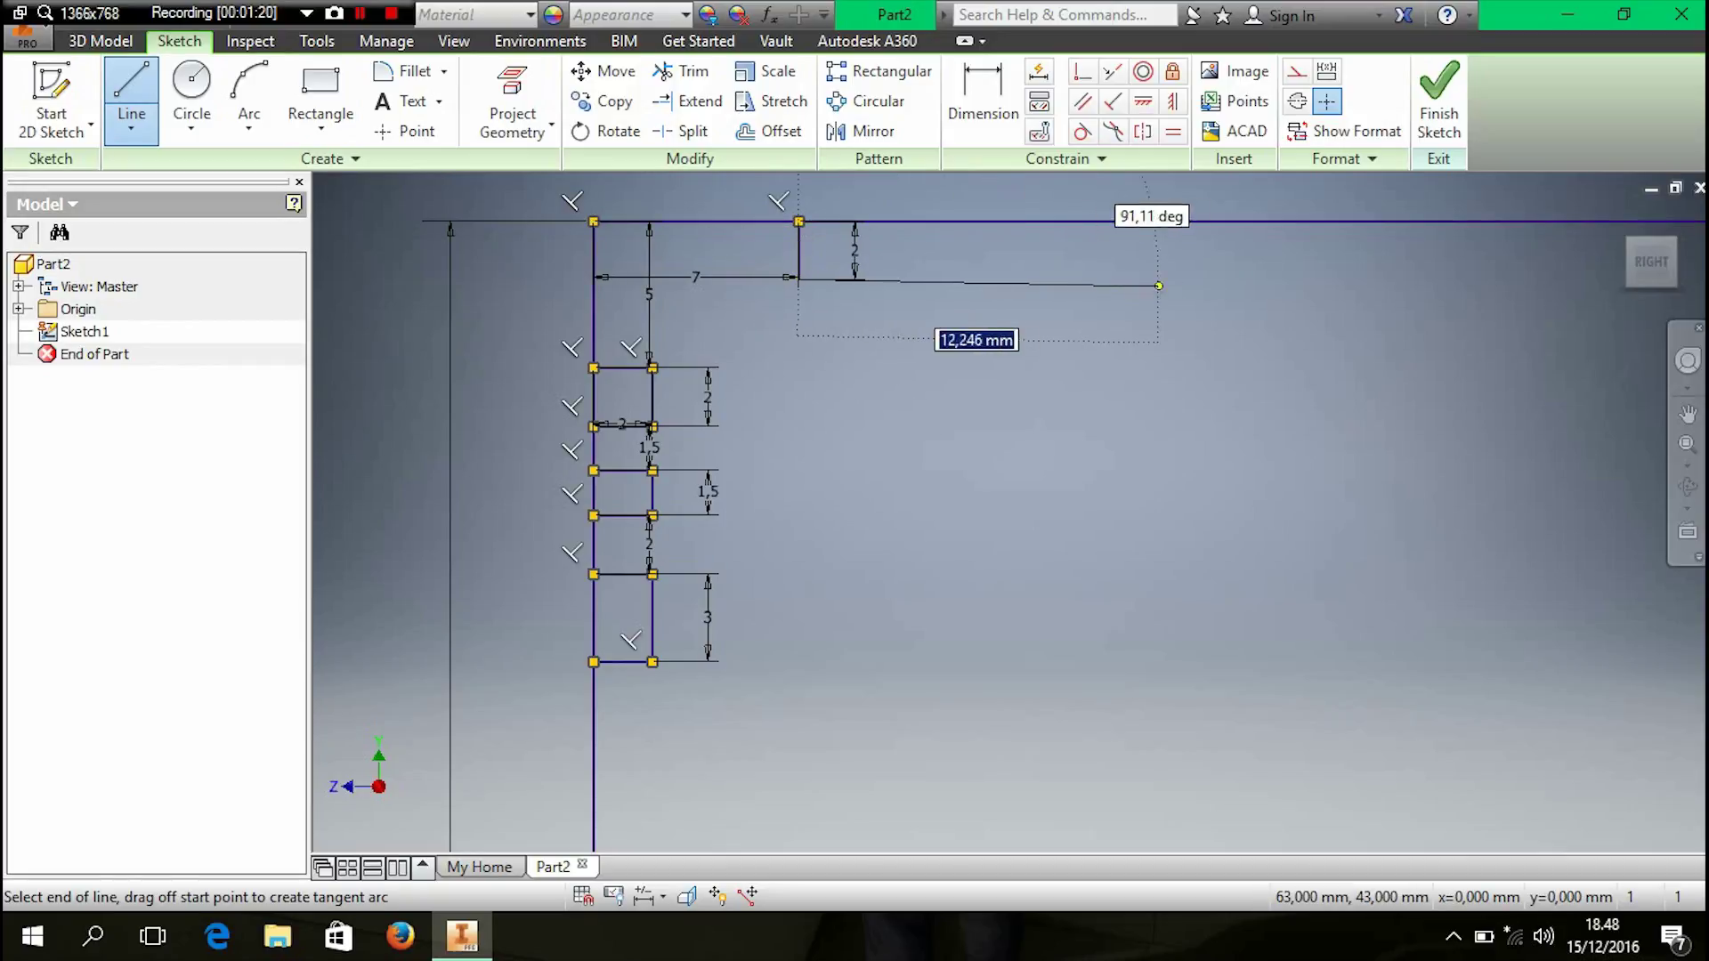
- Draw a horizontal line from the lower end of the 2 mm step to the rectangle's edge on the vertical axis
left_click(1686, 414)
left_click_drag(1239, 390, 943, 393)
scroll(985, 397, "up", 2)
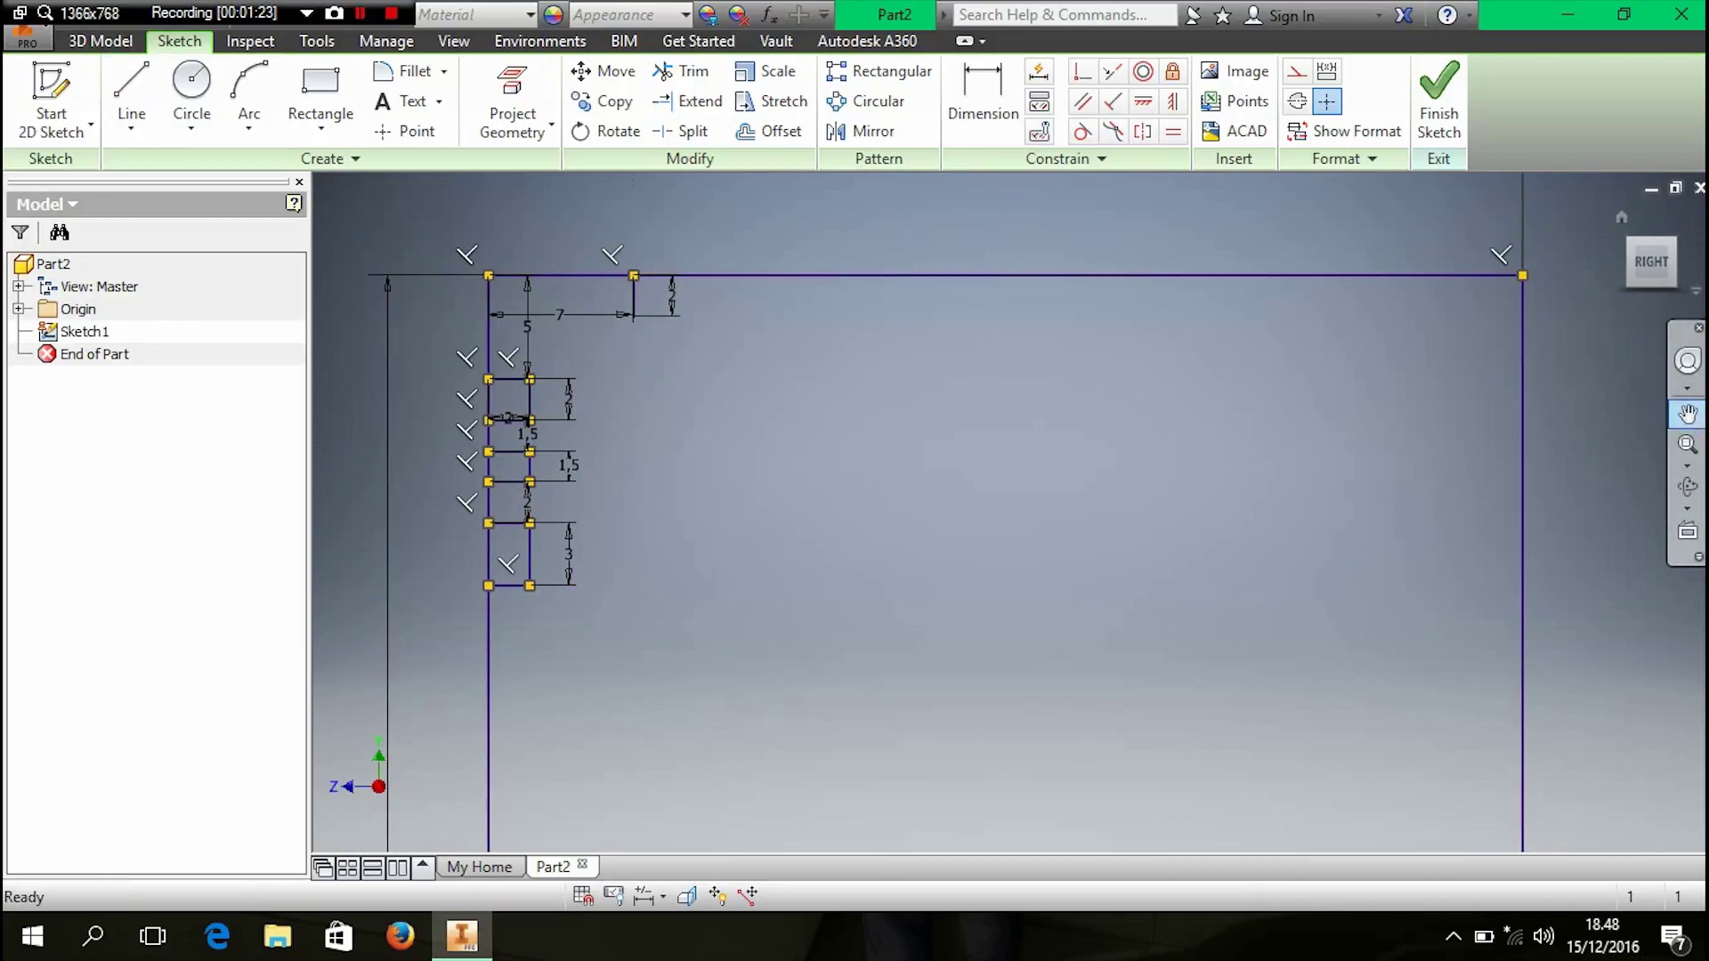
key("Escape")
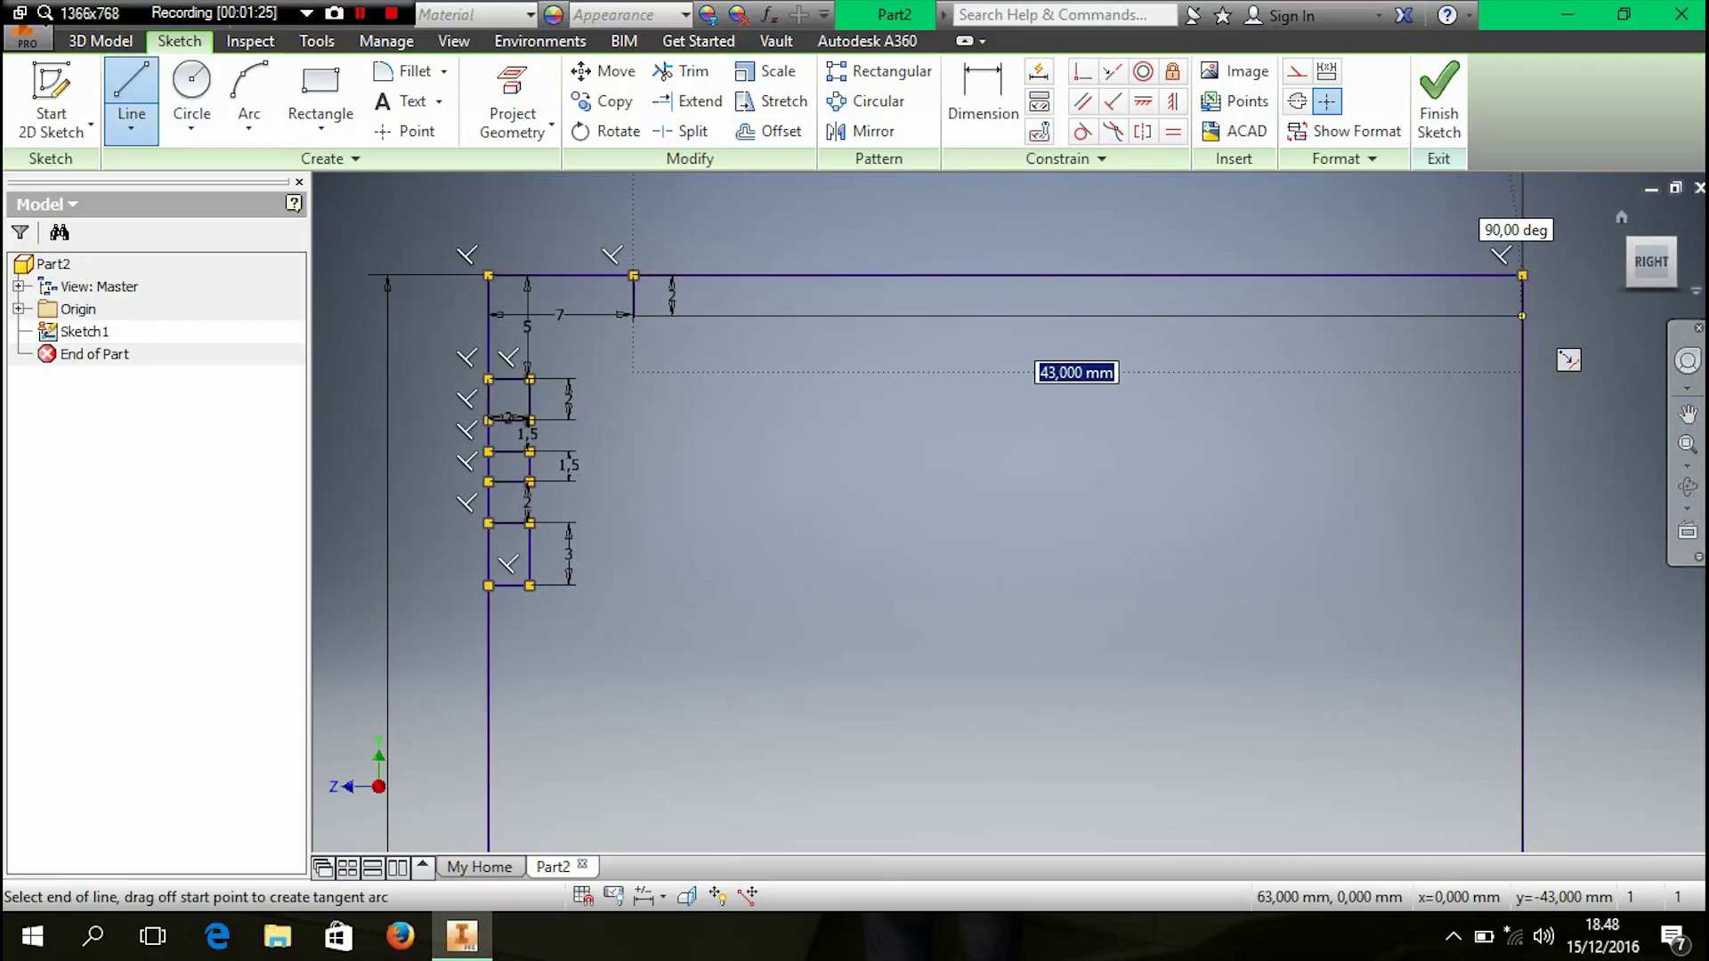
left_click(1522, 316)
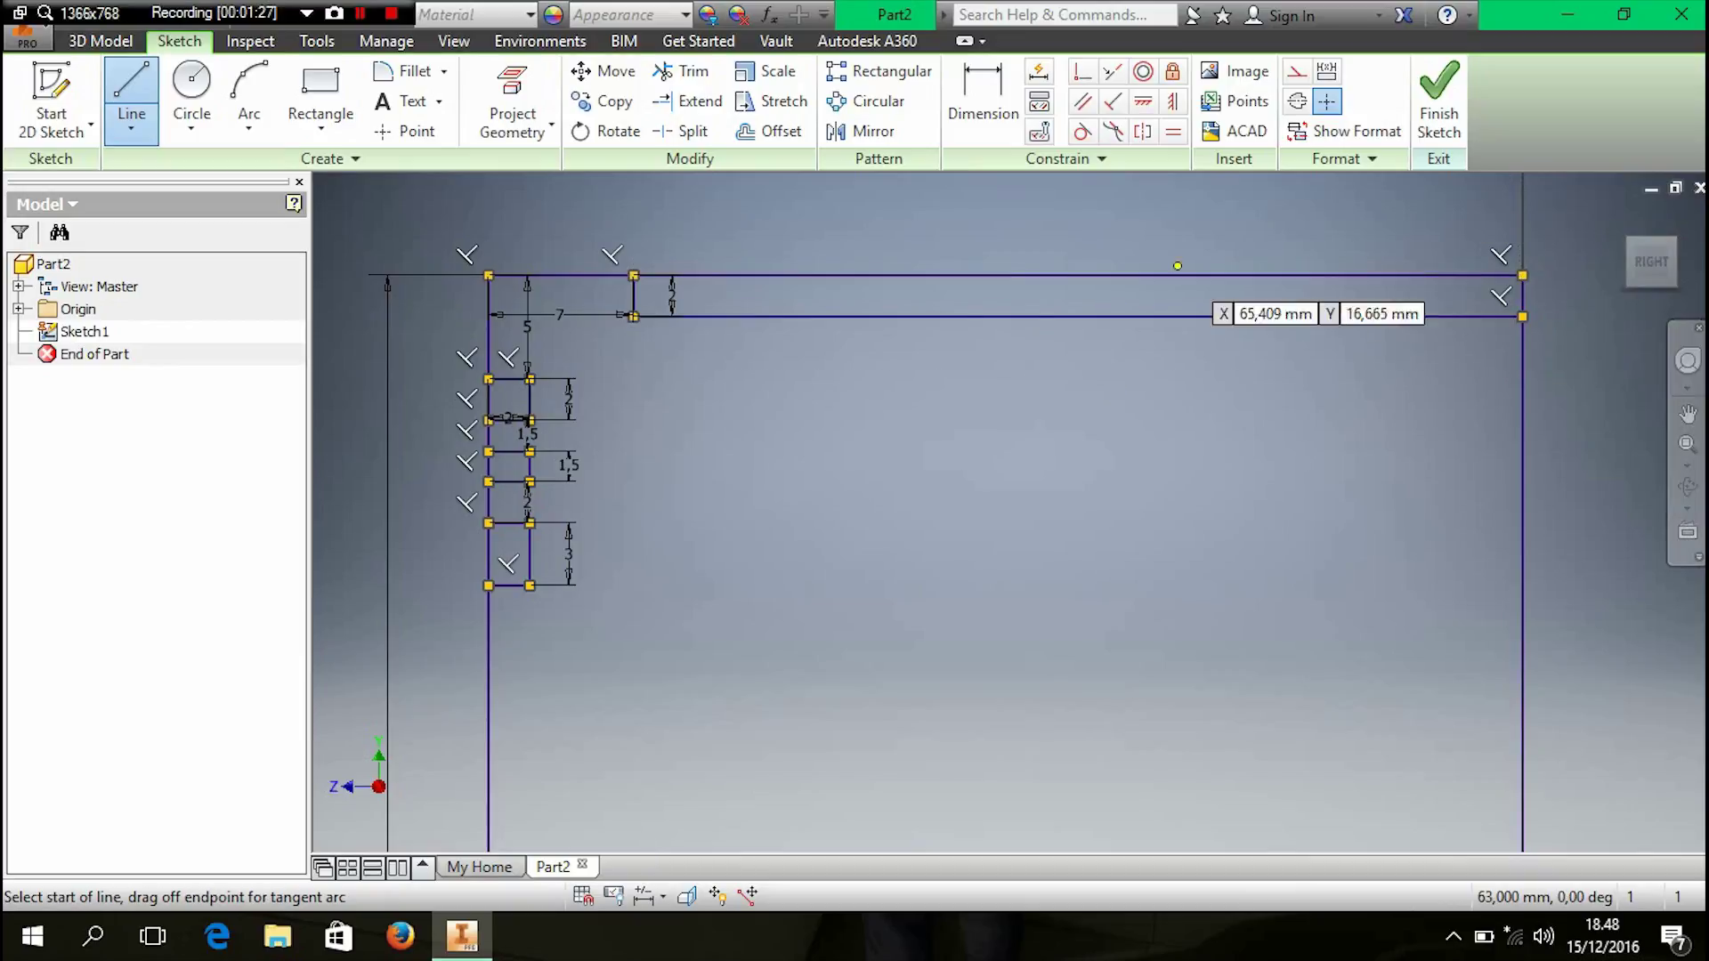
left_click(633, 316)
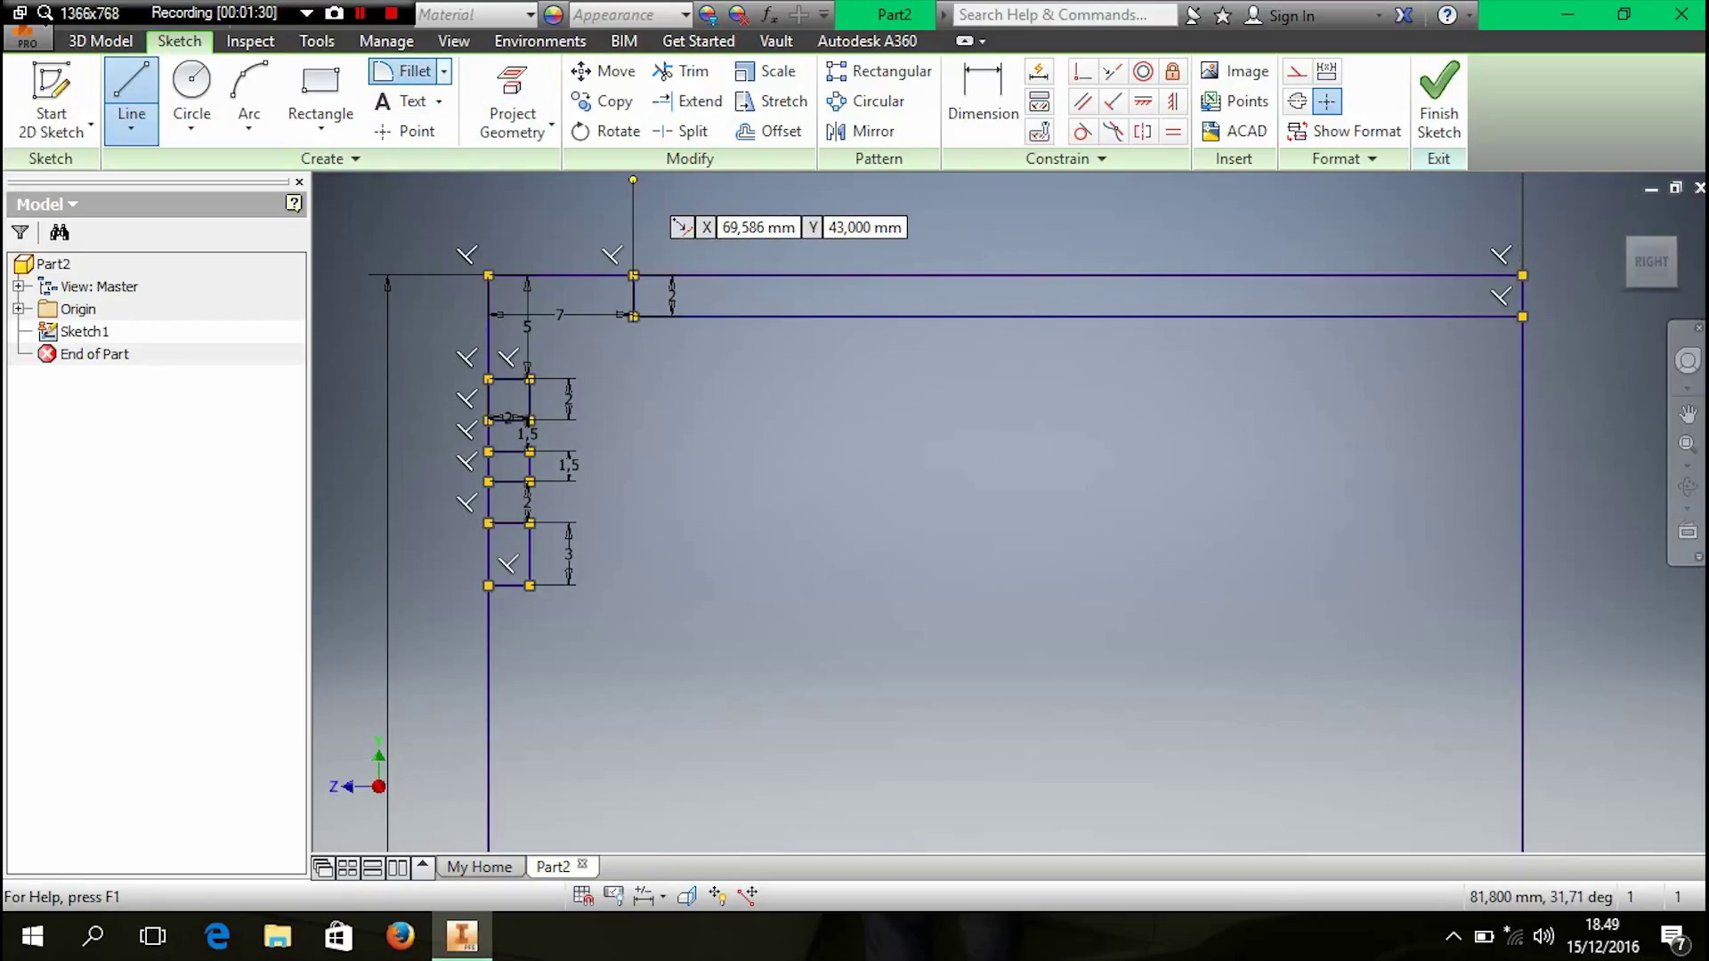
- Fillet the inner corner between the 2 mm step and the long horizontal line with a 1.5 mm radius
left_click(409, 71)
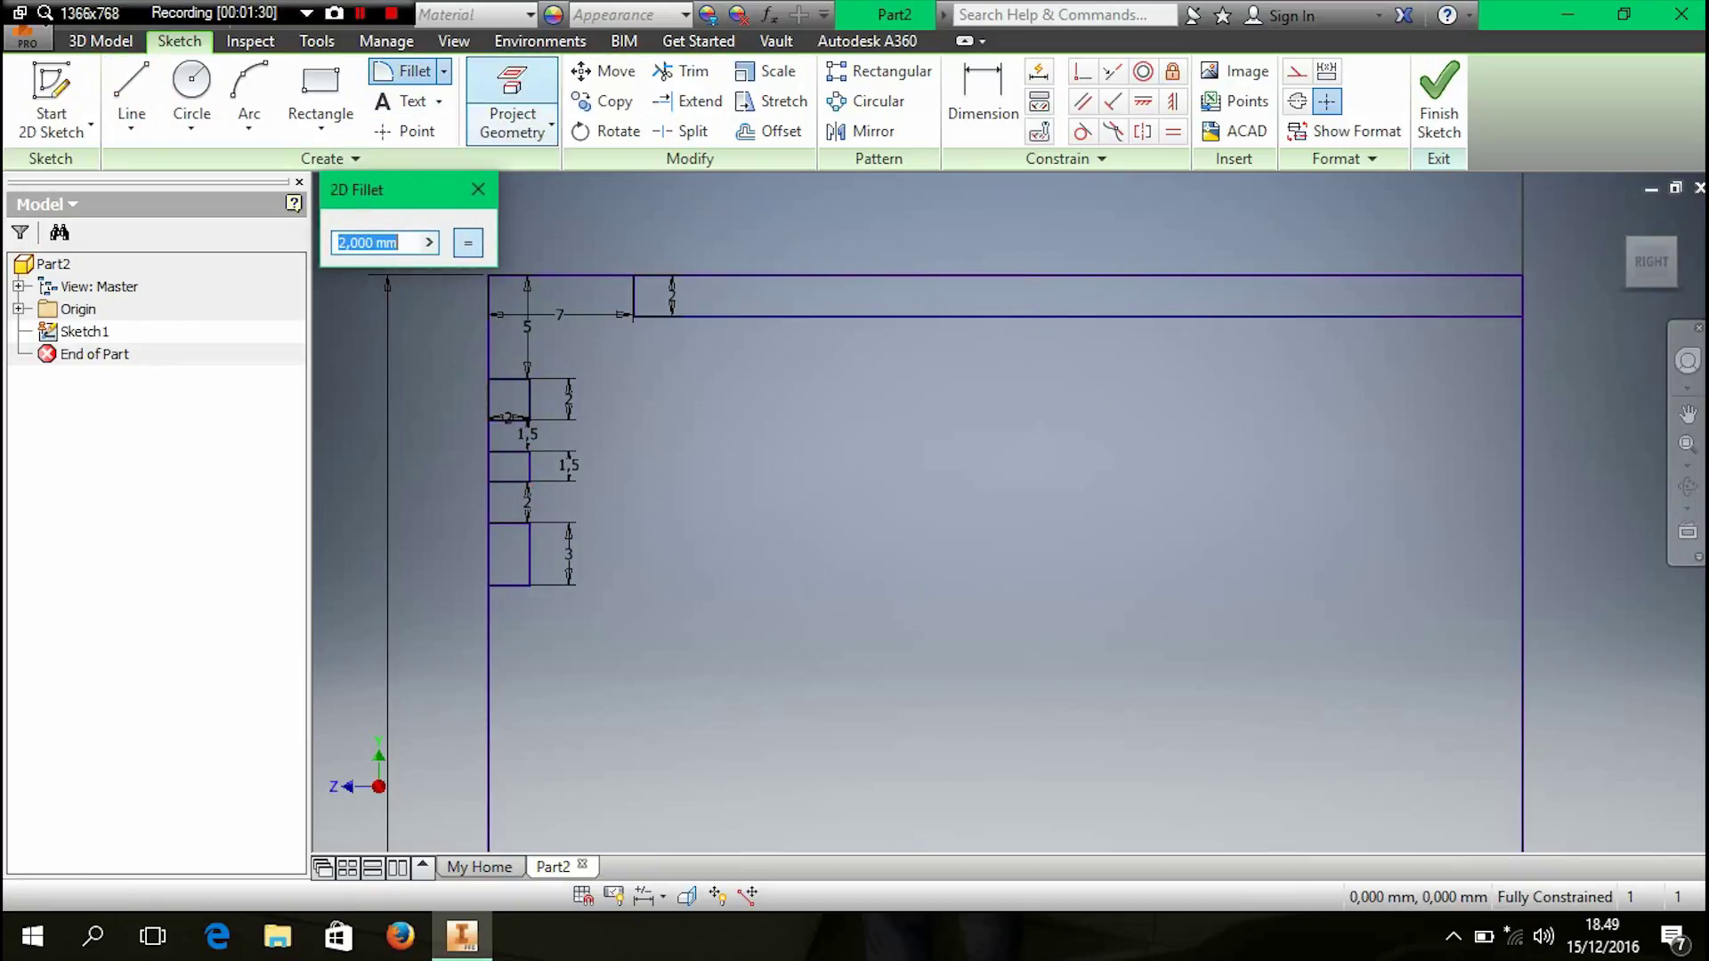
left_click(634, 316)
left_click(641, 297)
key("Escape")
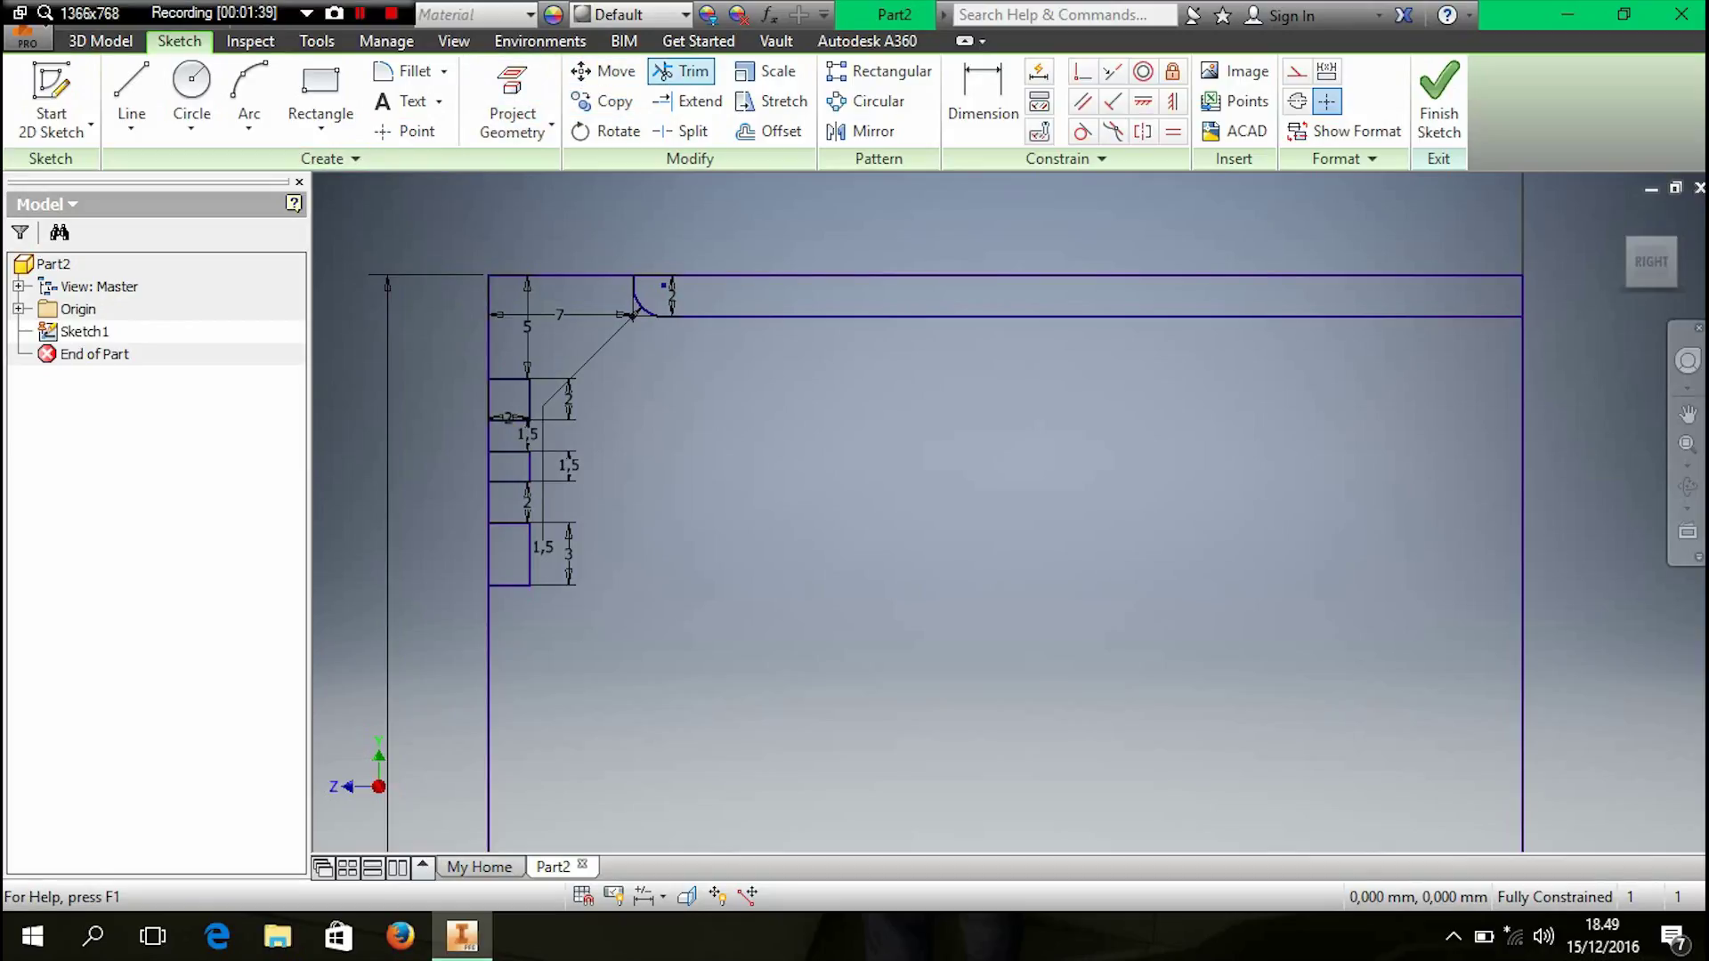
- Trim the upper edge beyond the 7 mm segment and the outer edge pieces closing the grooves, and finish the sketch
left_click(730, 275)
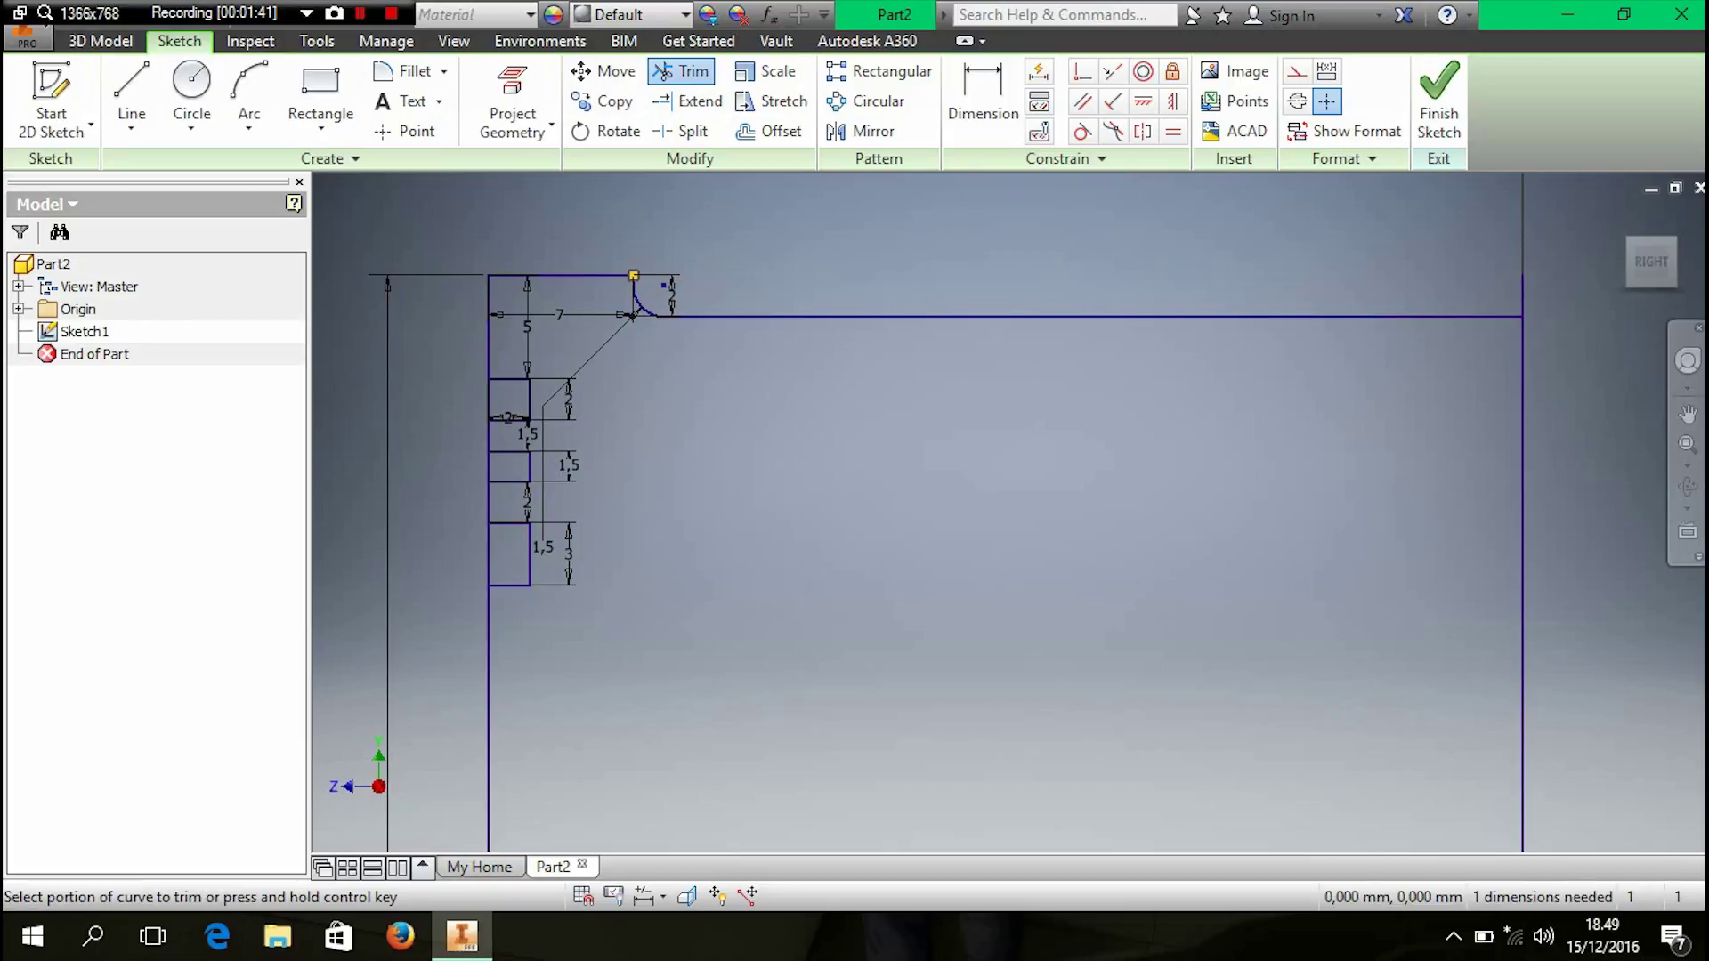
left_click(487, 405)
left_click(487, 467)
left_click(488, 712)
left_click(1438, 98)
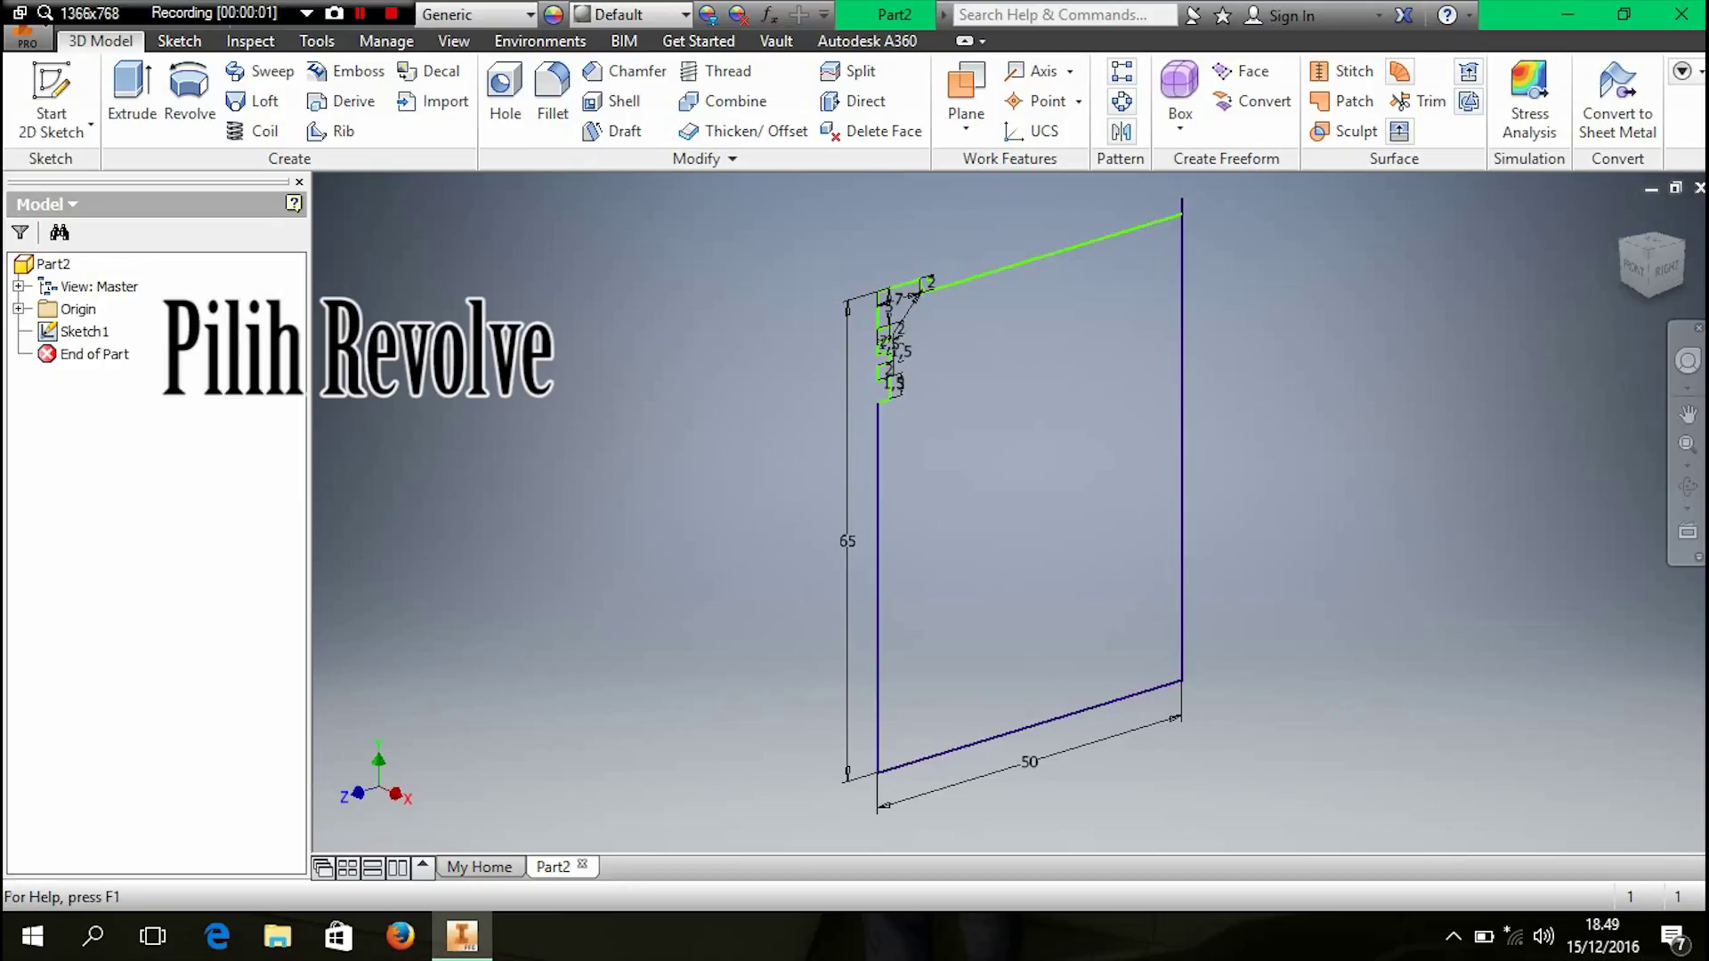
- Revolve the grooved half-section profile fully around its vertical axis line into a solid
left_click(188, 93)
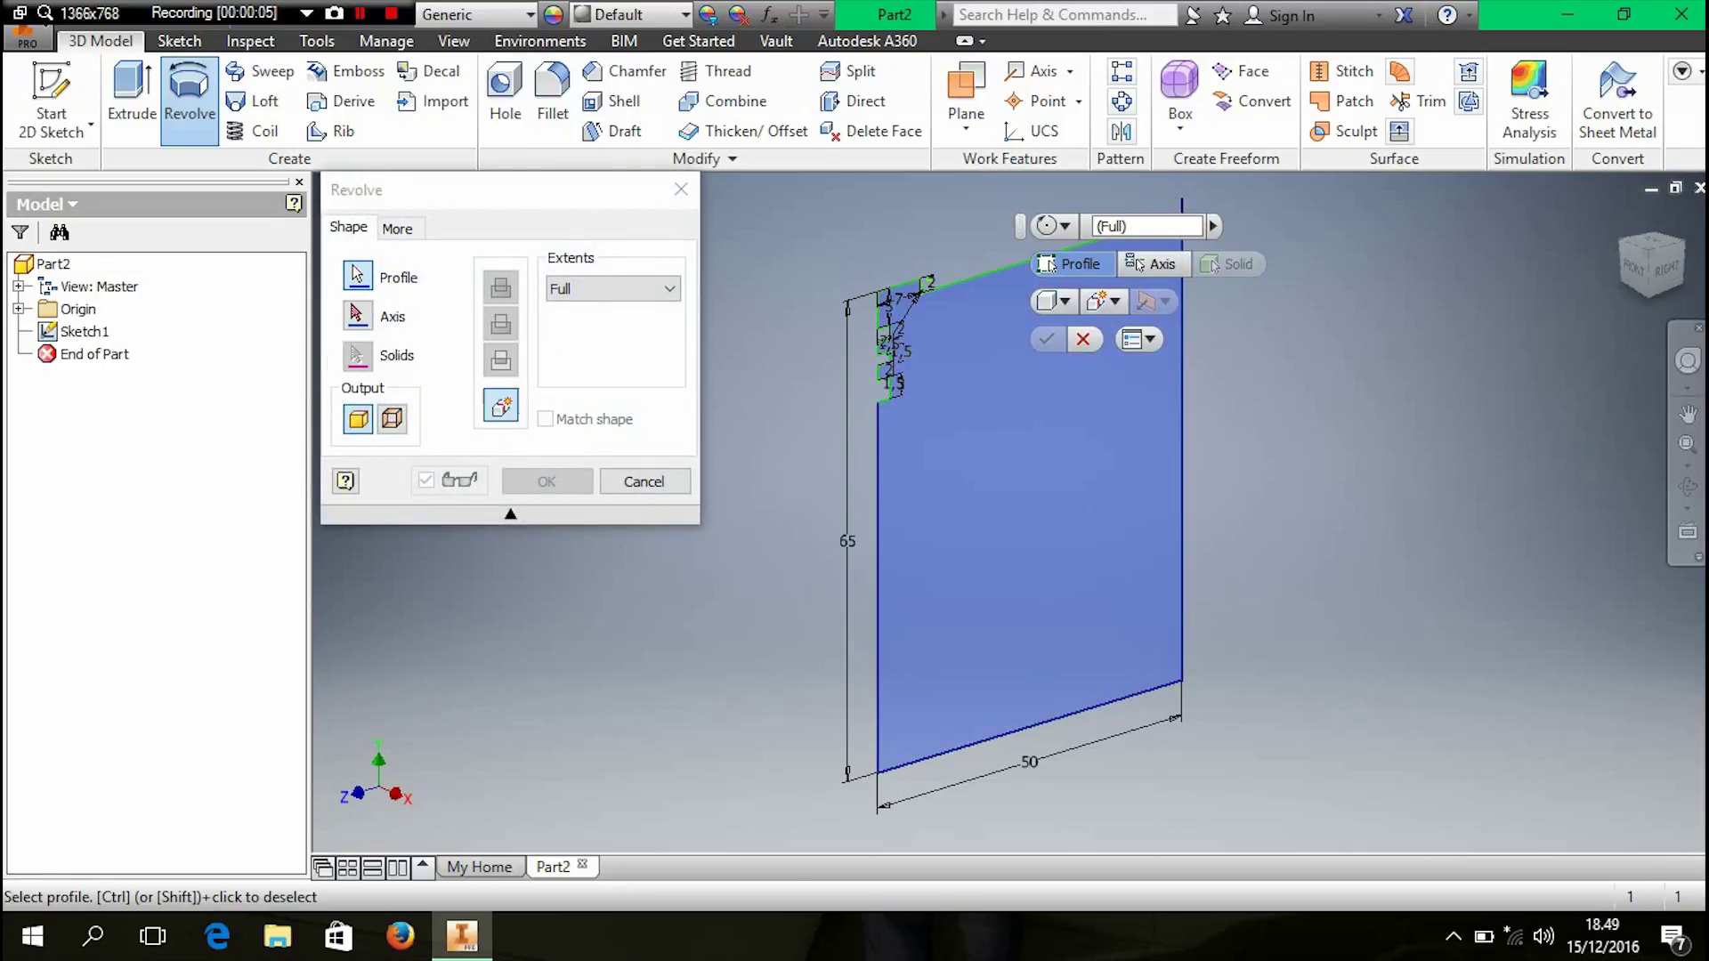
left_click(1139, 264)
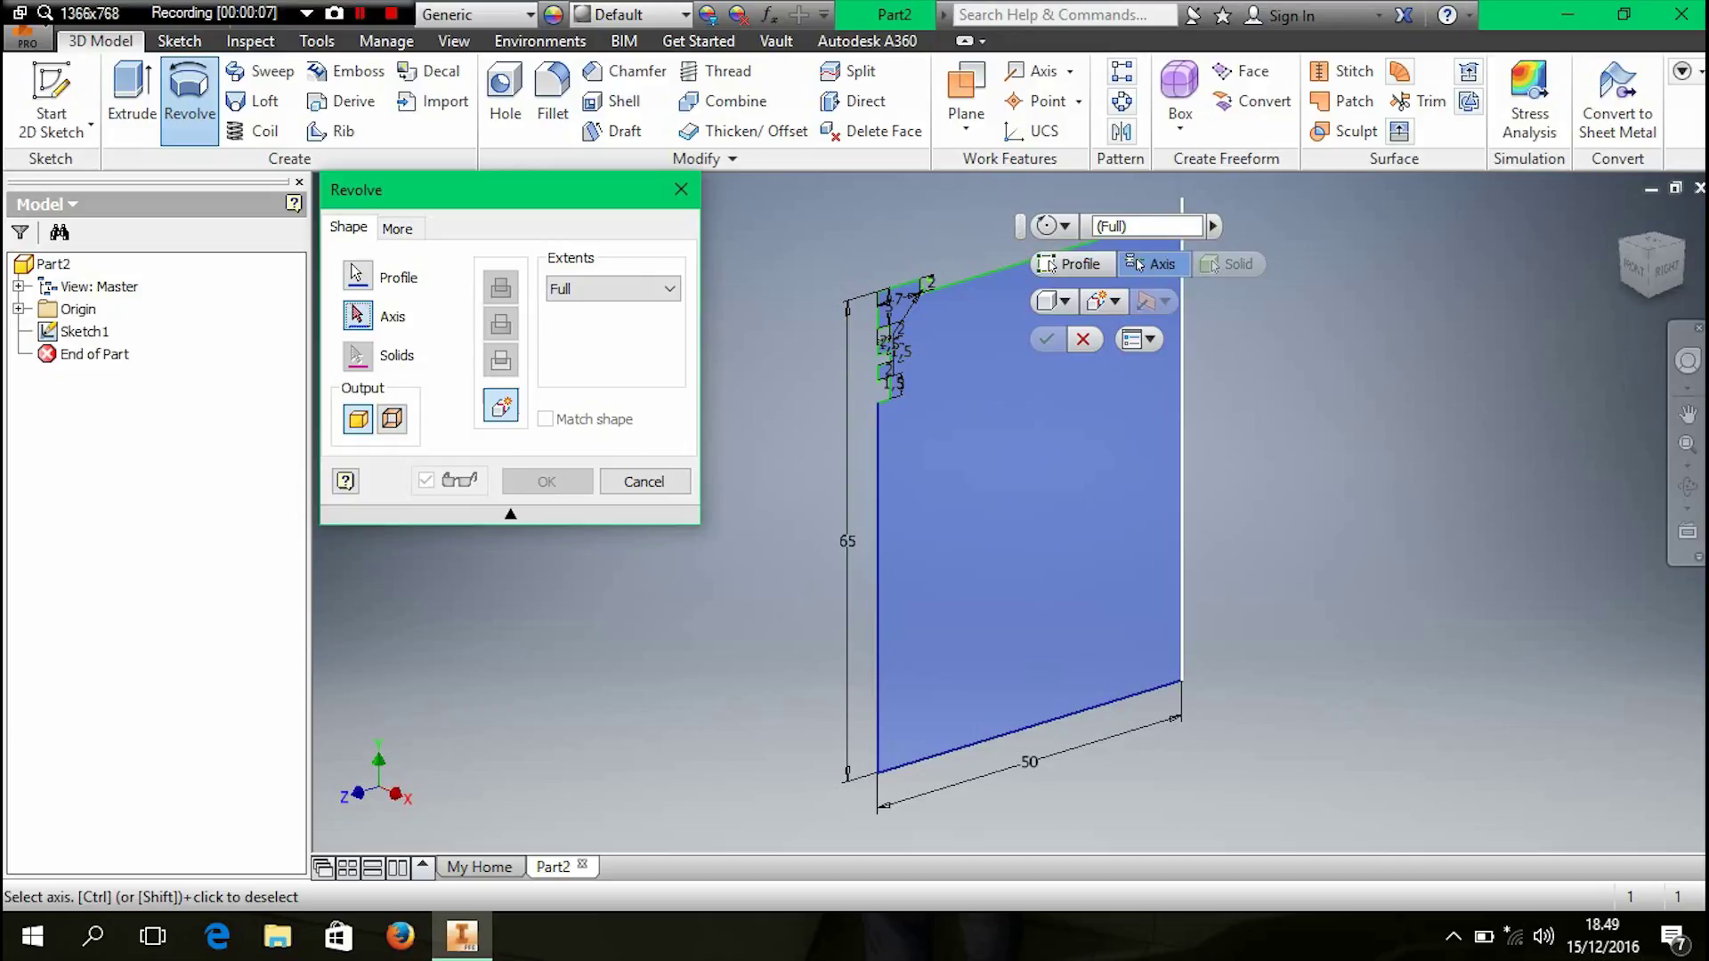
left_click(1181, 445)
left_click(1181, 534)
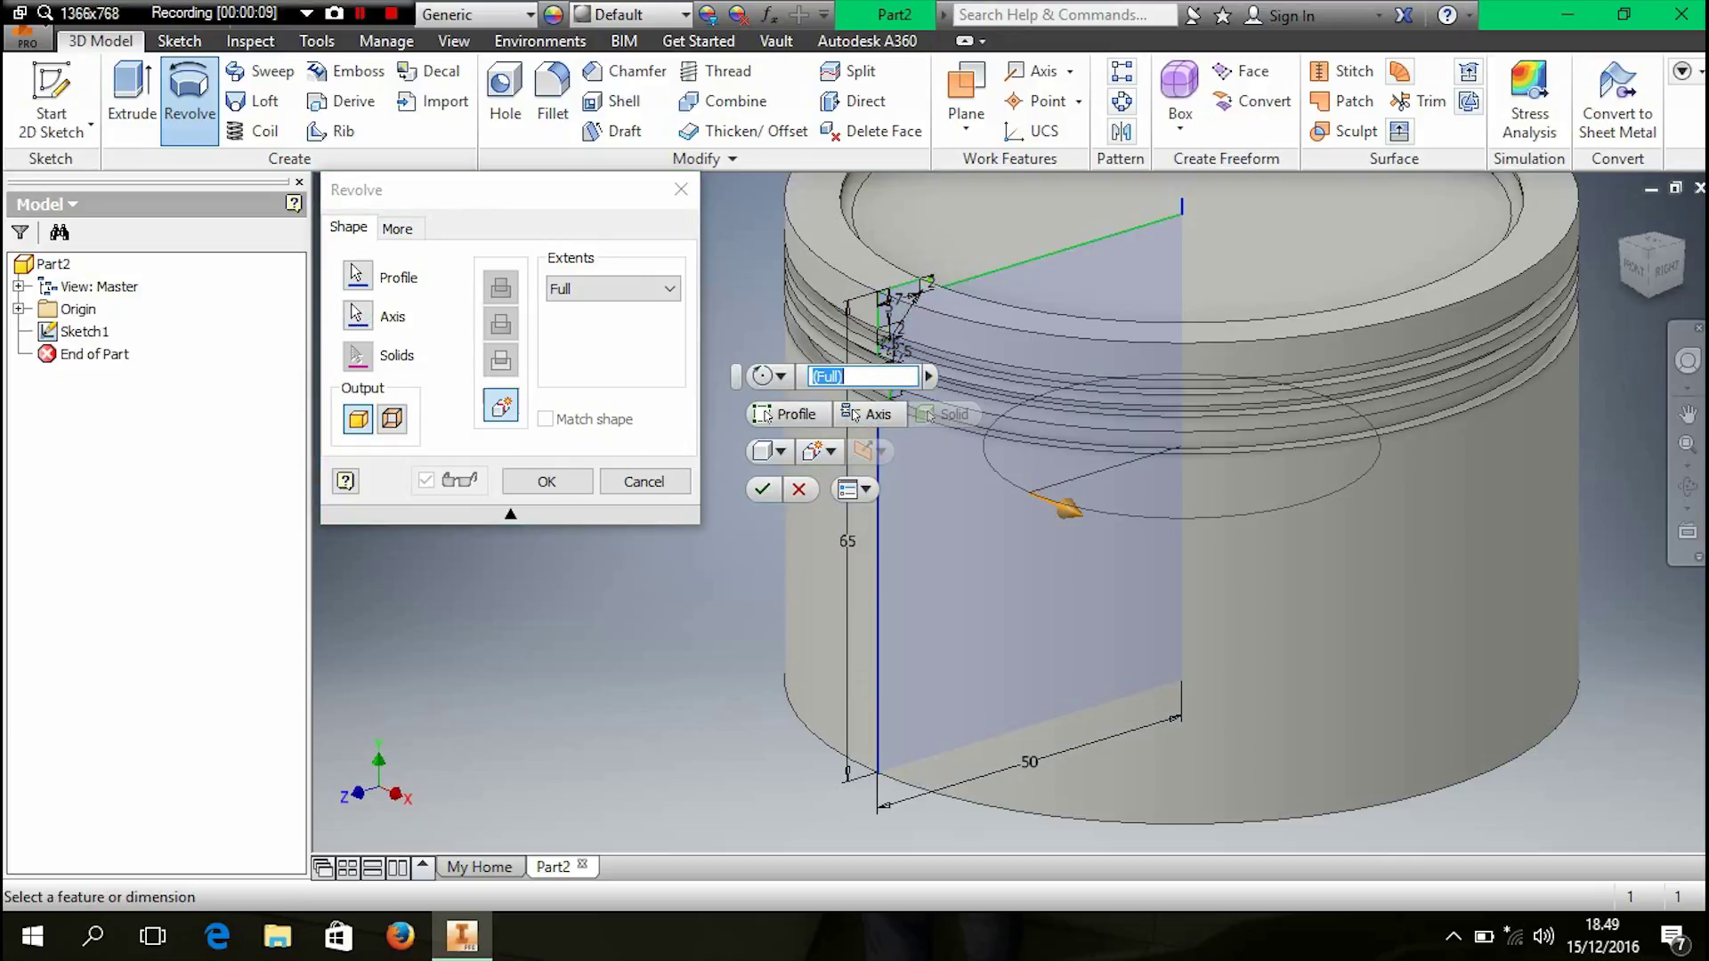
left_click(547, 481)
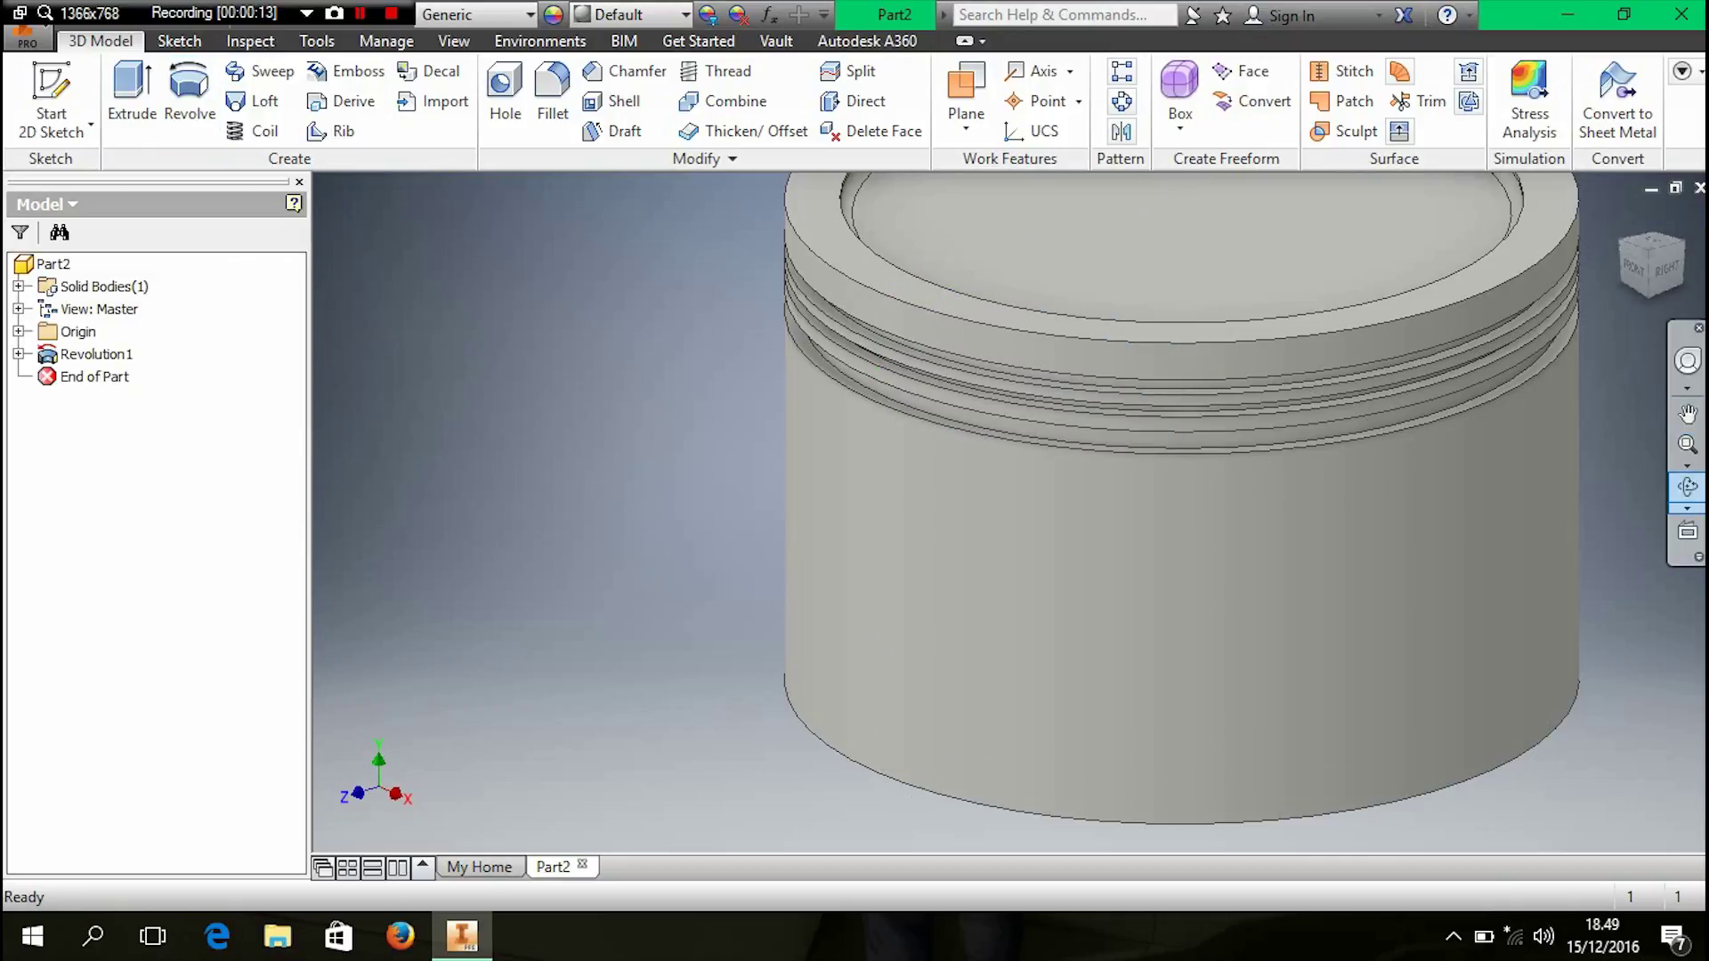
- Start a new sketch on the origin YZ plane through the revolved solid
left_click(1687, 487)
left_click_drag(1157, 498, 1200, 403)
scroll(1200, 402, "up", 3)
left_click_drag(1038, 361, 1042, 413)
right_click(1042, 413)
left_click(1129, 414)
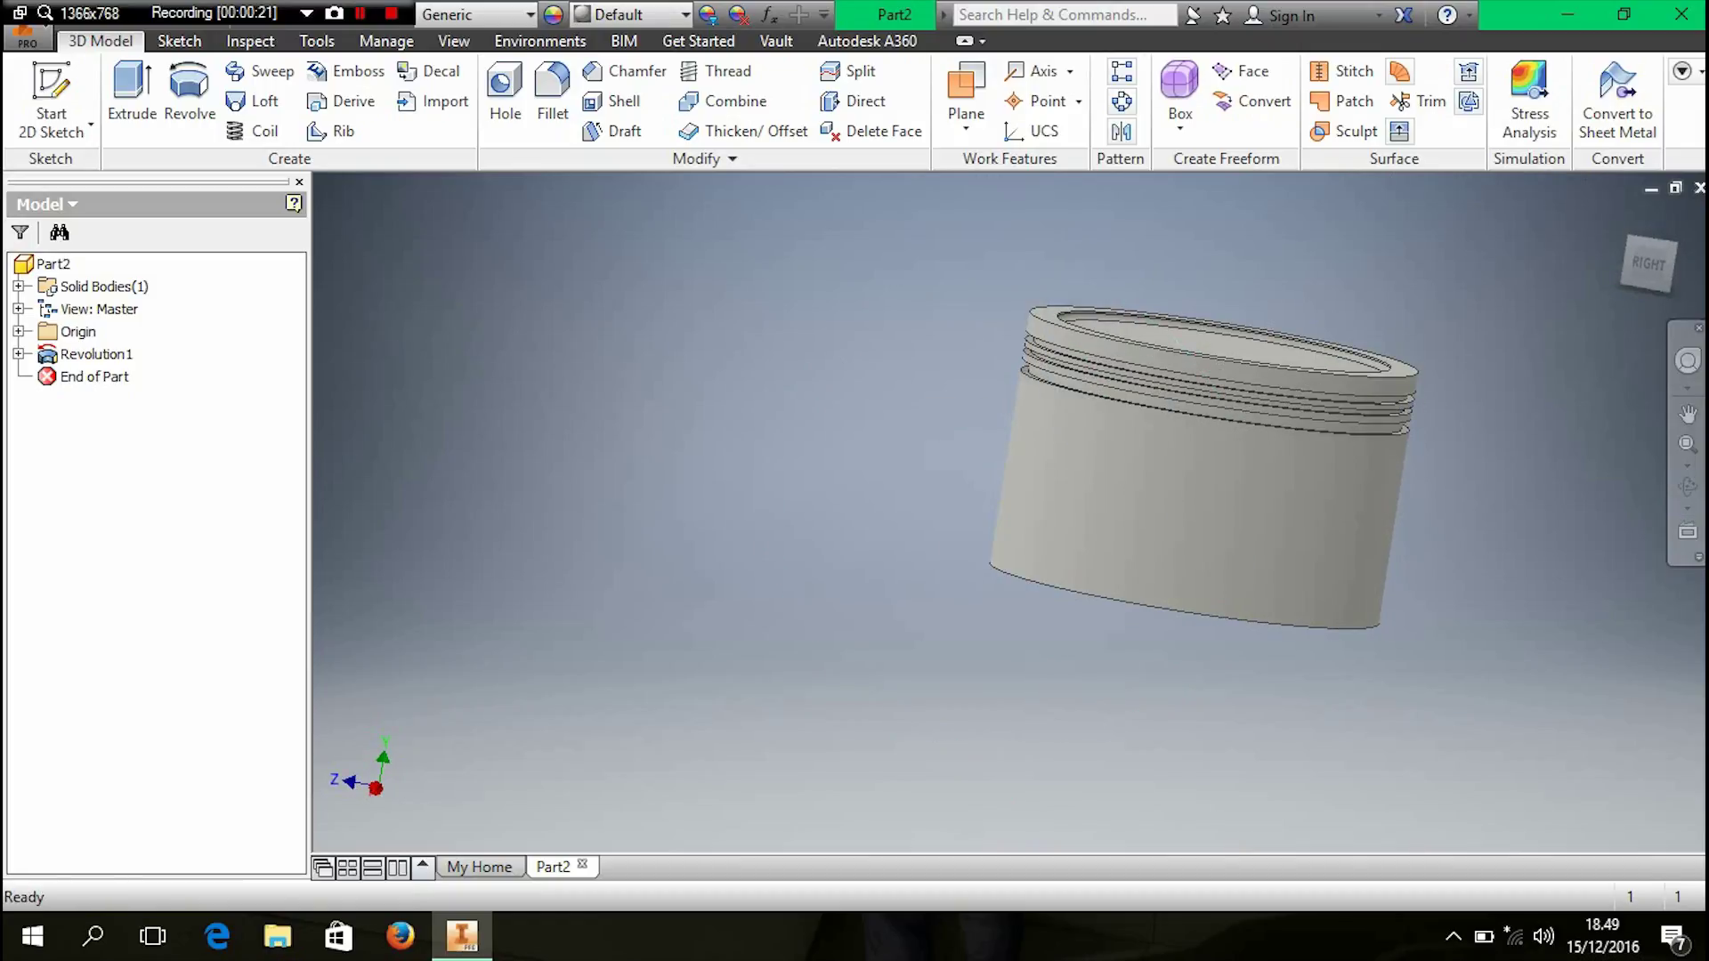
left_click(18, 331)
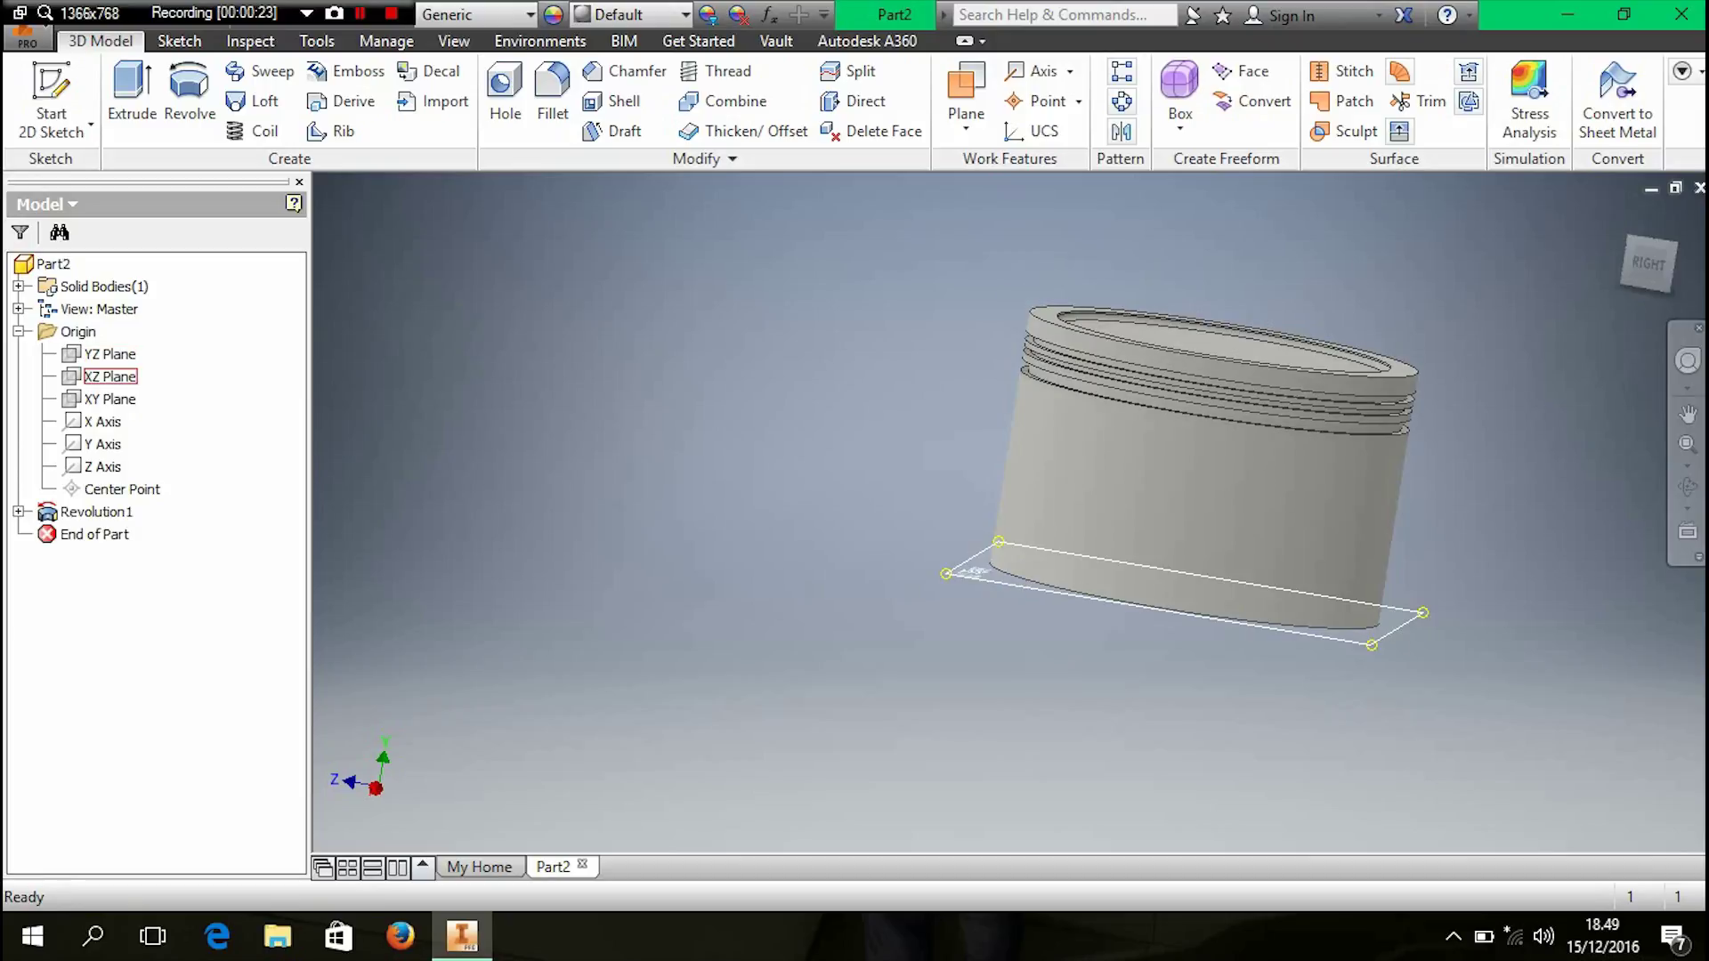
left_click(1228, 450)
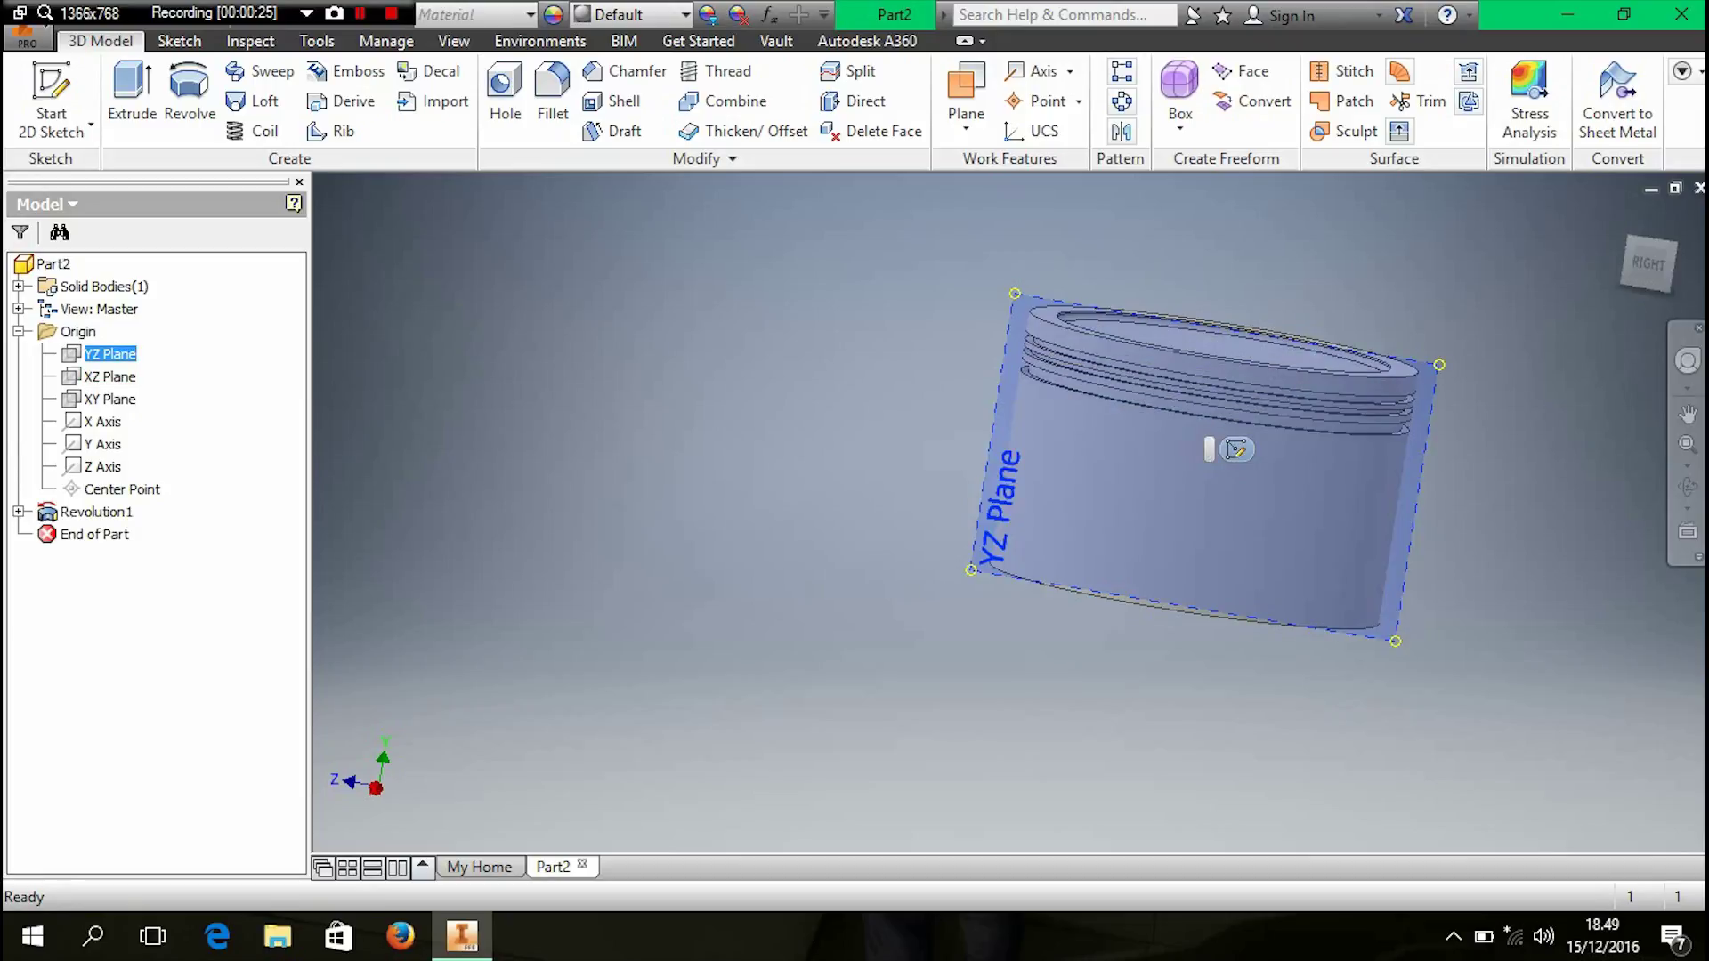
left_click(1236, 450)
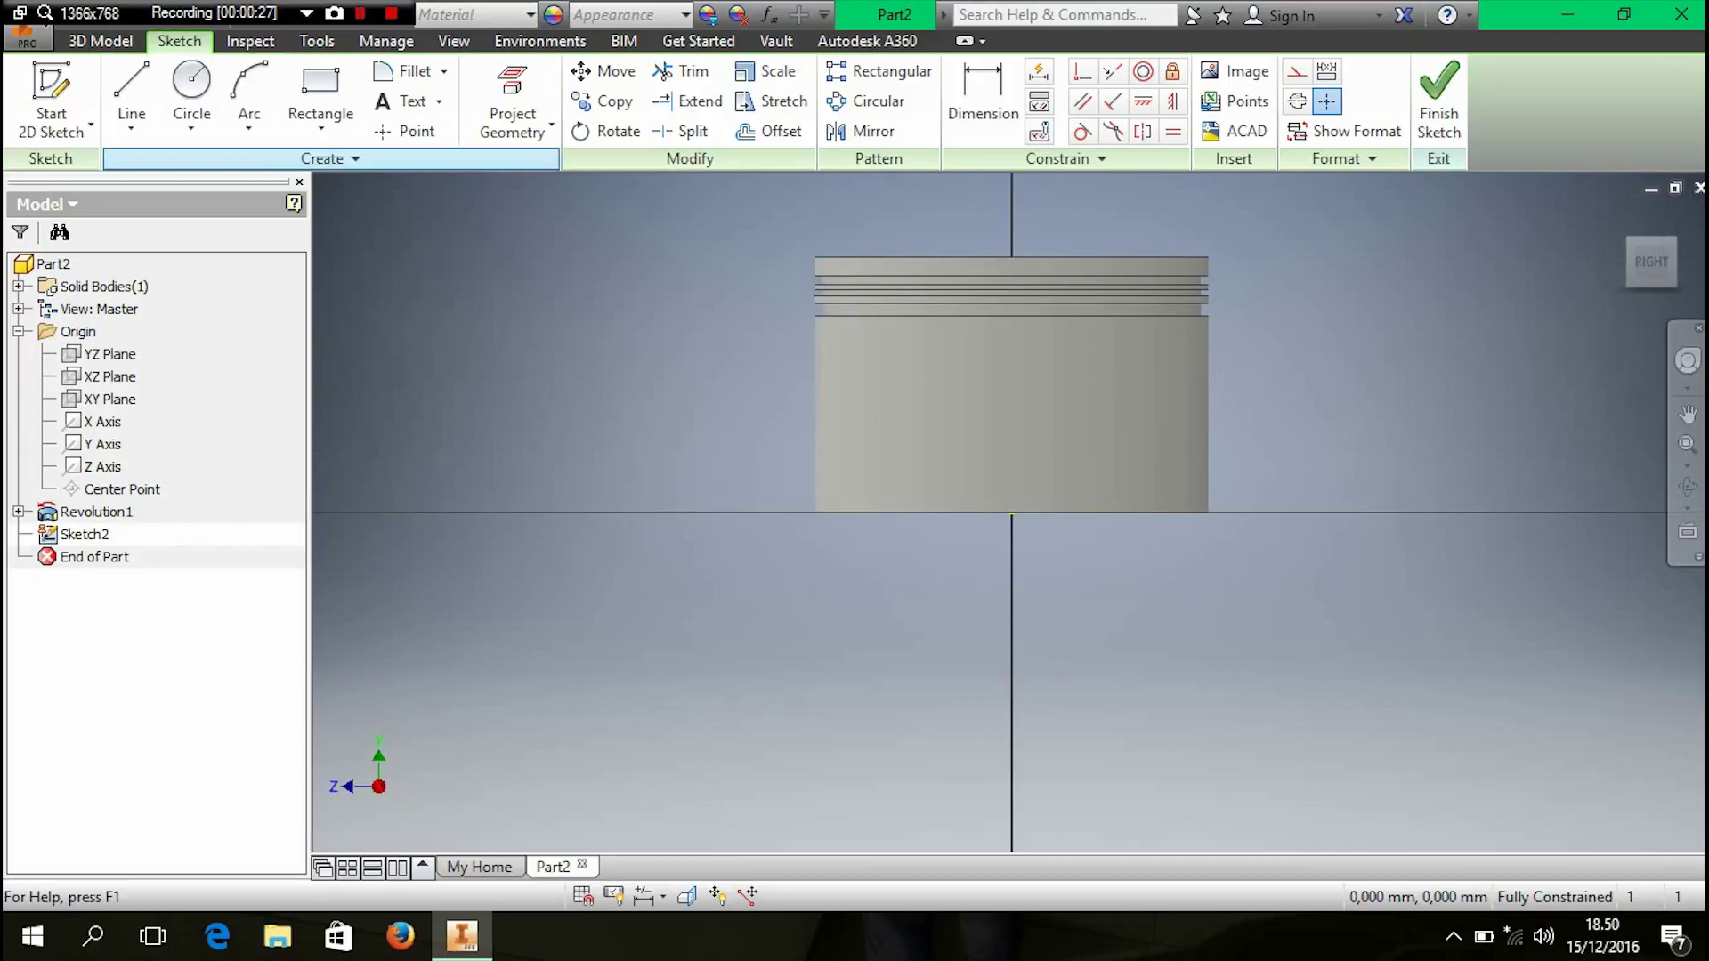
- Draw a 15 mm line inward along the solid's bottom edge from its corner on the positive Z side
left_click(249, 98)
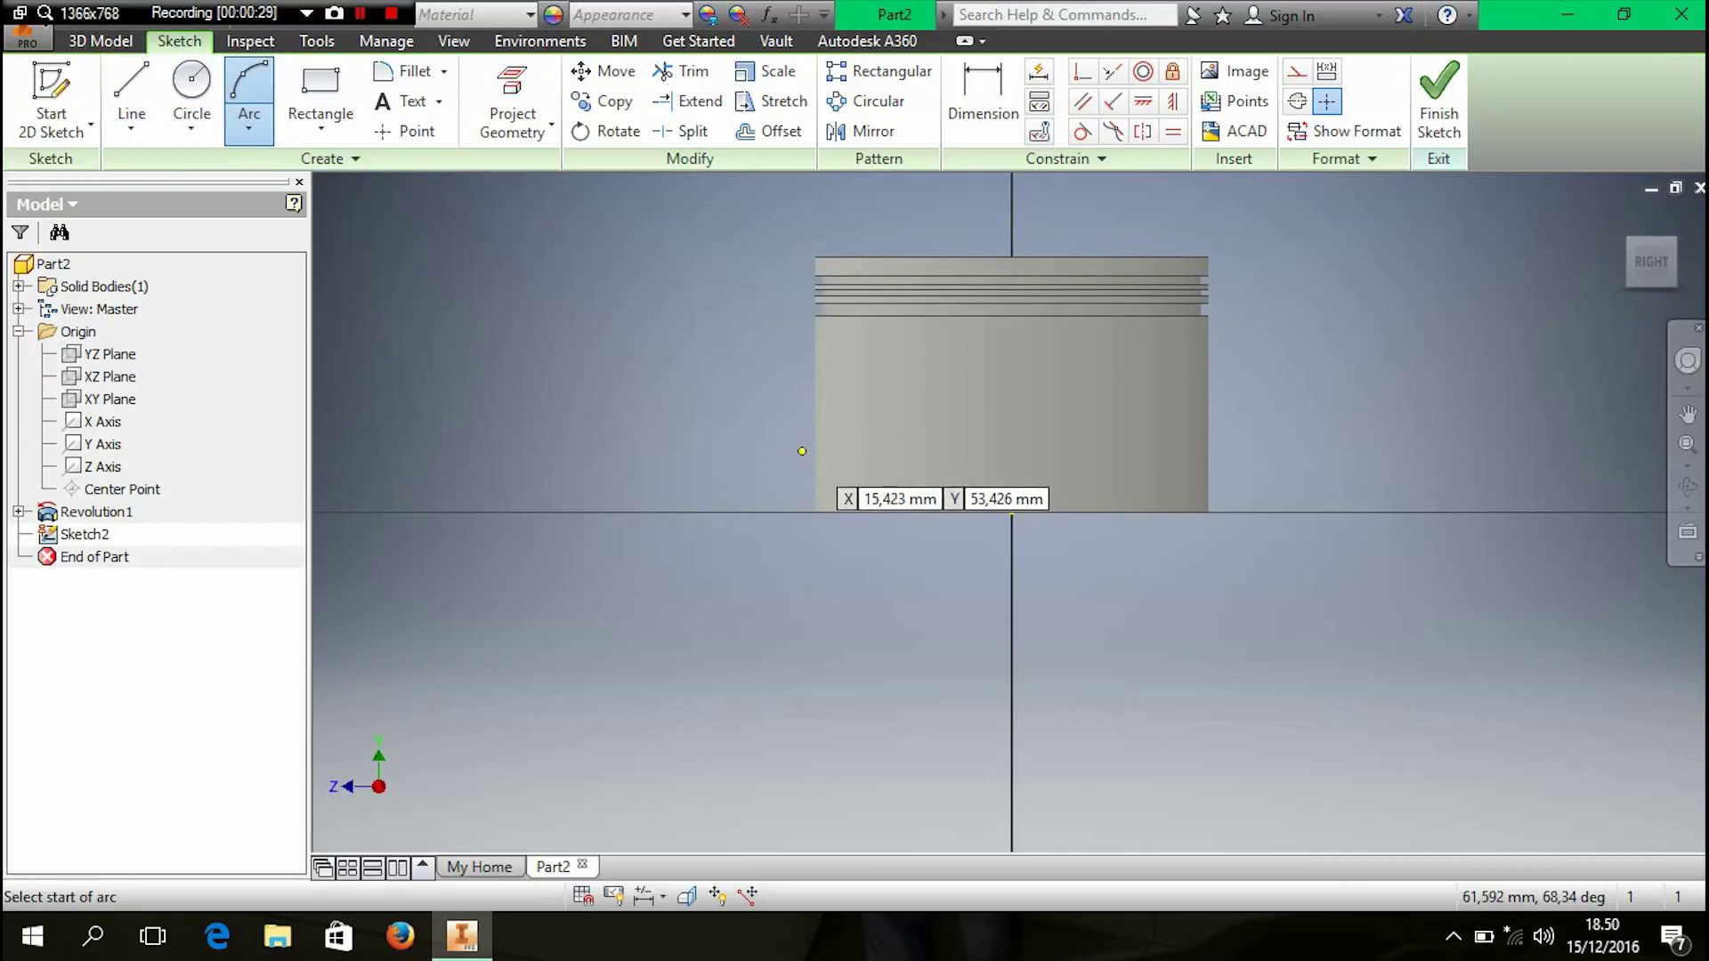
left_click(132, 94)
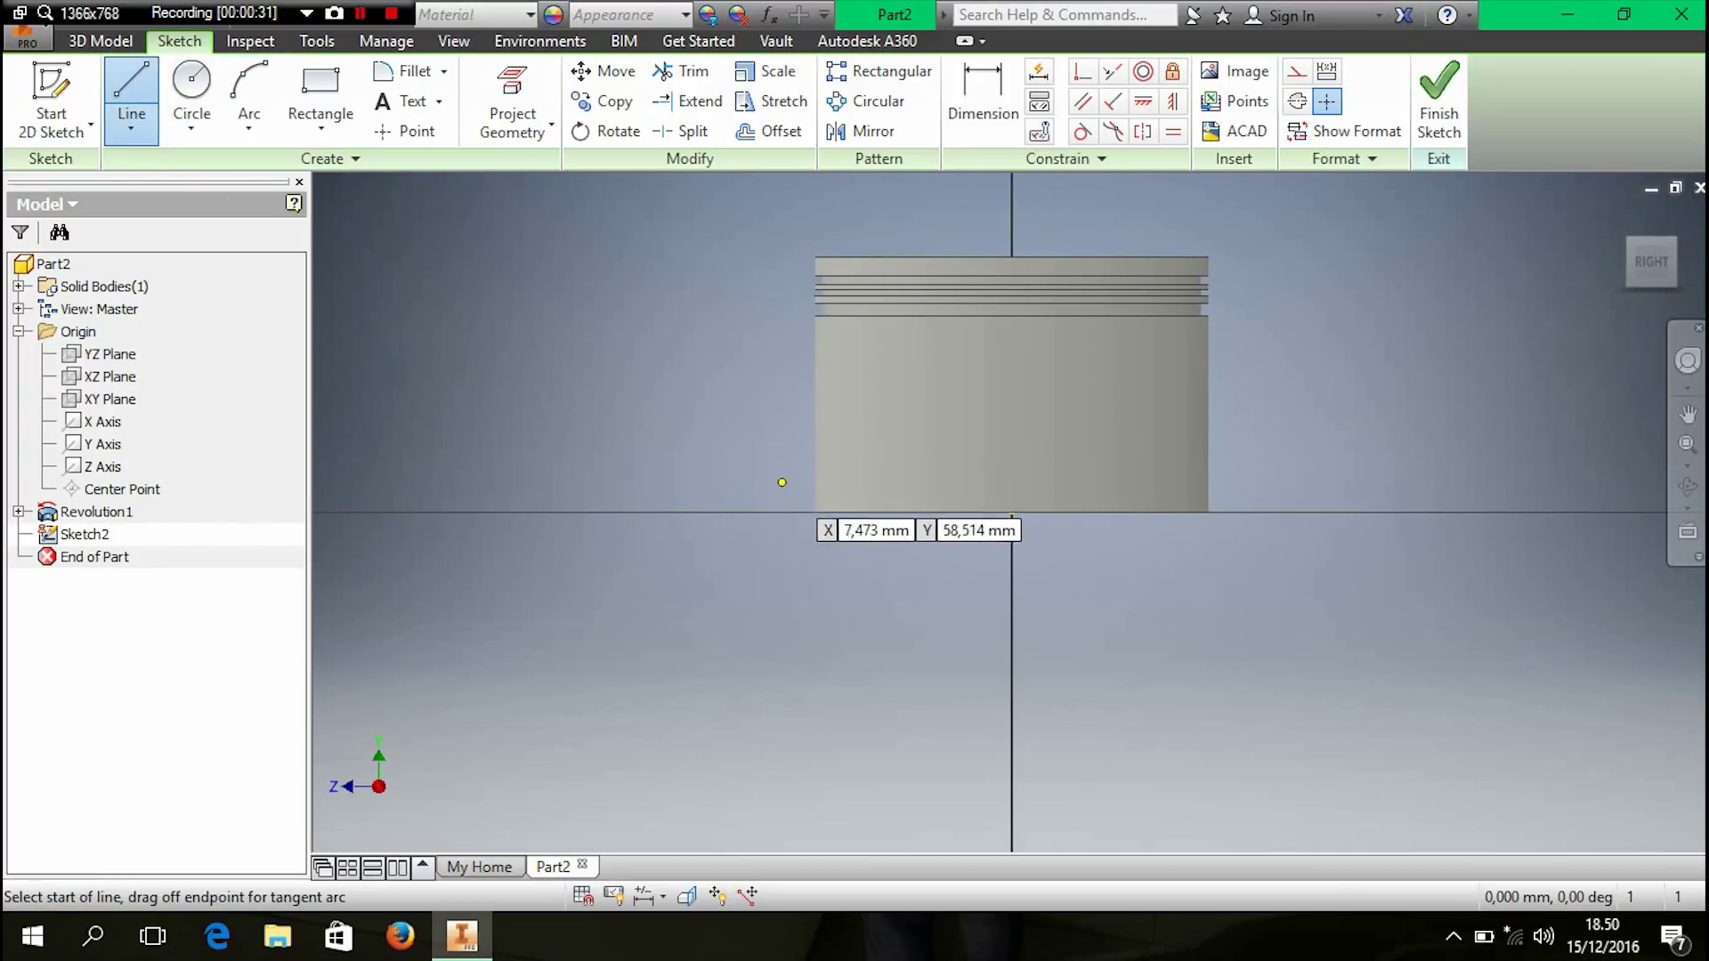
left_click(815, 510)
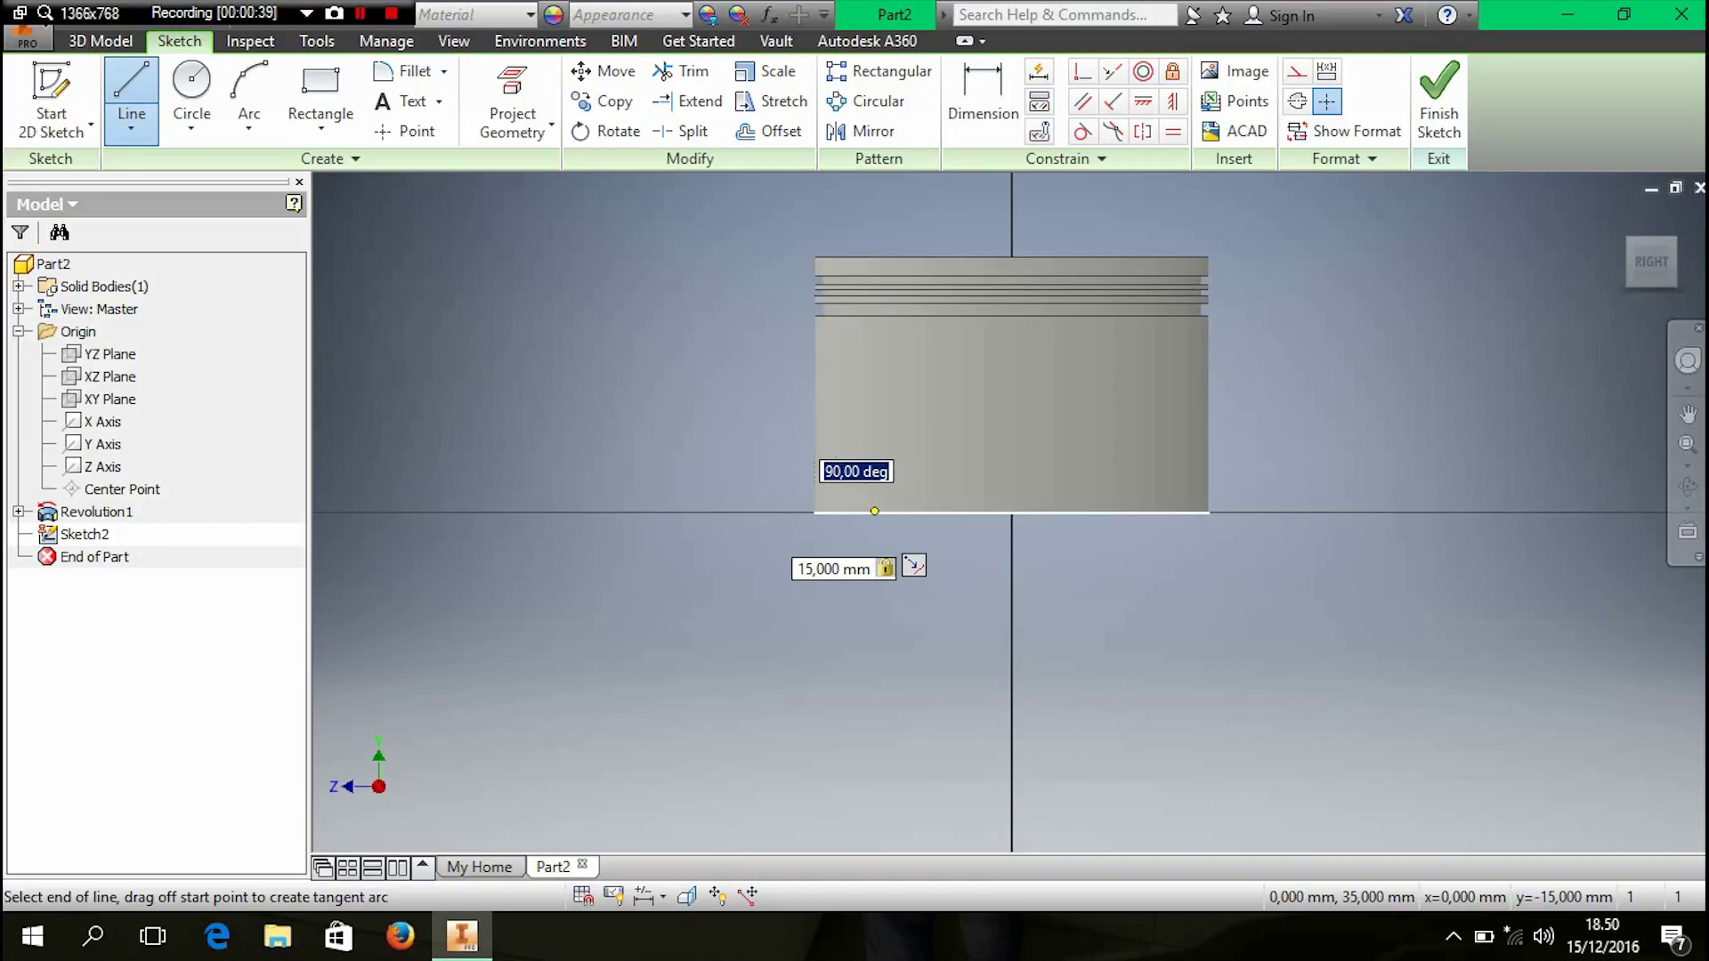
key("Return")
key("Escape")
scroll(1237, 463, "up", 3)
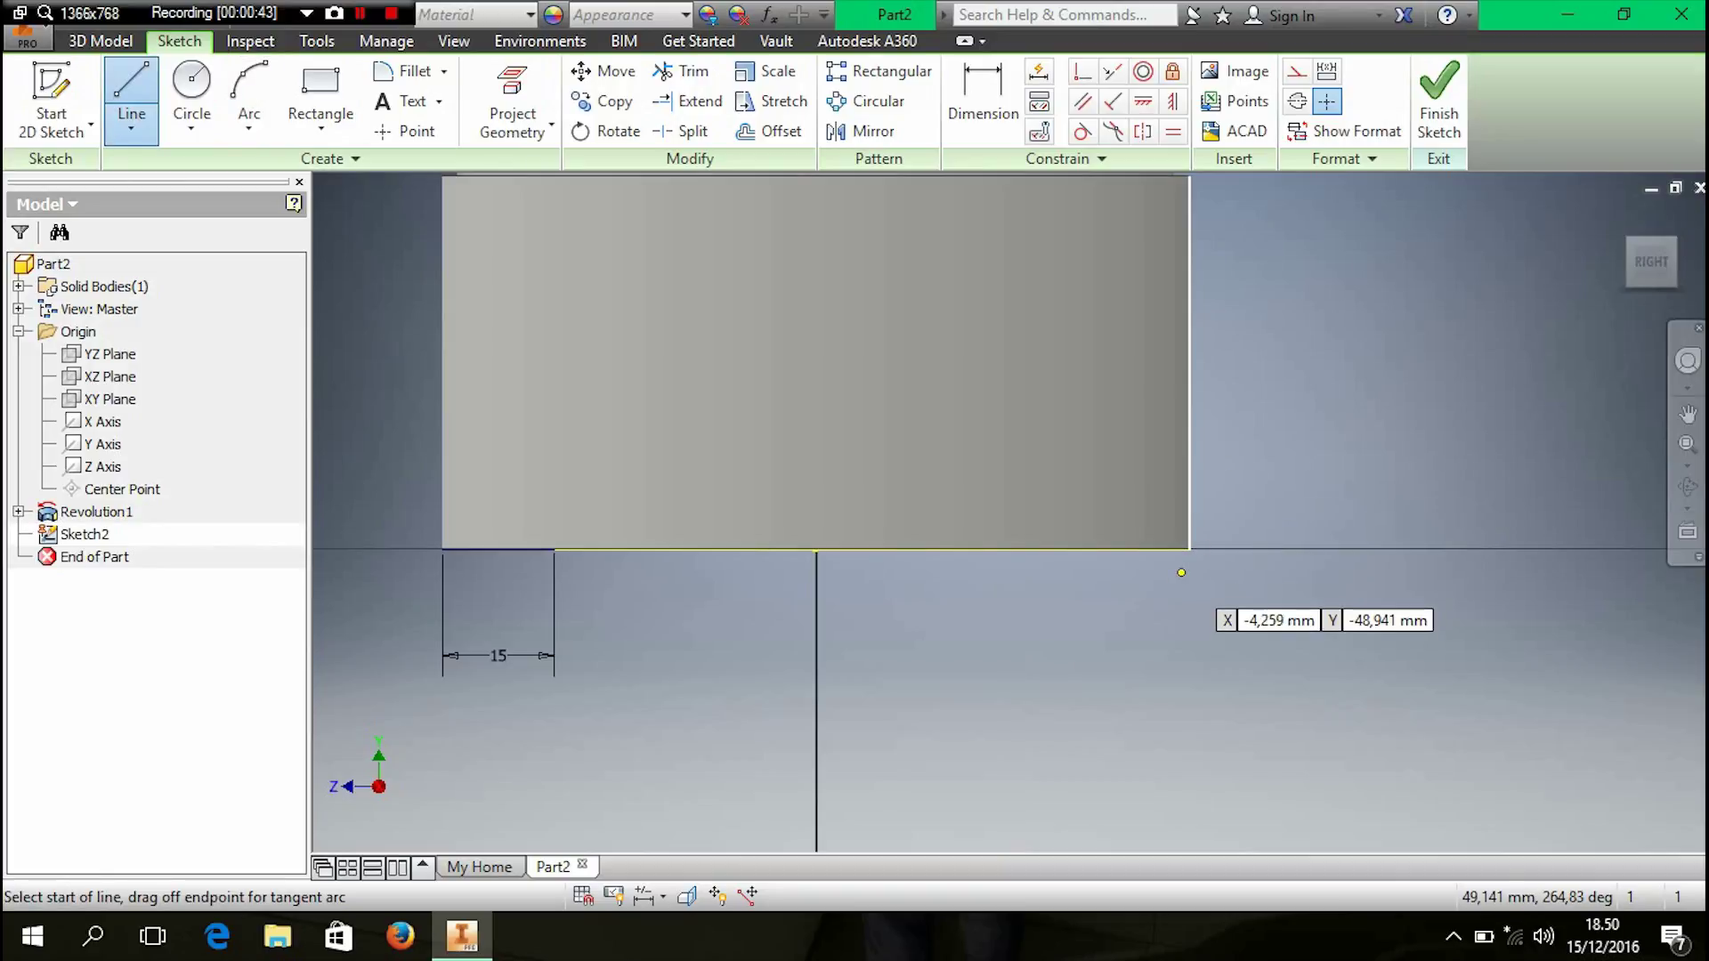
- Draw a matching 15 mm line inward along the bottom edge from the opposite corner
left_click(1189, 549)
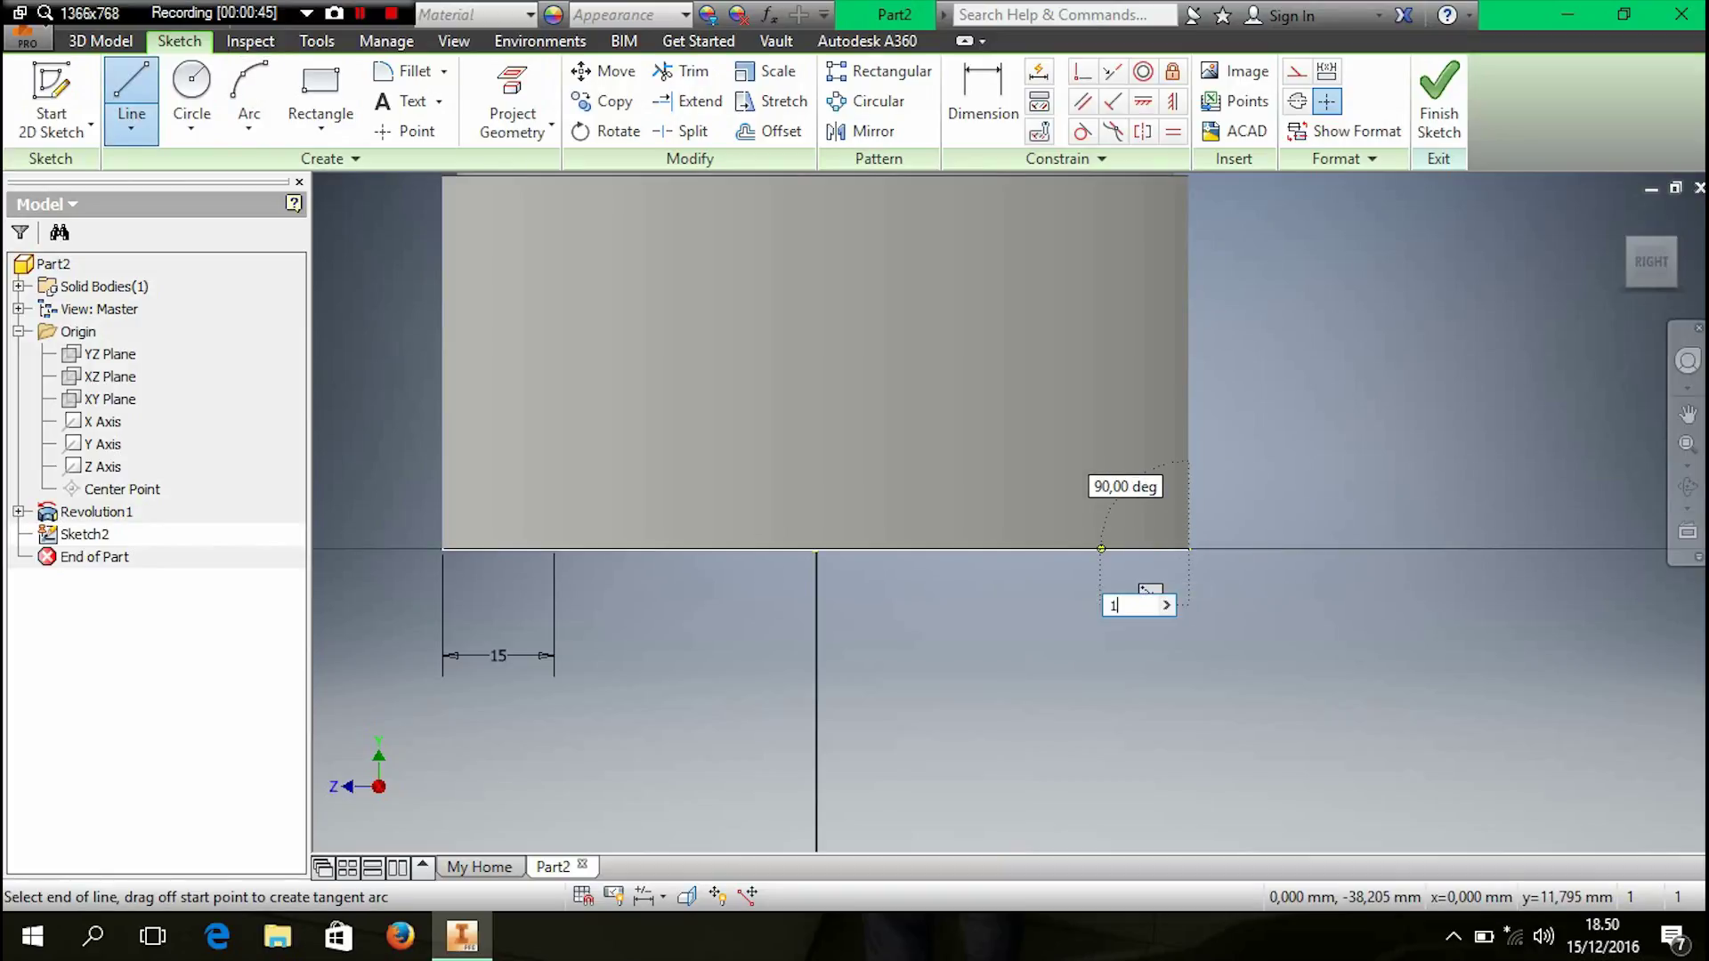
key("Tab")
key("Return")
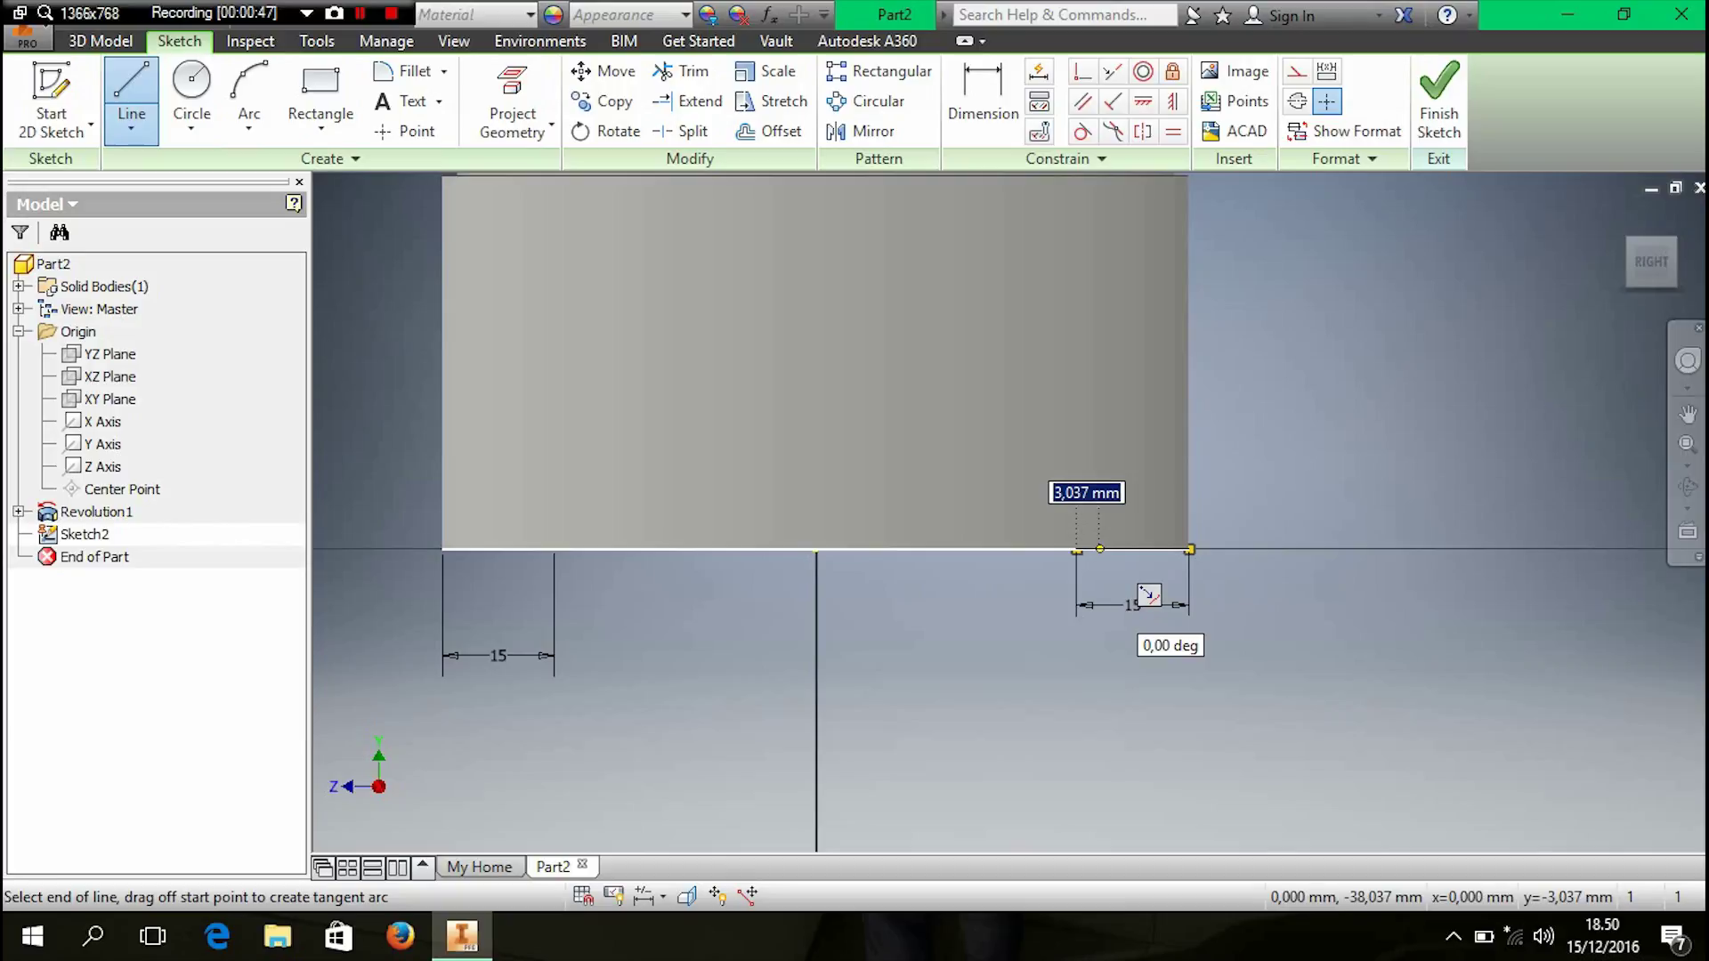
key("Escape")
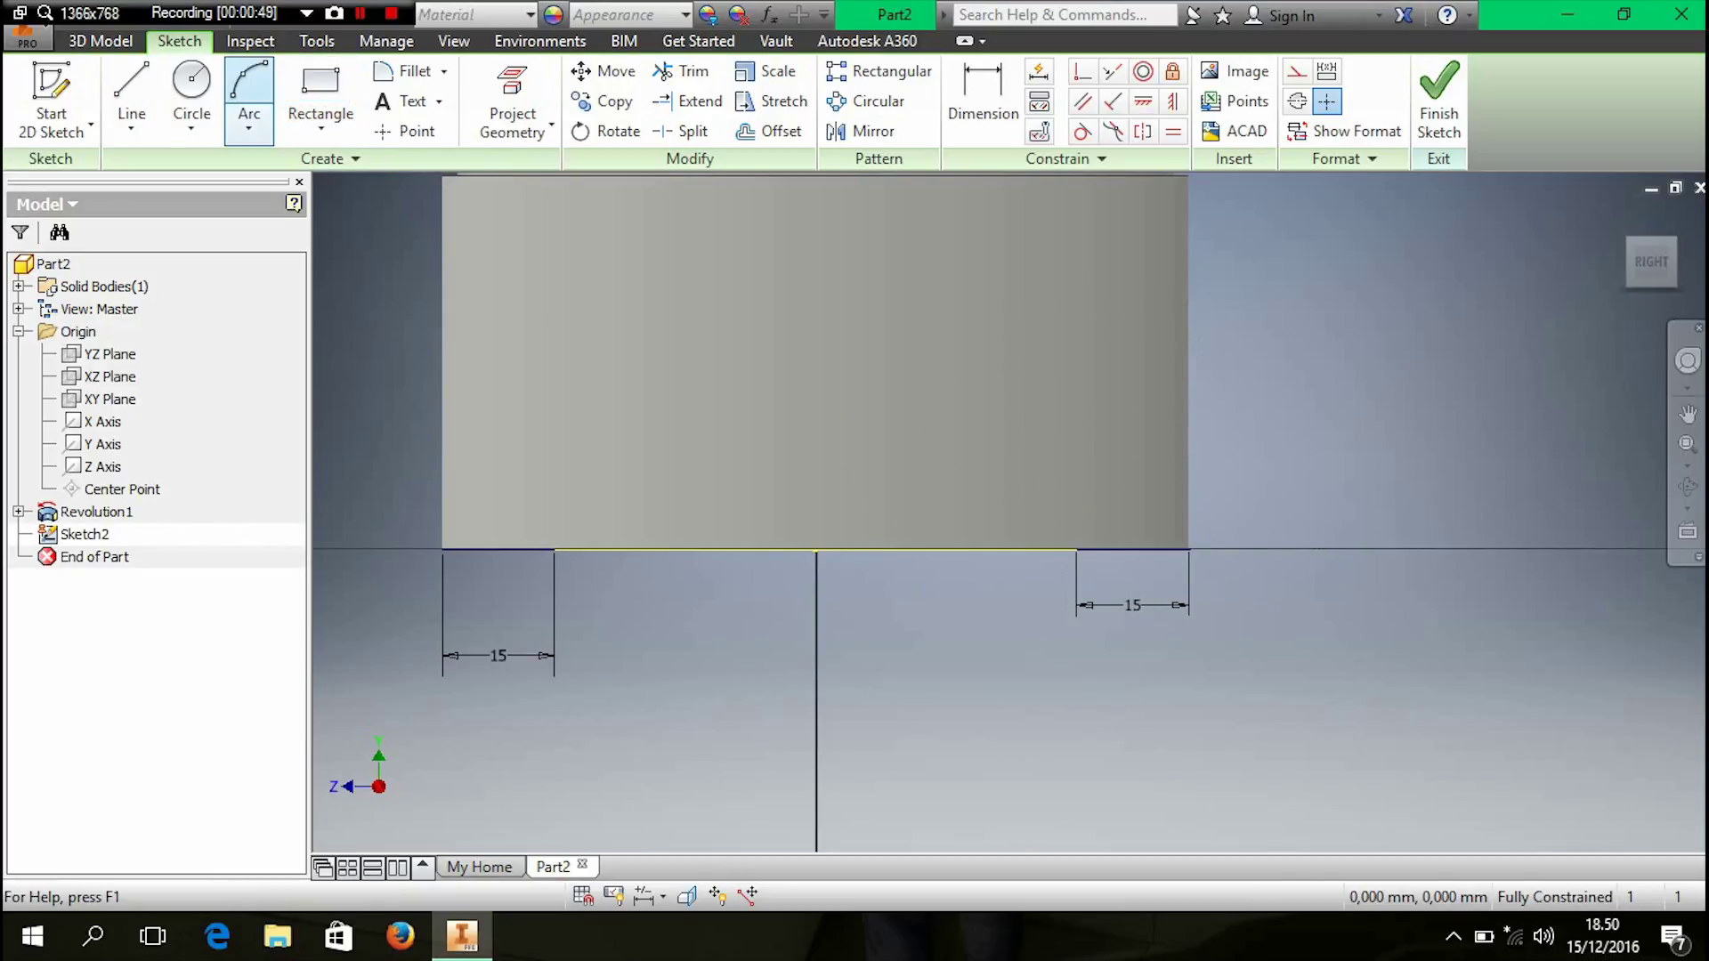
- Draw an upward-bulging 45 mm radius arc between the inner ends of the 15 mm lines and close it with a straight line
left_click(249, 89)
left_click(555, 548)
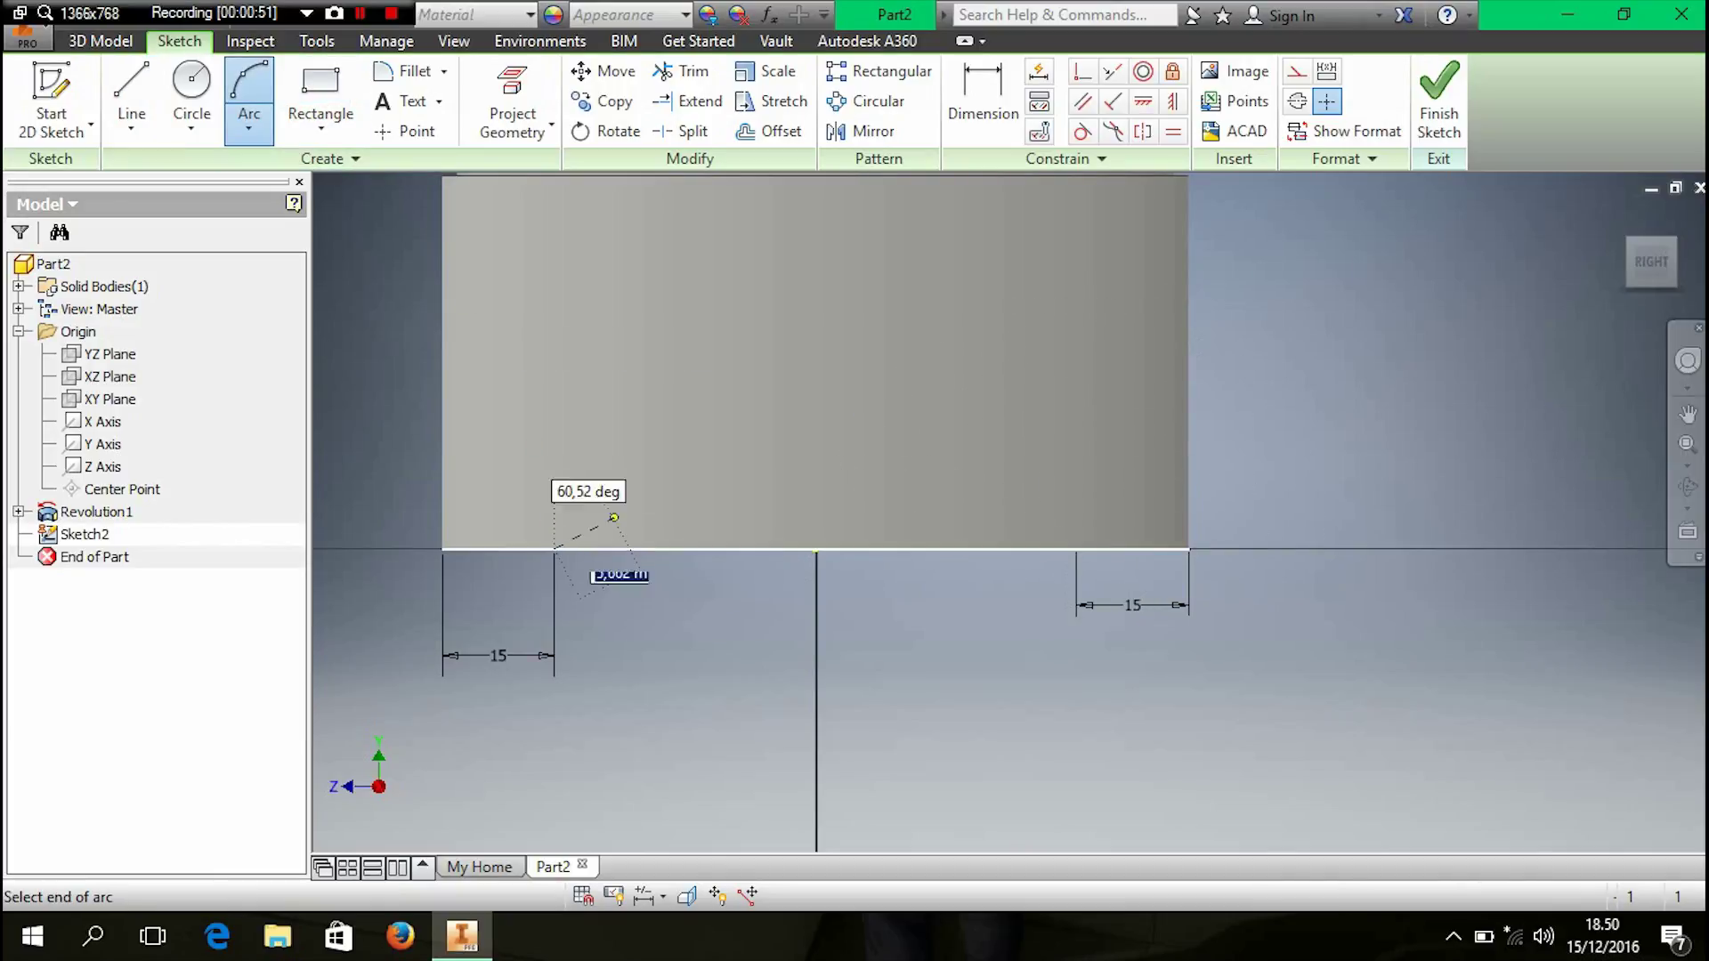
left_click(1077, 548)
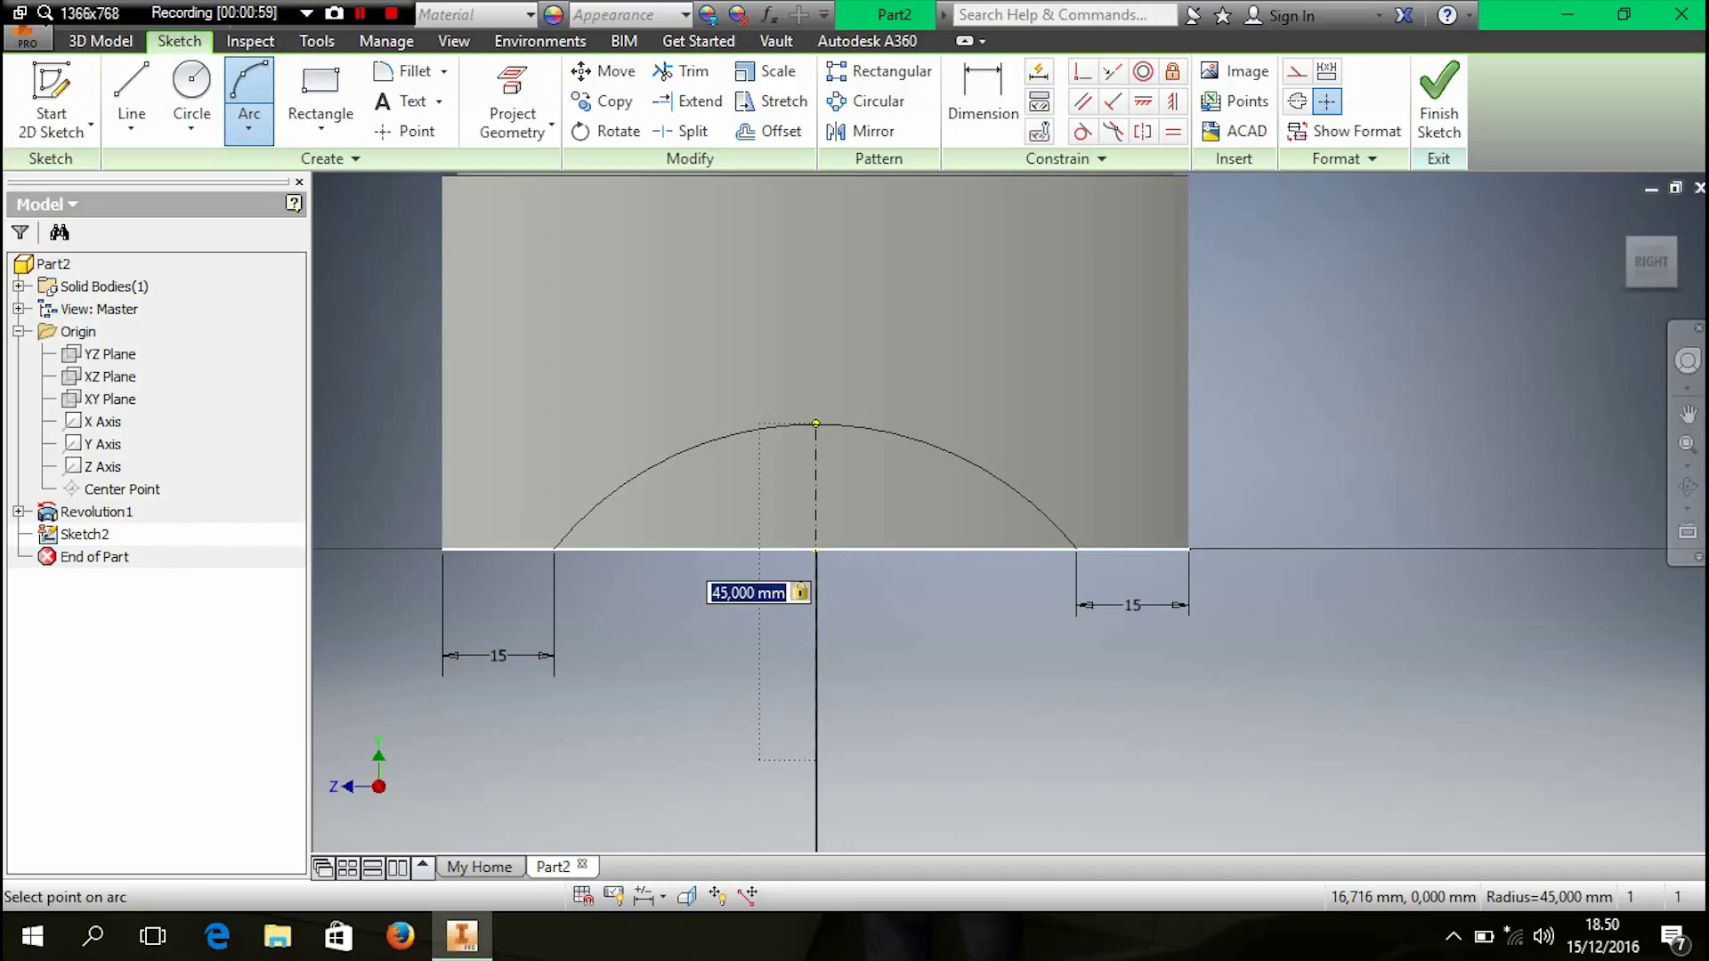
key("Return")
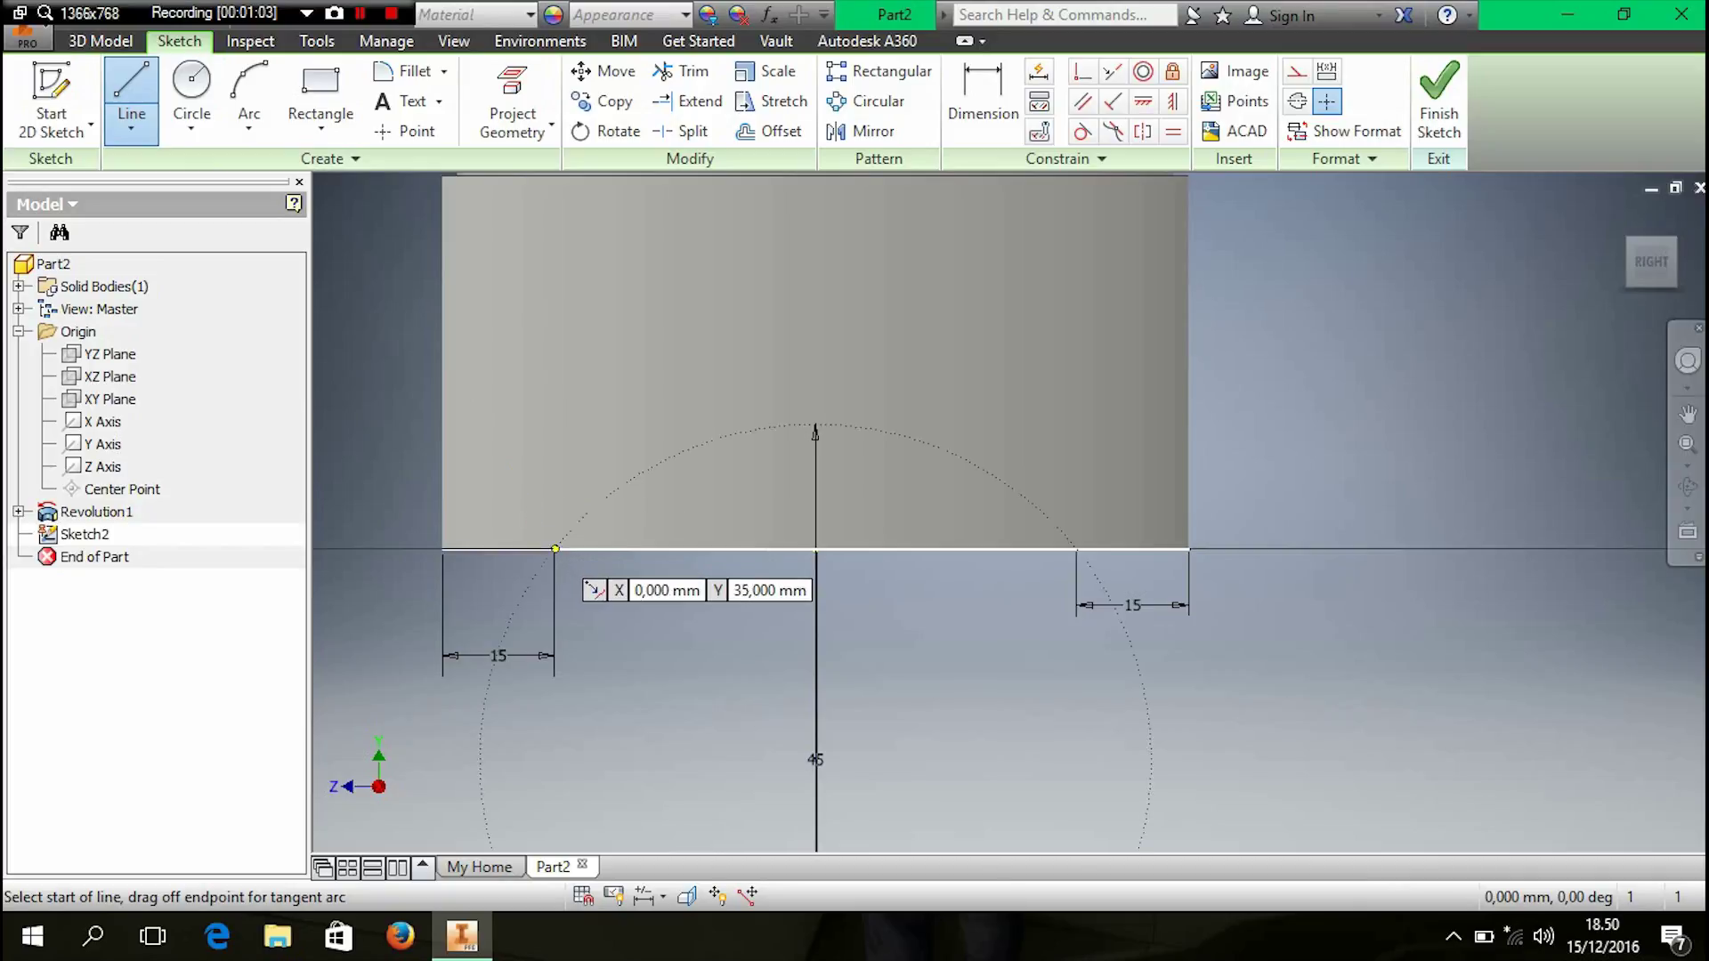
left_click(556, 548)
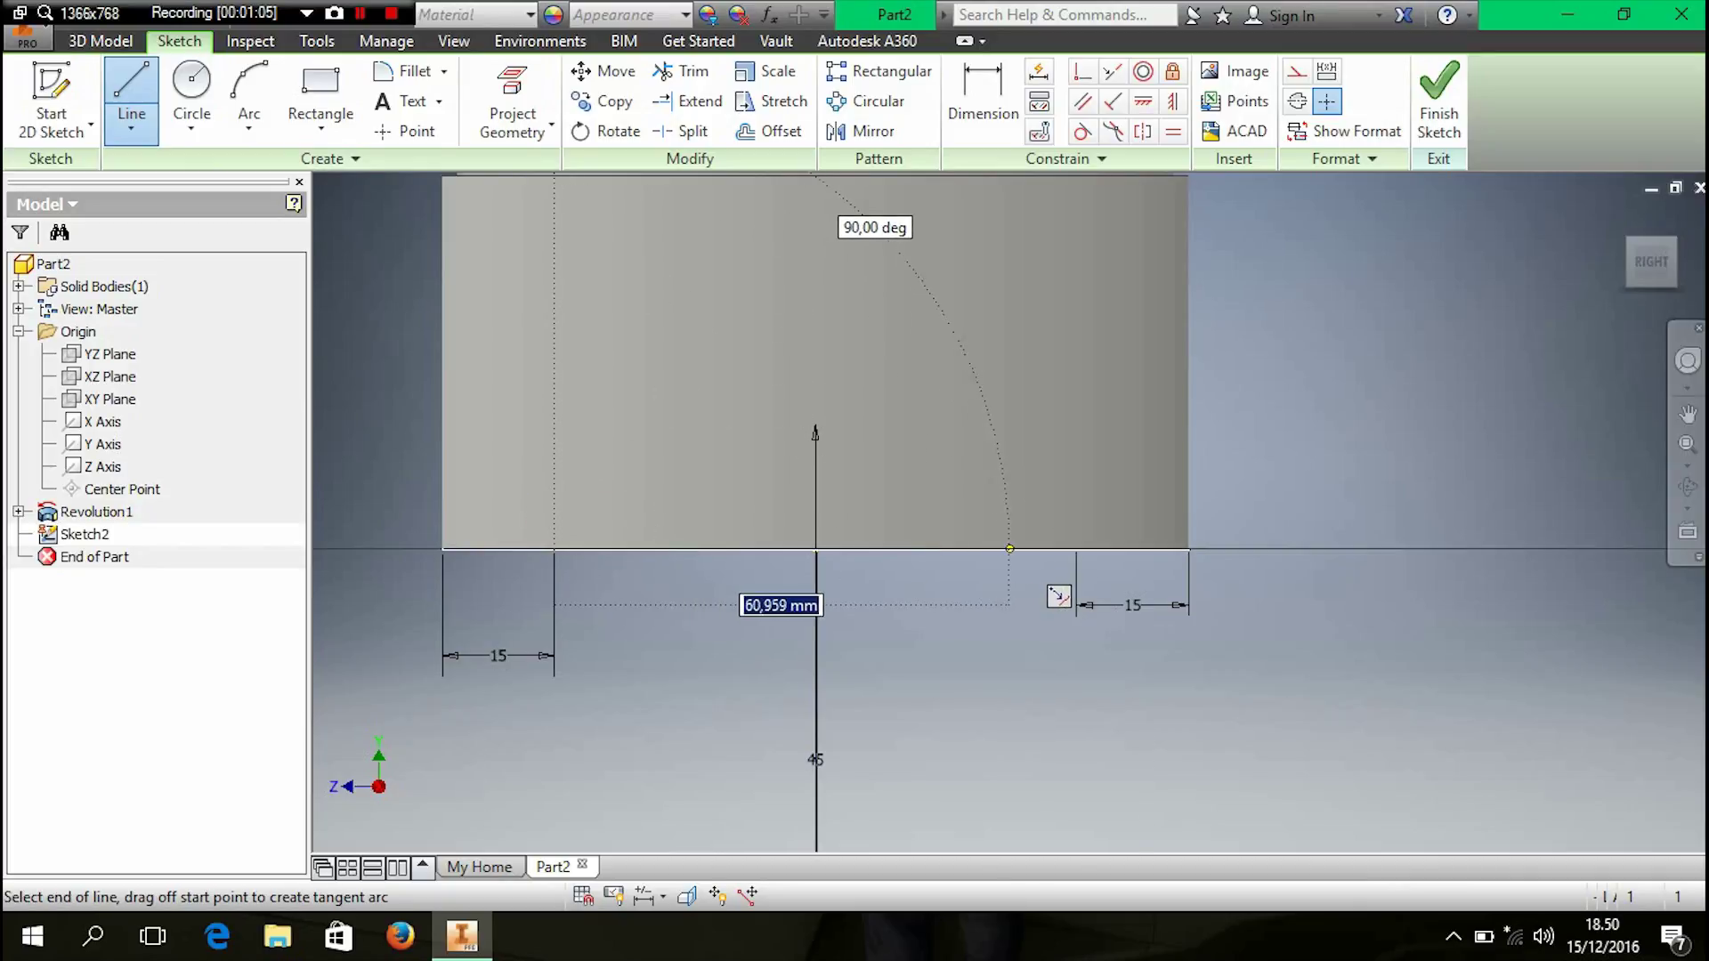
double_click(1077, 548)
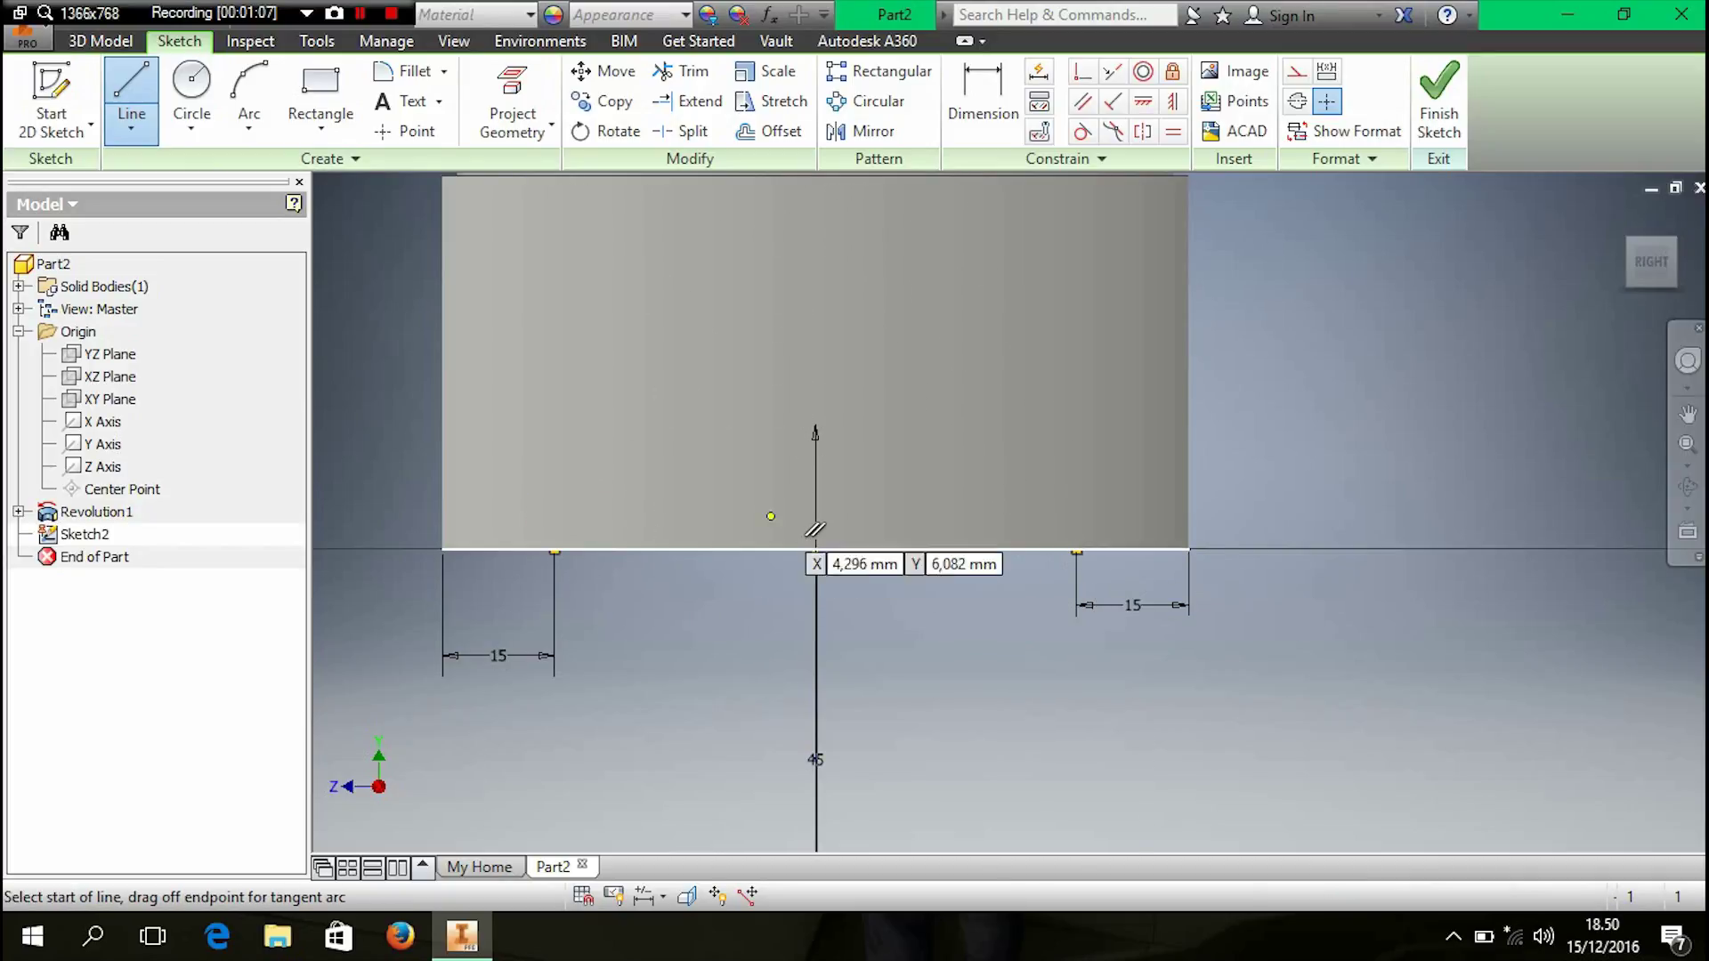
- Extrude the arc profile as a symmetric 100 mm cut through the bottom of the solid
left_click(99, 41)
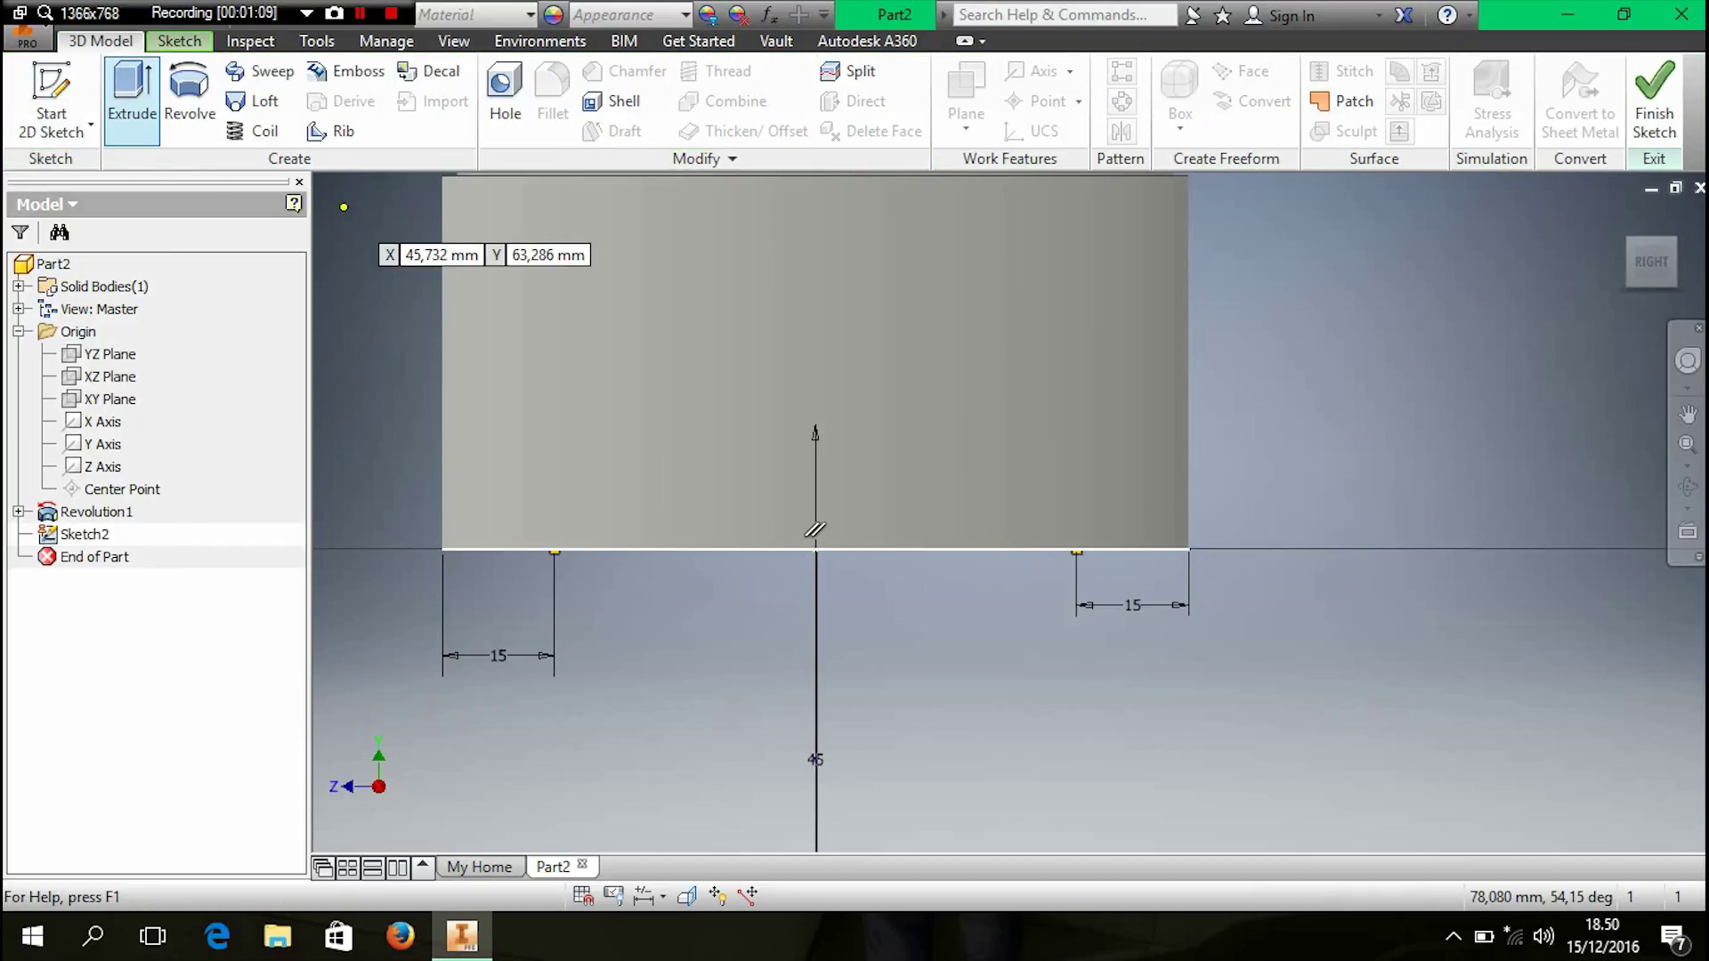
left_click(131, 98)
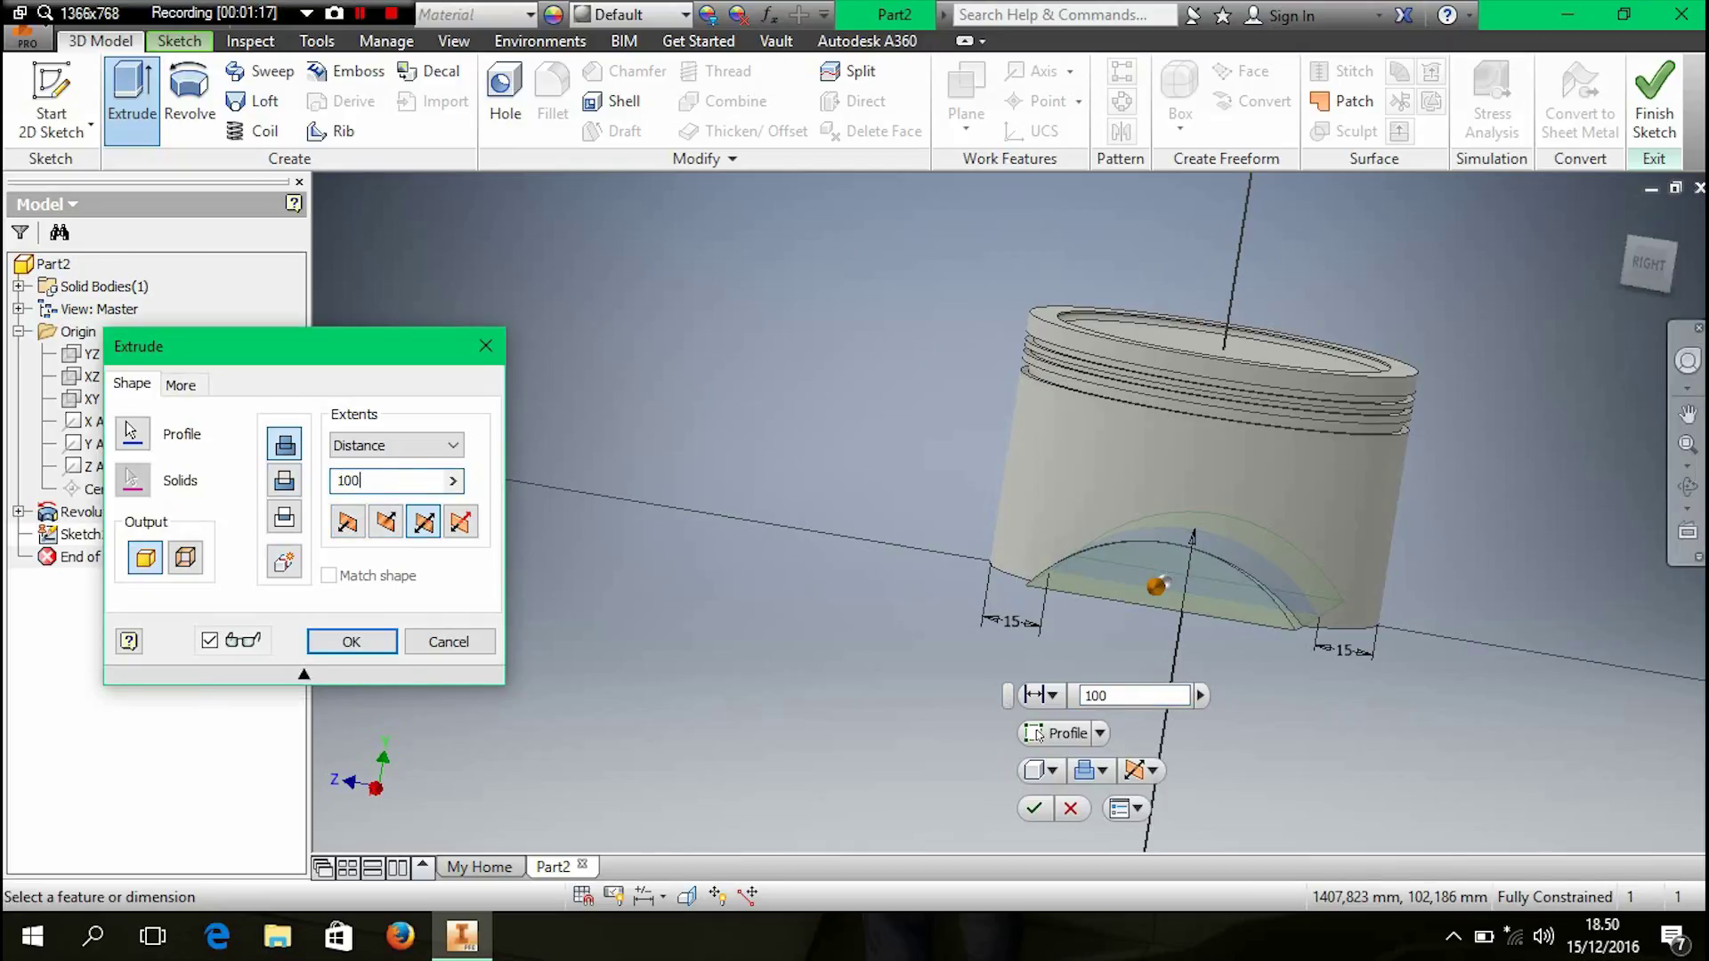
left_click(1687, 488)
left_click_drag(1006, 498, 712, 507)
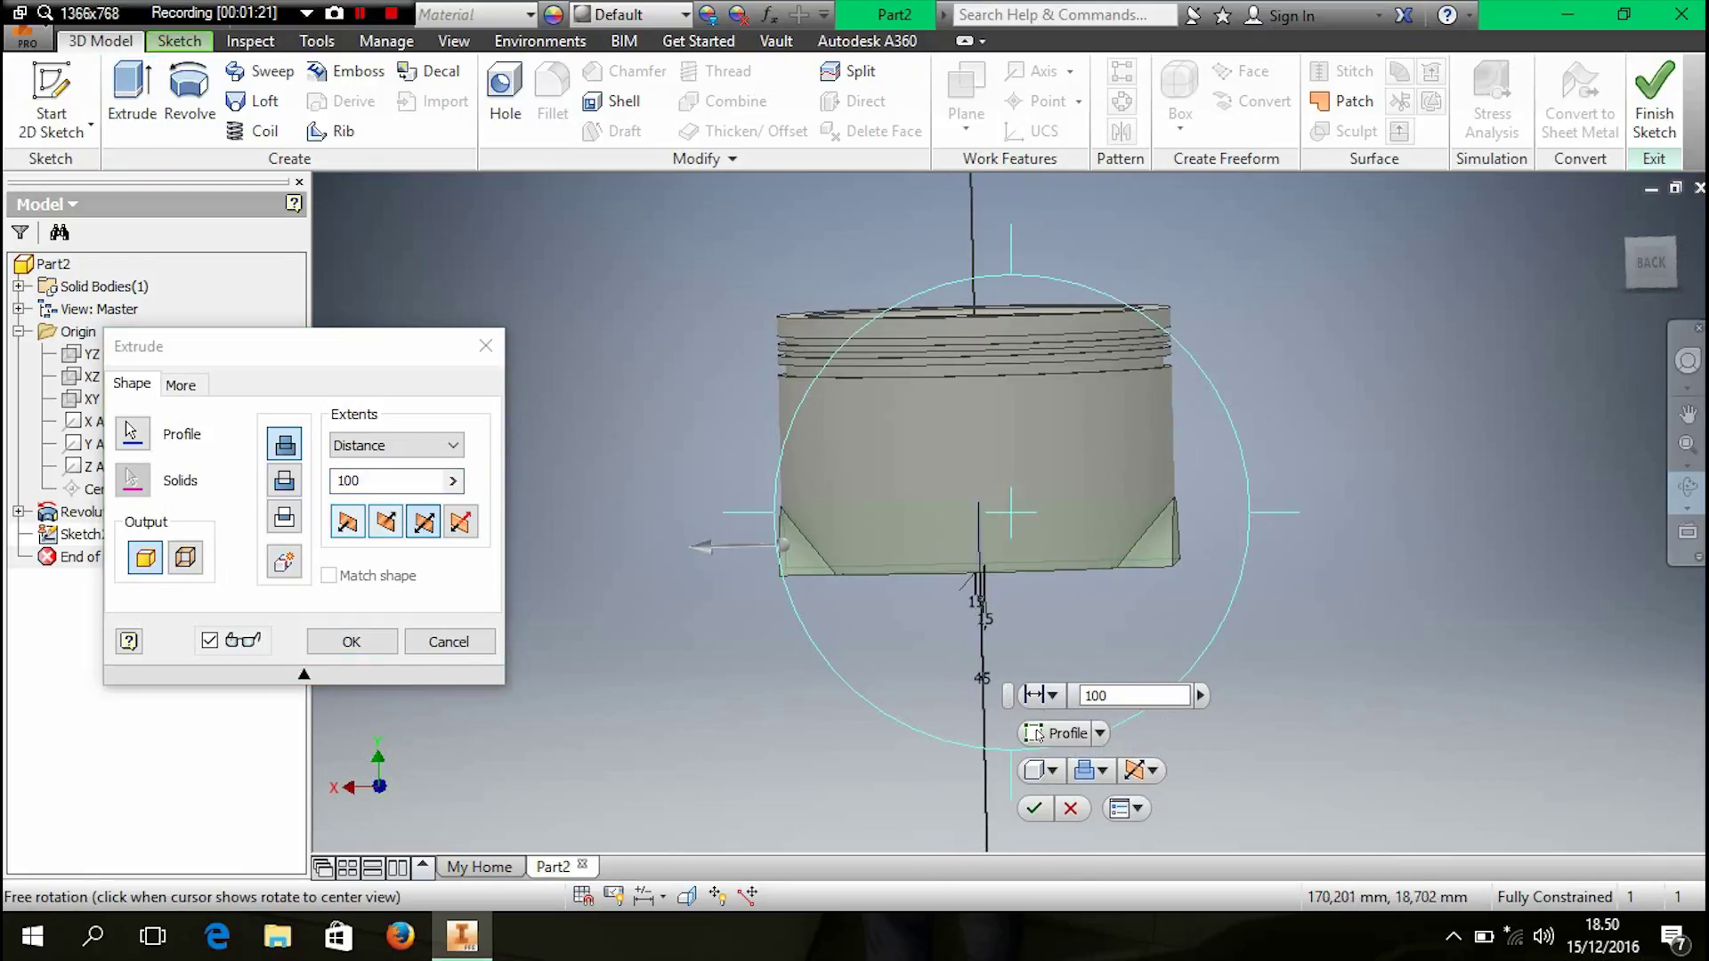
left_click(284, 480)
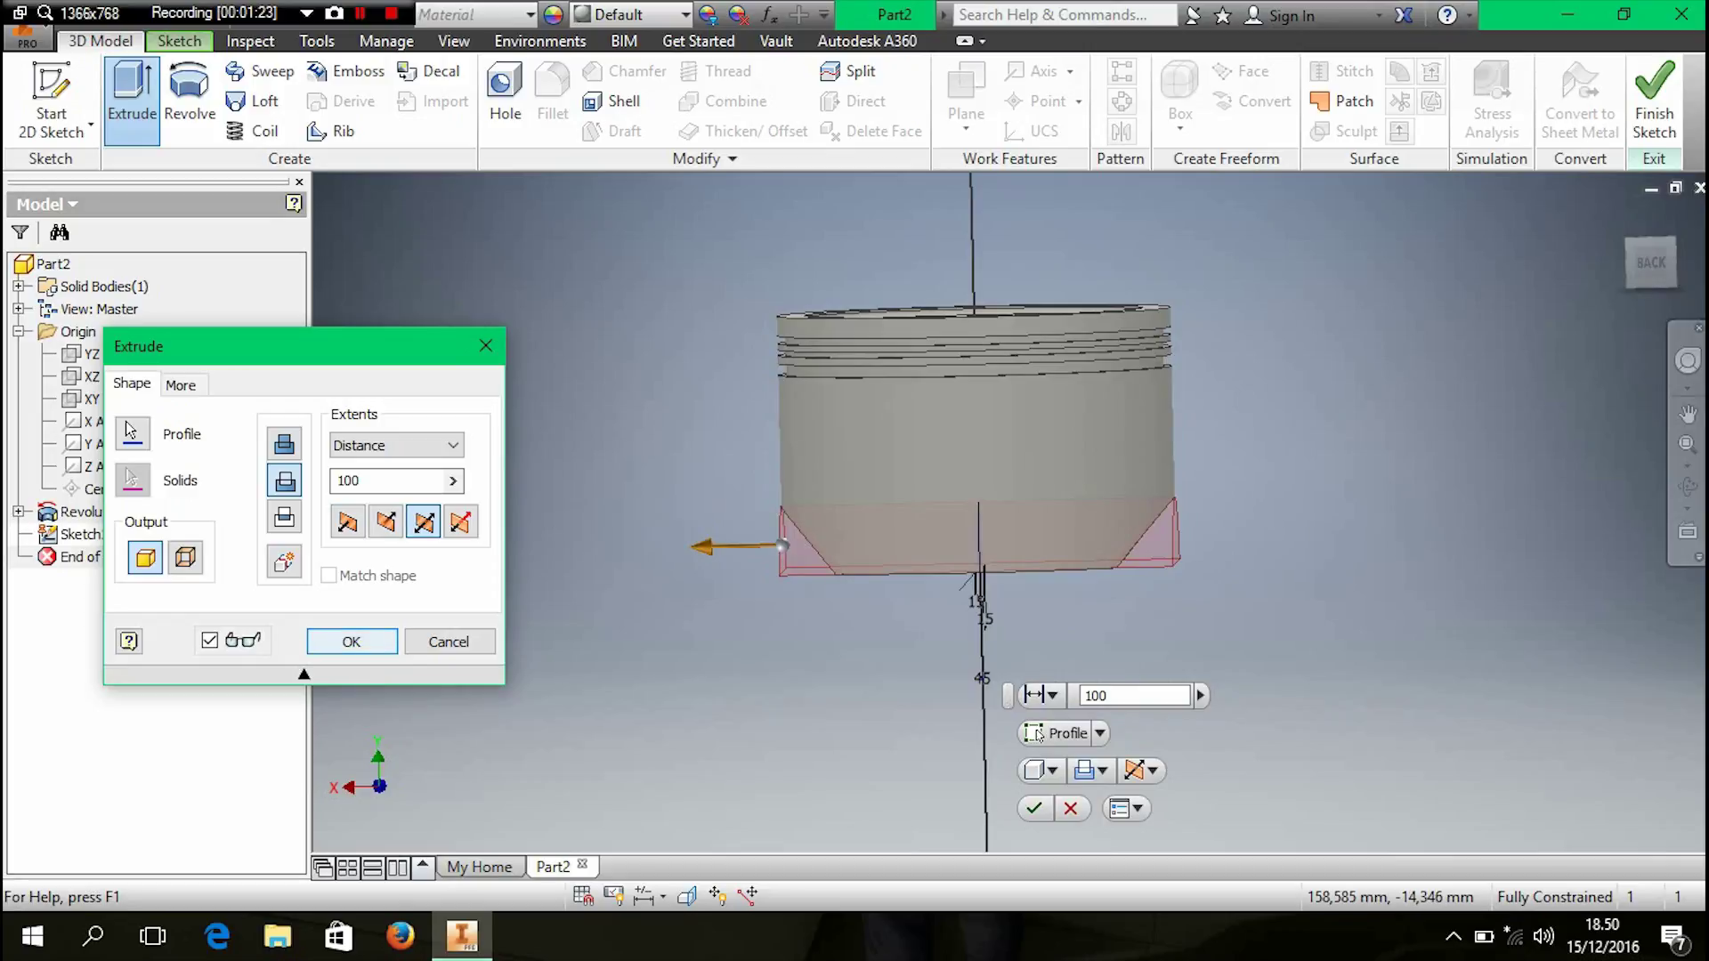
key("Return")
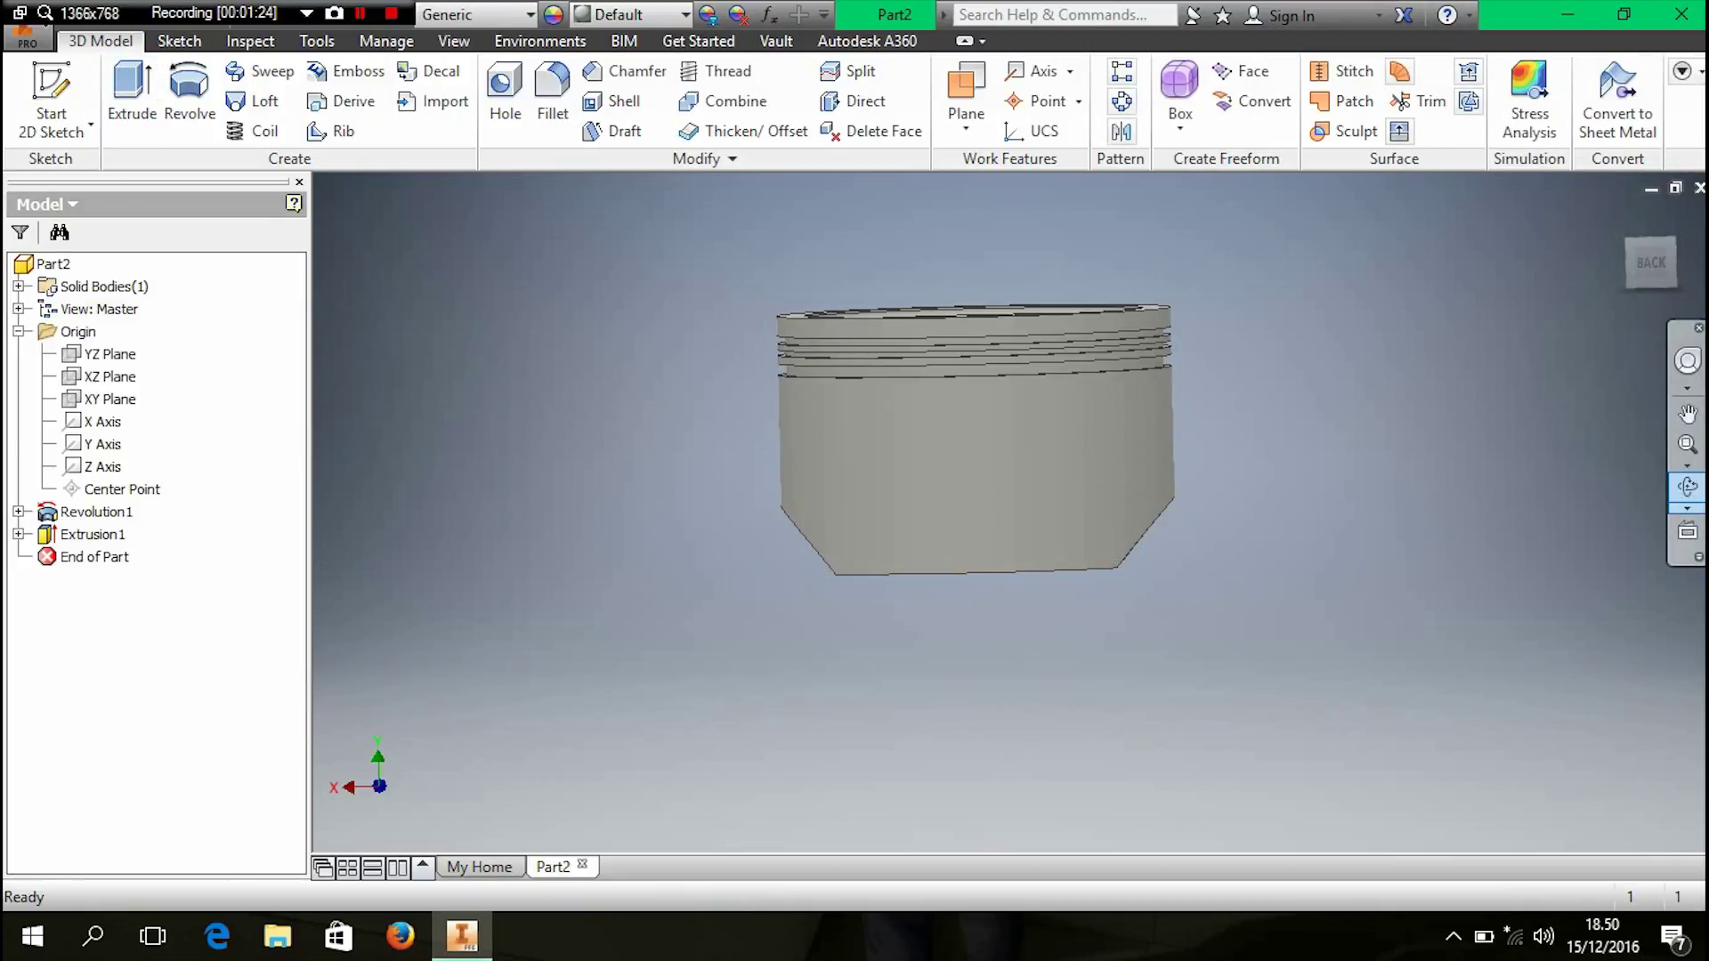
- Create a work plane parallel to the YZ plane and tangent to the cylindrical outer surface on the negative X side
middle_click_drag(1011, 511, 814, 396, "shift")
right_click(809, 378)
left_click(905, 377)
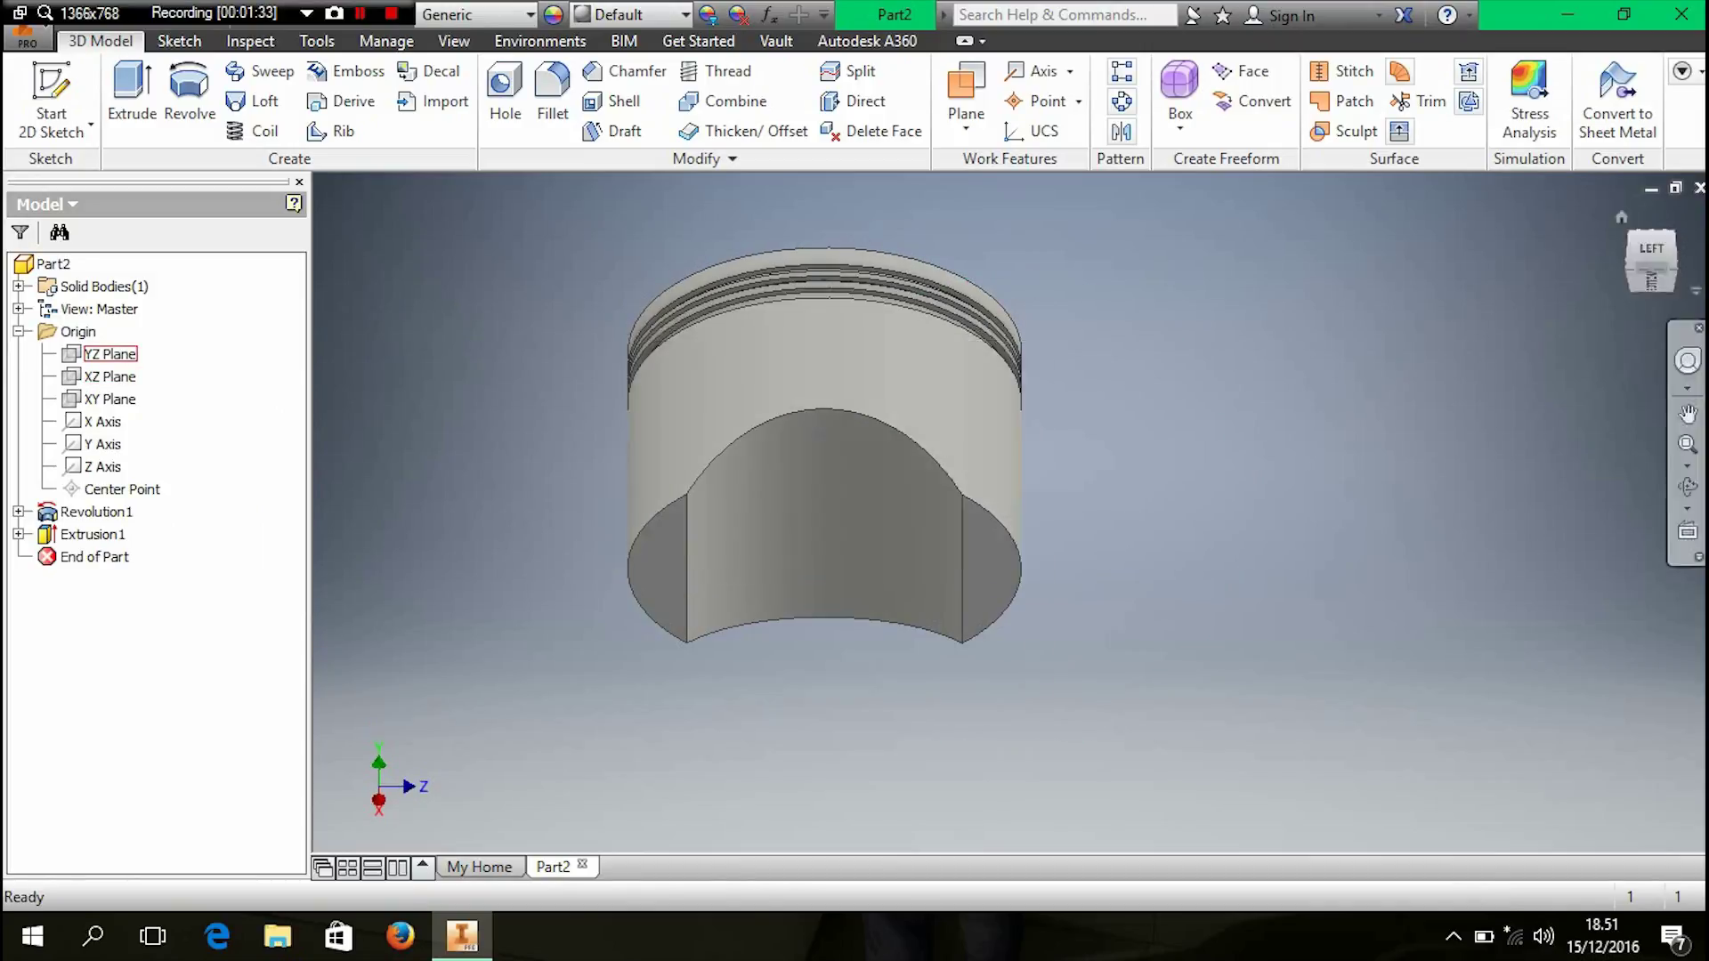
left_click(1632, 233)
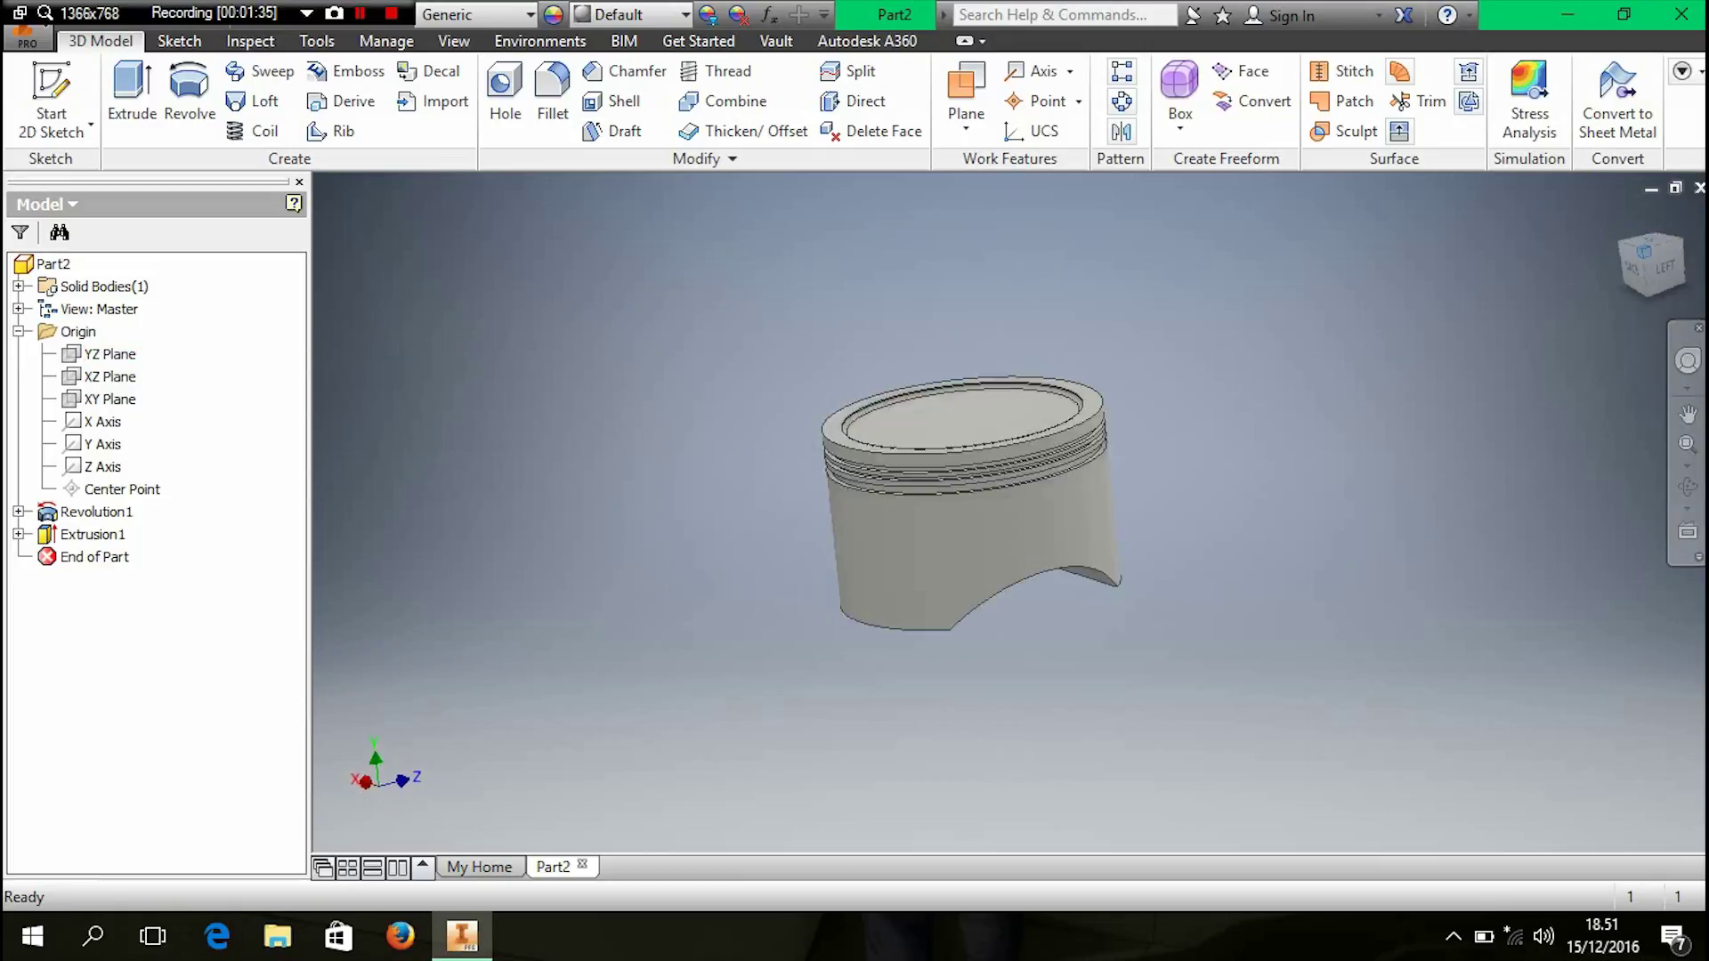
scroll(843, 485, "down", 3)
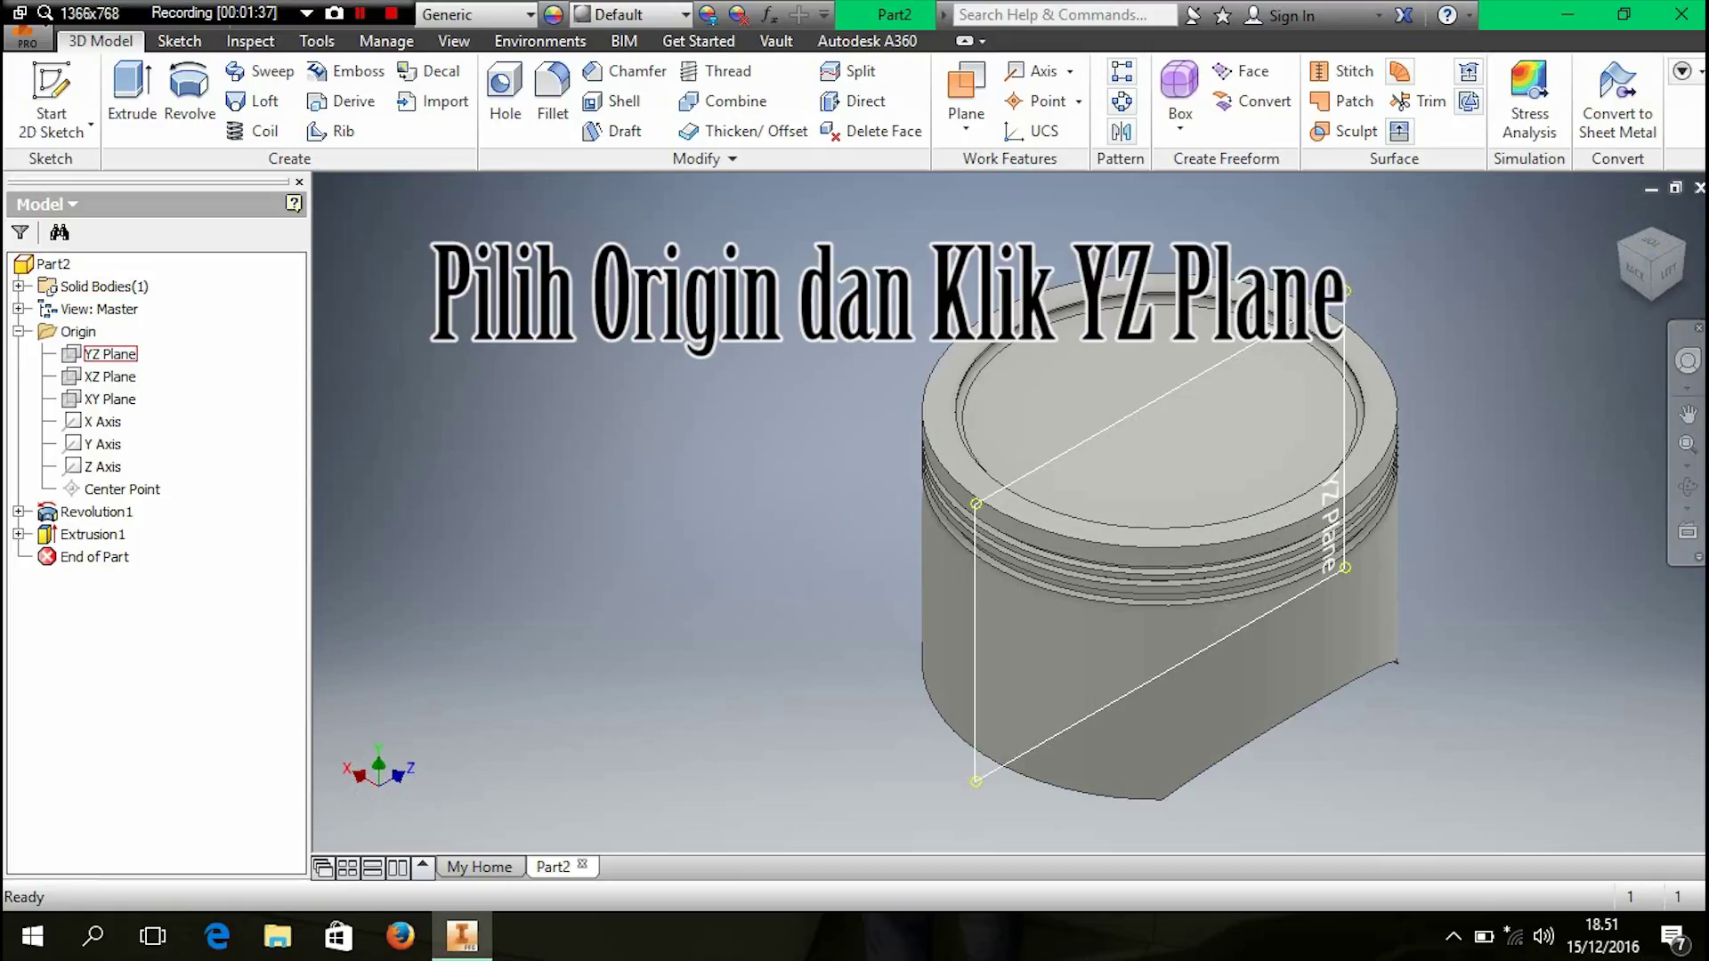
left_click(110, 354)
left_click(966, 115)
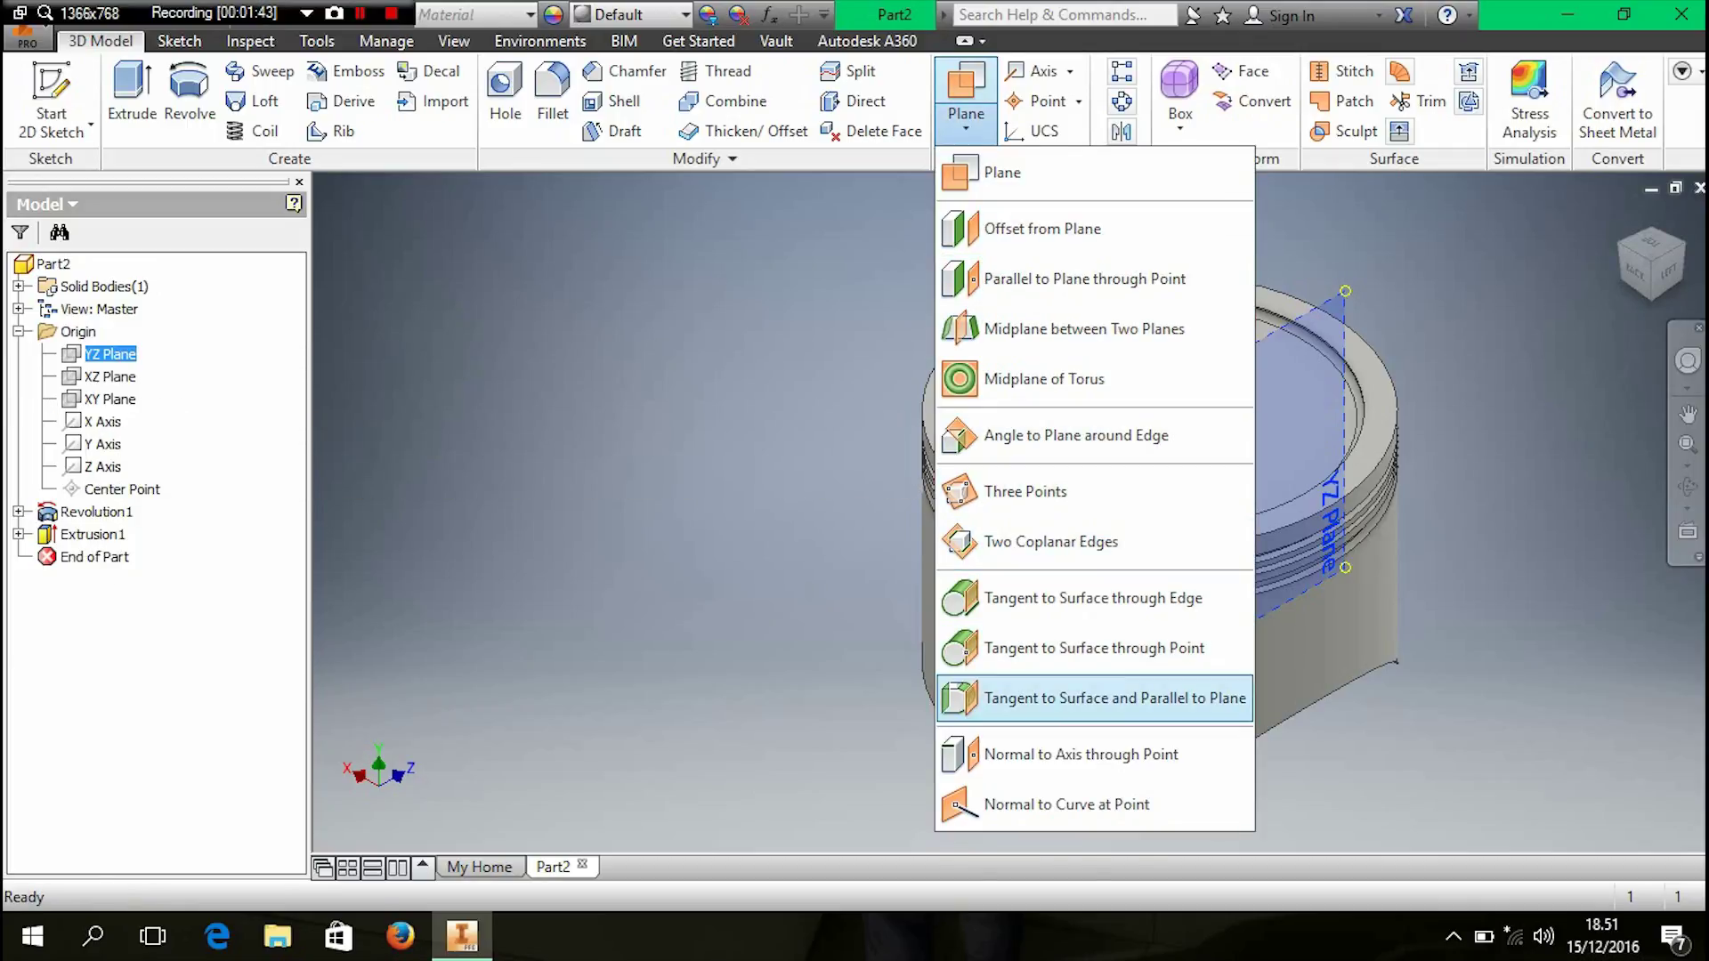
left_click(1112, 697)
left_click(1327, 669)
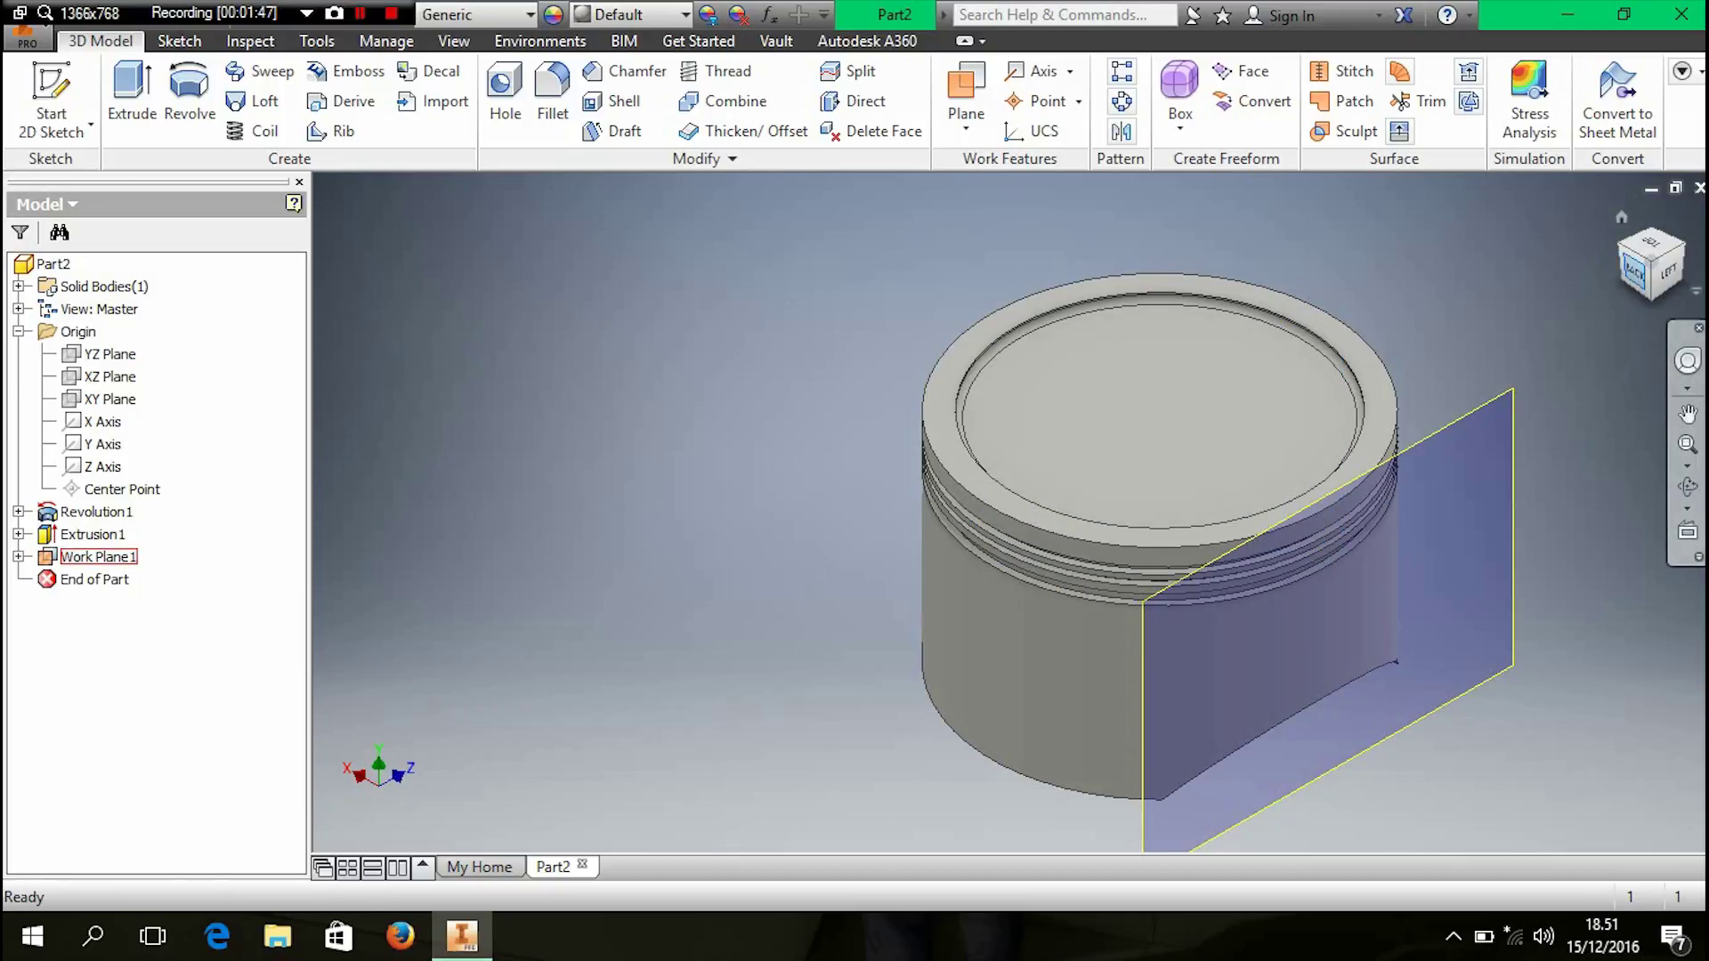
- Start a new sketch on the tangent work plane, facing the side with the arched cutout
left_click(1634, 270)
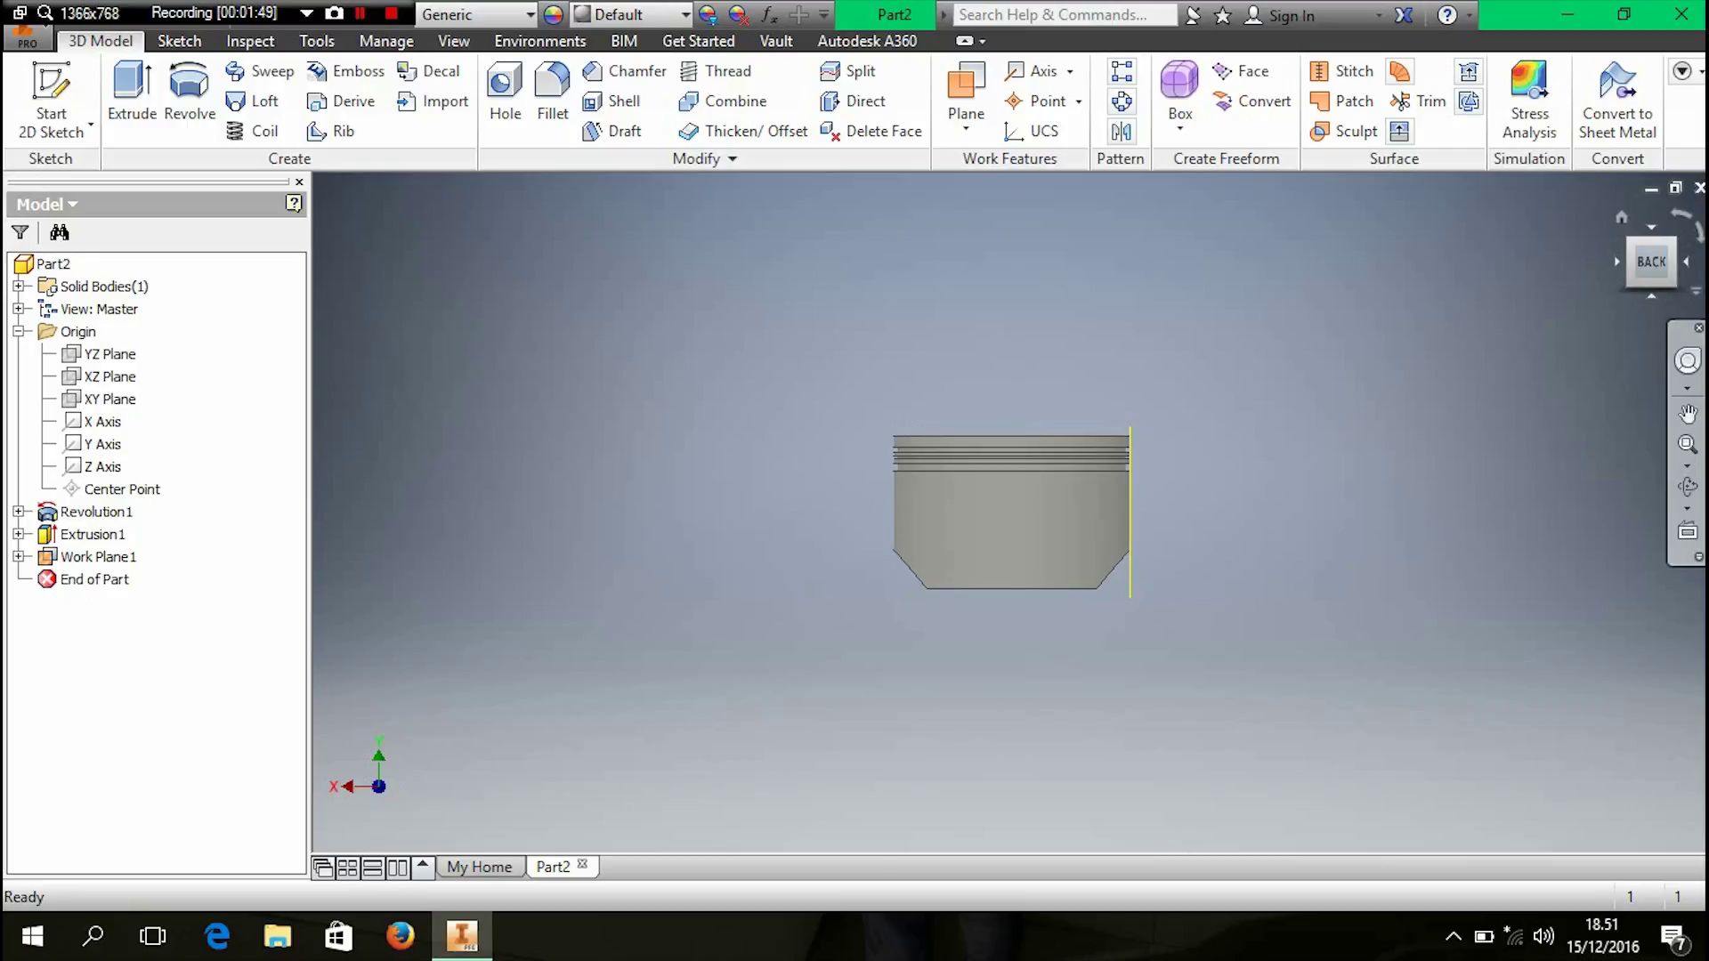
left_click(1688, 262)
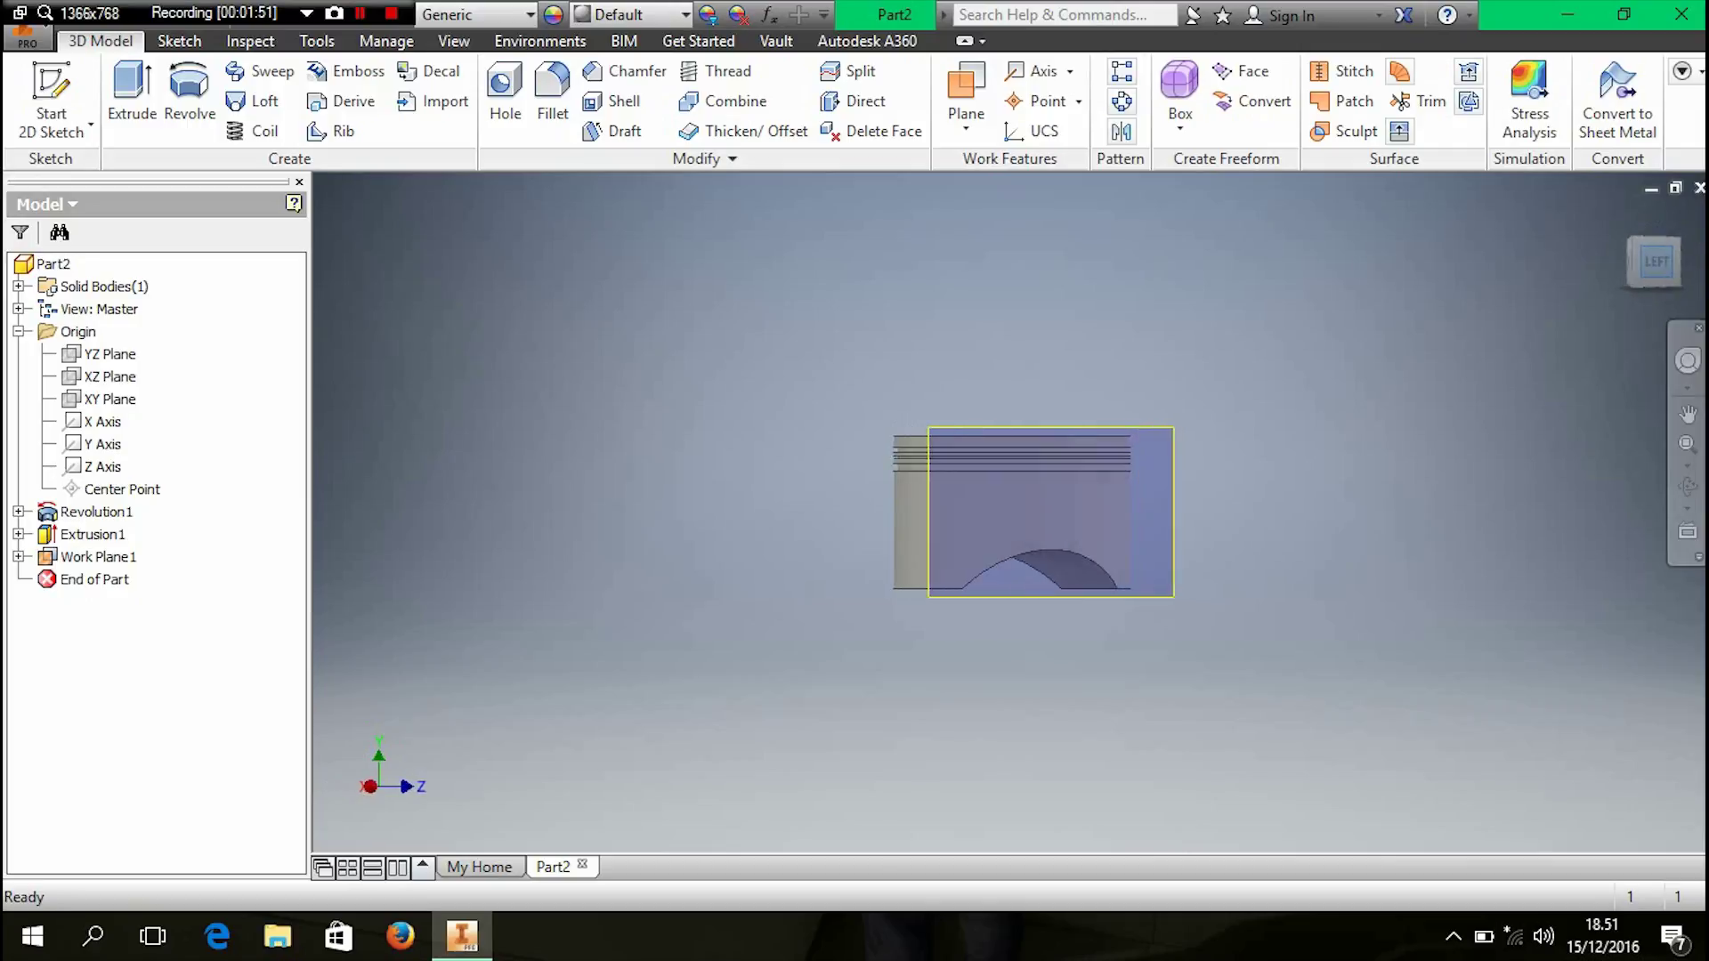
scroll(1040, 470, "down", 3)
right_click(1151, 322)
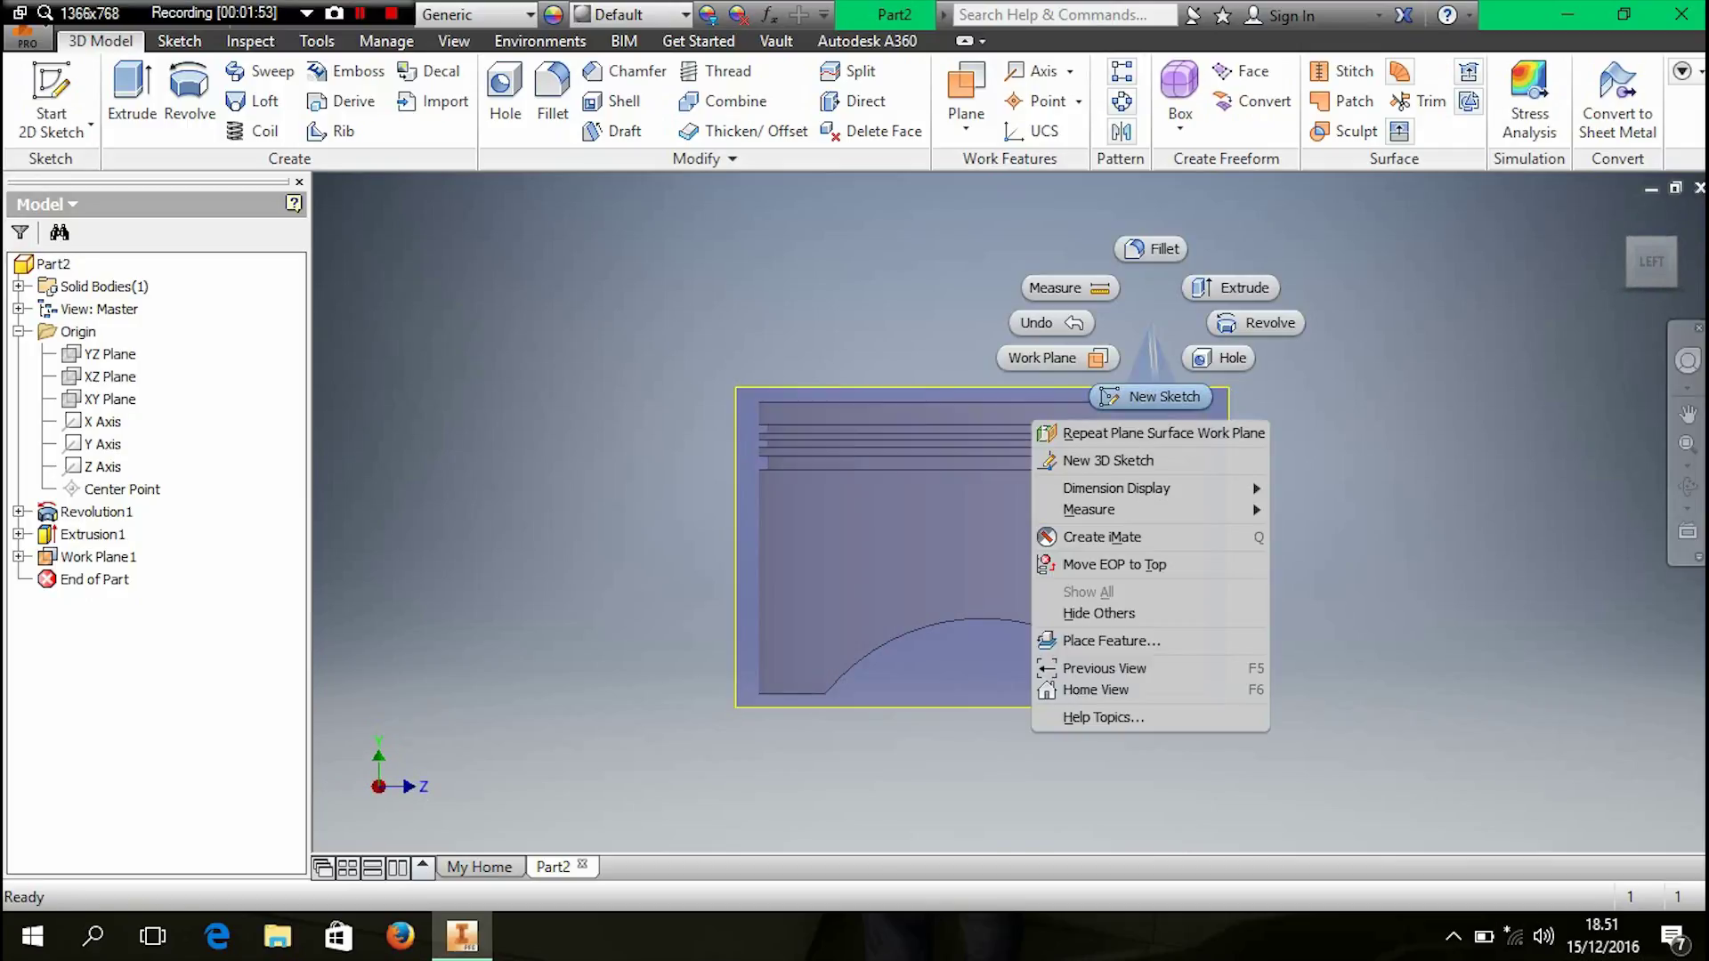
left_click(1157, 396)
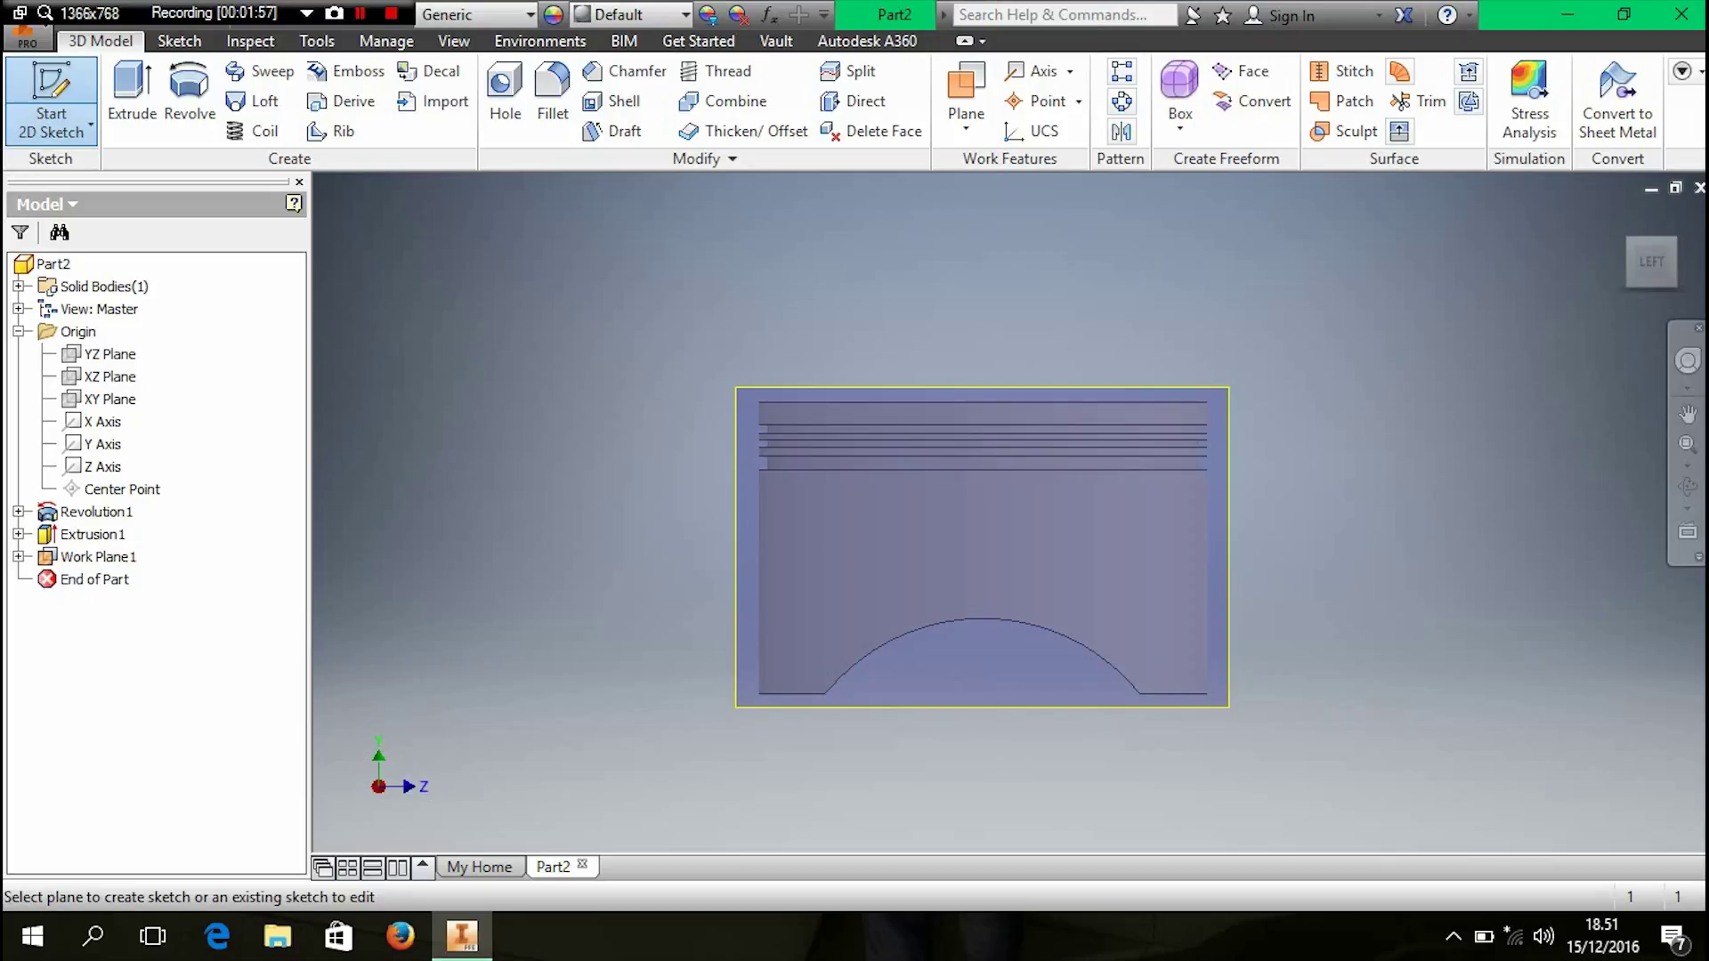
left_click(98, 556)
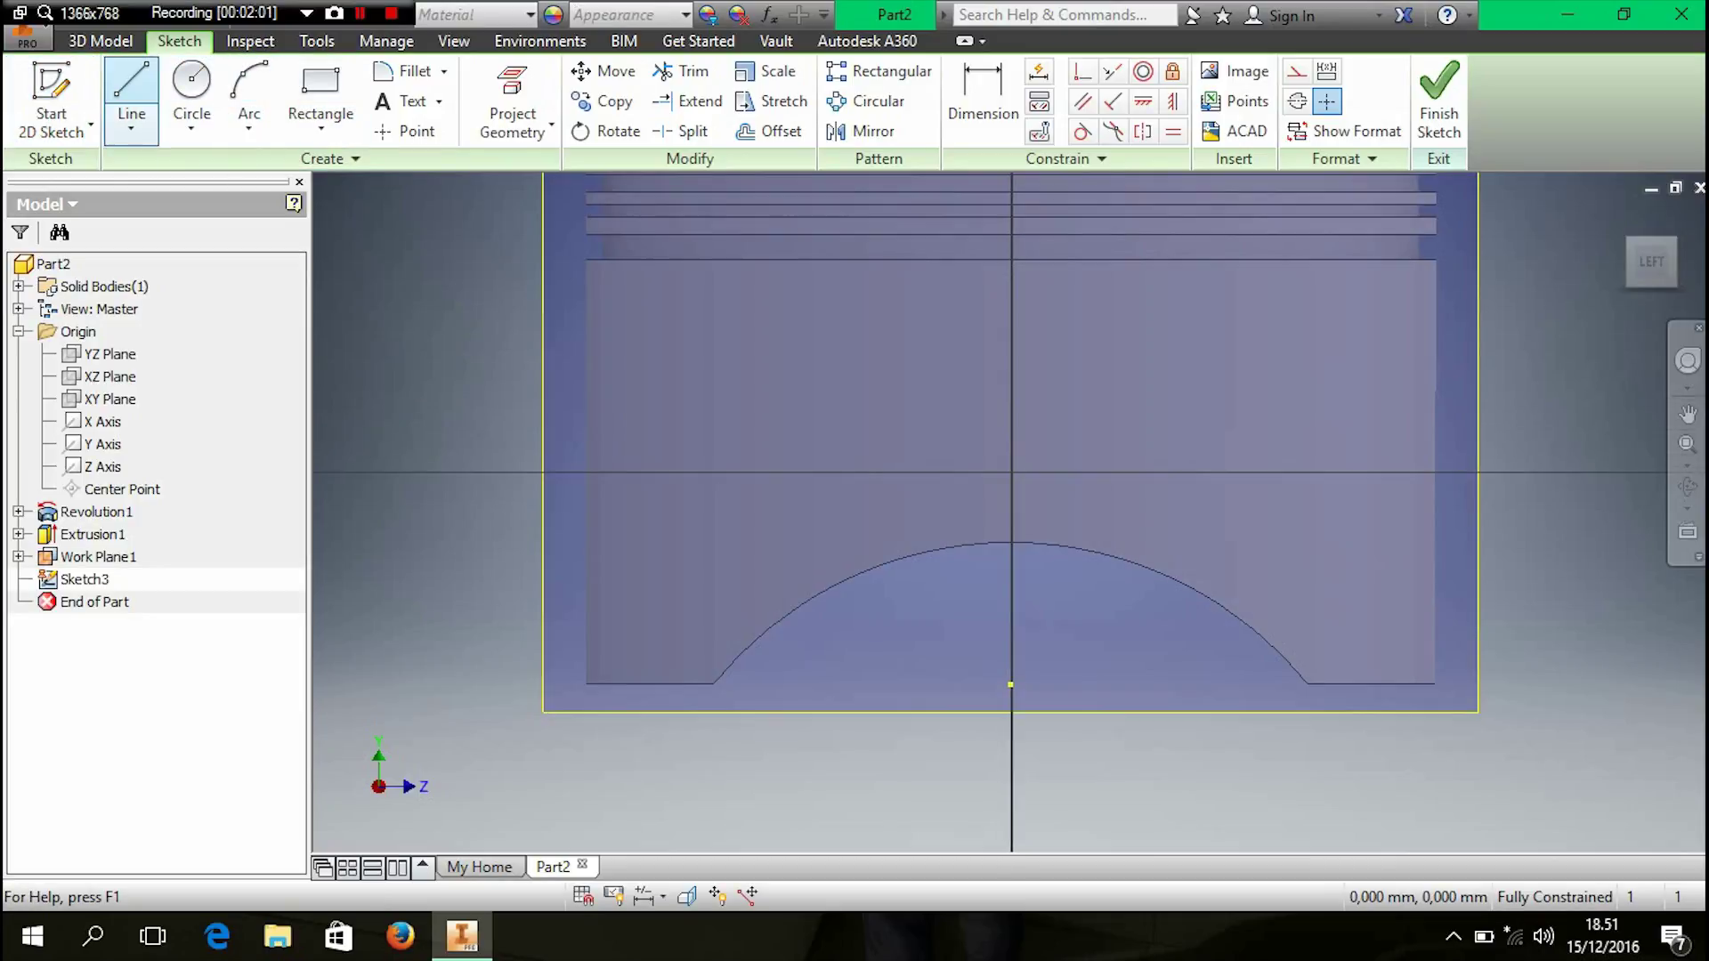
left_click(131, 98)
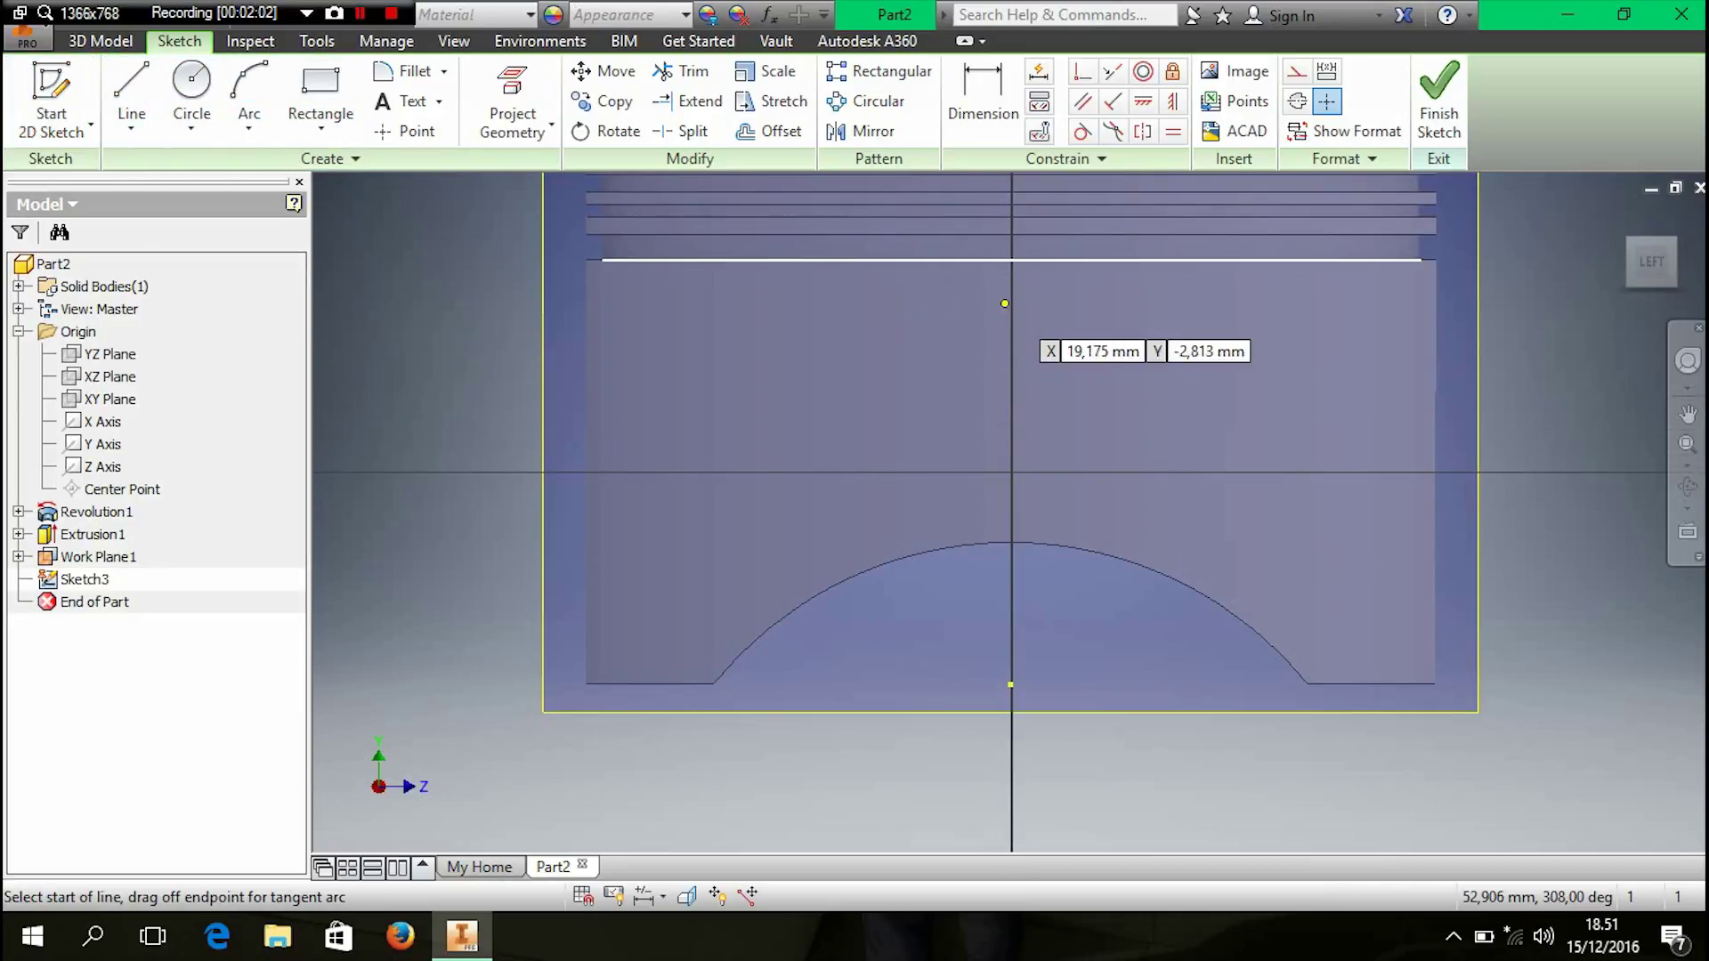
left_click(1011, 259)
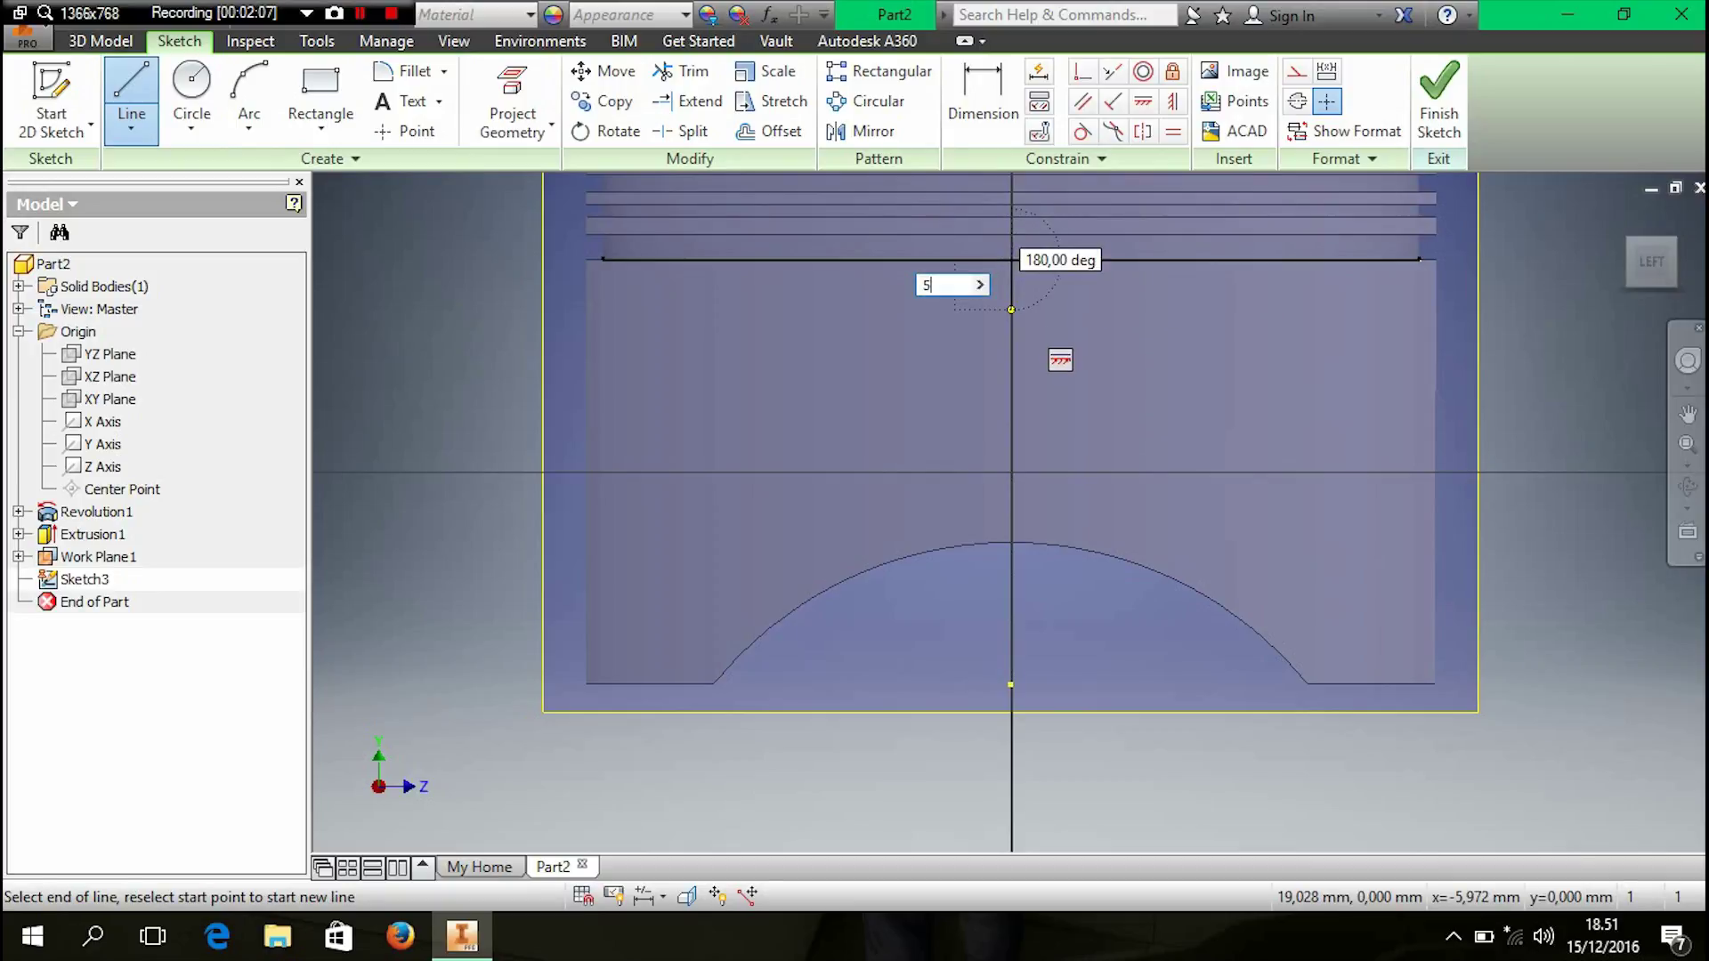
type("5")
key("Tab")
key("Return")
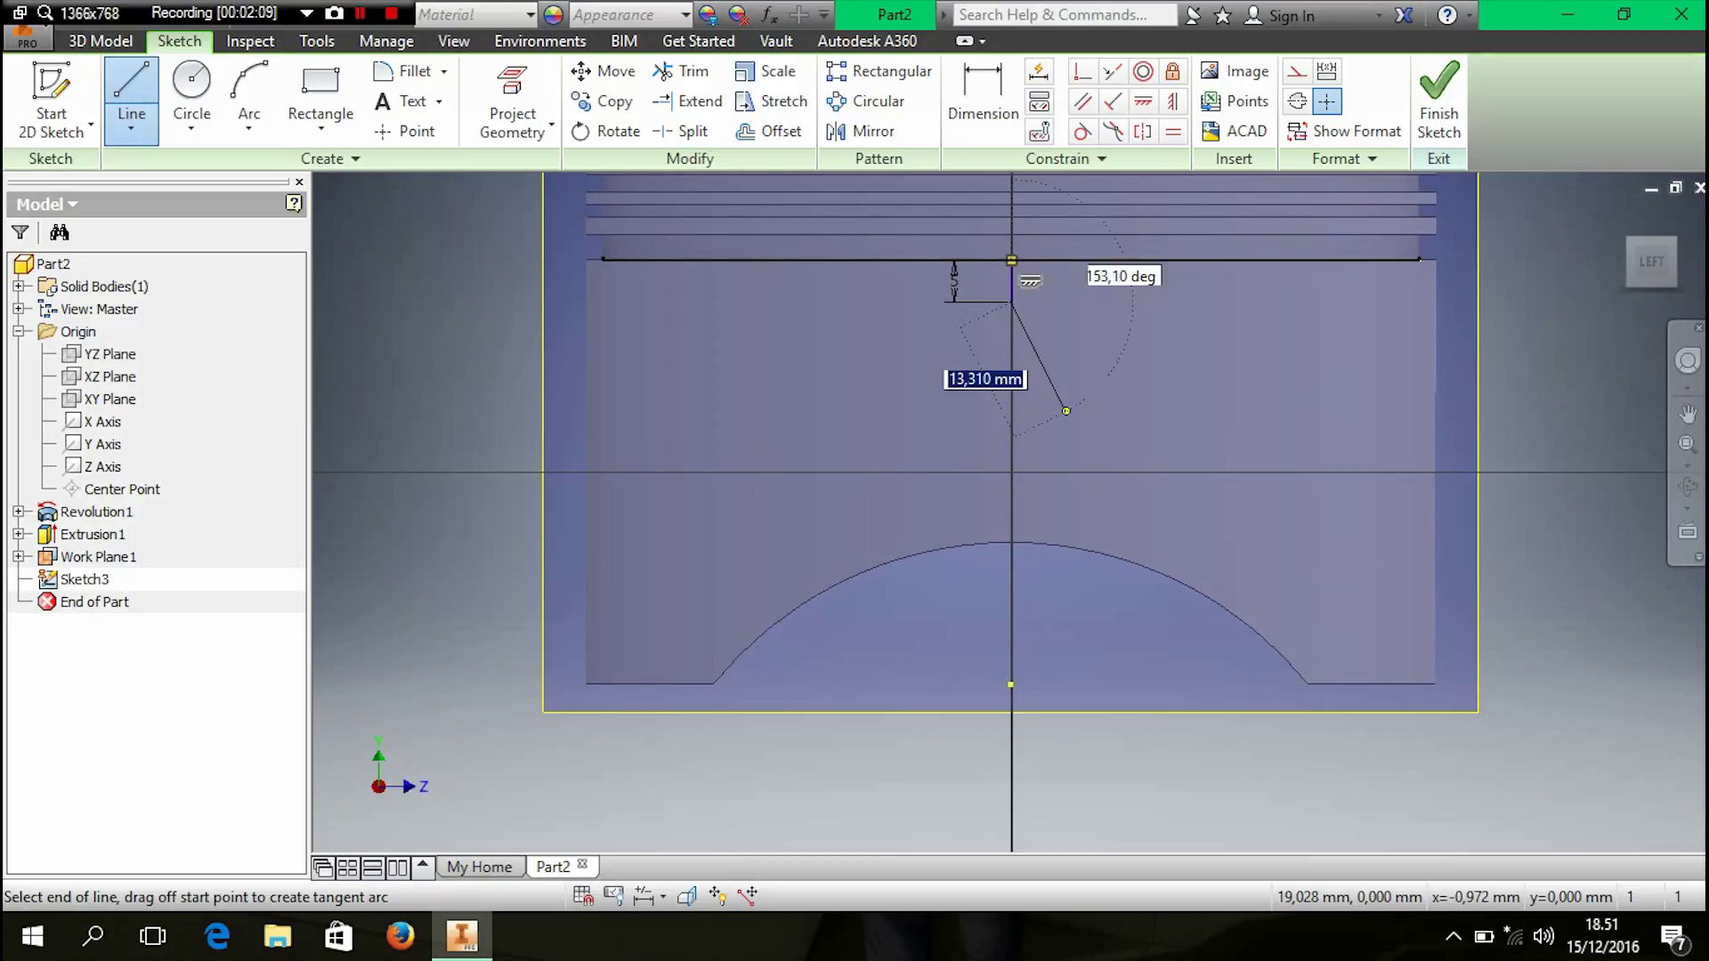
key("Escape")
key("ctrl+z")
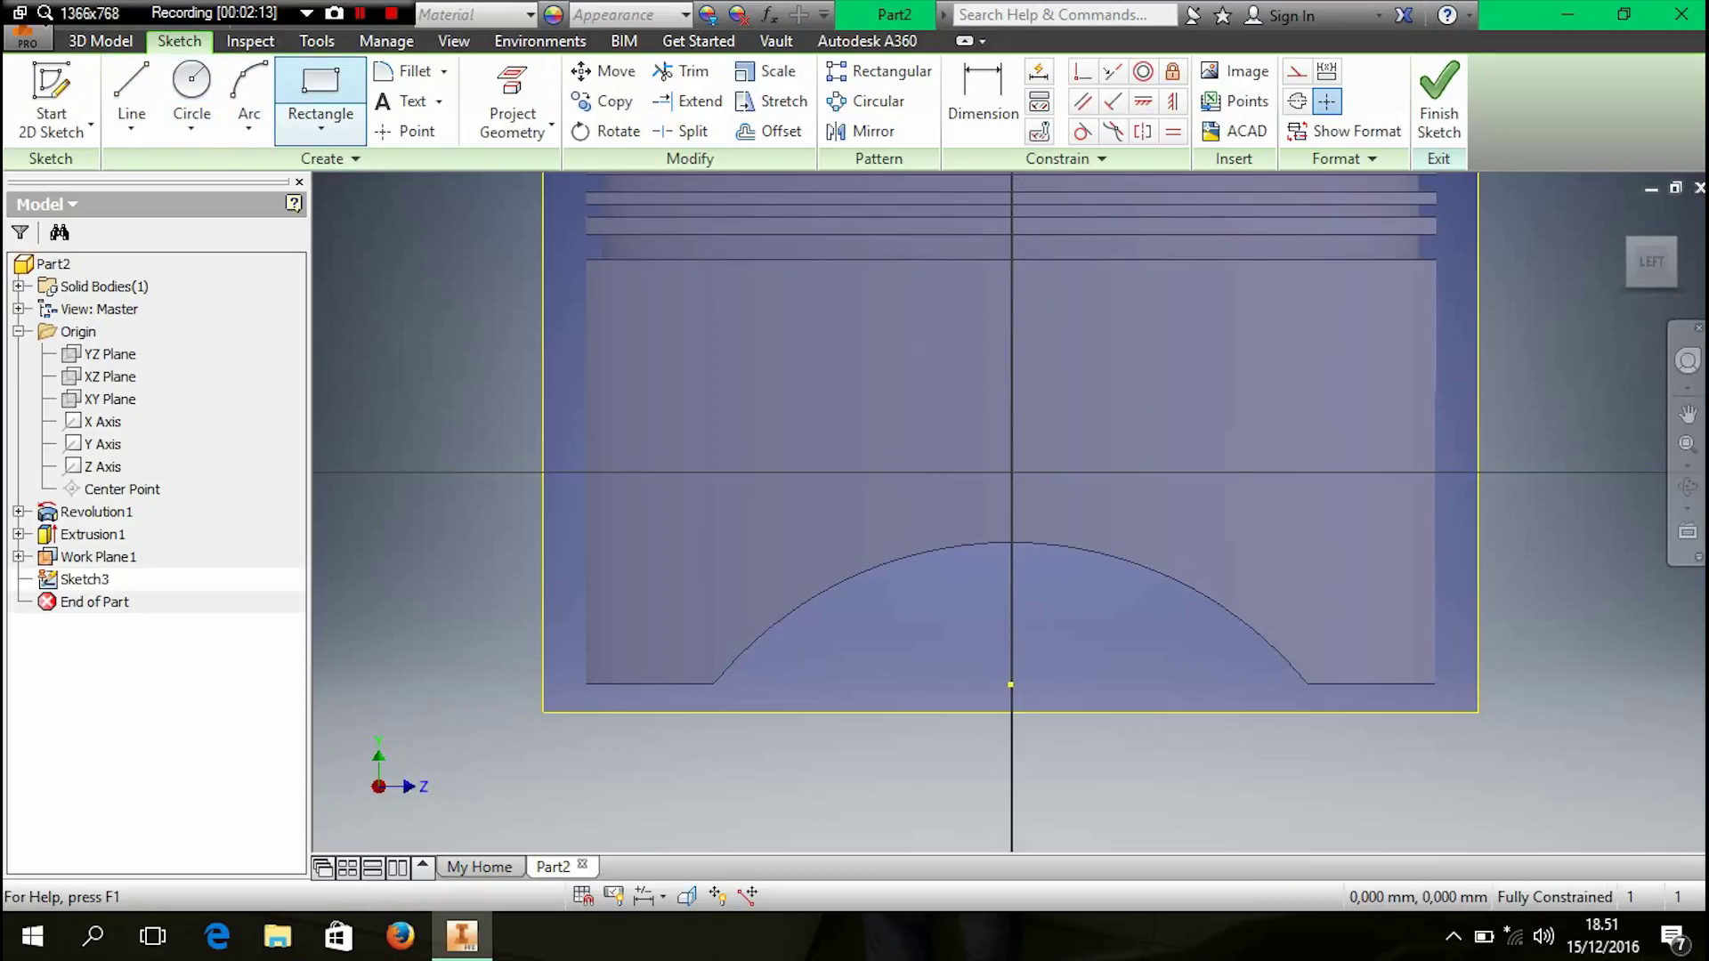
- Draw a 10 by 10 mm rectangle above the horizontal axis, from the axes' intersection toward the negative Z side
left_click(320, 93)
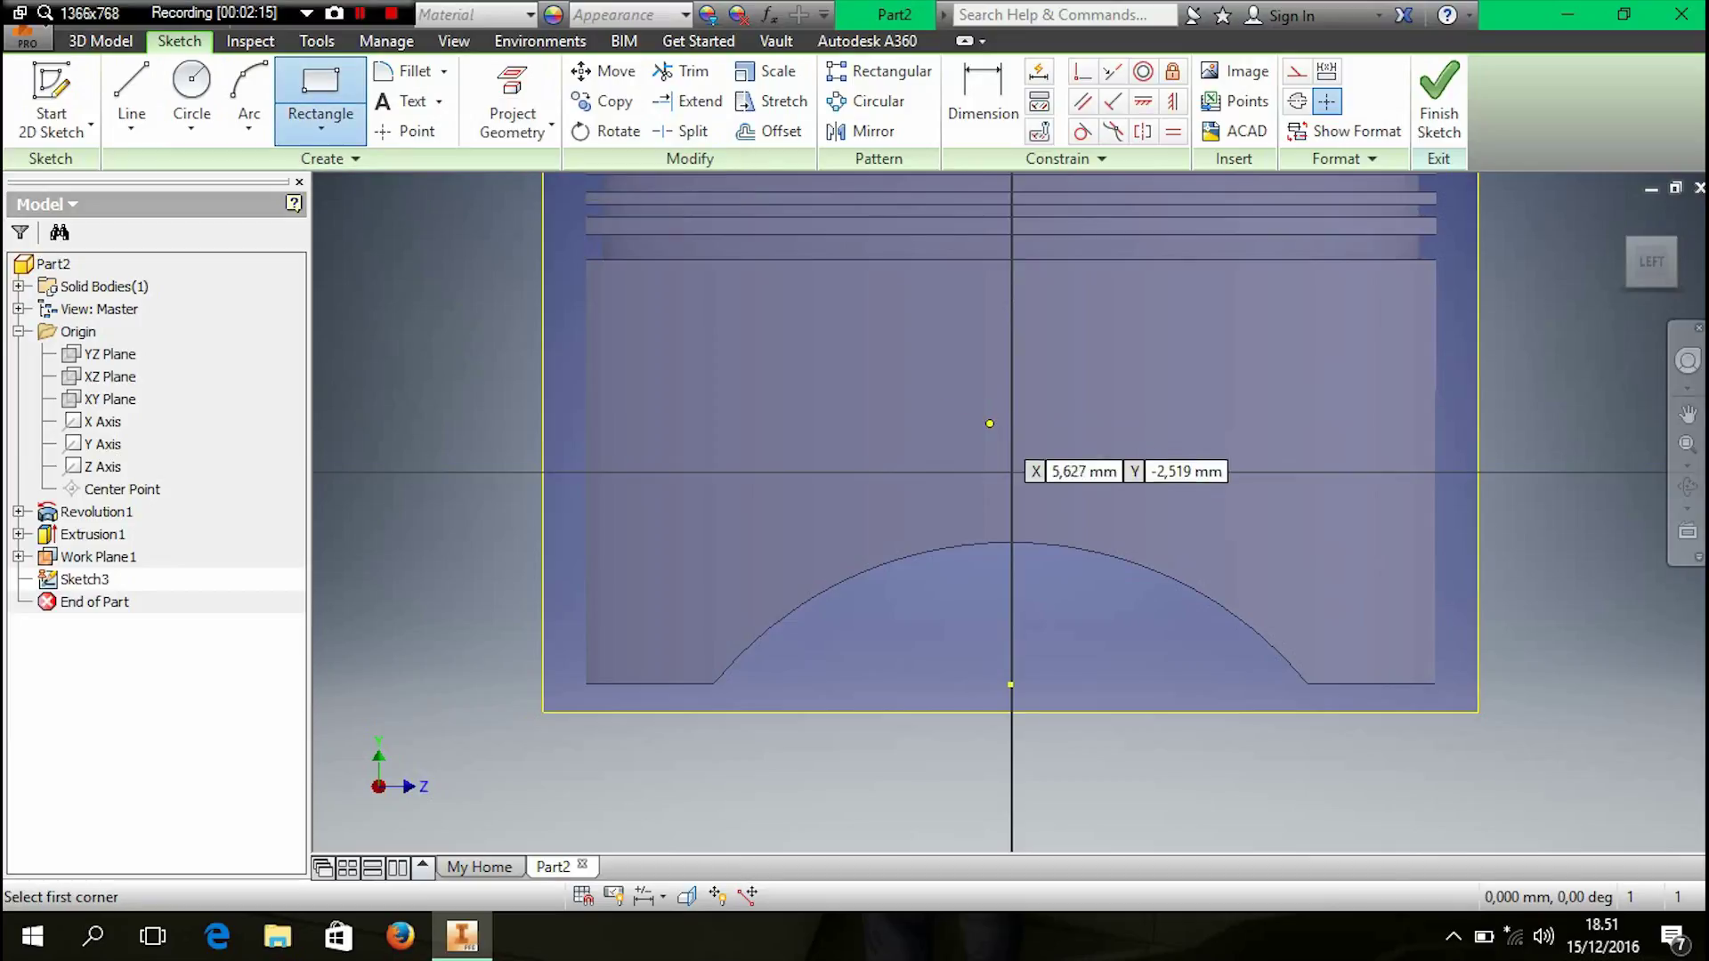
left_click(1011, 467)
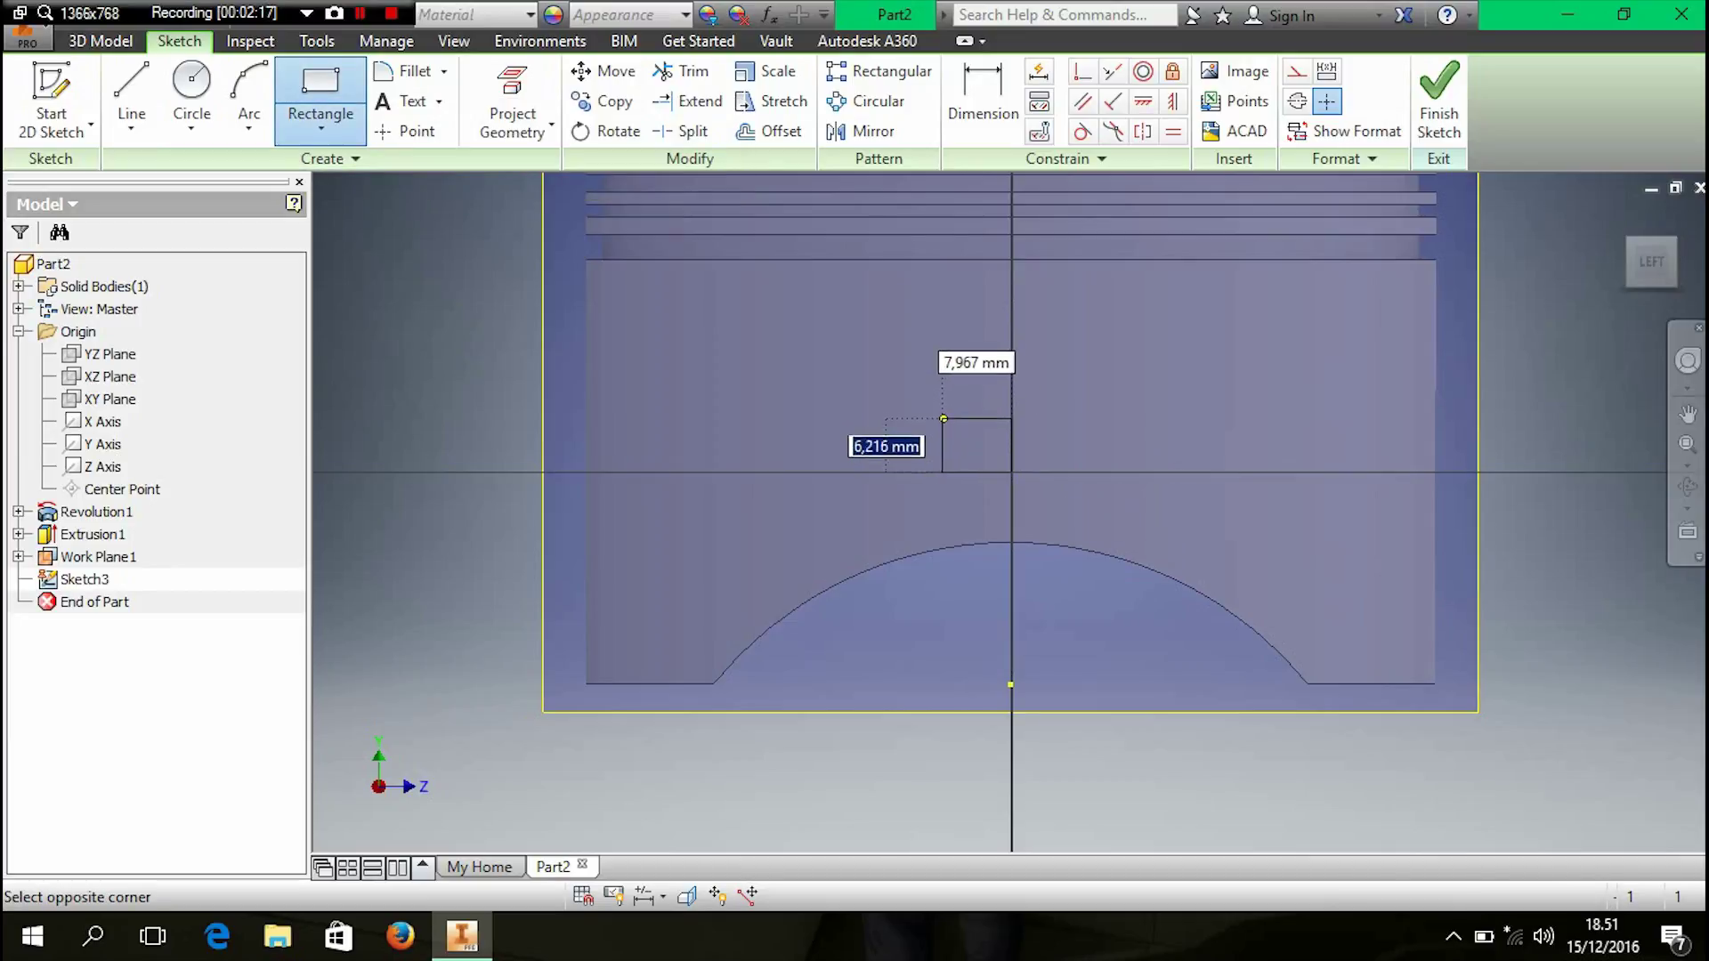
type("1")
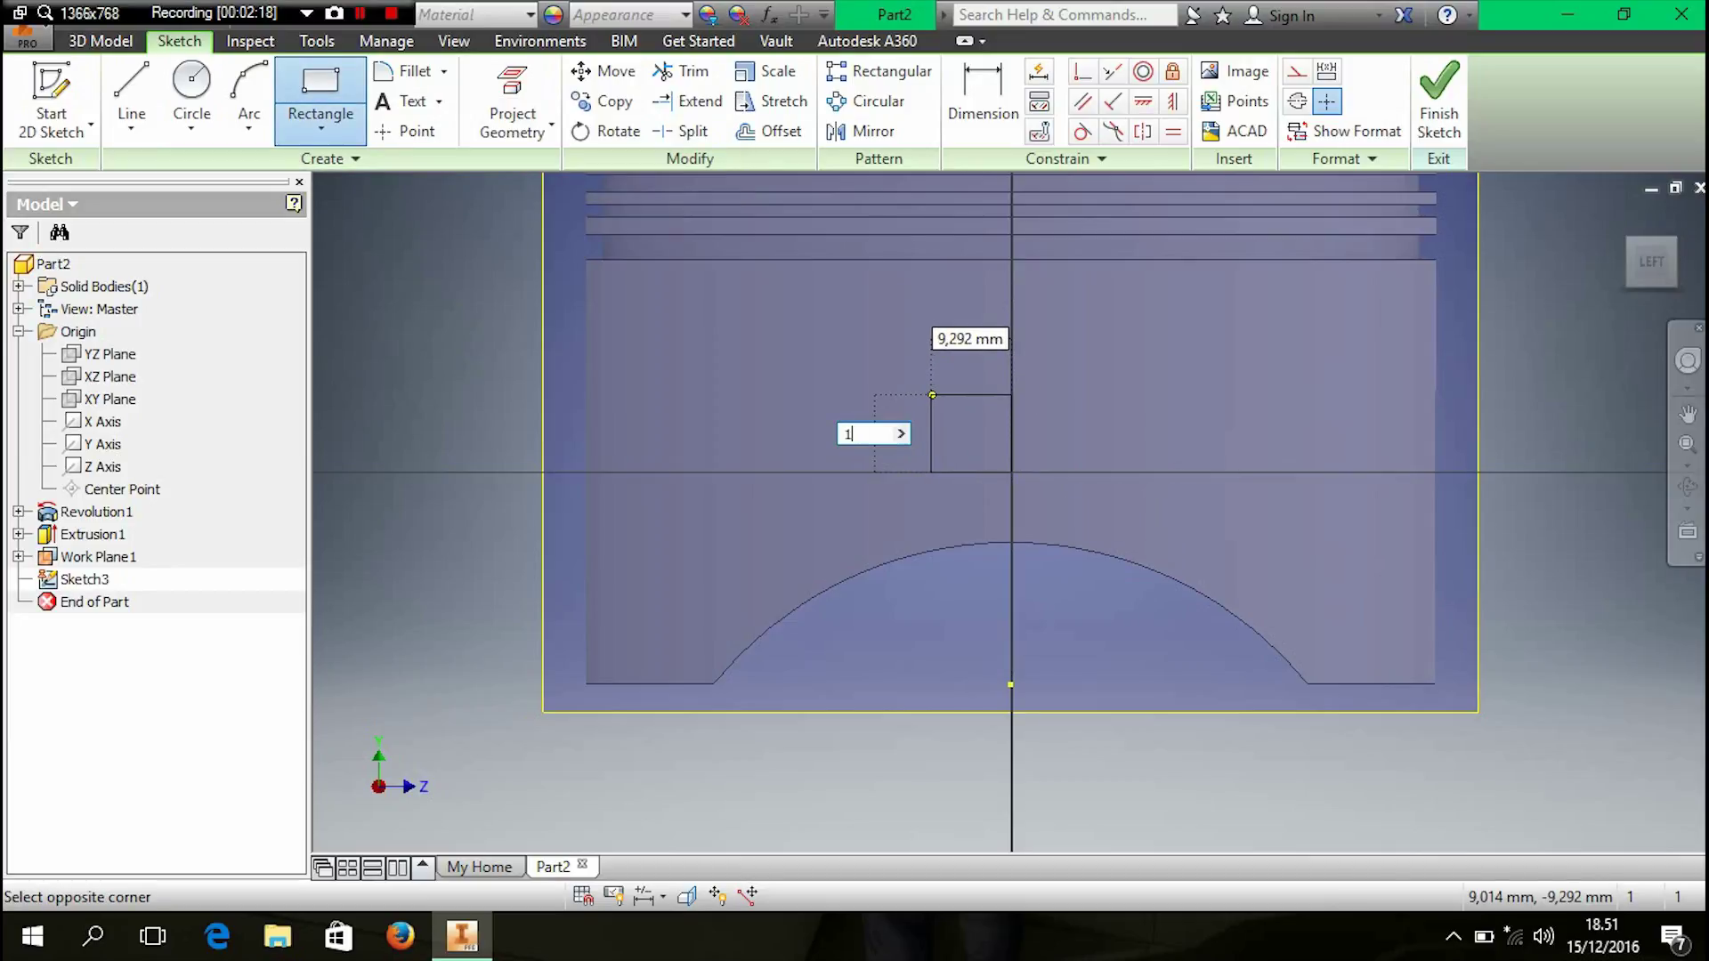
type("0")
key("Tab")
type("10")
key("Tab")
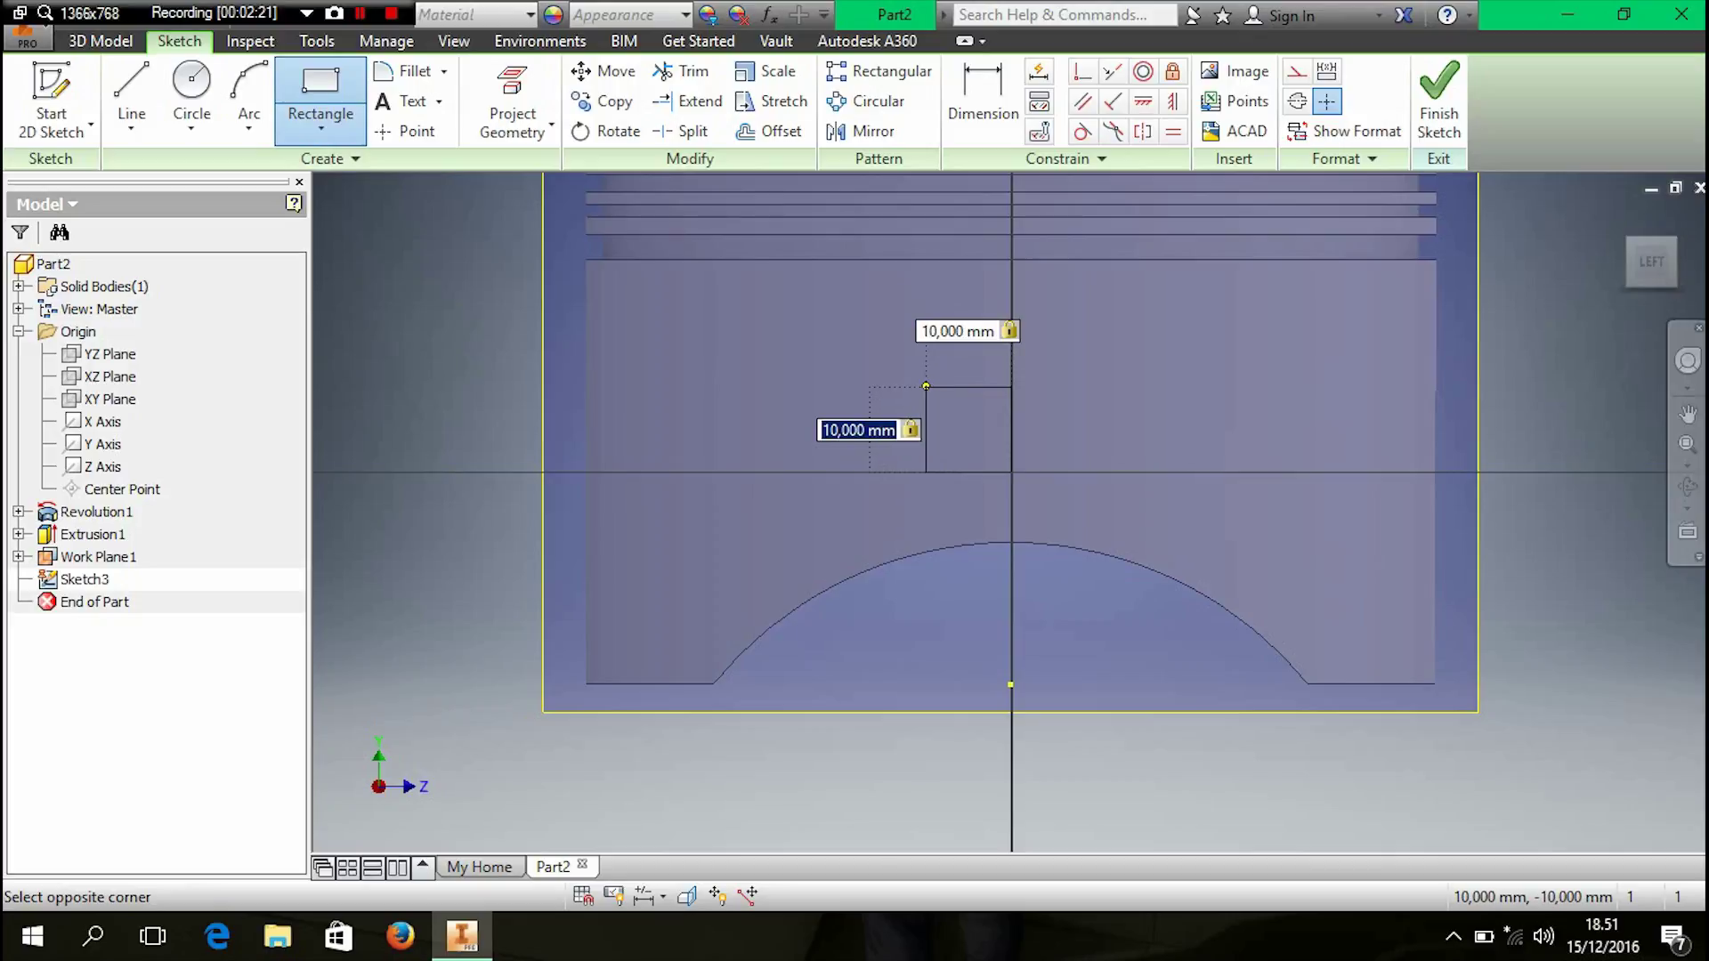
key("Return")
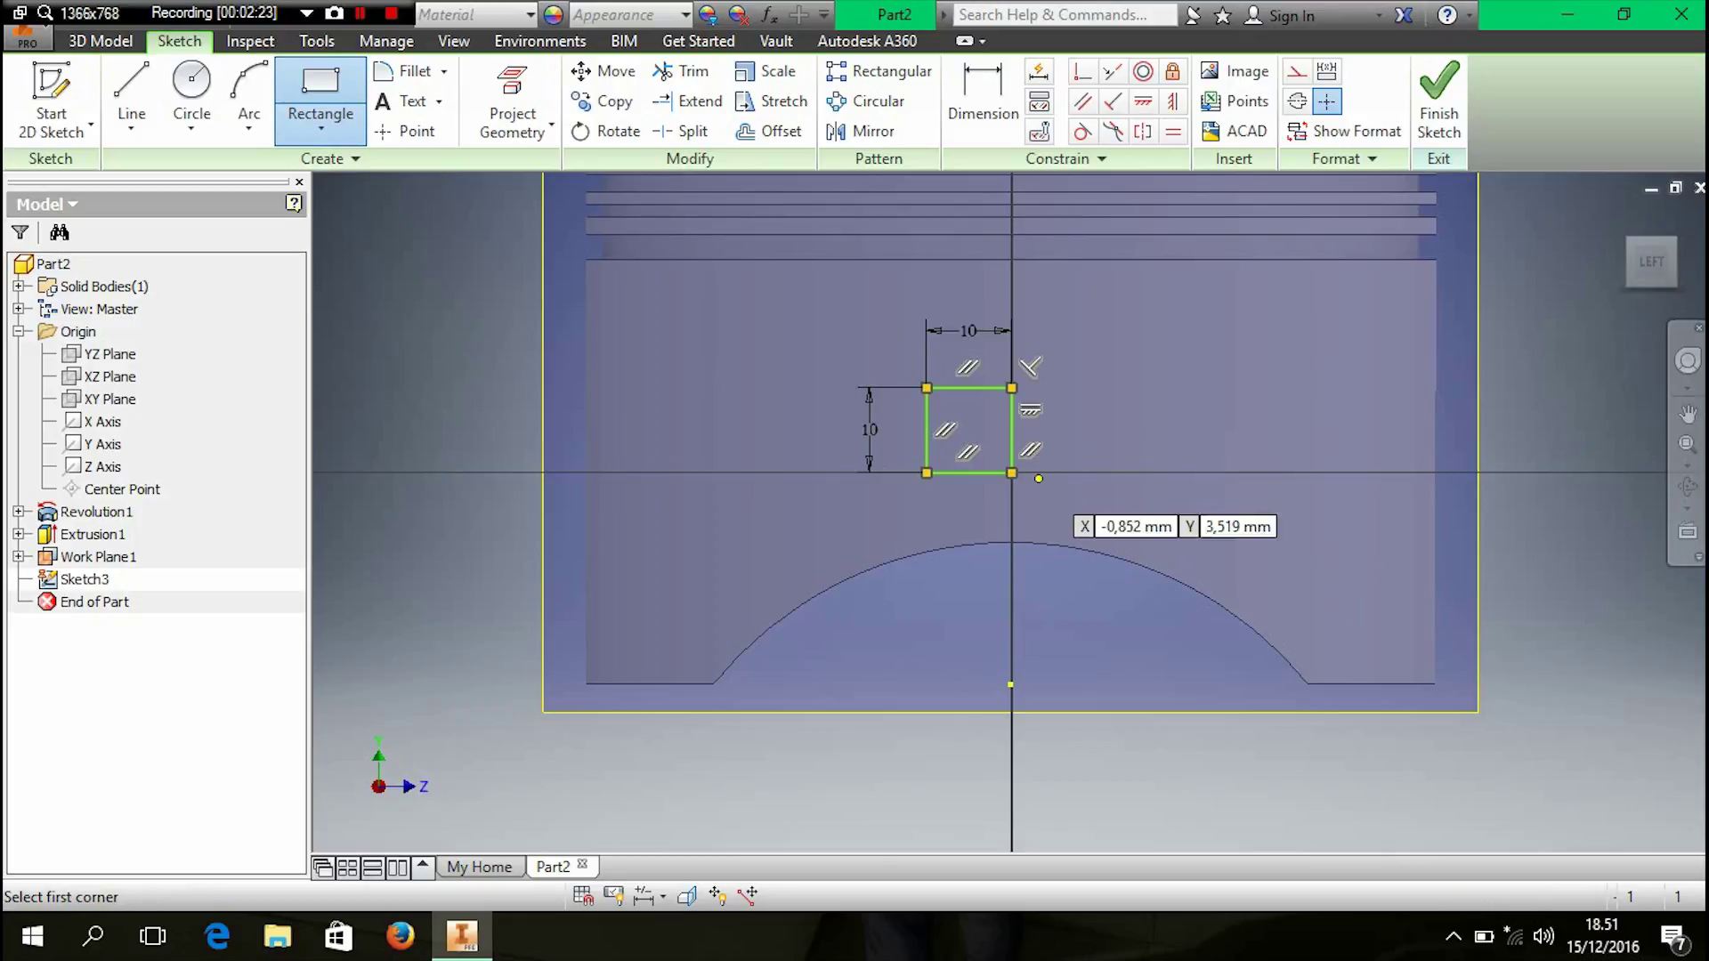
- Add a matching 10 mm wide rectangle of the same height on the positive Z side, sharing the vertical centre edge
left_click(1011, 472)
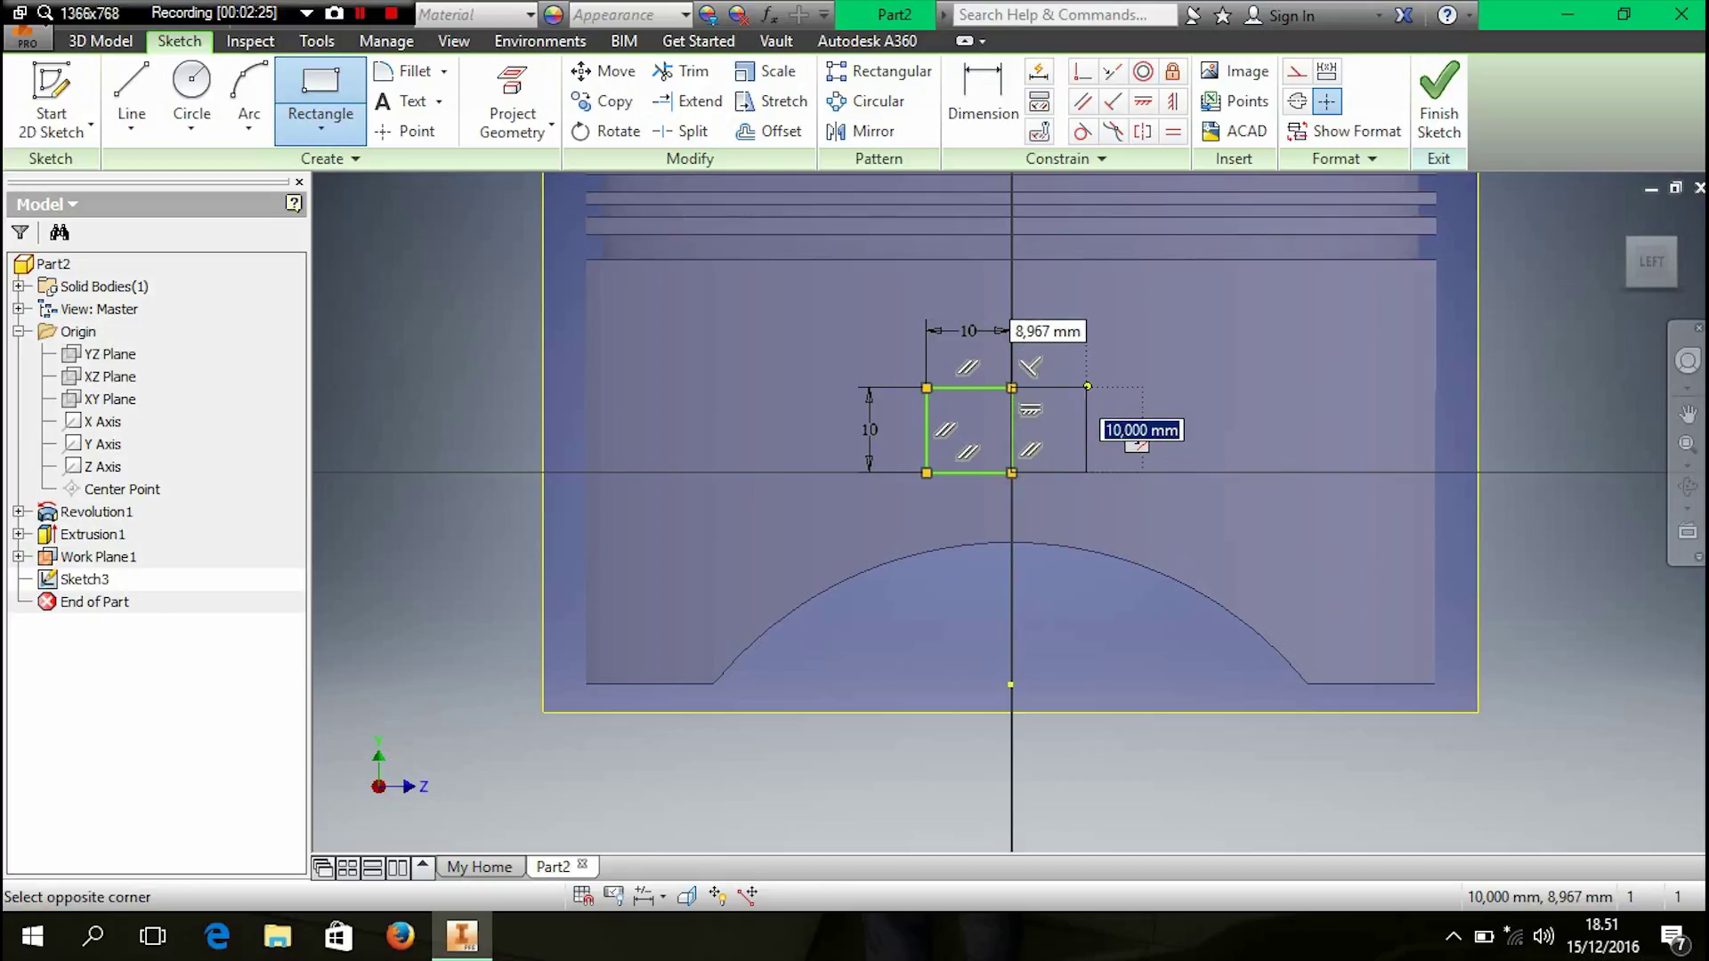
type("10")
key("Return")
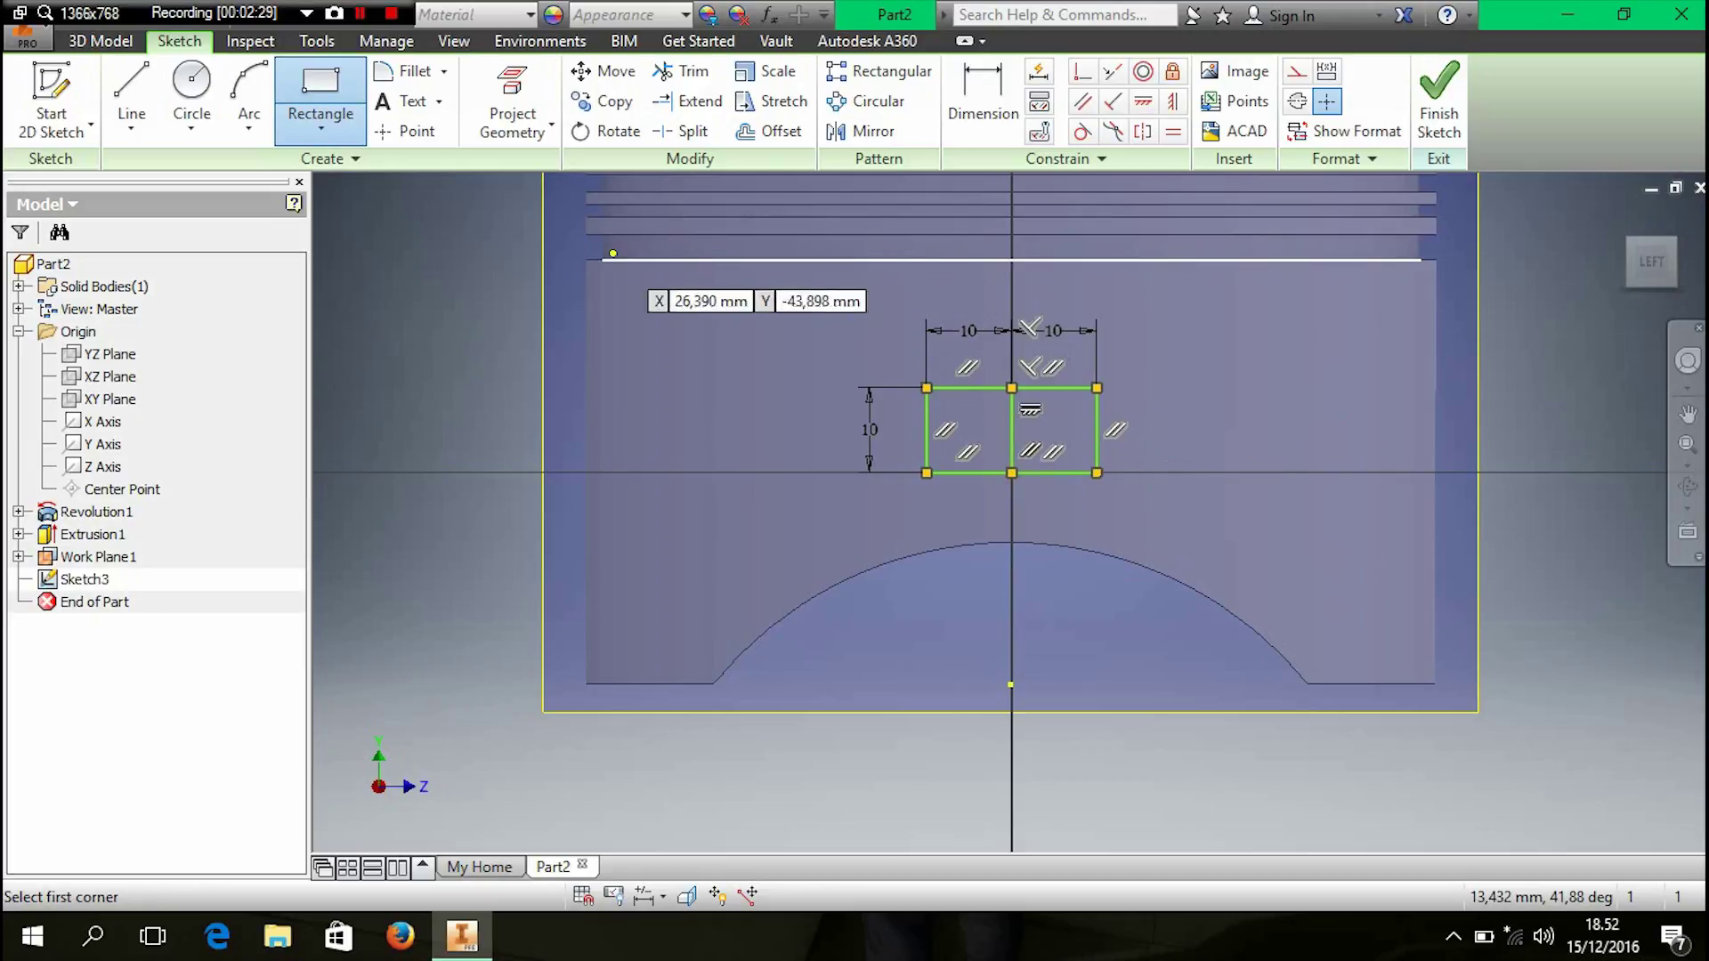
right_click(374, 256)
left_click(466, 256)
- Draw an 8 mm diameter circle centred on the midpoint of the rectangles' shared edge
left_click(191, 89)
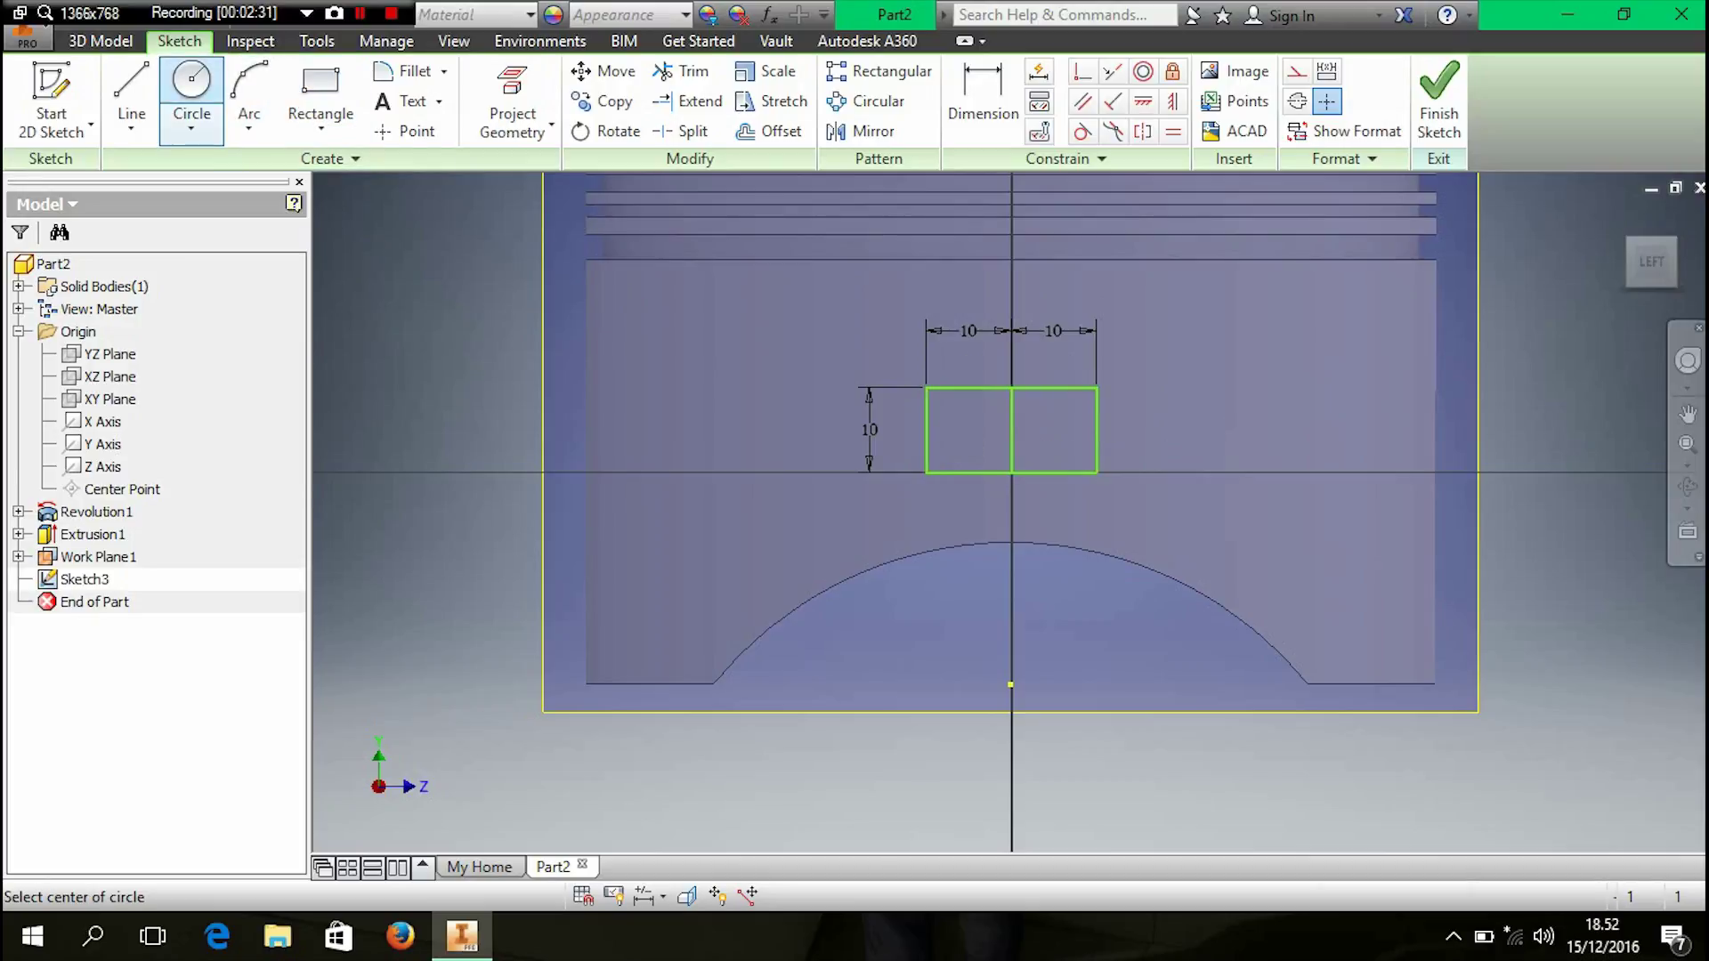
left_click(1011, 429)
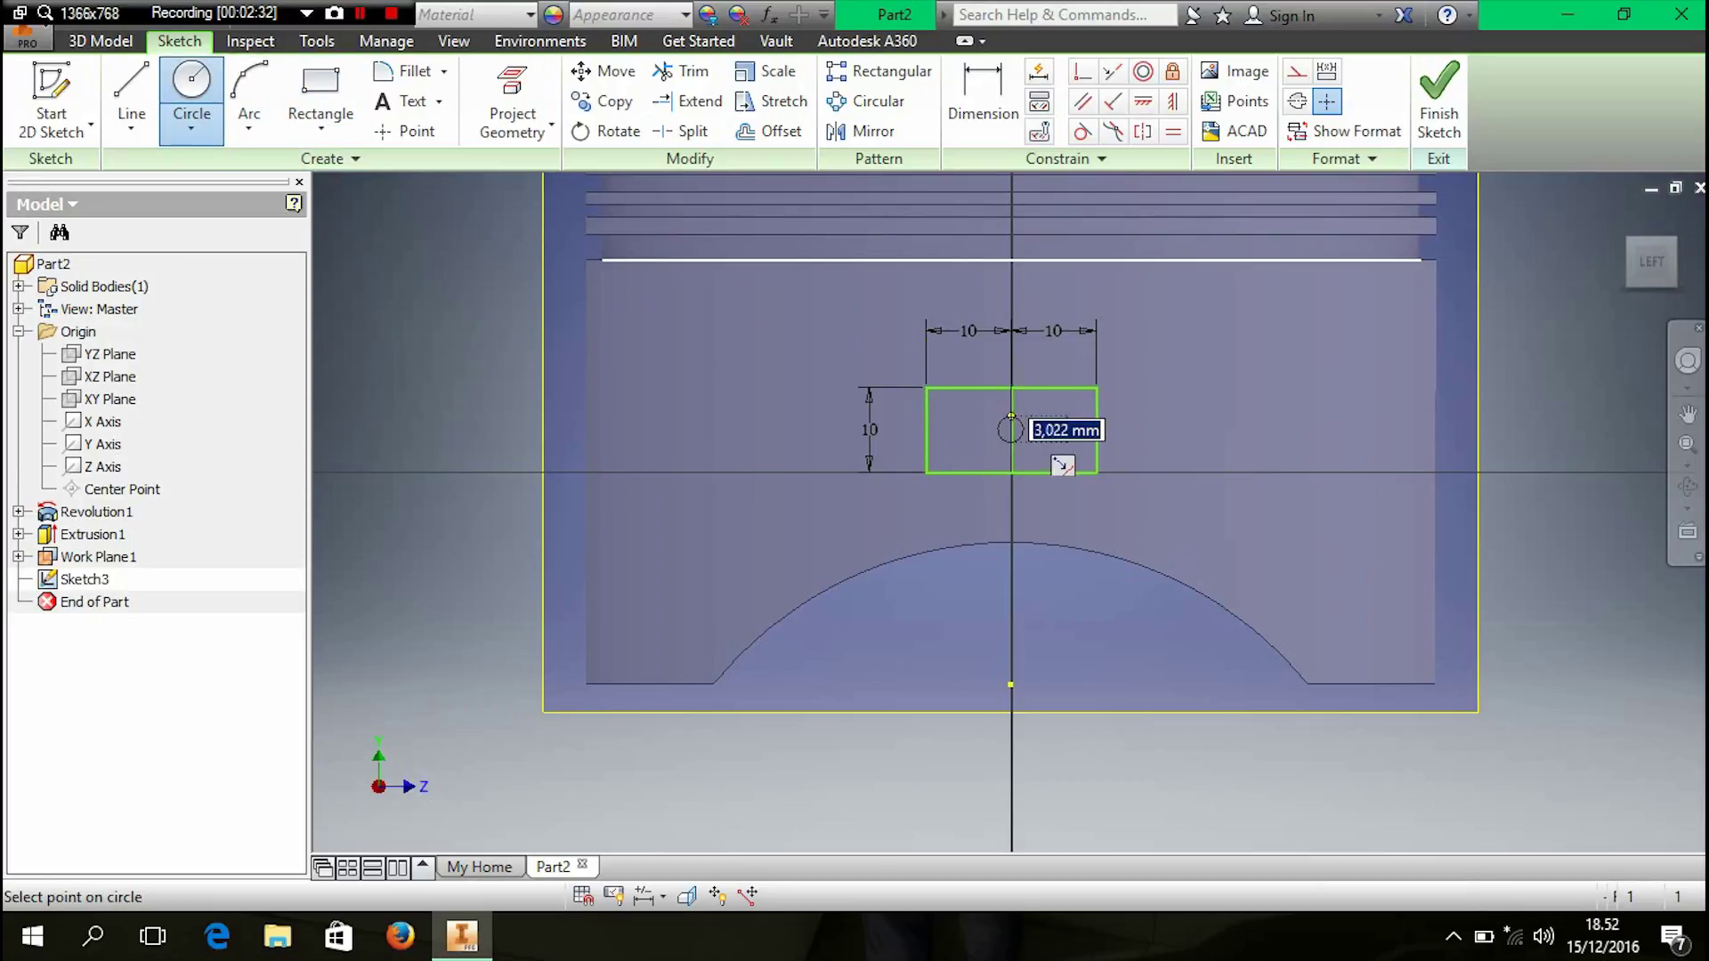
type("8")
key("Tab")
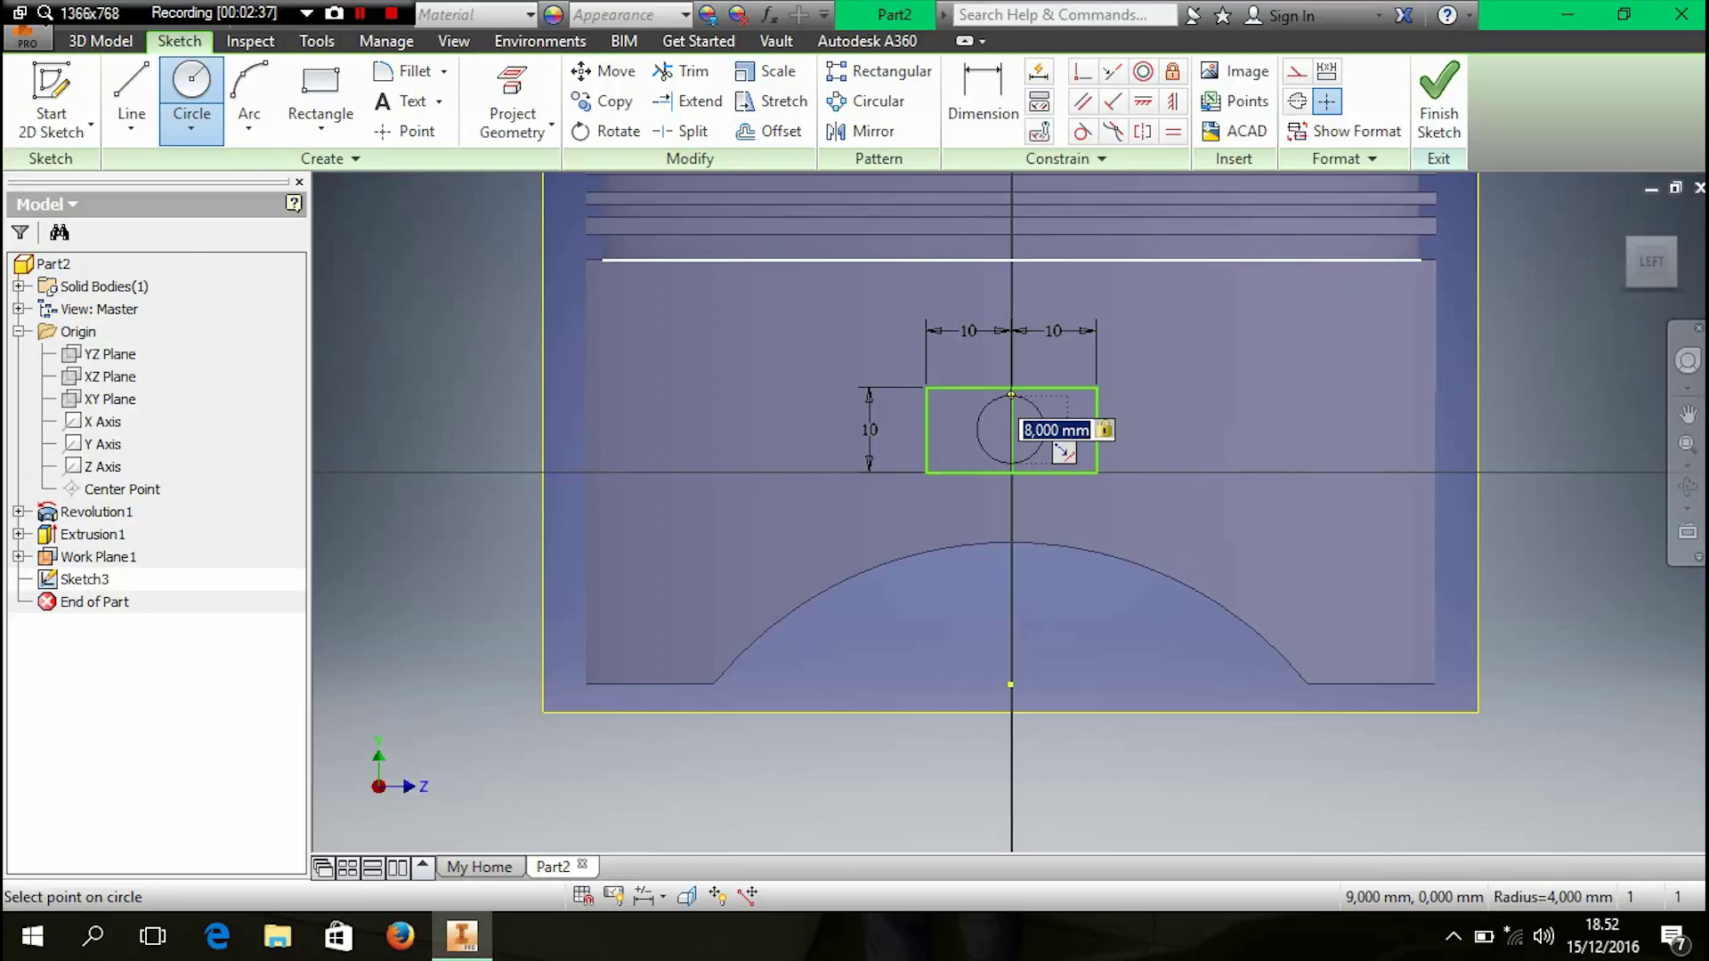
key("Return")
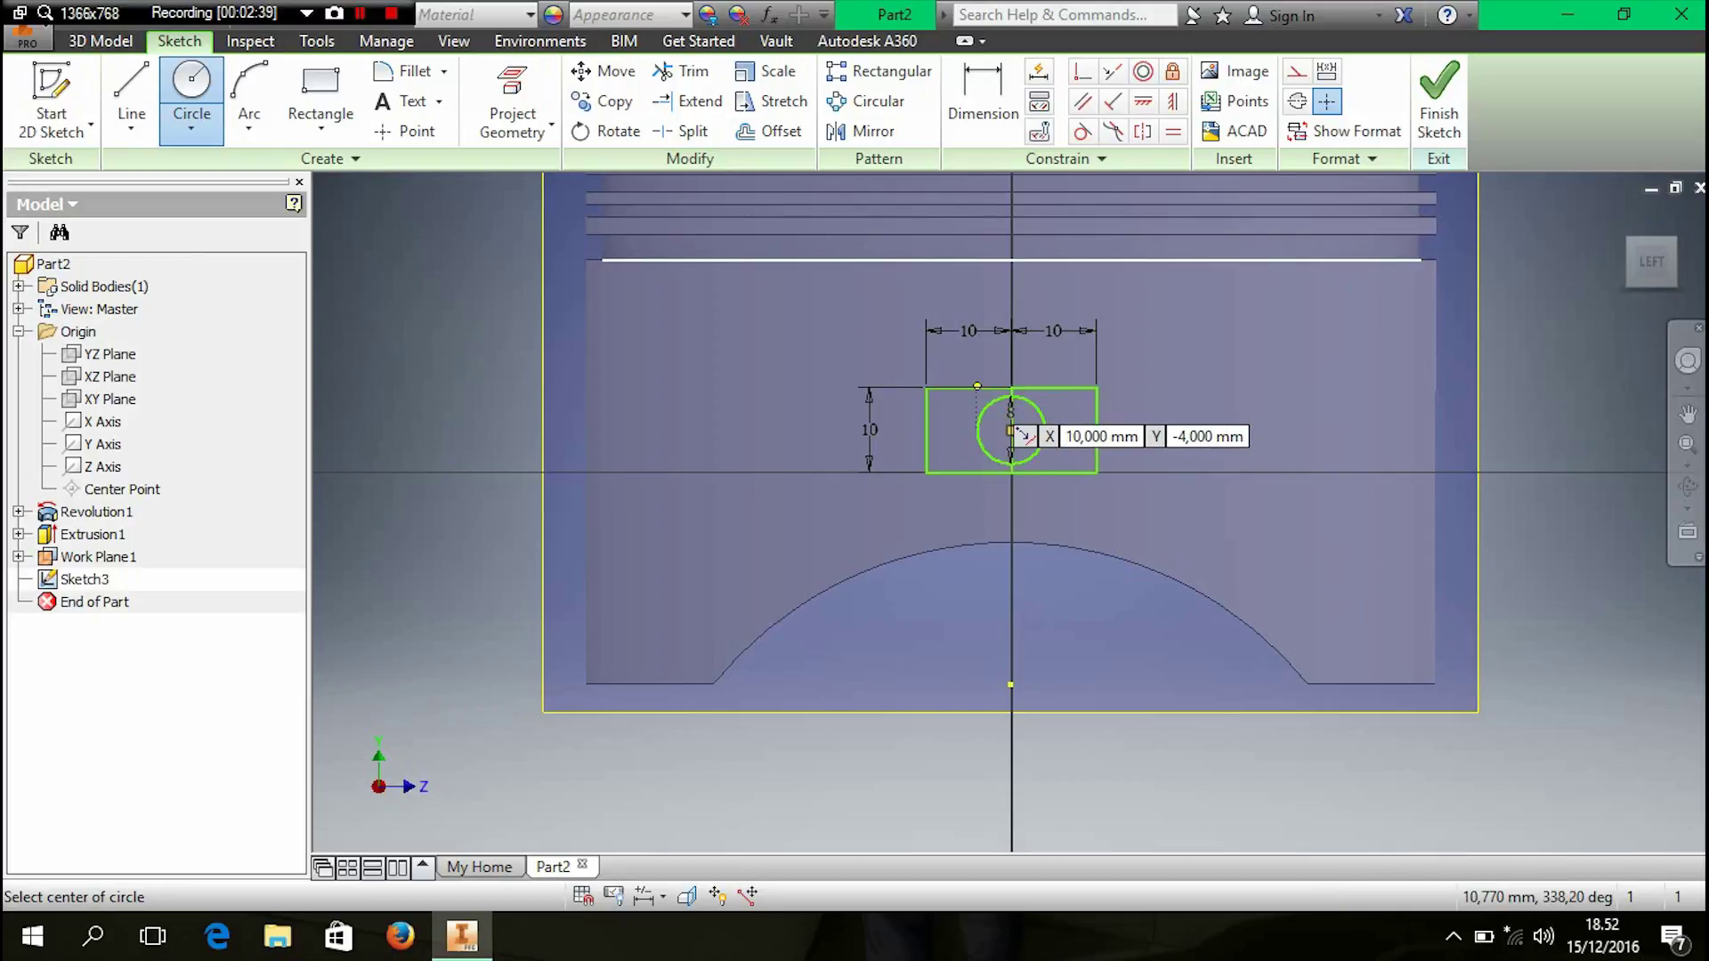
scroll(1068, 445, "up", 2)
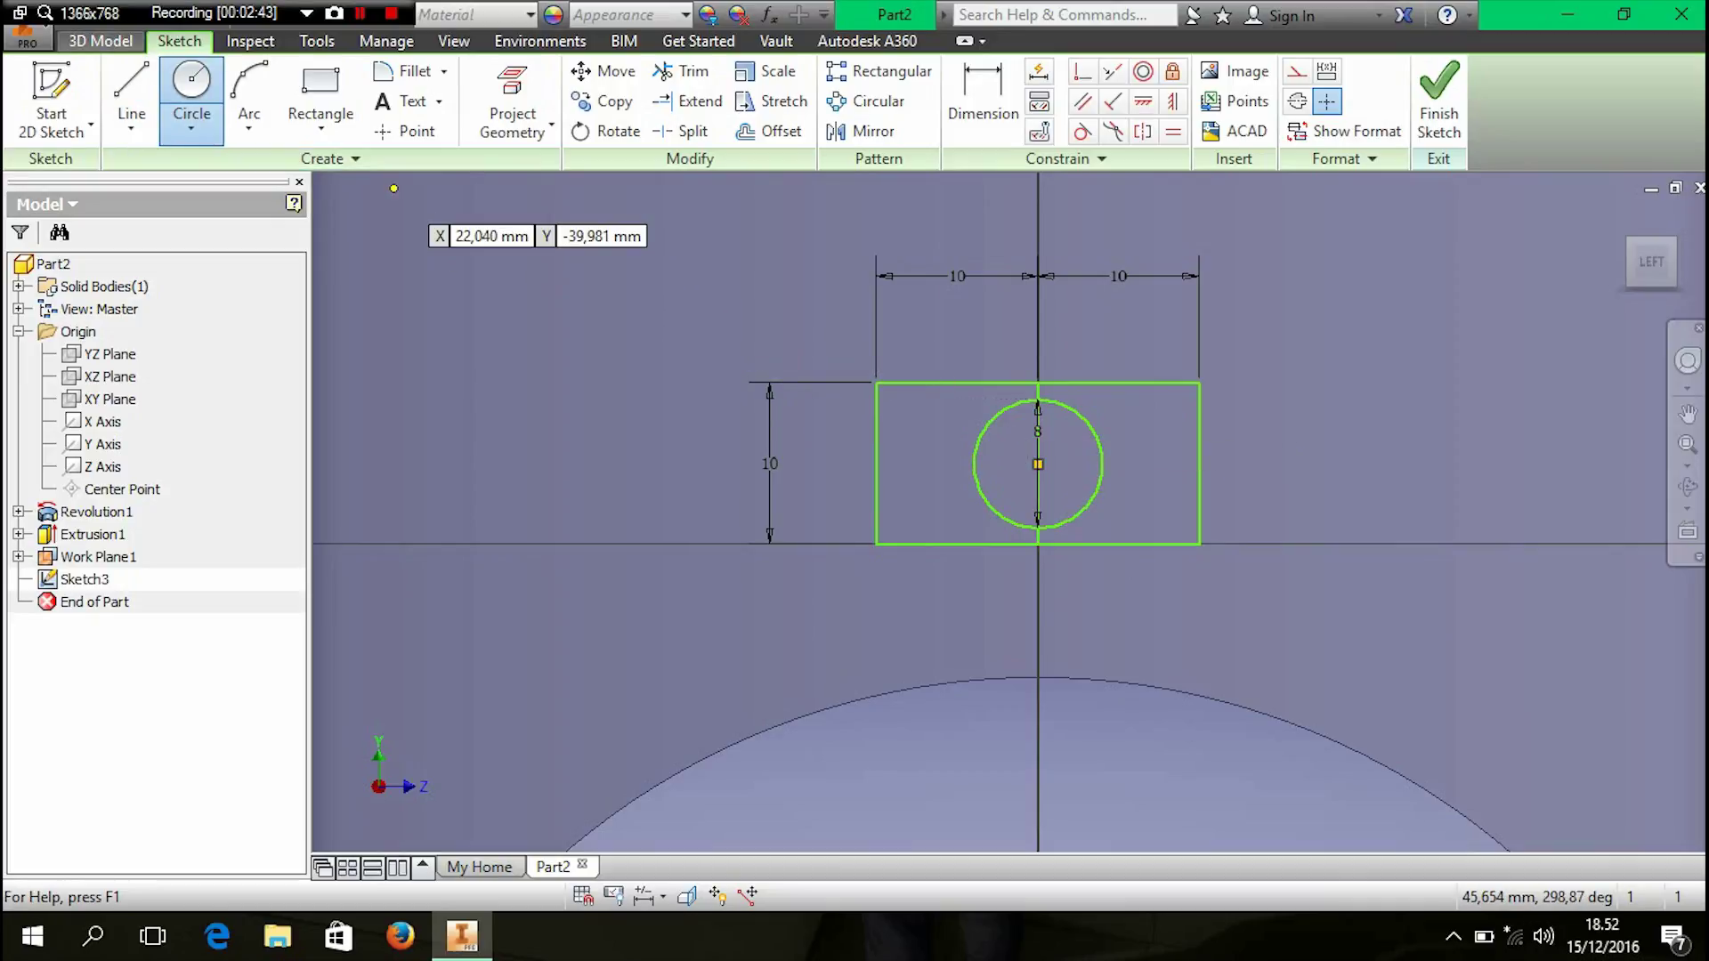
- Extrude the full rectangular area, including the circle, as a 3 mm deep cut into the piston's side
key("e")
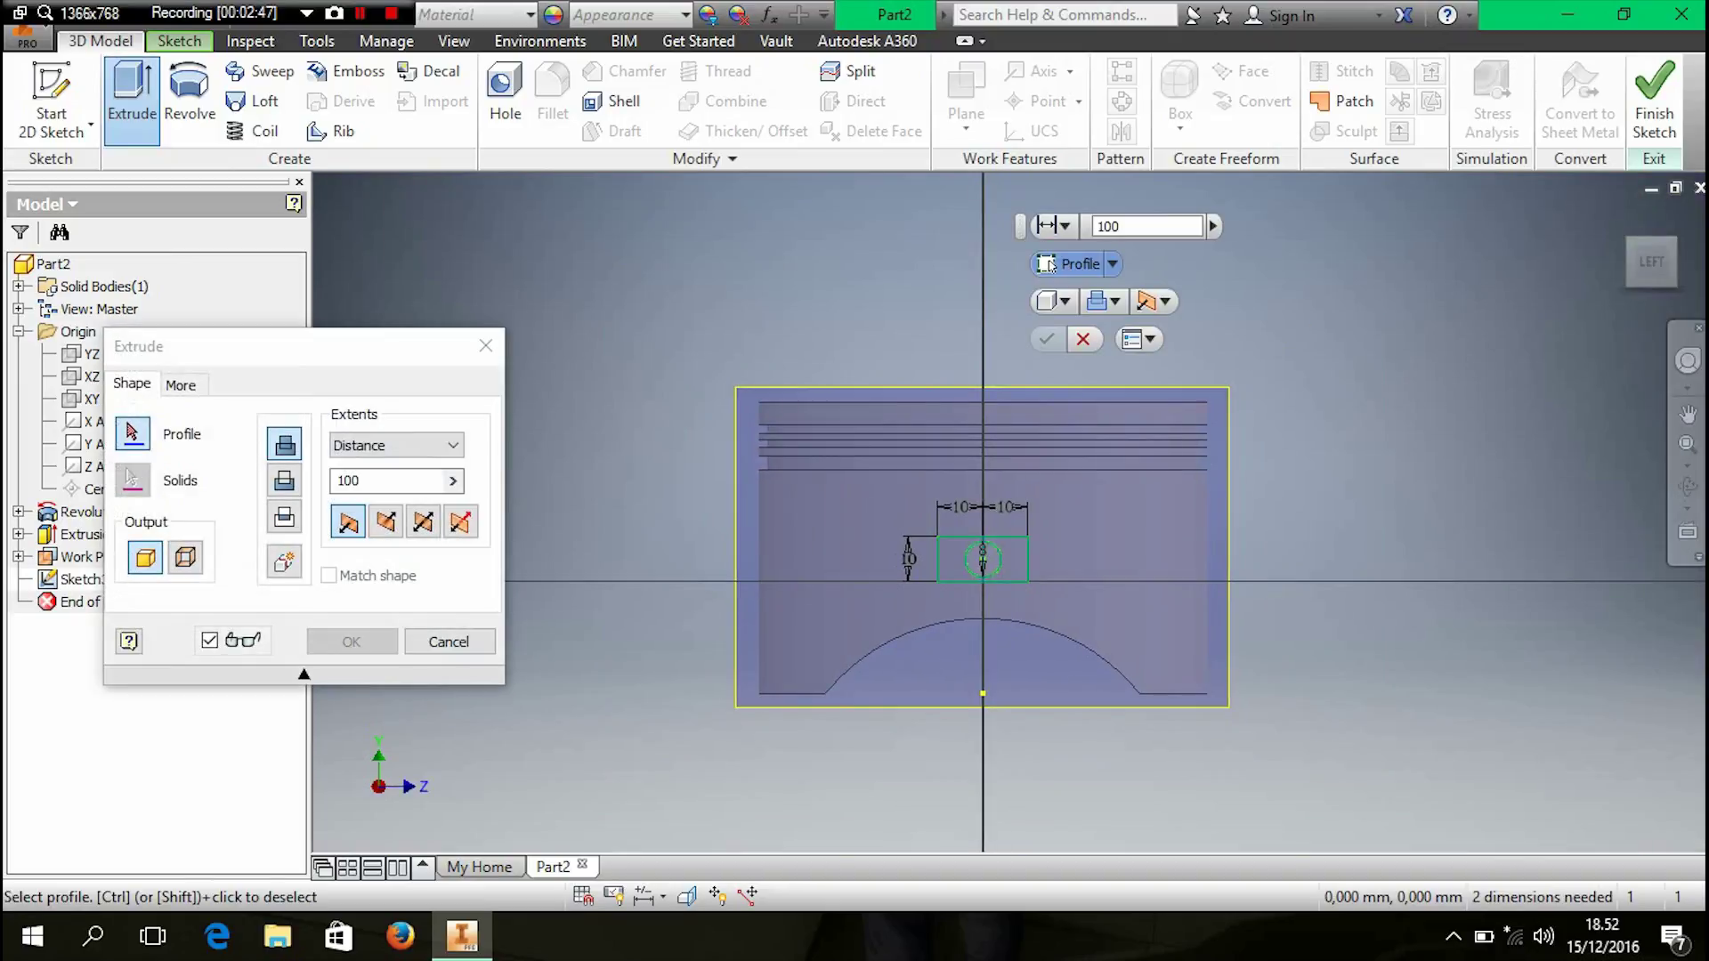
left_click(960, 559)
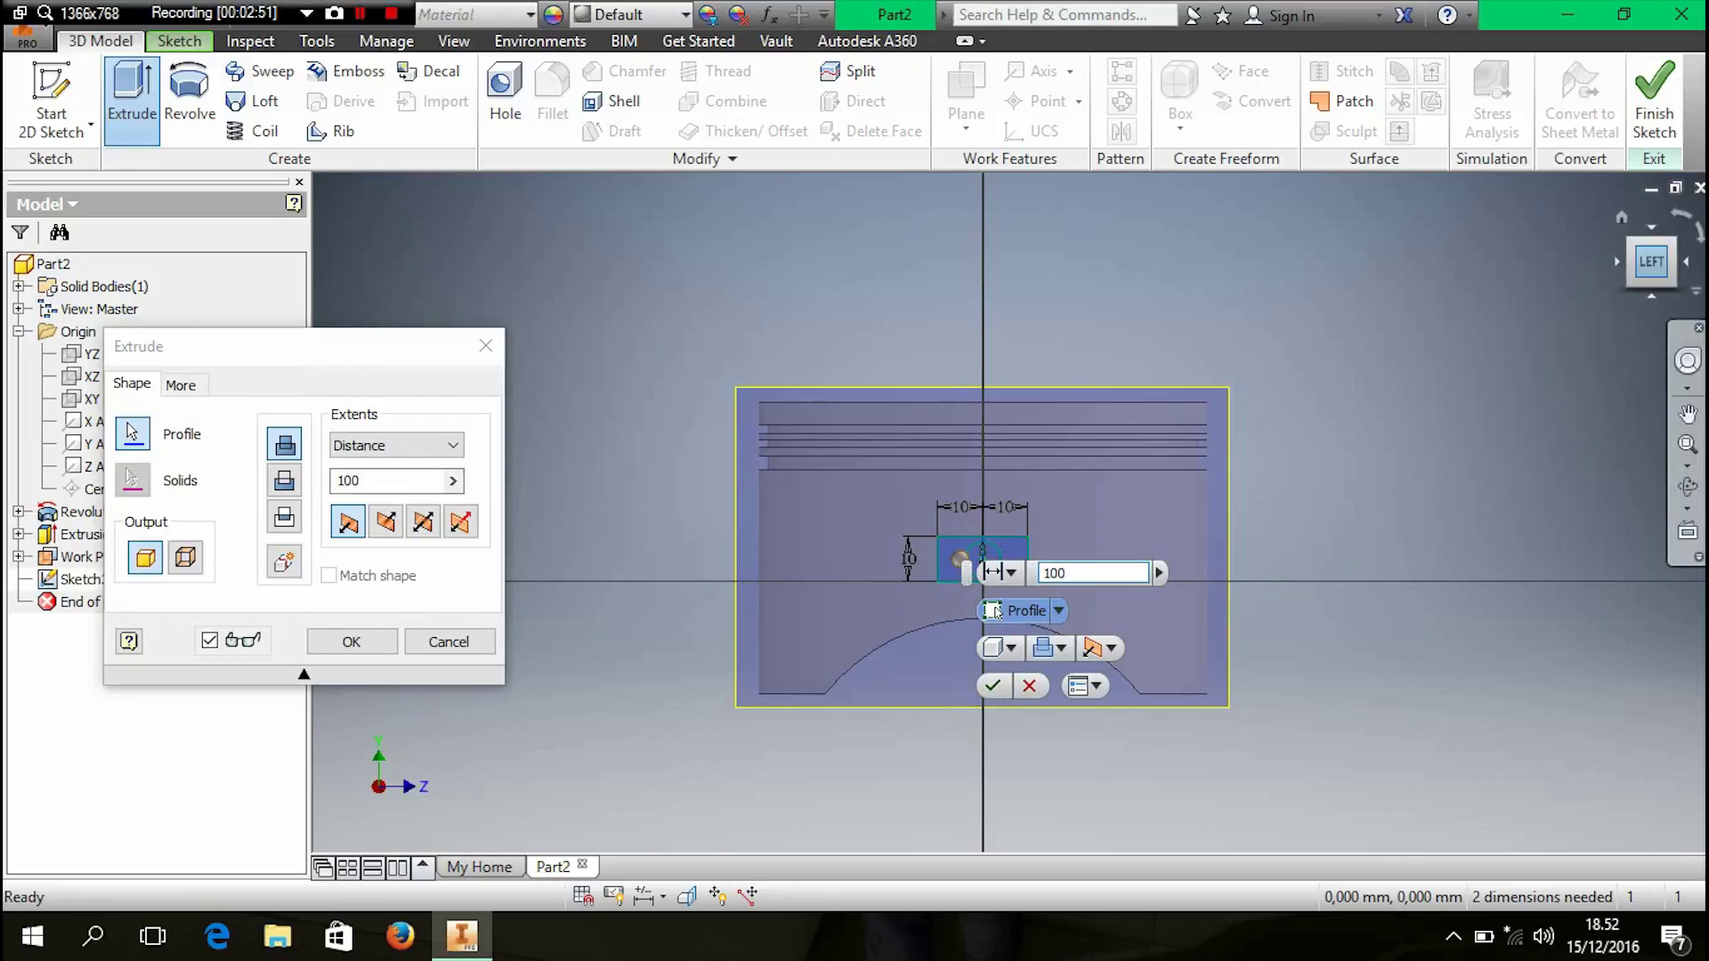
key("F6")
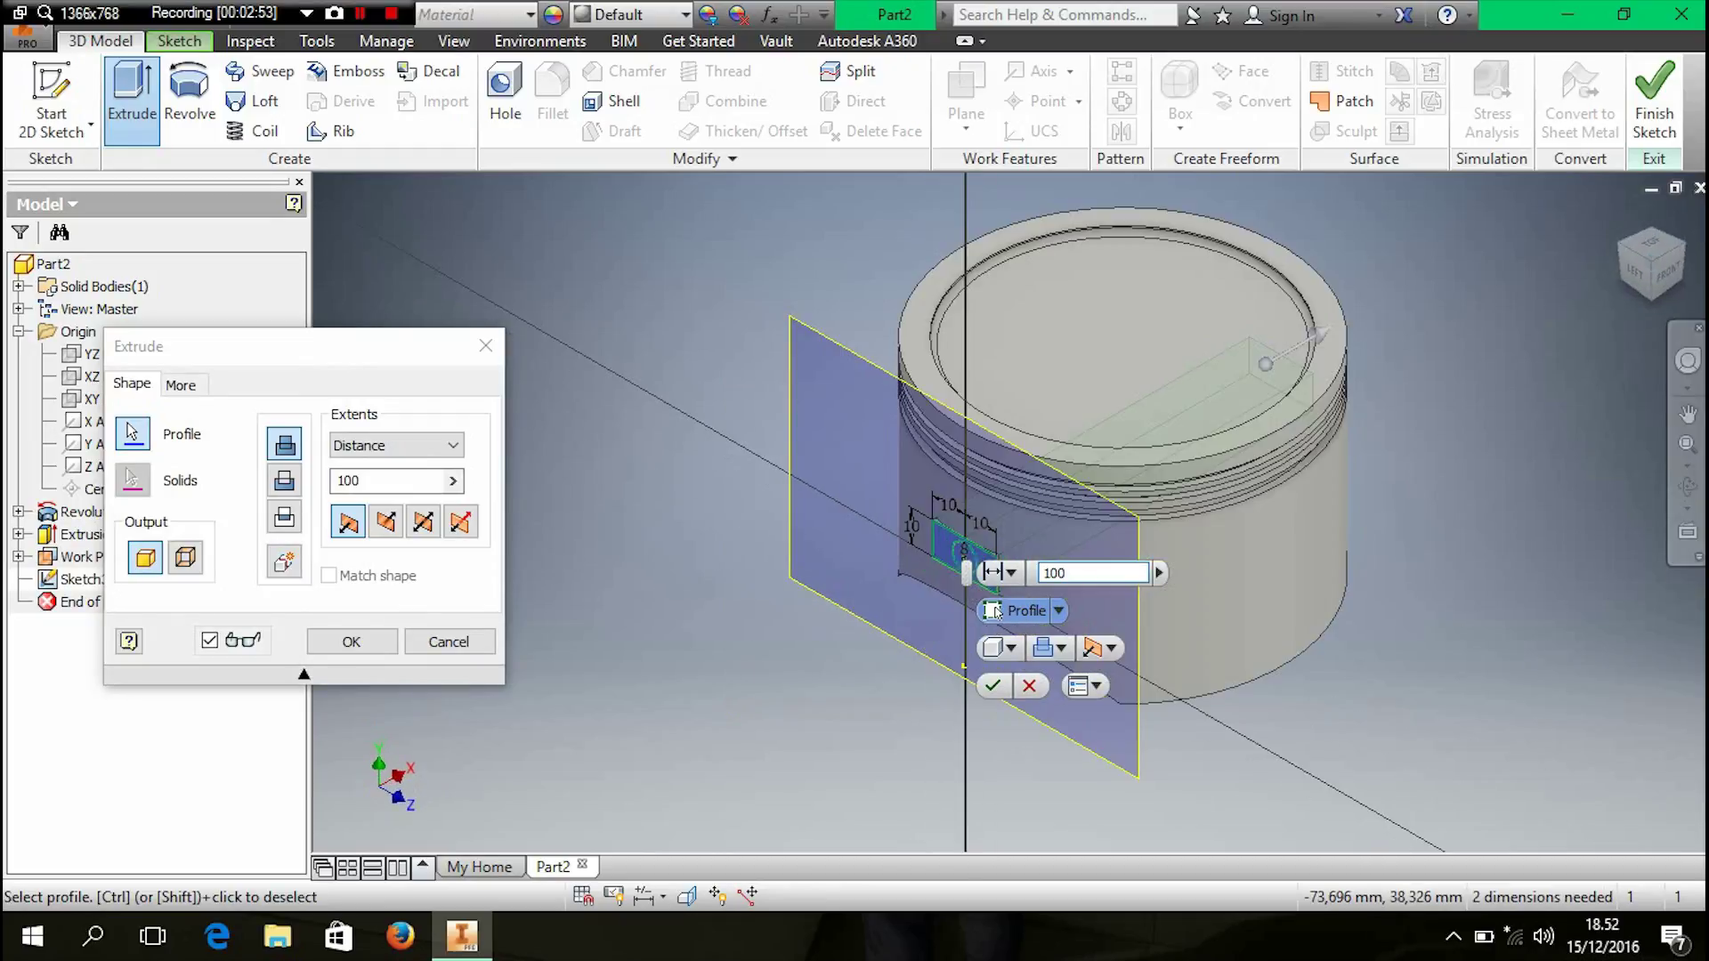
left_click(381, 480)
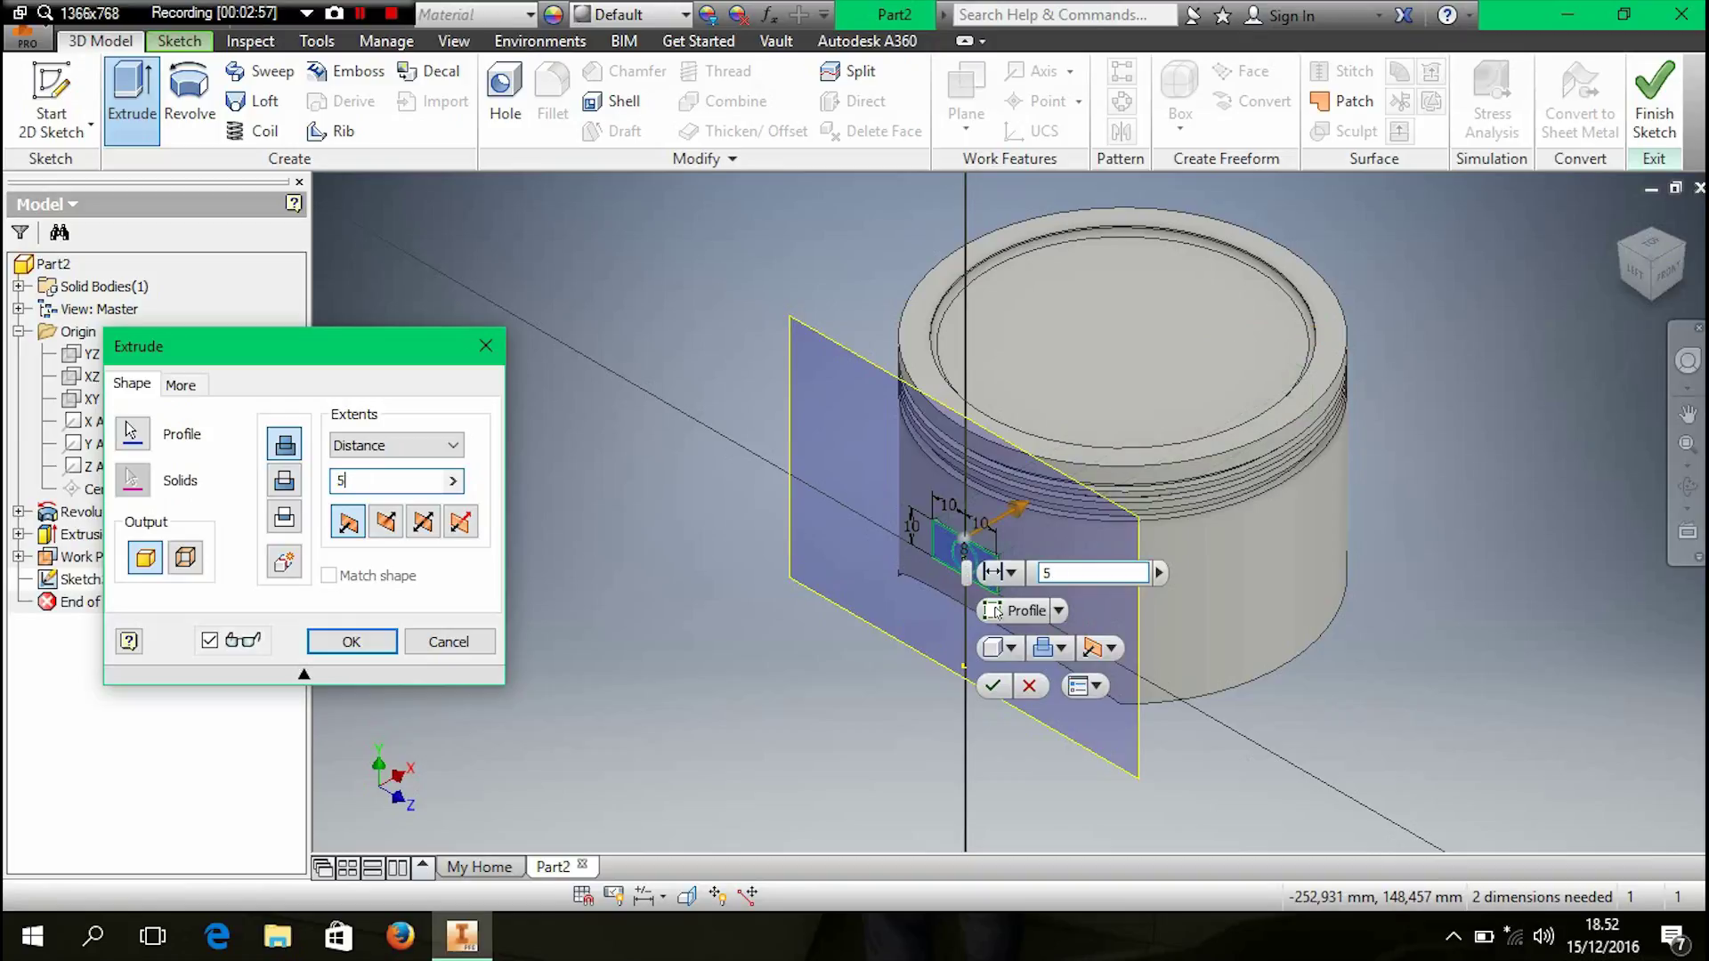
scroll(997, 613, "down", 2)
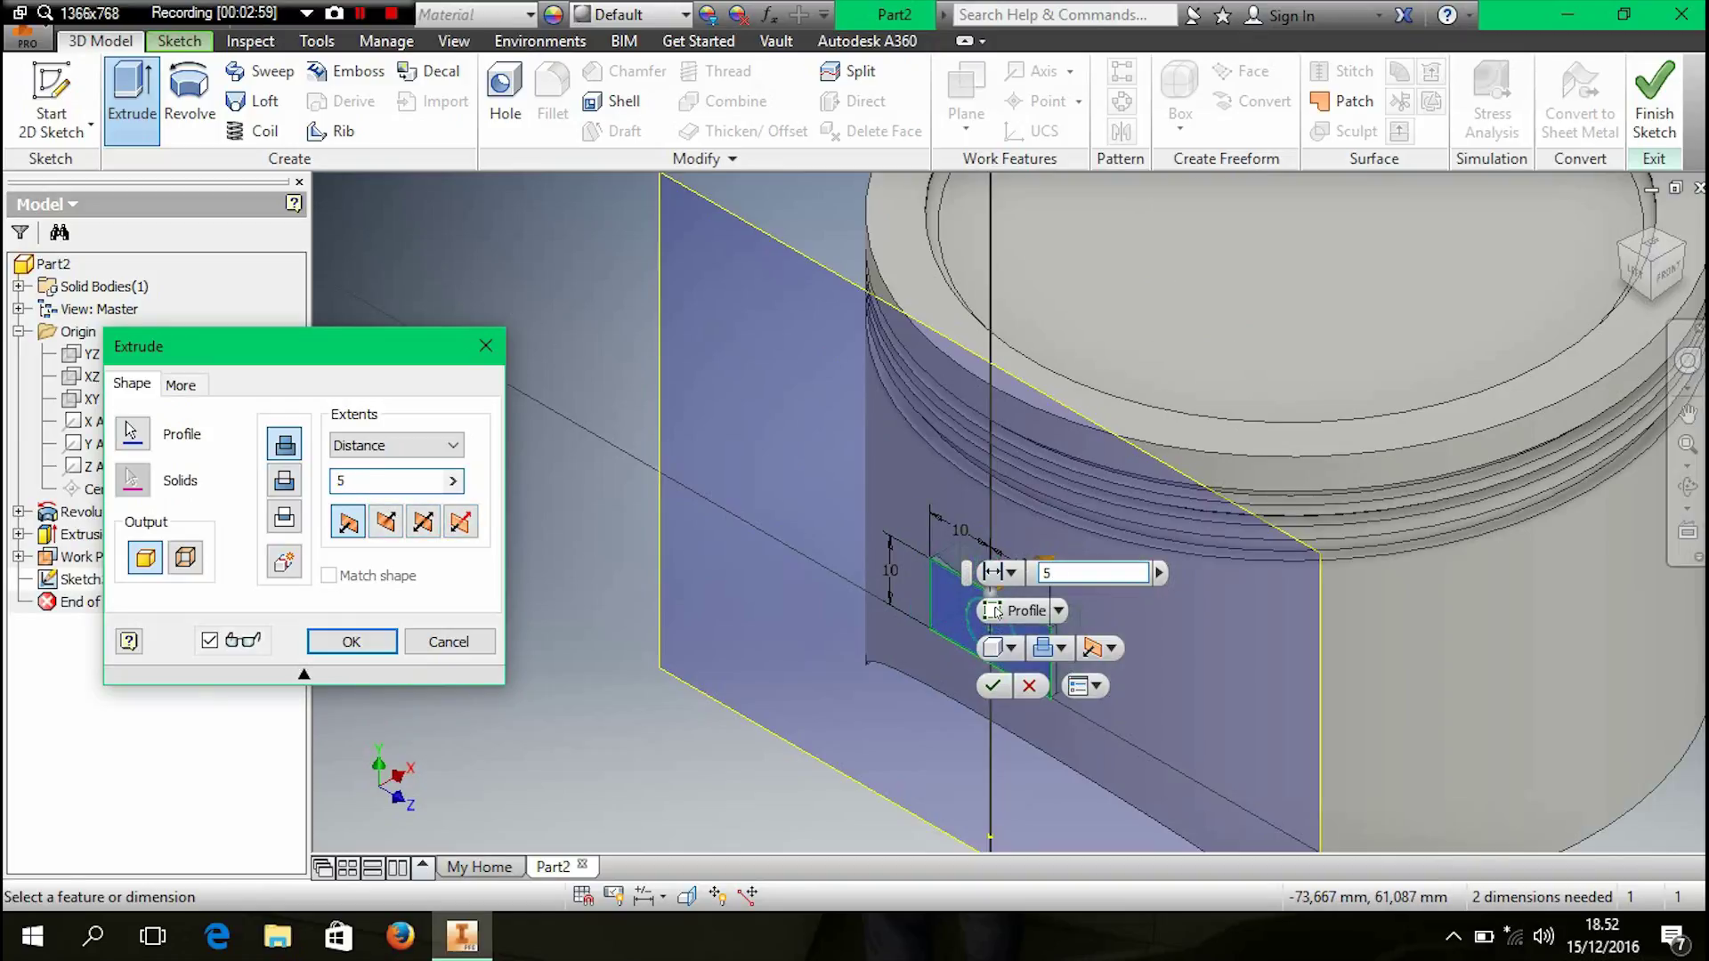
left_click(284, 480)
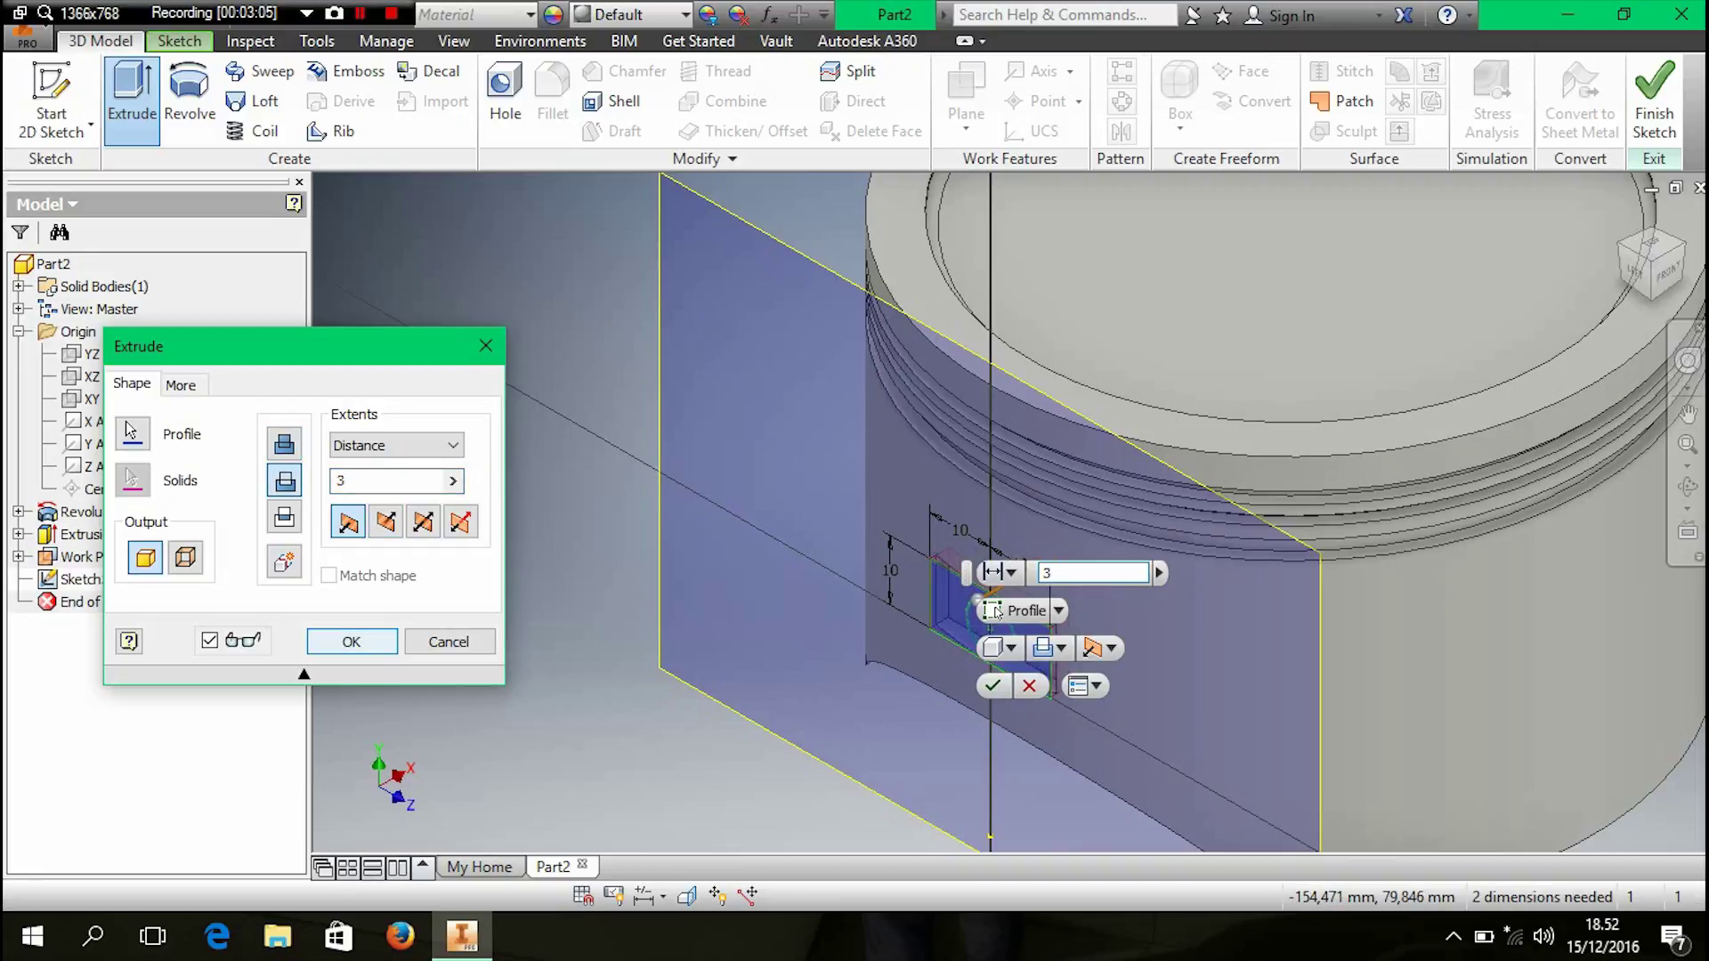
key("Return")
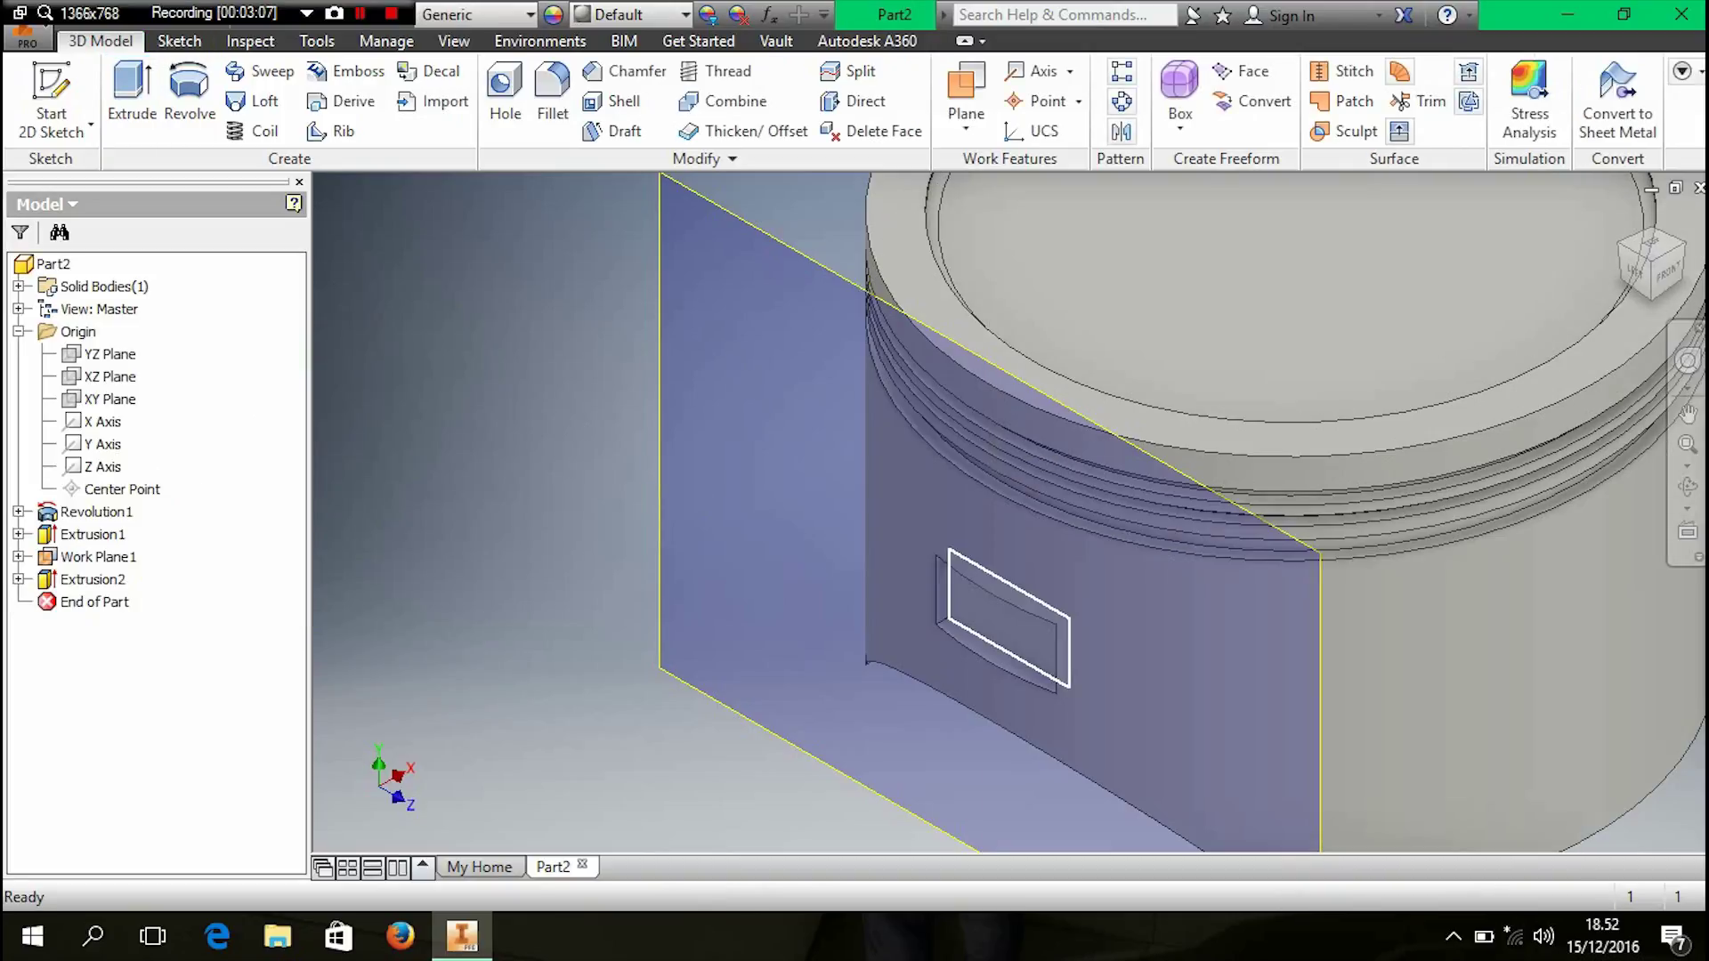
- Start a sketch on the floor of the rectangular pocket and draw an 8 mm diameter circle near its centre, on the vertical axis
left_click(1106, 603)
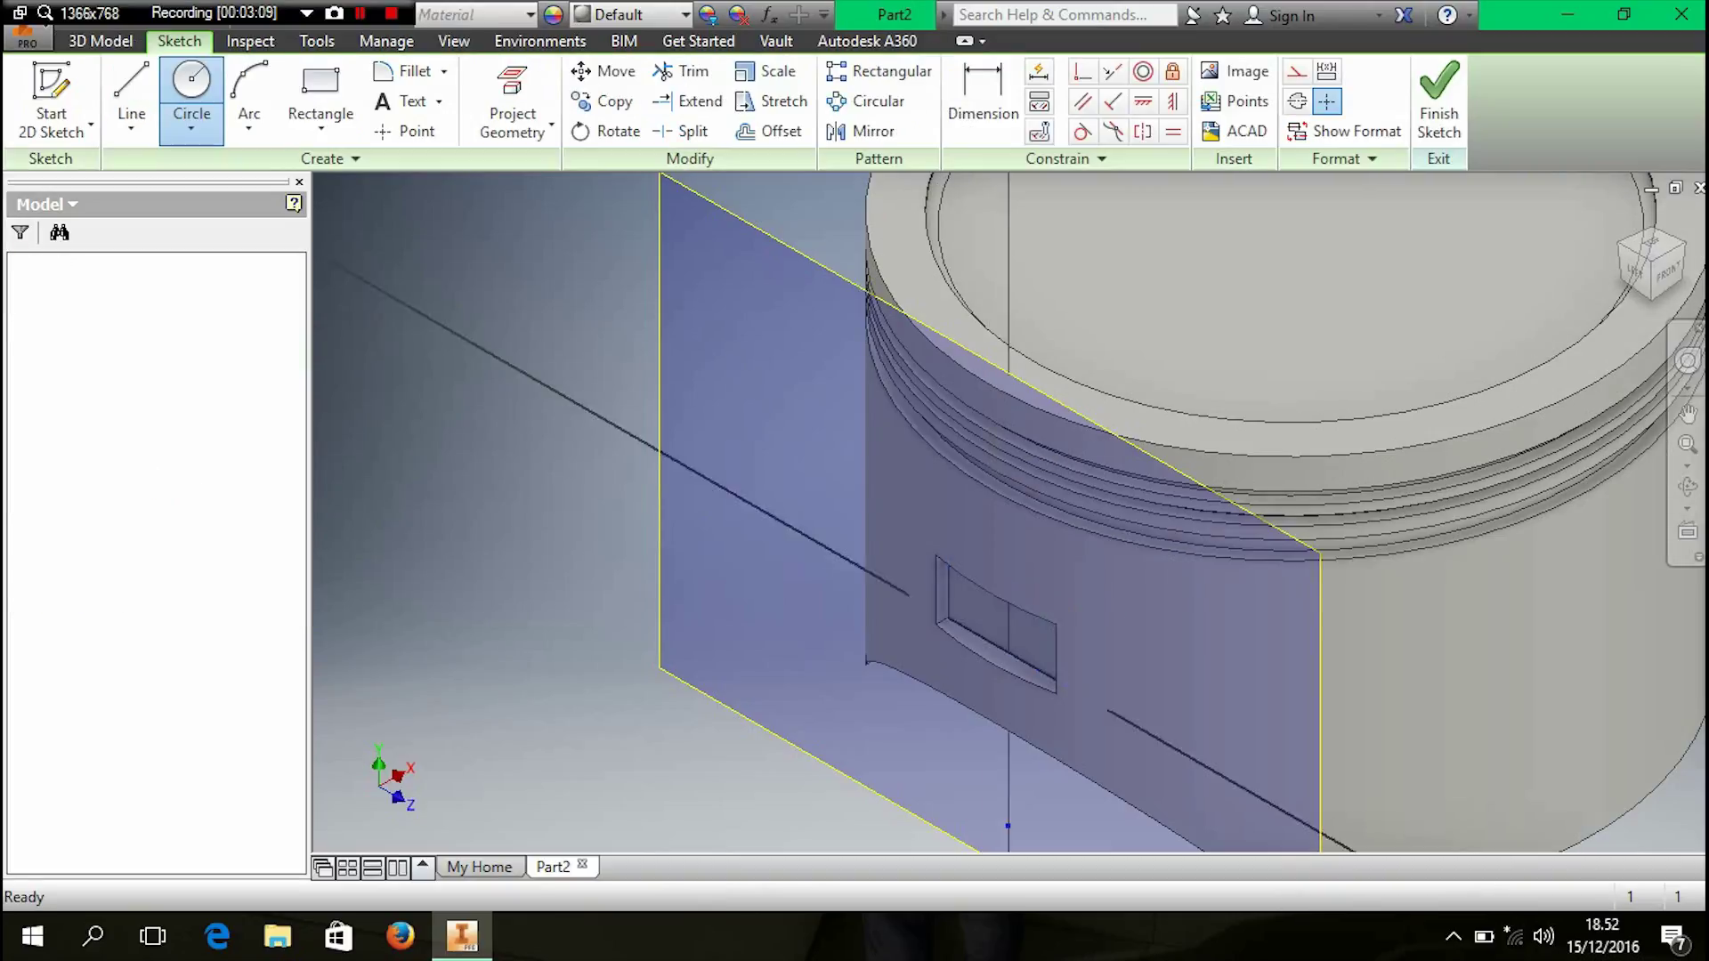
left_click(192, 88)
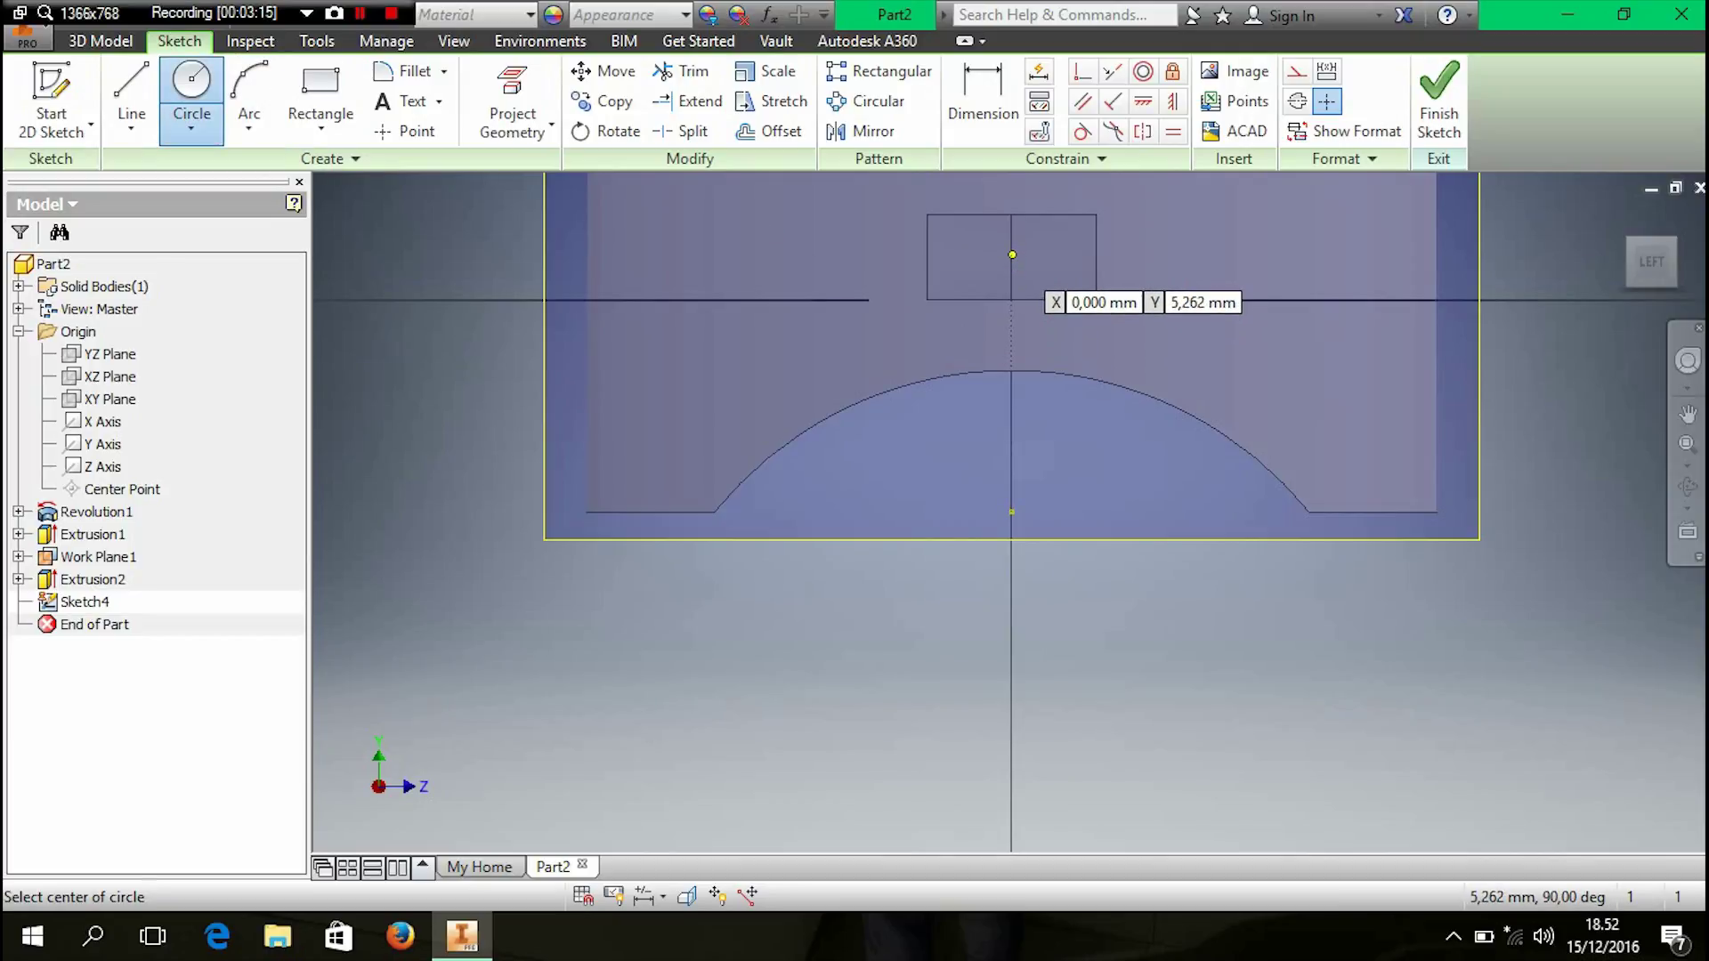
left_click(1012, 259)
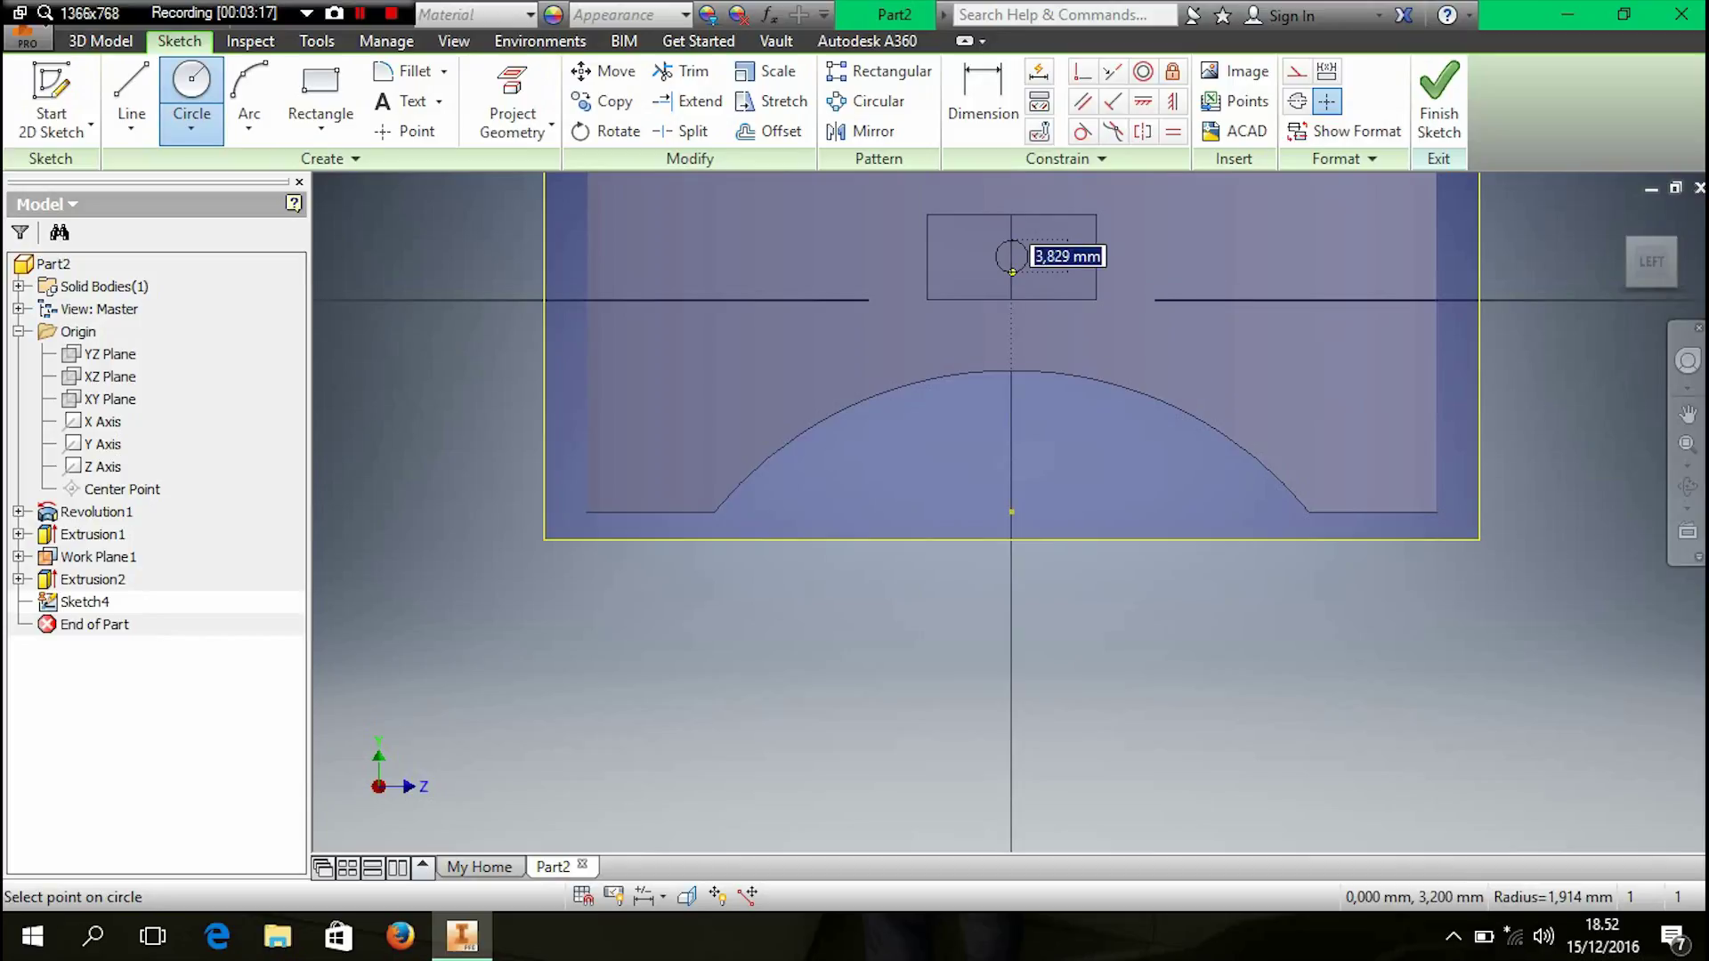
key("Tab")
key("Return")
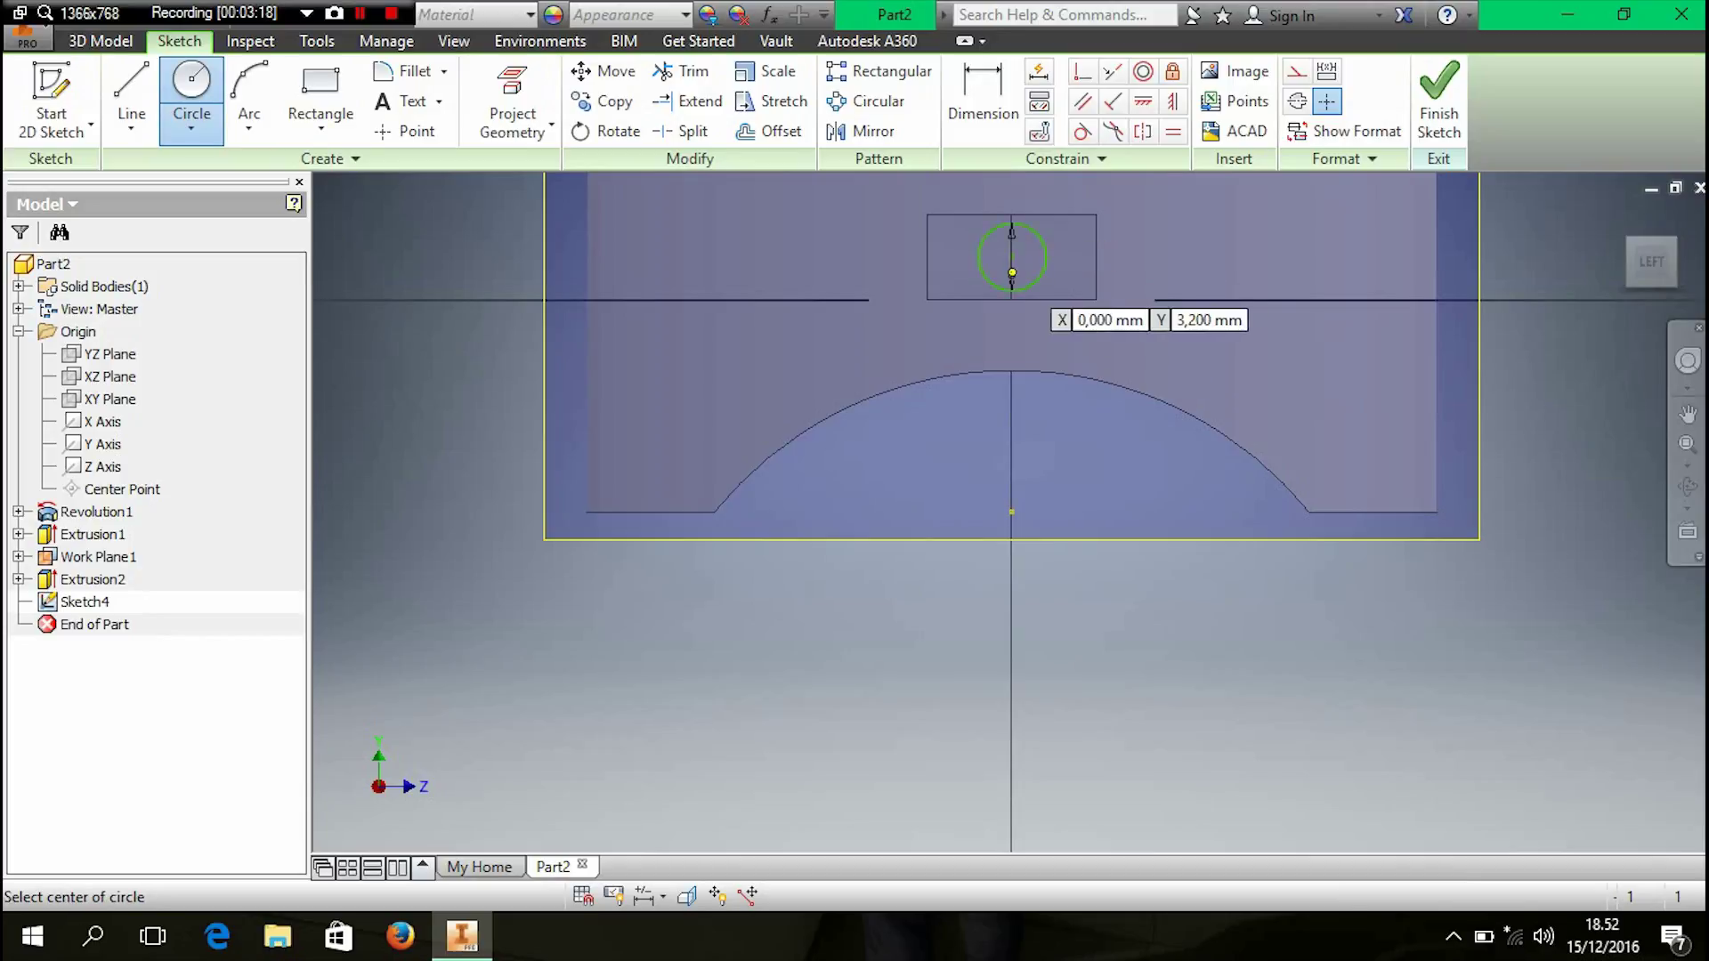
right_click(790, 212)
left_click(676, 247)
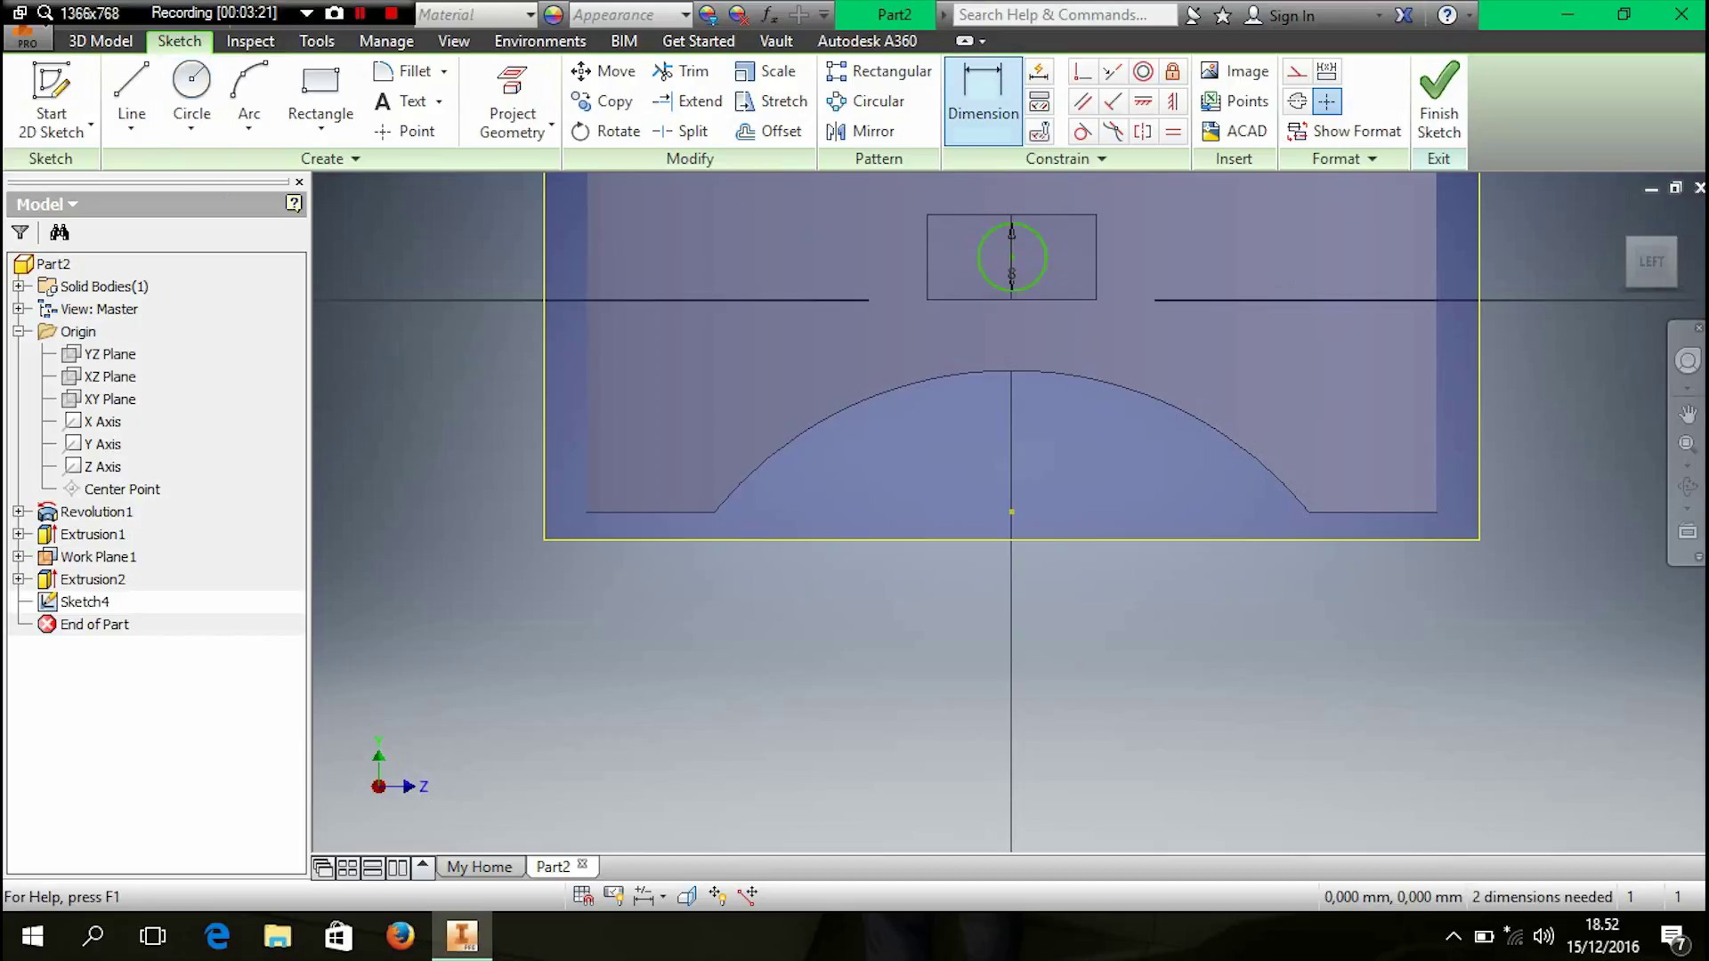
- Dimension the circle's centre 5 mm below the upper edge of the pocket
left_click(1011, 215)
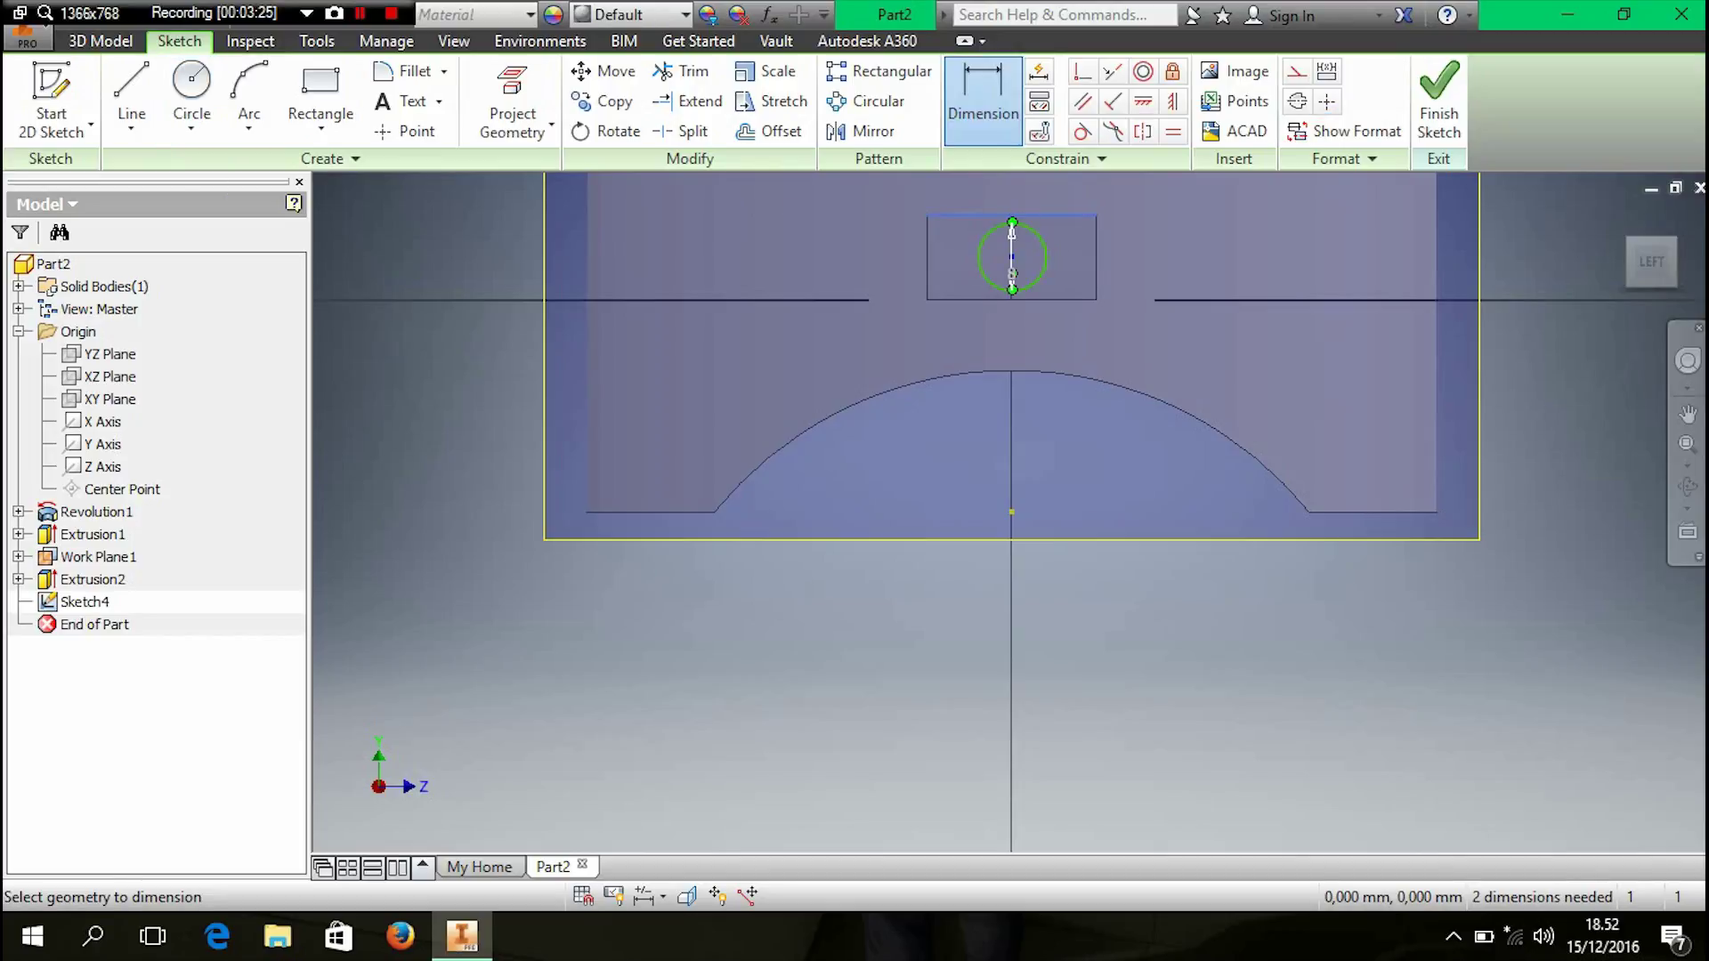
left_click(1012, 216)
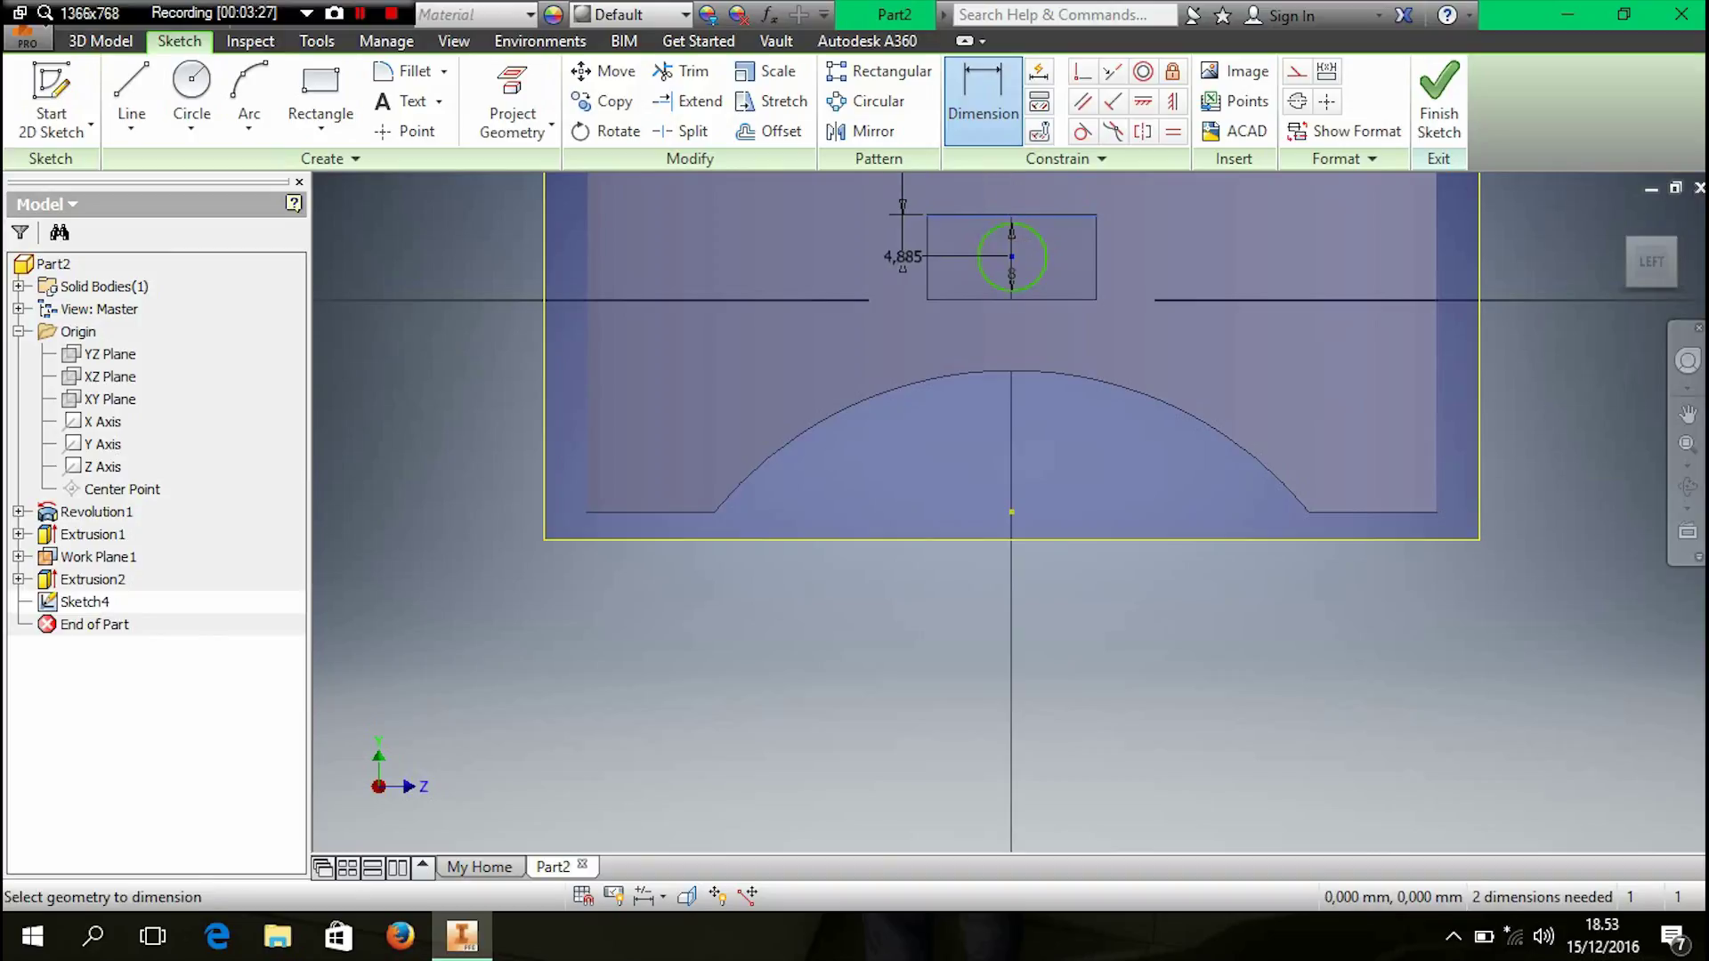
left_click(817, 239)
type("5")
key("Return")
key("Escape")
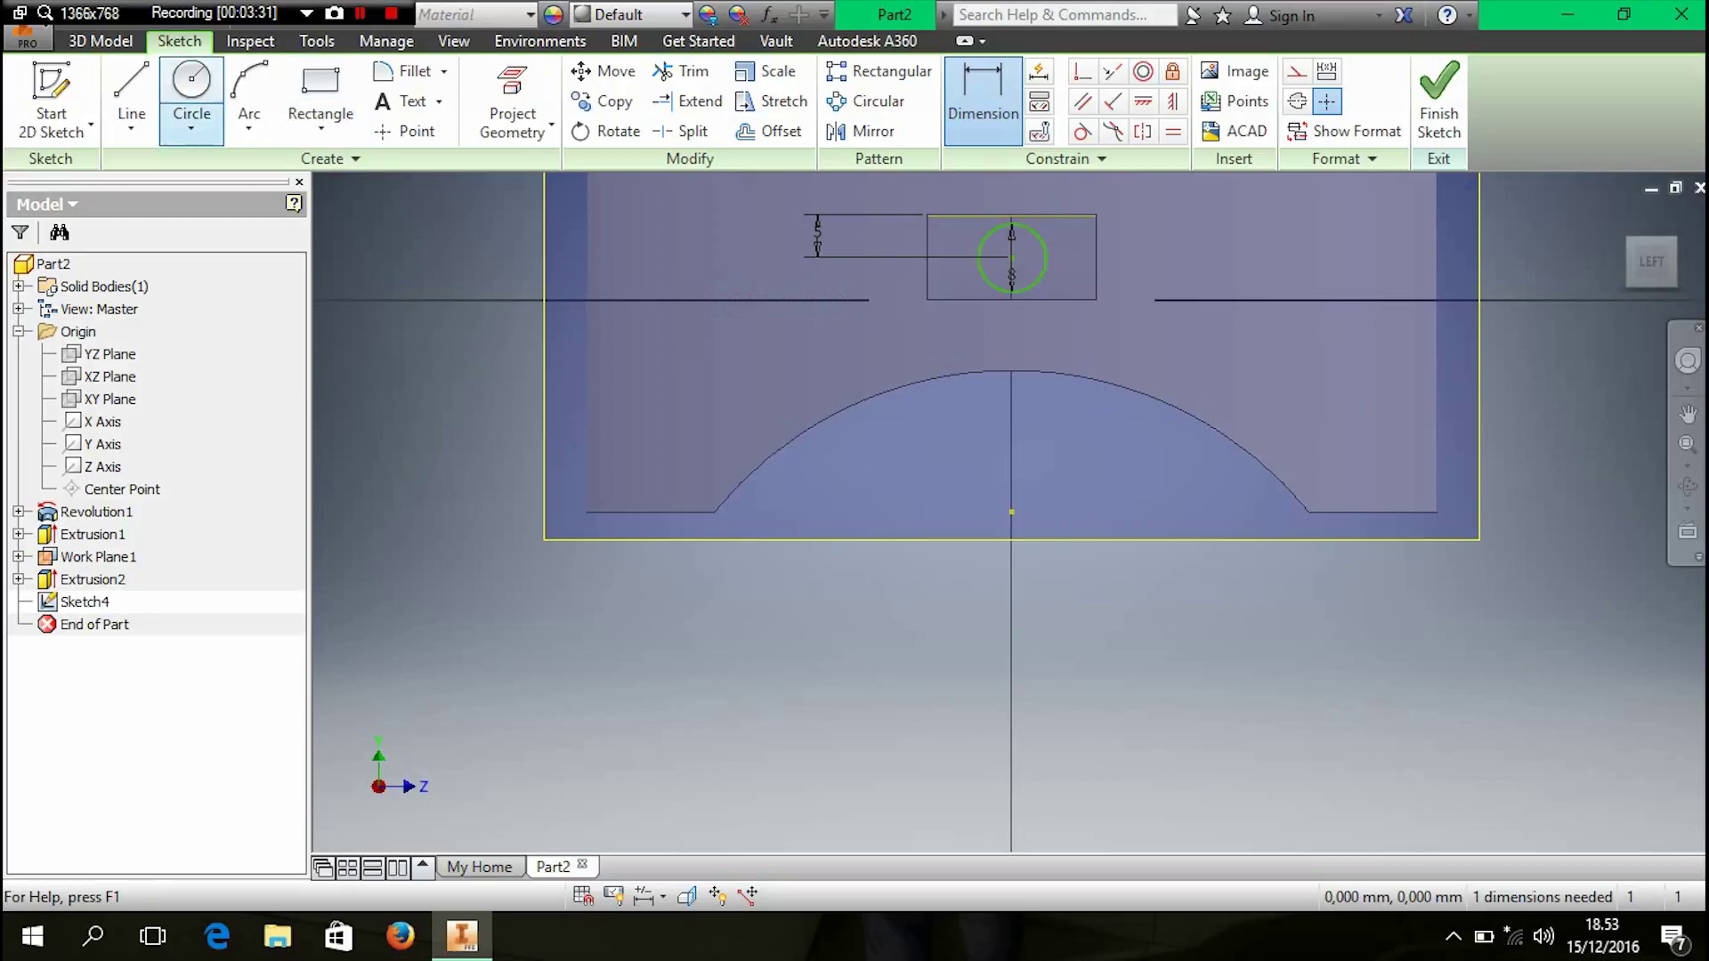
- Extrude the 8 mm circle as a 100 mm cut through the piston, directed into the body
left_click(100, 41)
left_click(131, 98)
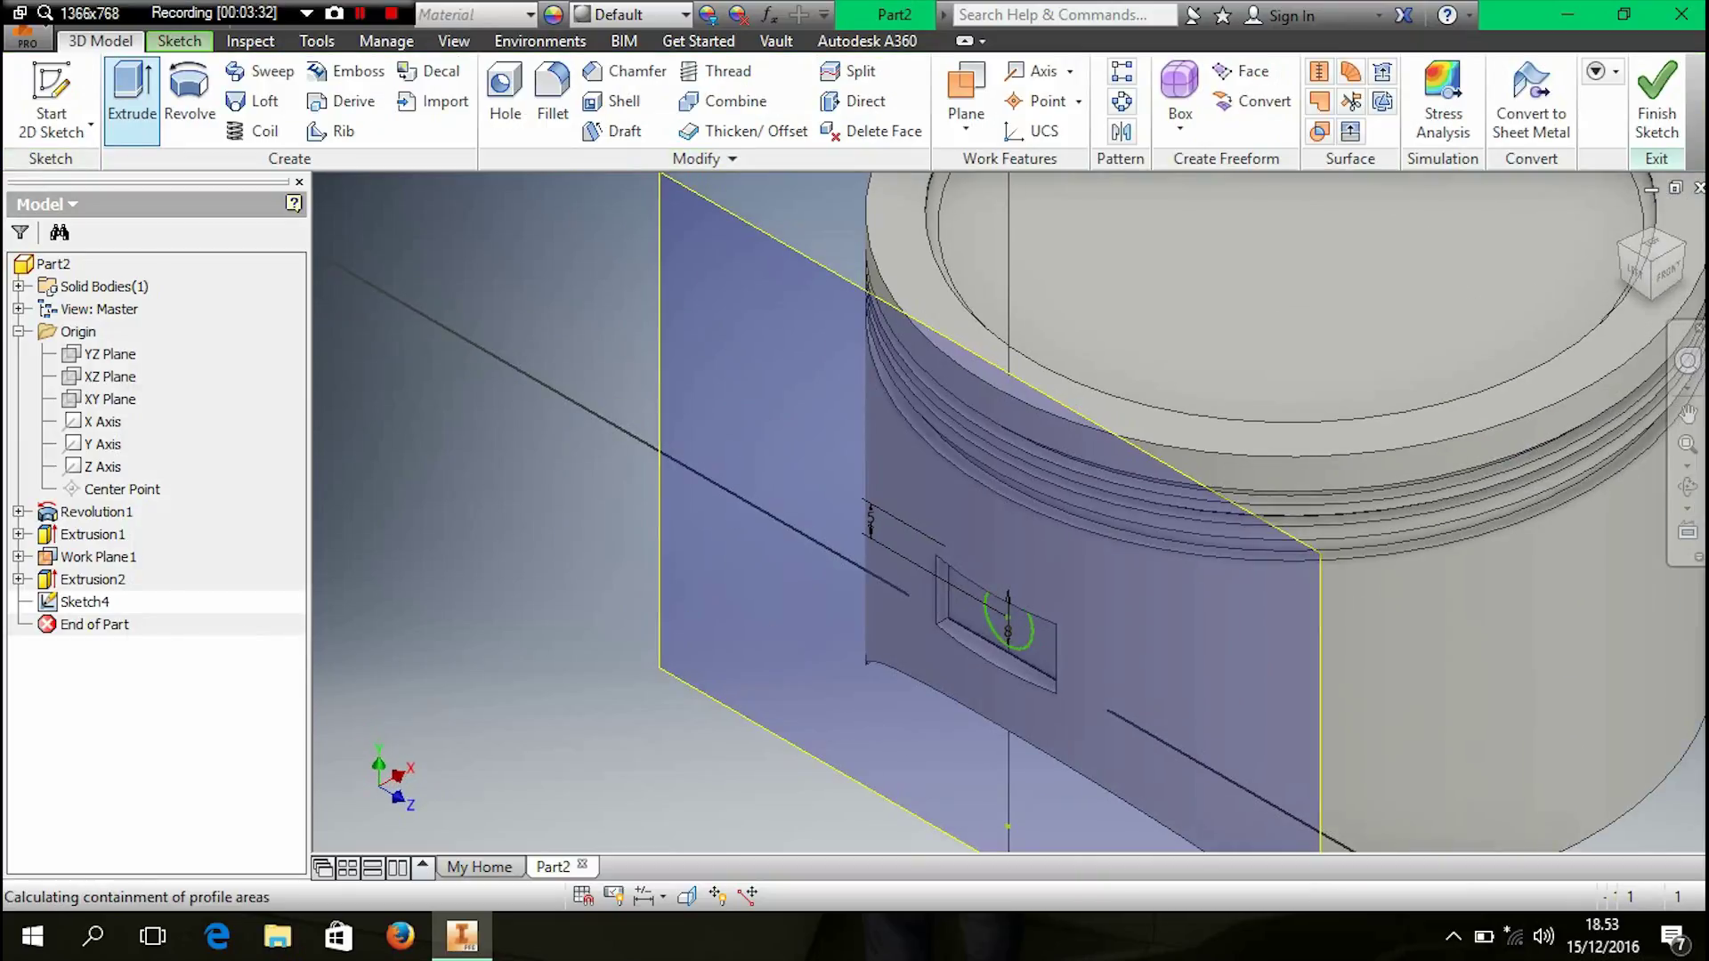
left_click(385, 522)
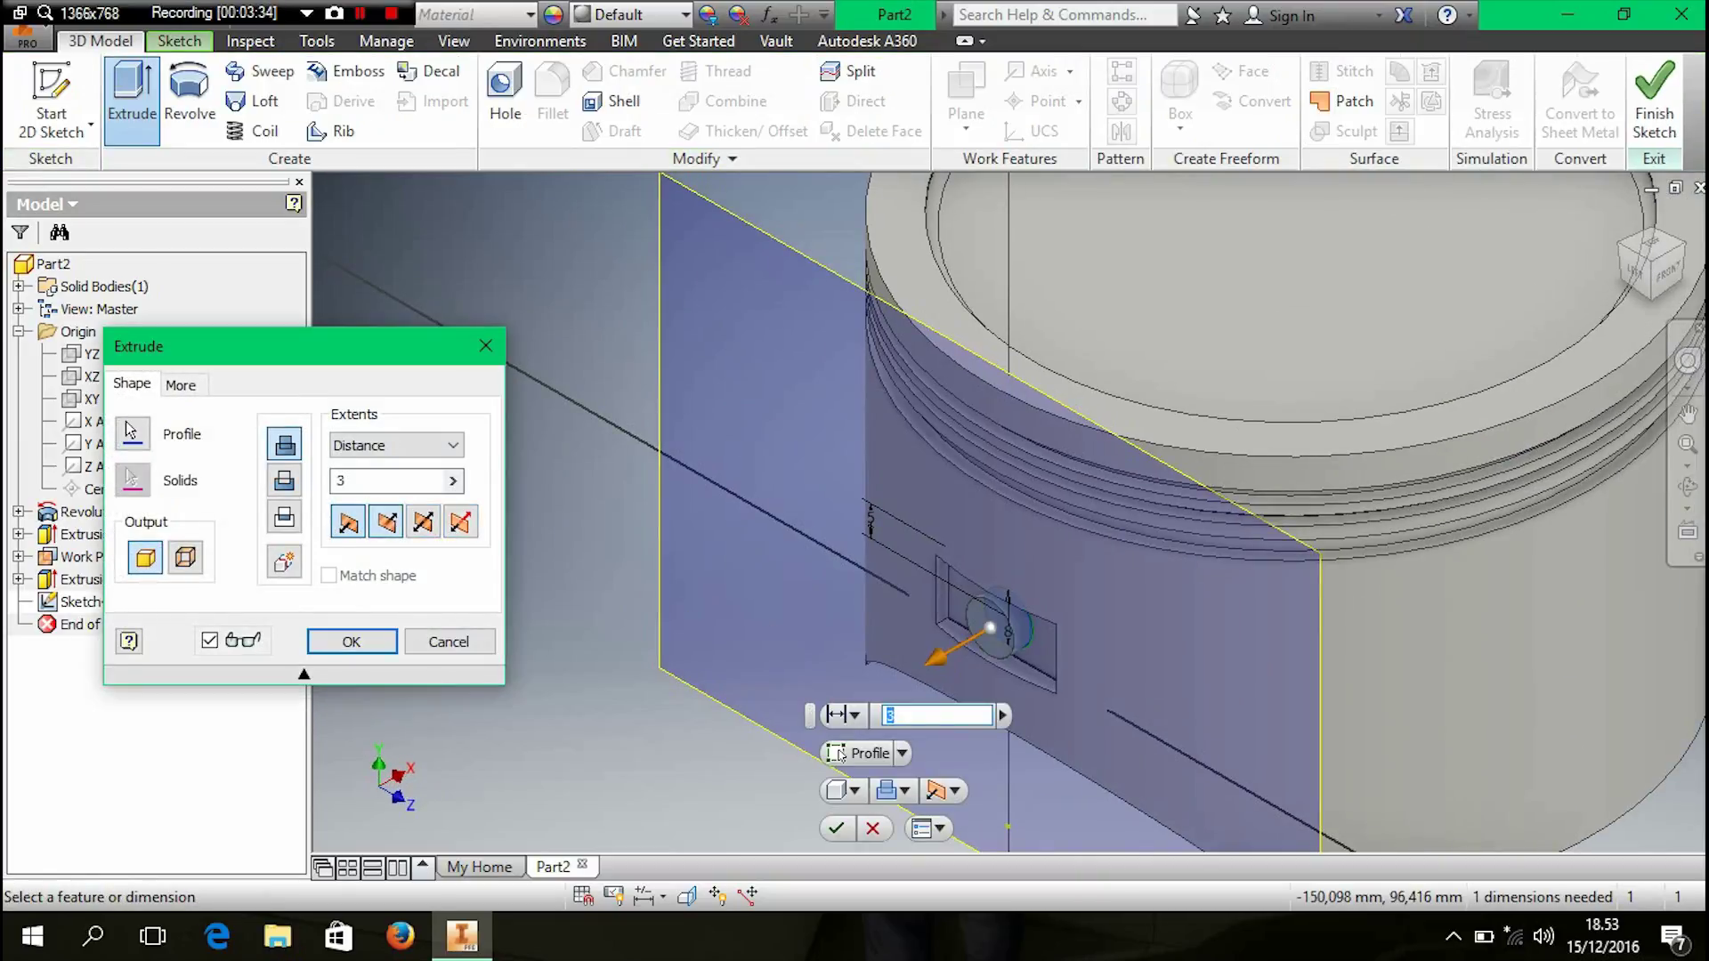
left_click(386, 481)
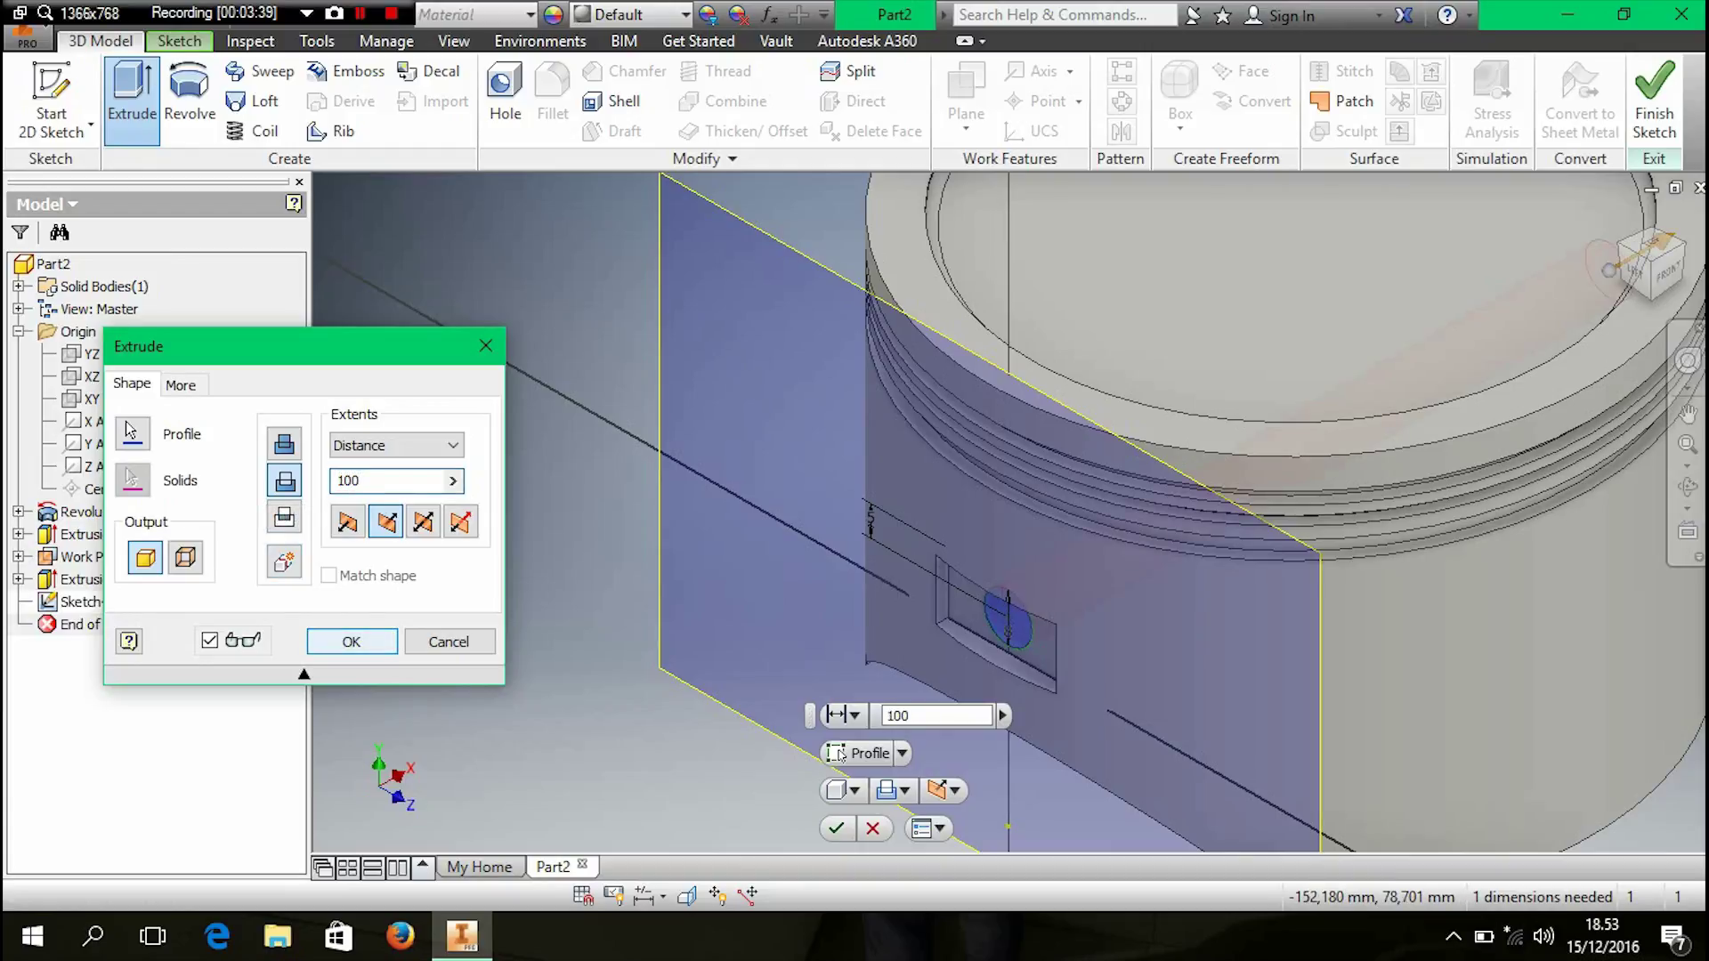
left_click(351, 642)
left_click(1686, 487)
left_click_drag(1011, 552, 718, 445)
key("Escape")
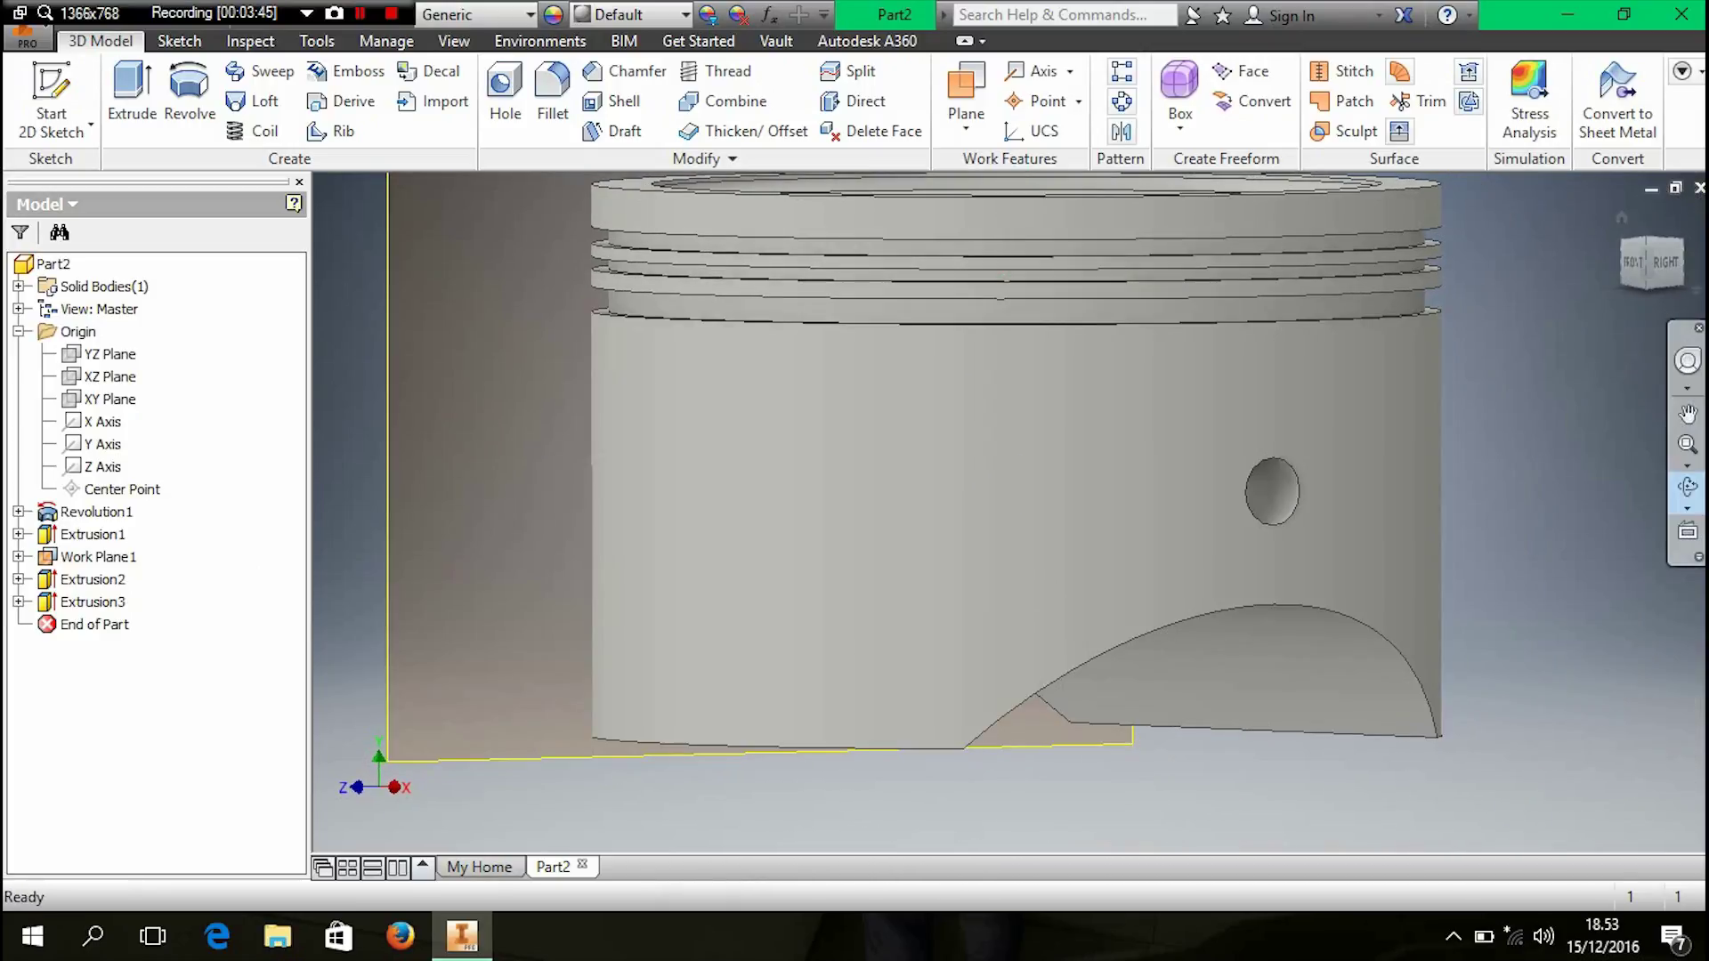
- Create a work plane parallel to the YZ plane and tangent to the piston's side with the plain pin hole
scroll(1511, 472, "up", 3)
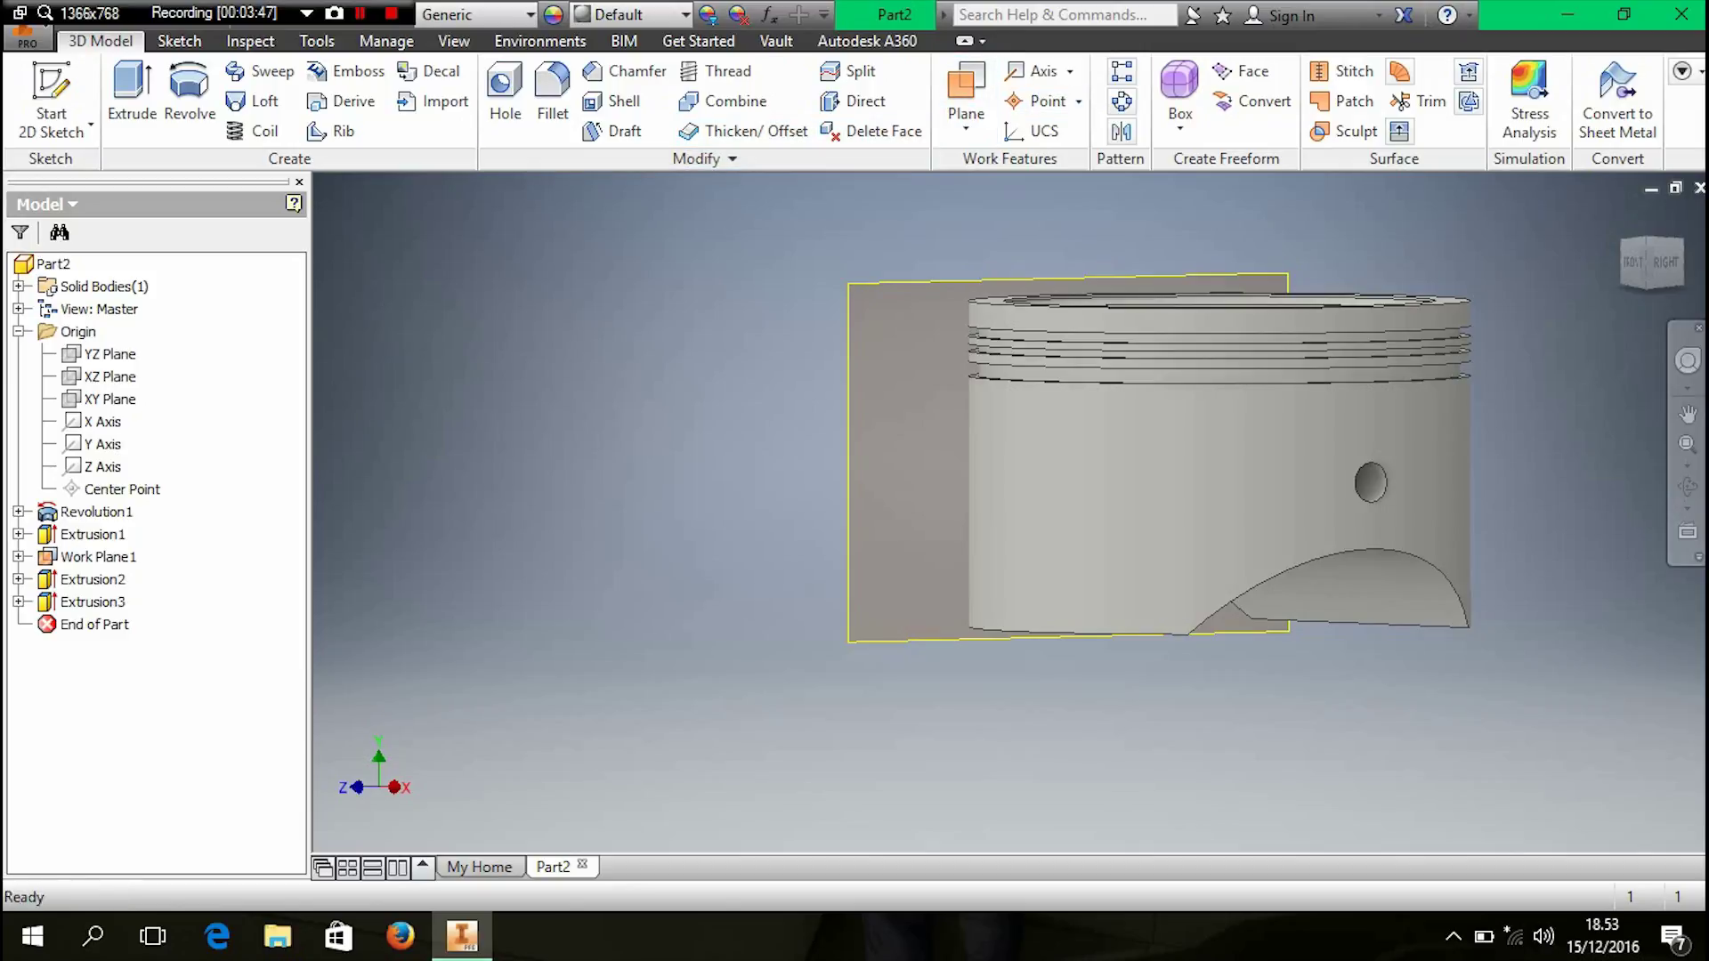
left_click(109, 353)
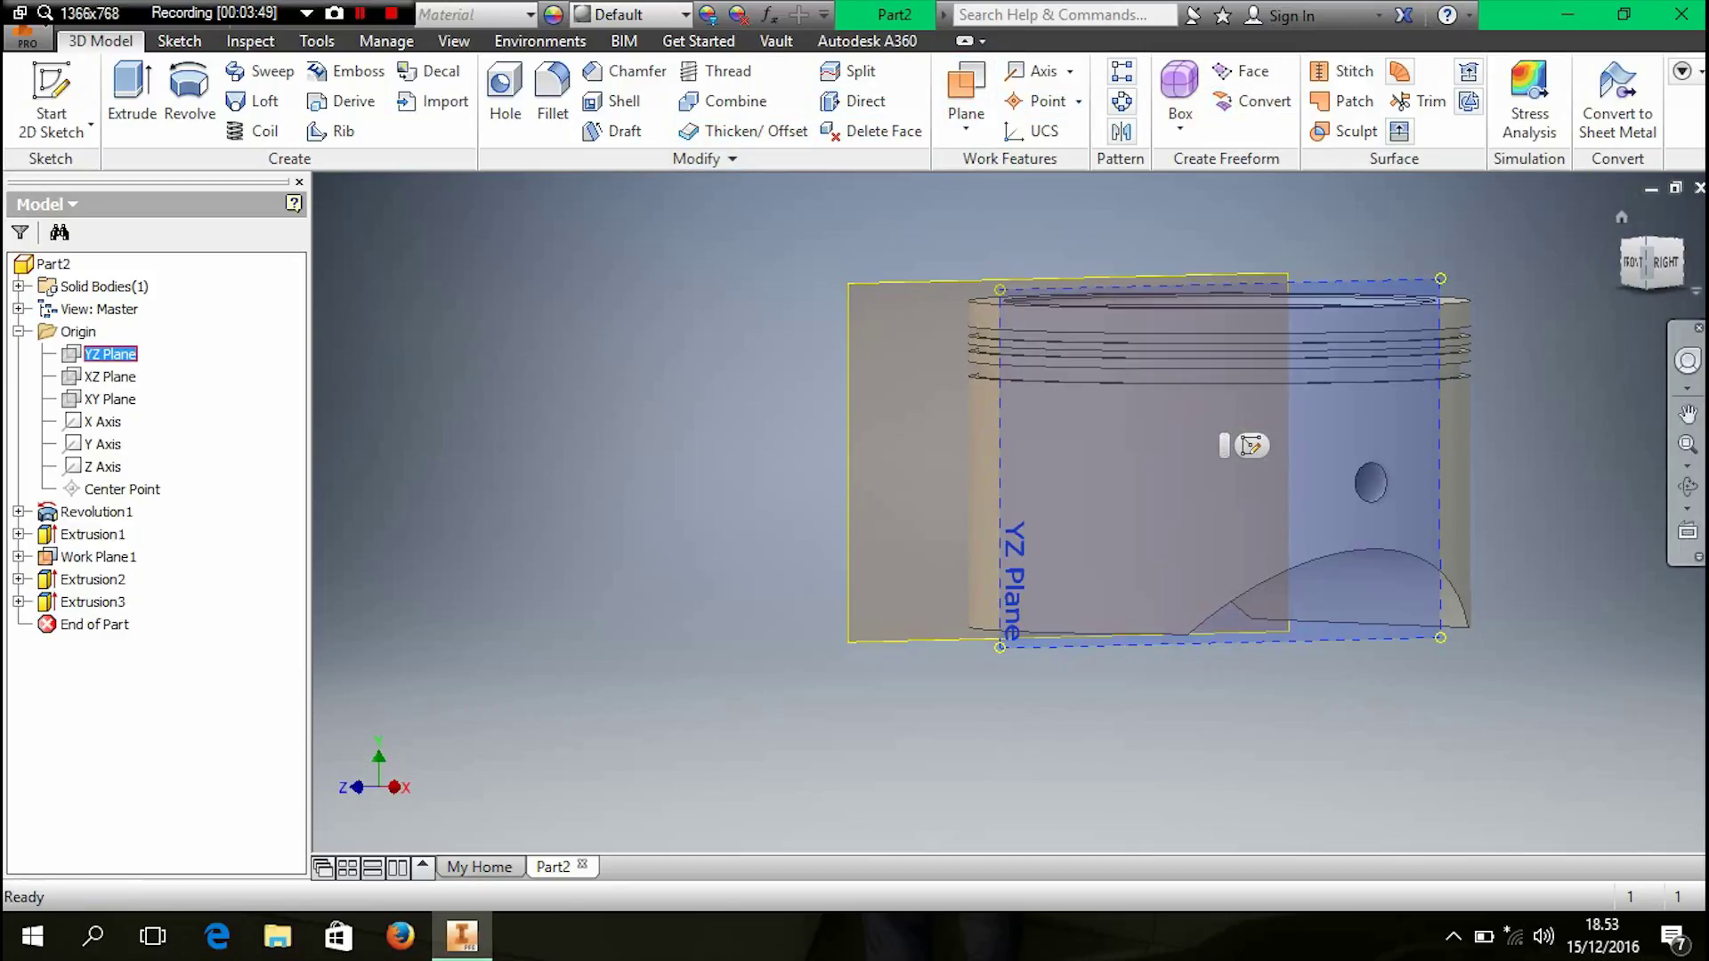
left_click(1648, 242)
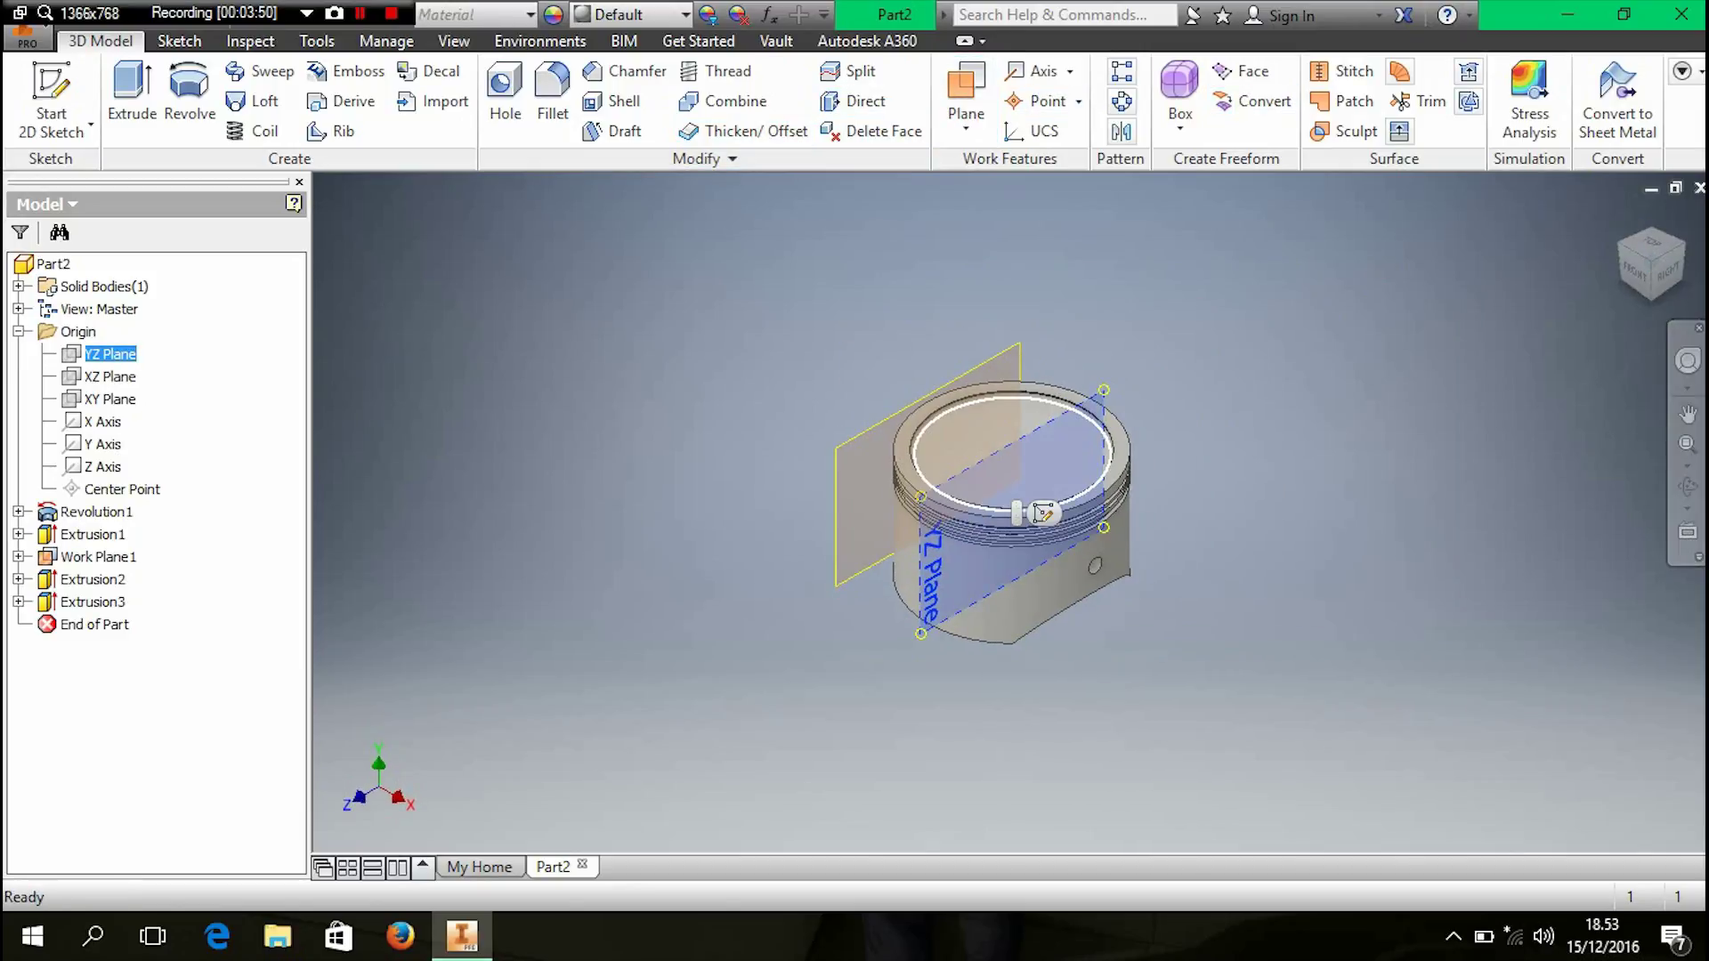
scroll(1062, 446, "down", 3)
left_click(966, 124)
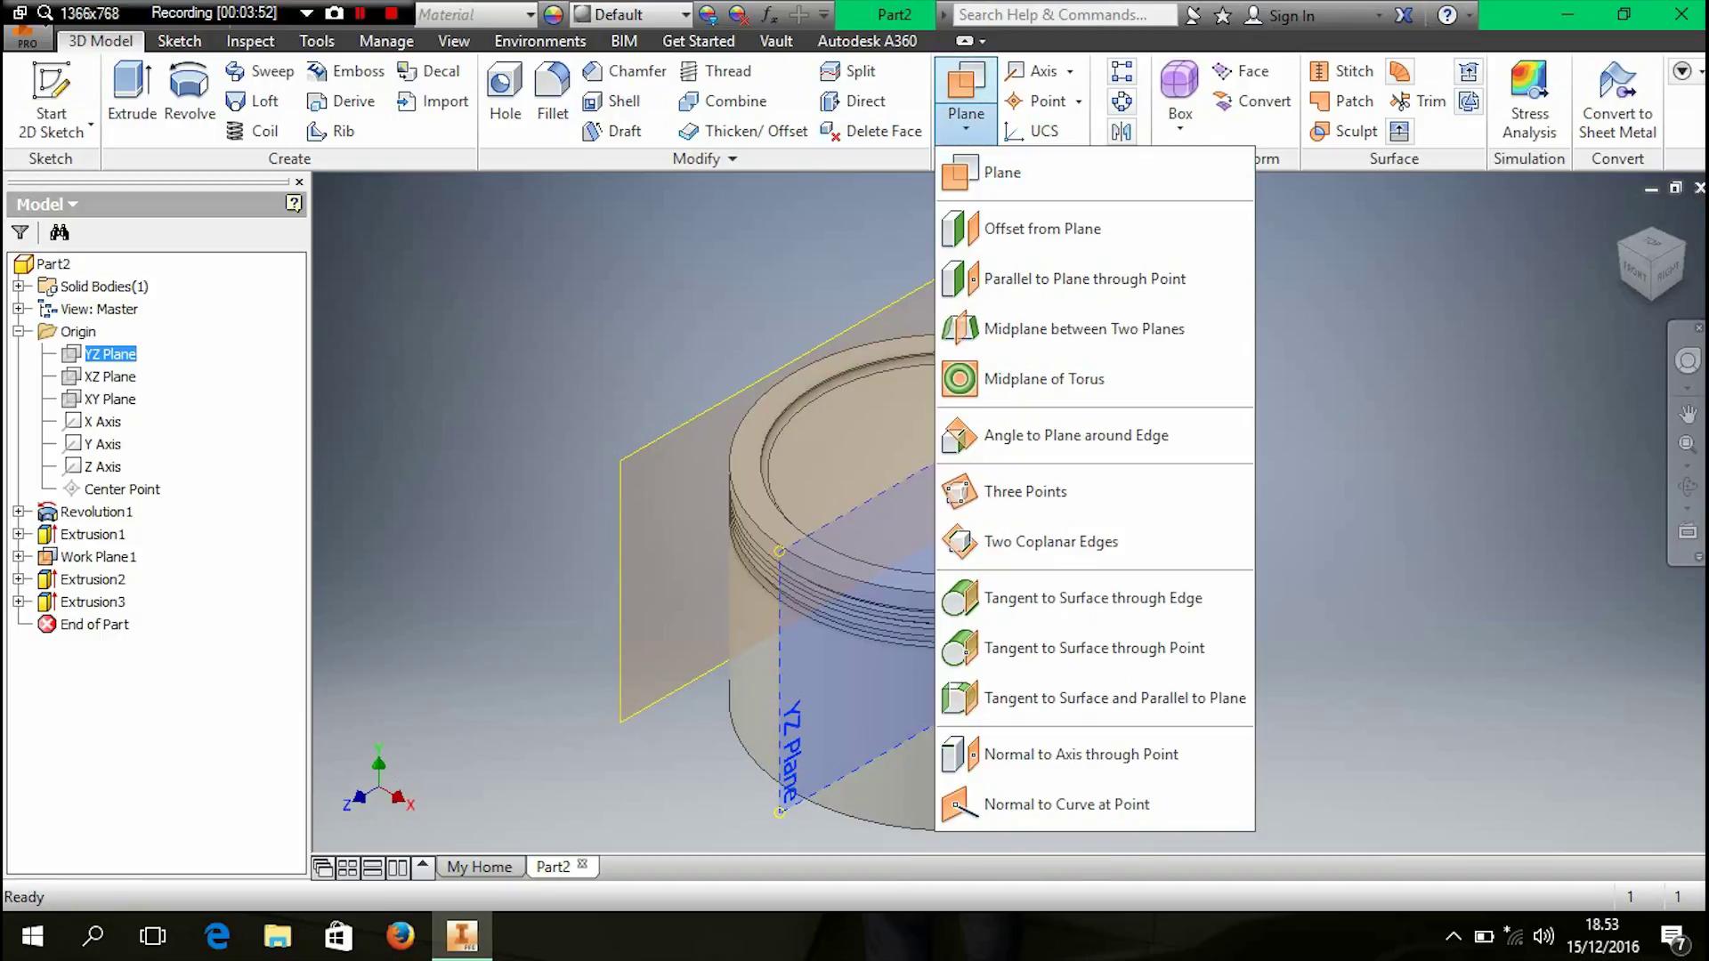
left_click(1112, 698)
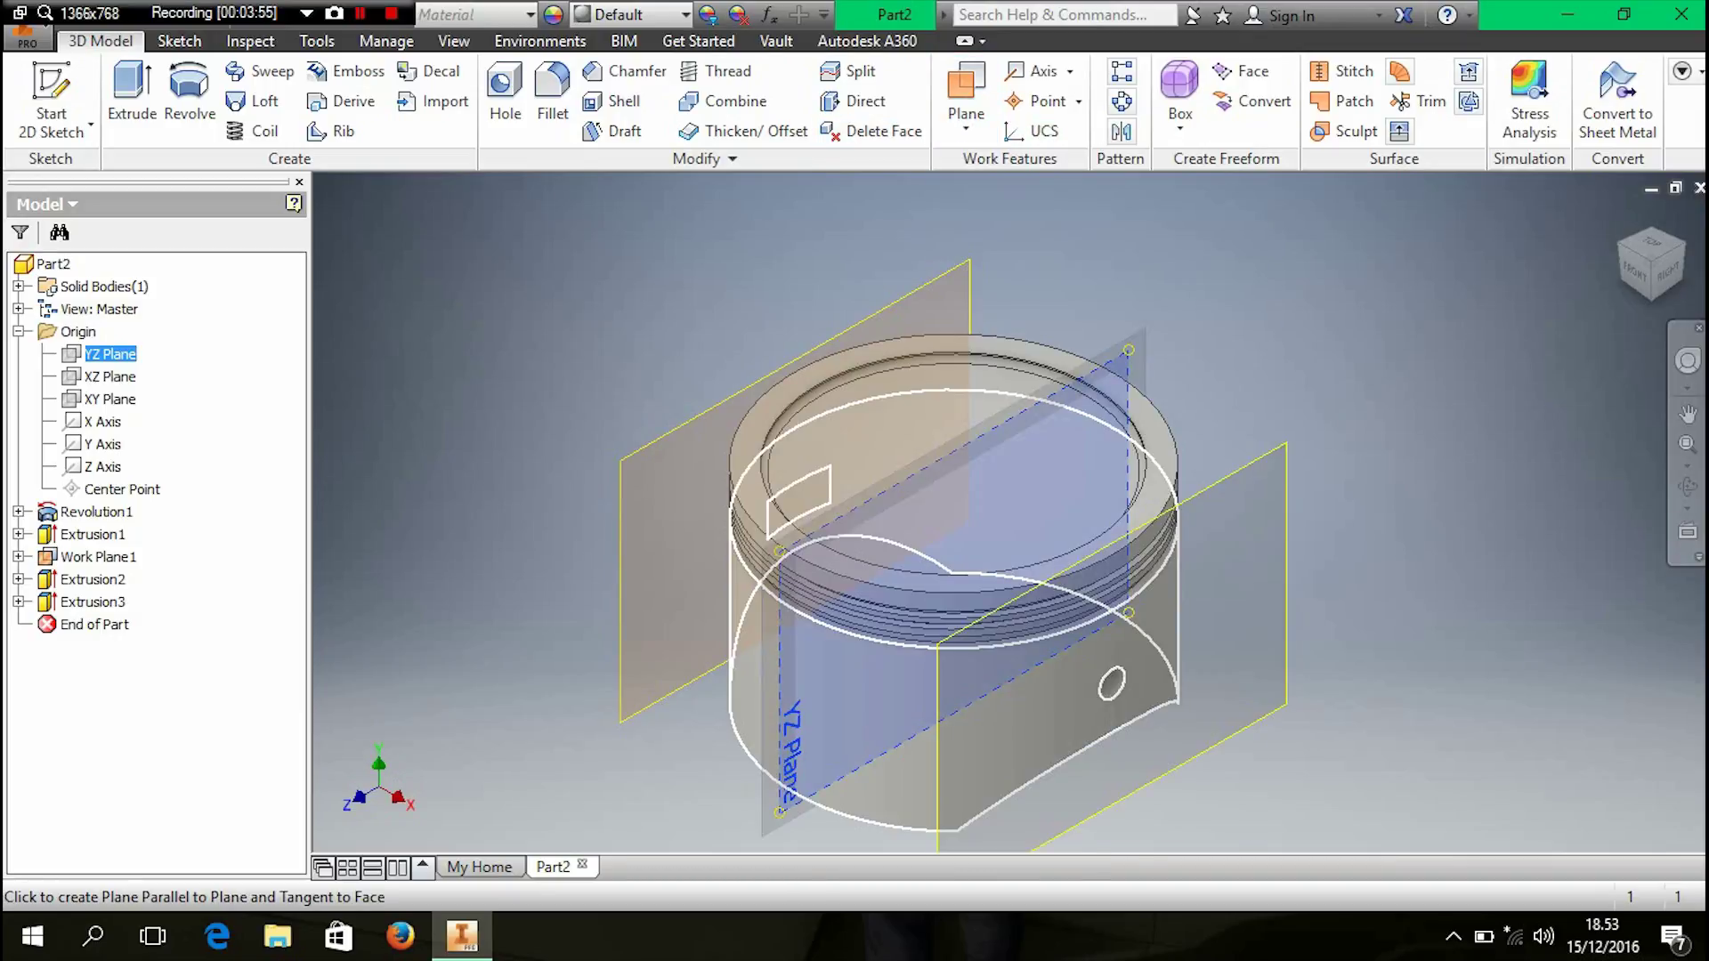
left_click(1113, 698)
- Start a sketch on the new tangent plane and draw two adjoining 10 mm squares around the pin hole, meeting on the vertical axis
right_click(1394, 497)
left_click(1392, 573)
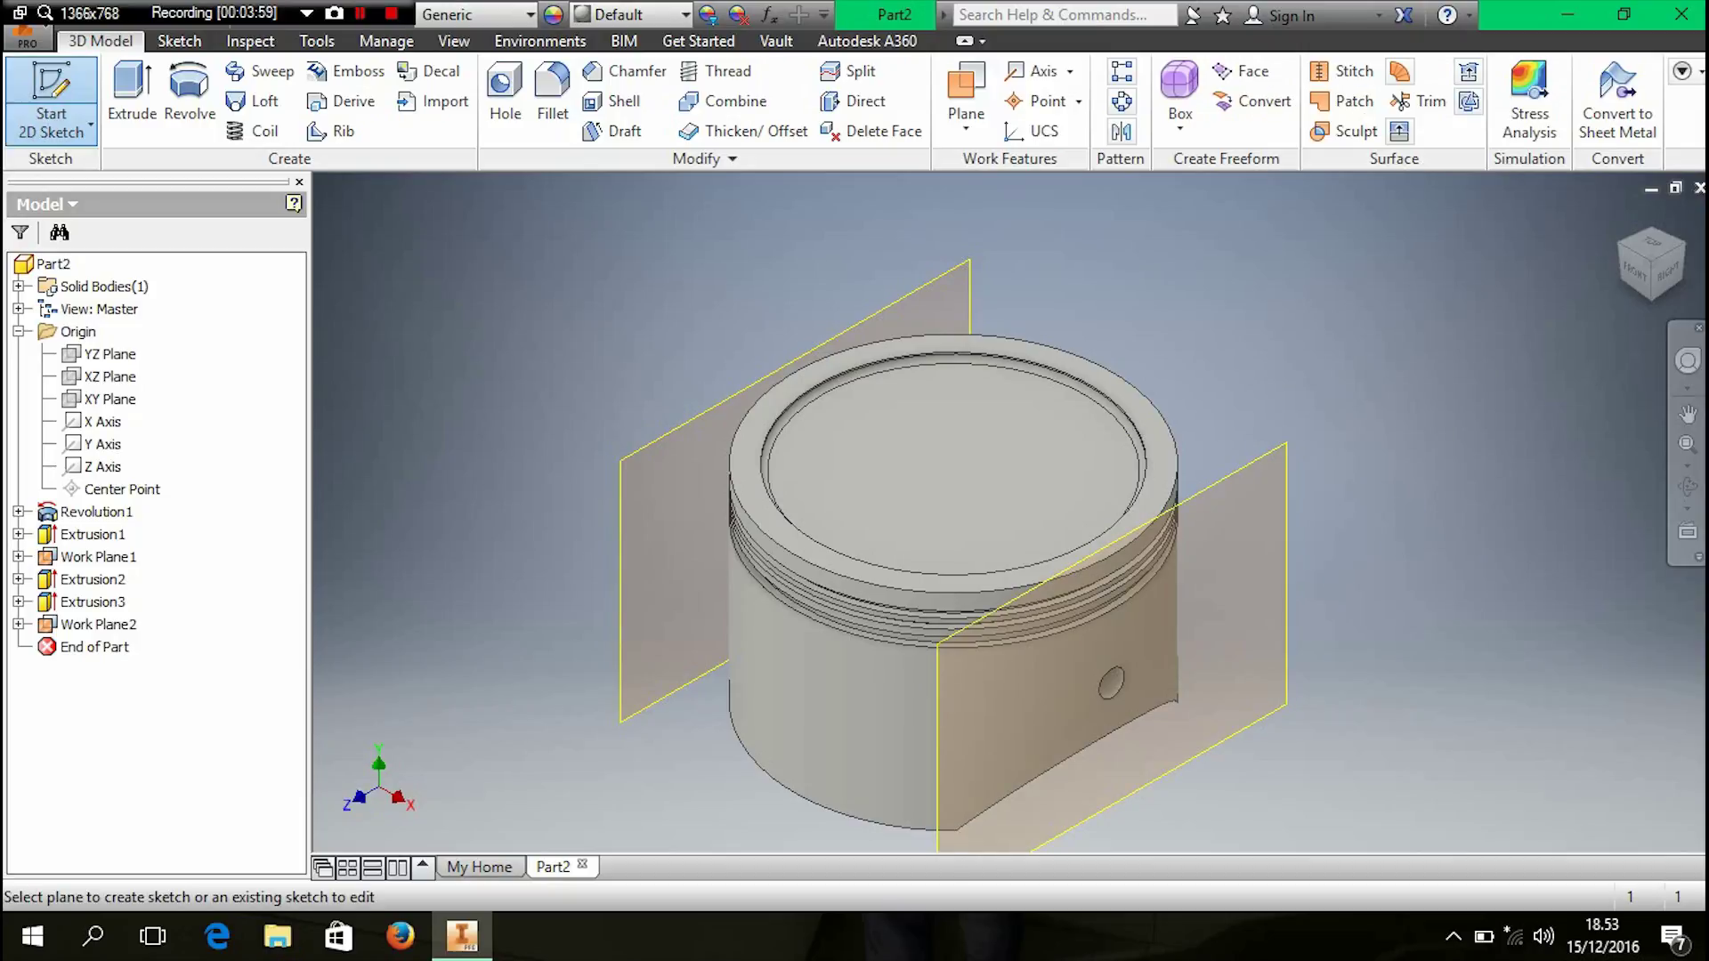
left_click(1230, 594)
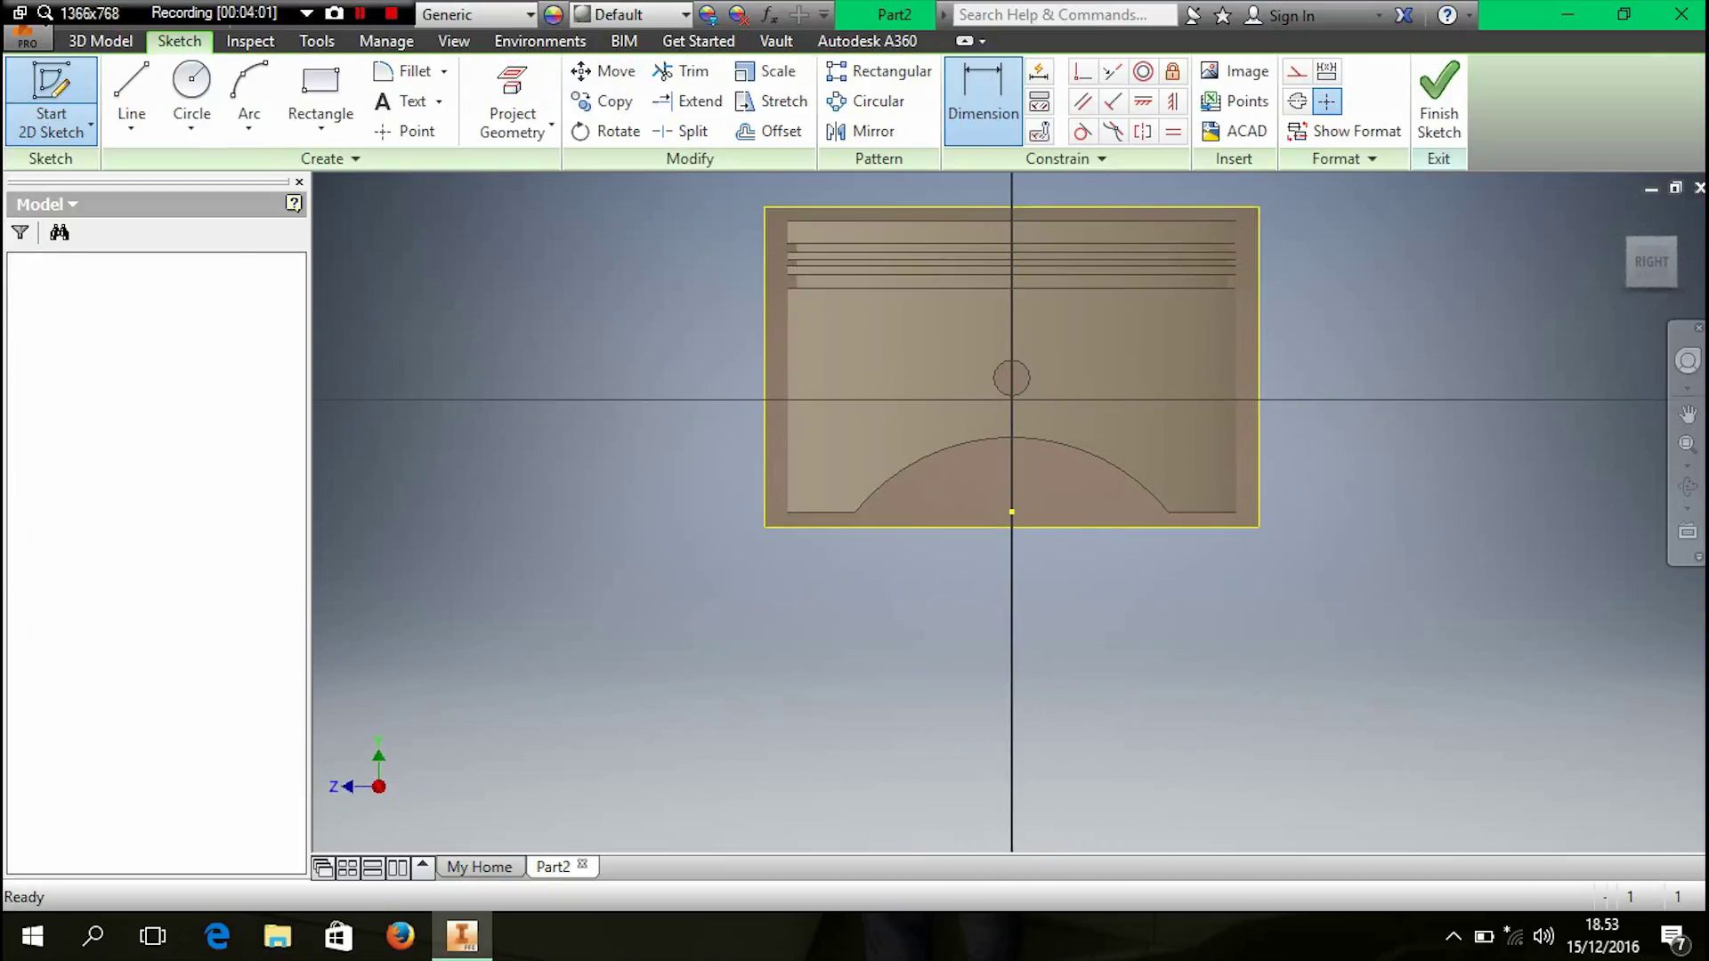
left_click(321, 94)
scroll(996, 397, "up", 3)
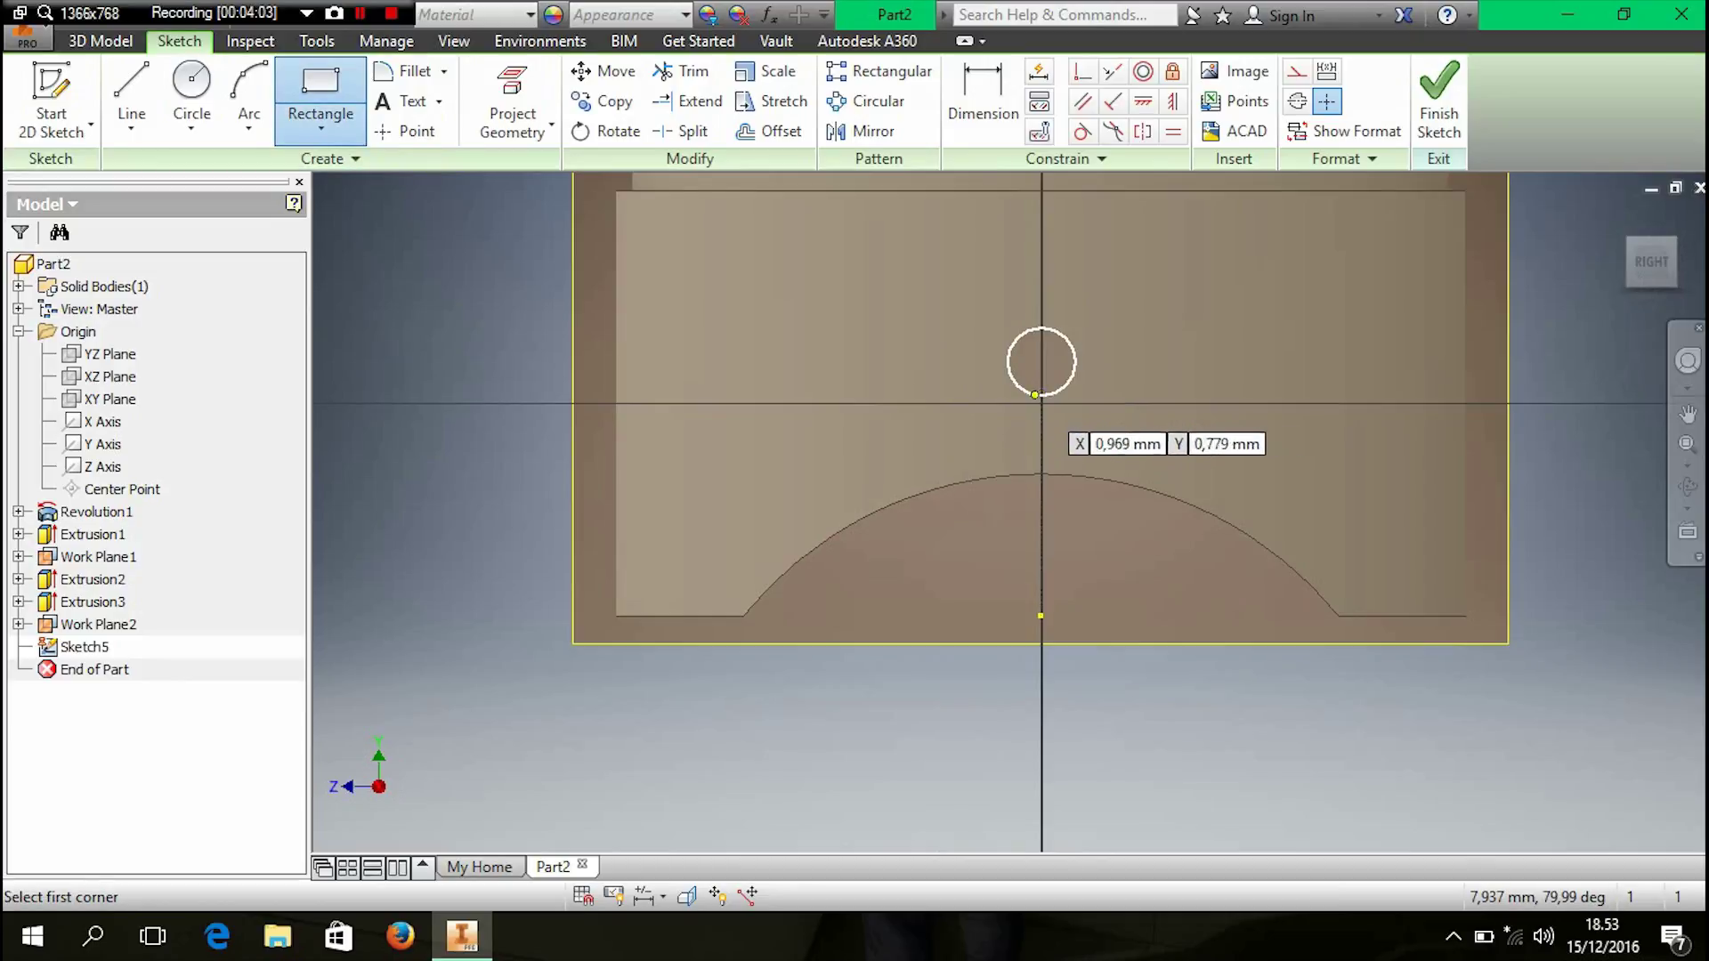
left_click(1041, 404)
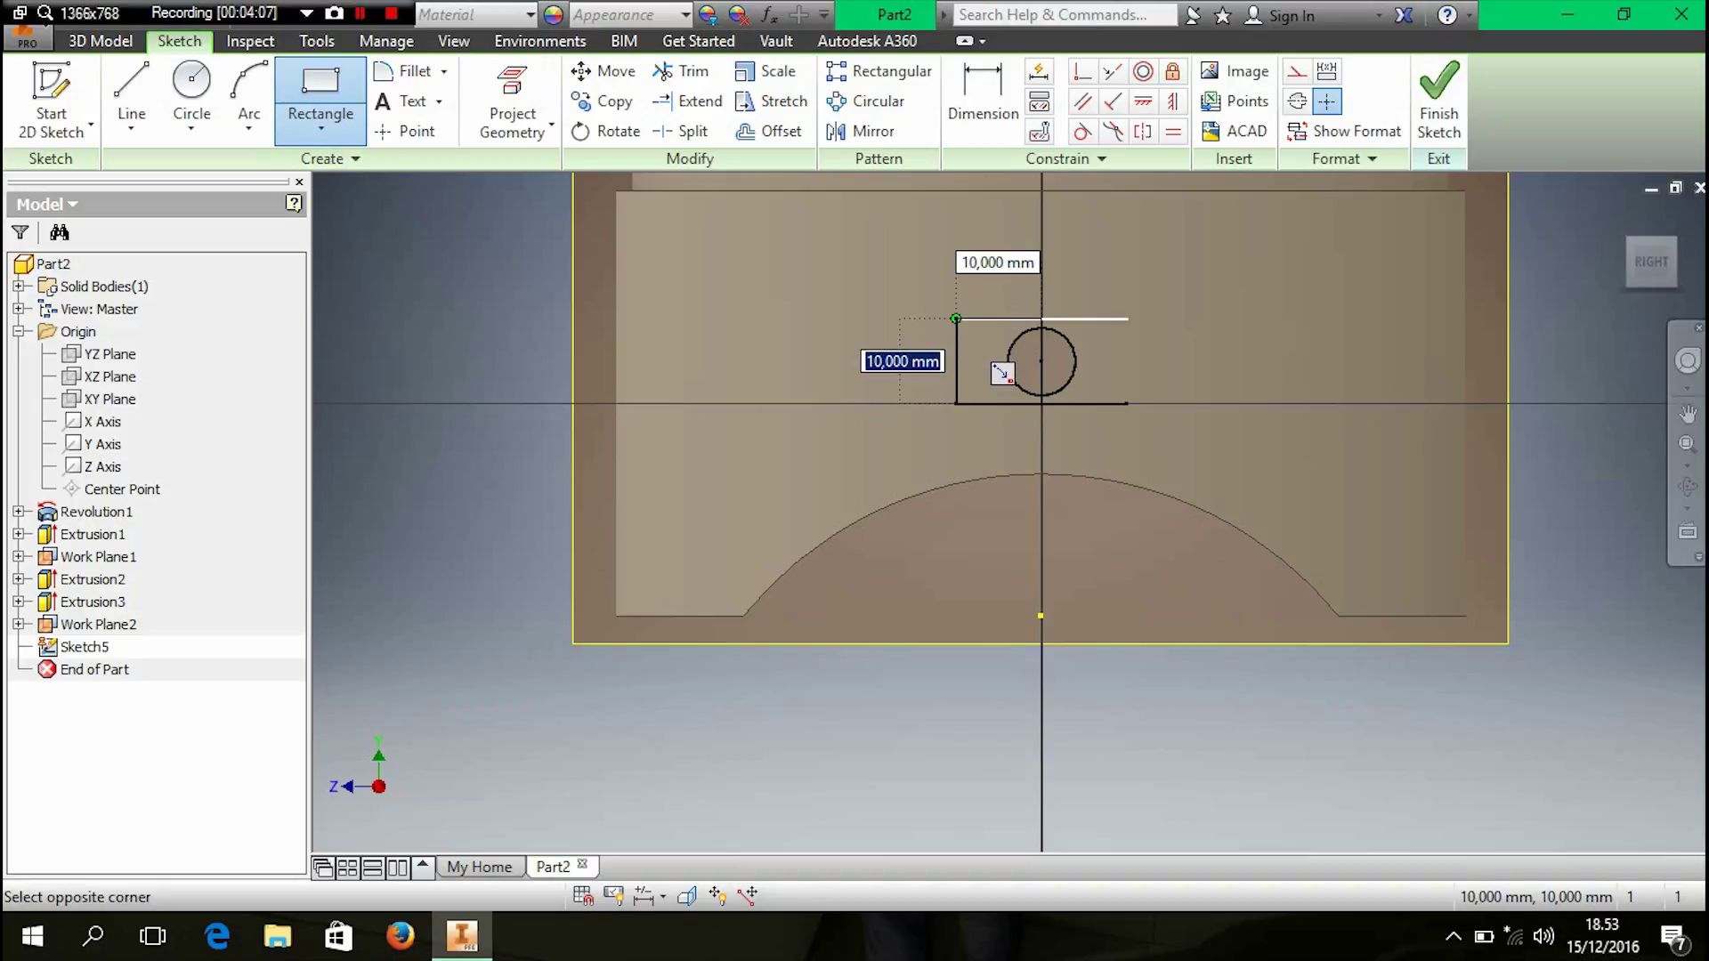
left_click(956, 319)
left_click(1042, 403)
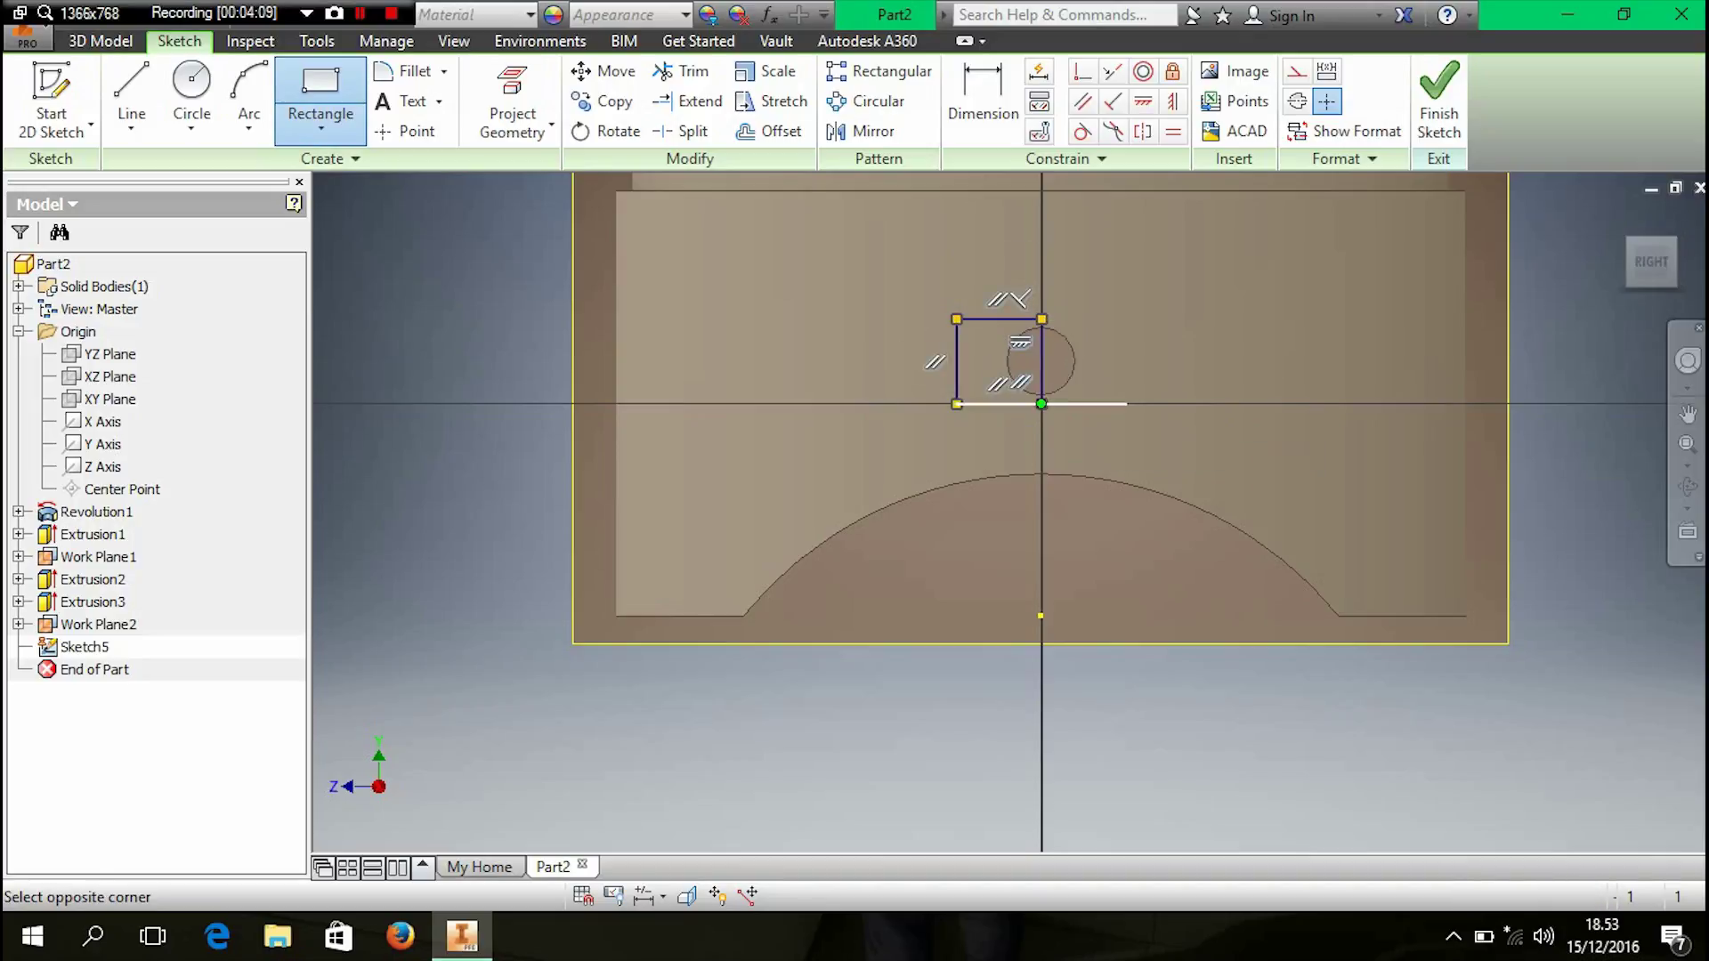
left_click(1126, 319)
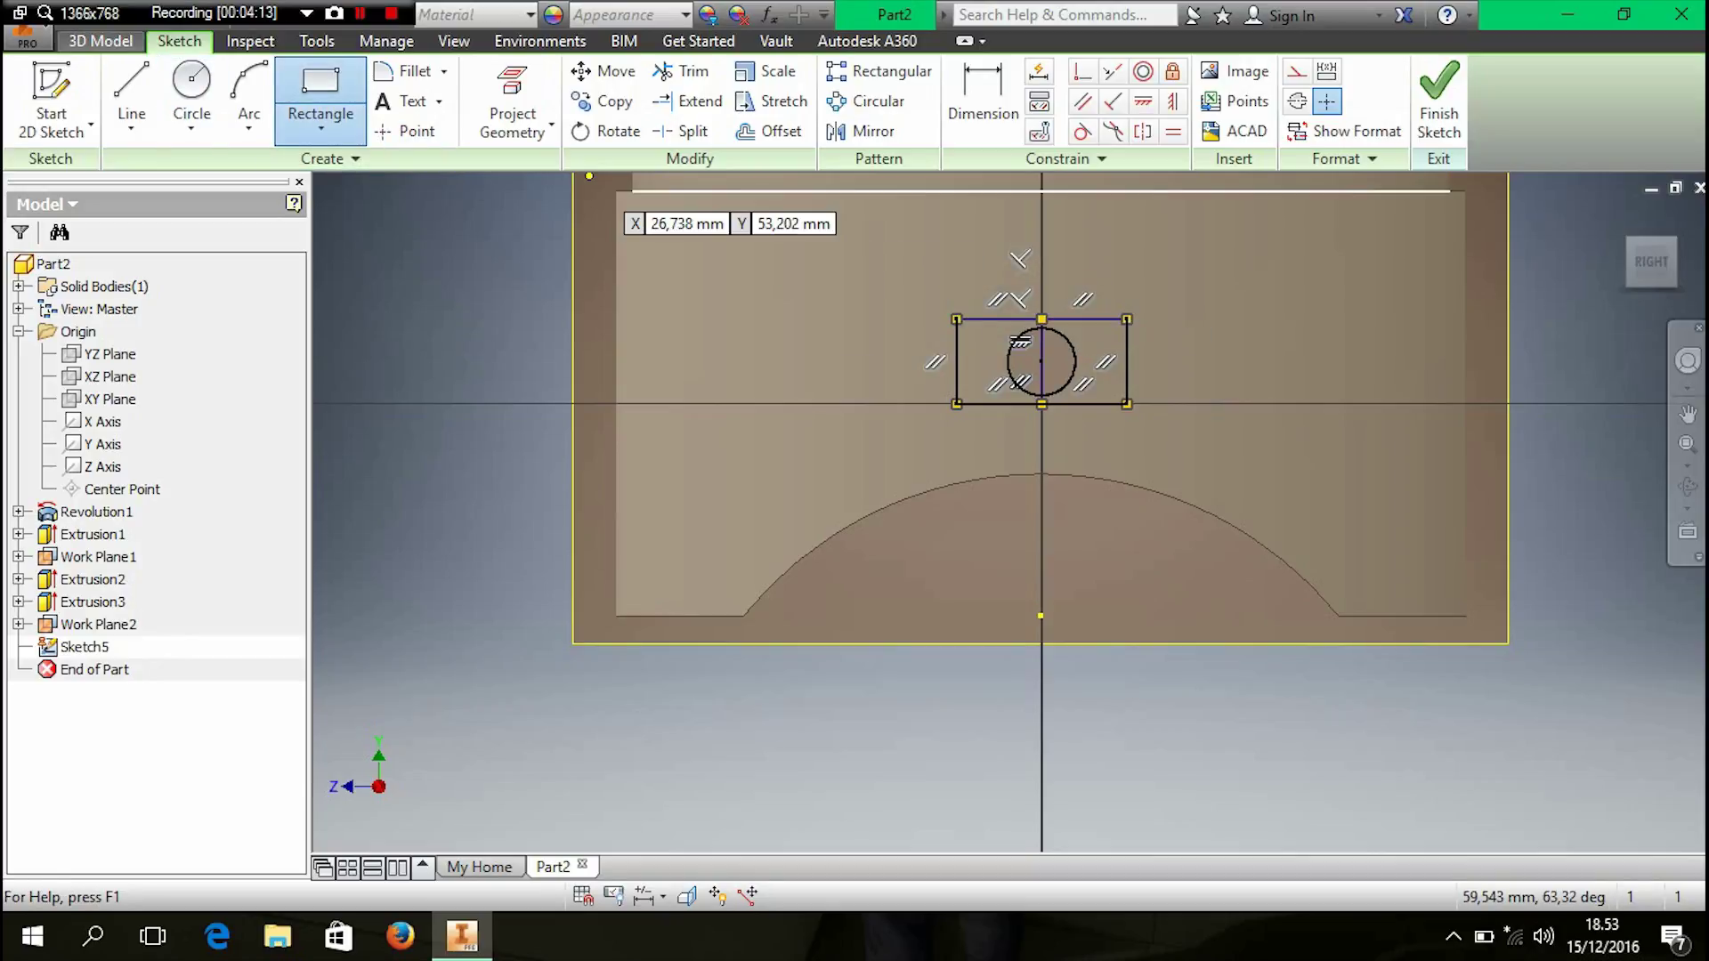
- Extrude the rectangular profile as a 3 mm deep cut, directed into the piston's side
left_click(101, 41)
left_click(131, 89)
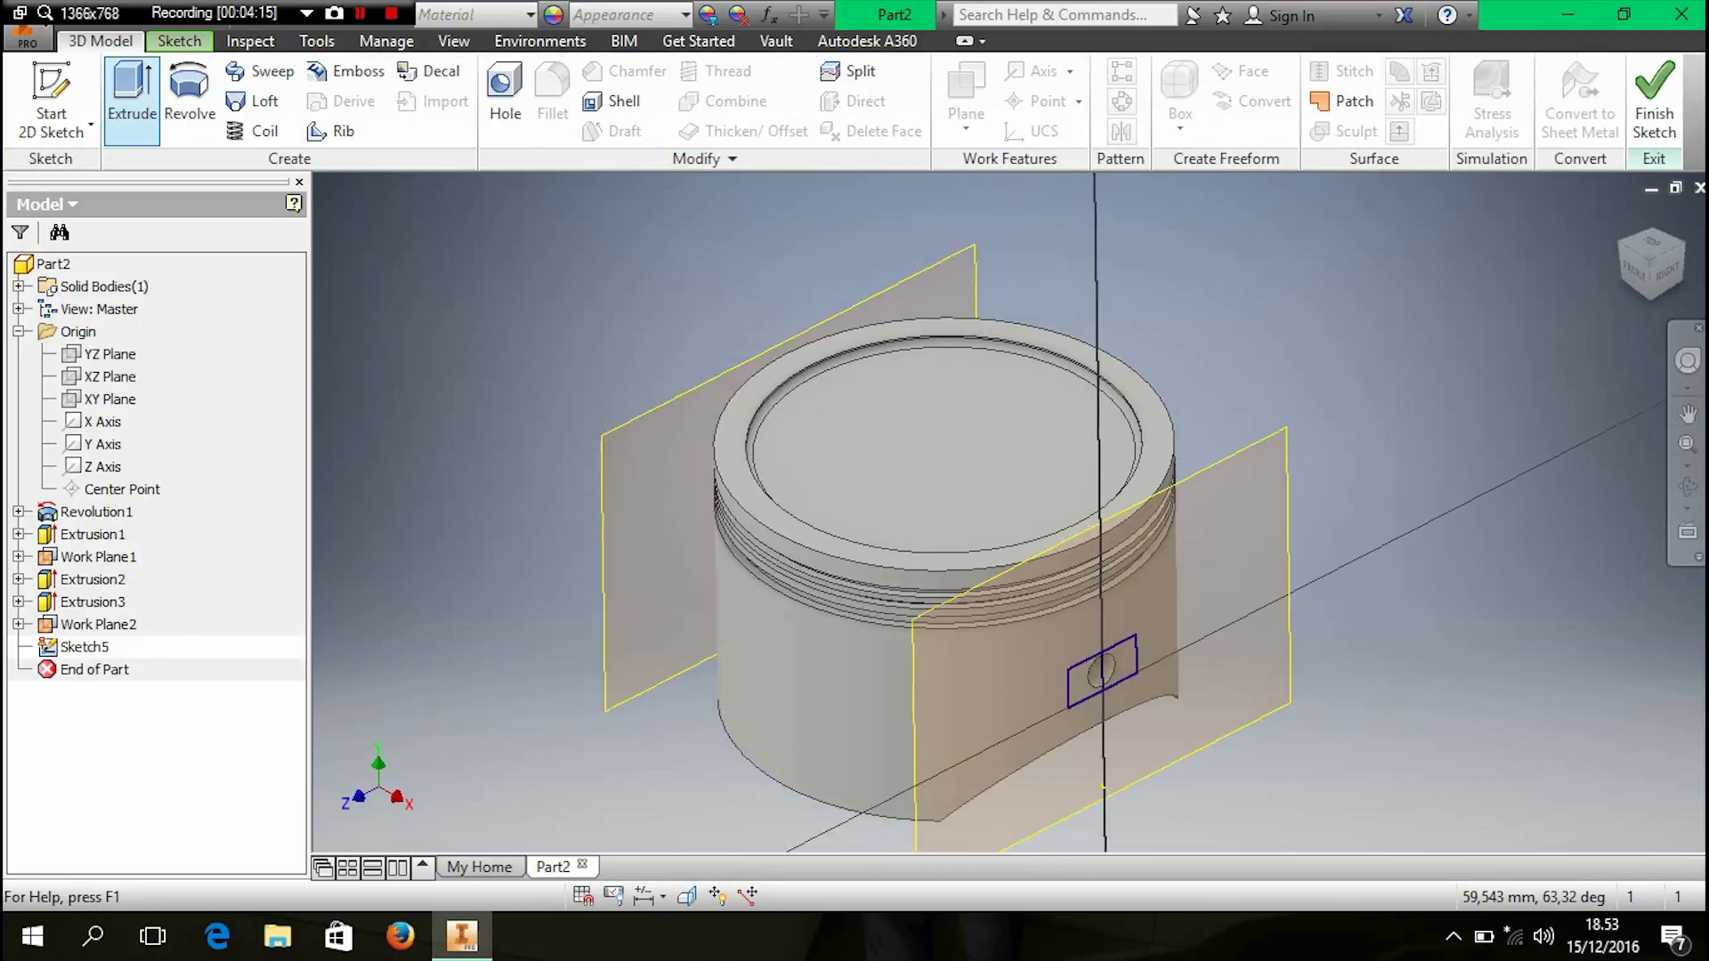
left_click(1095, 699)
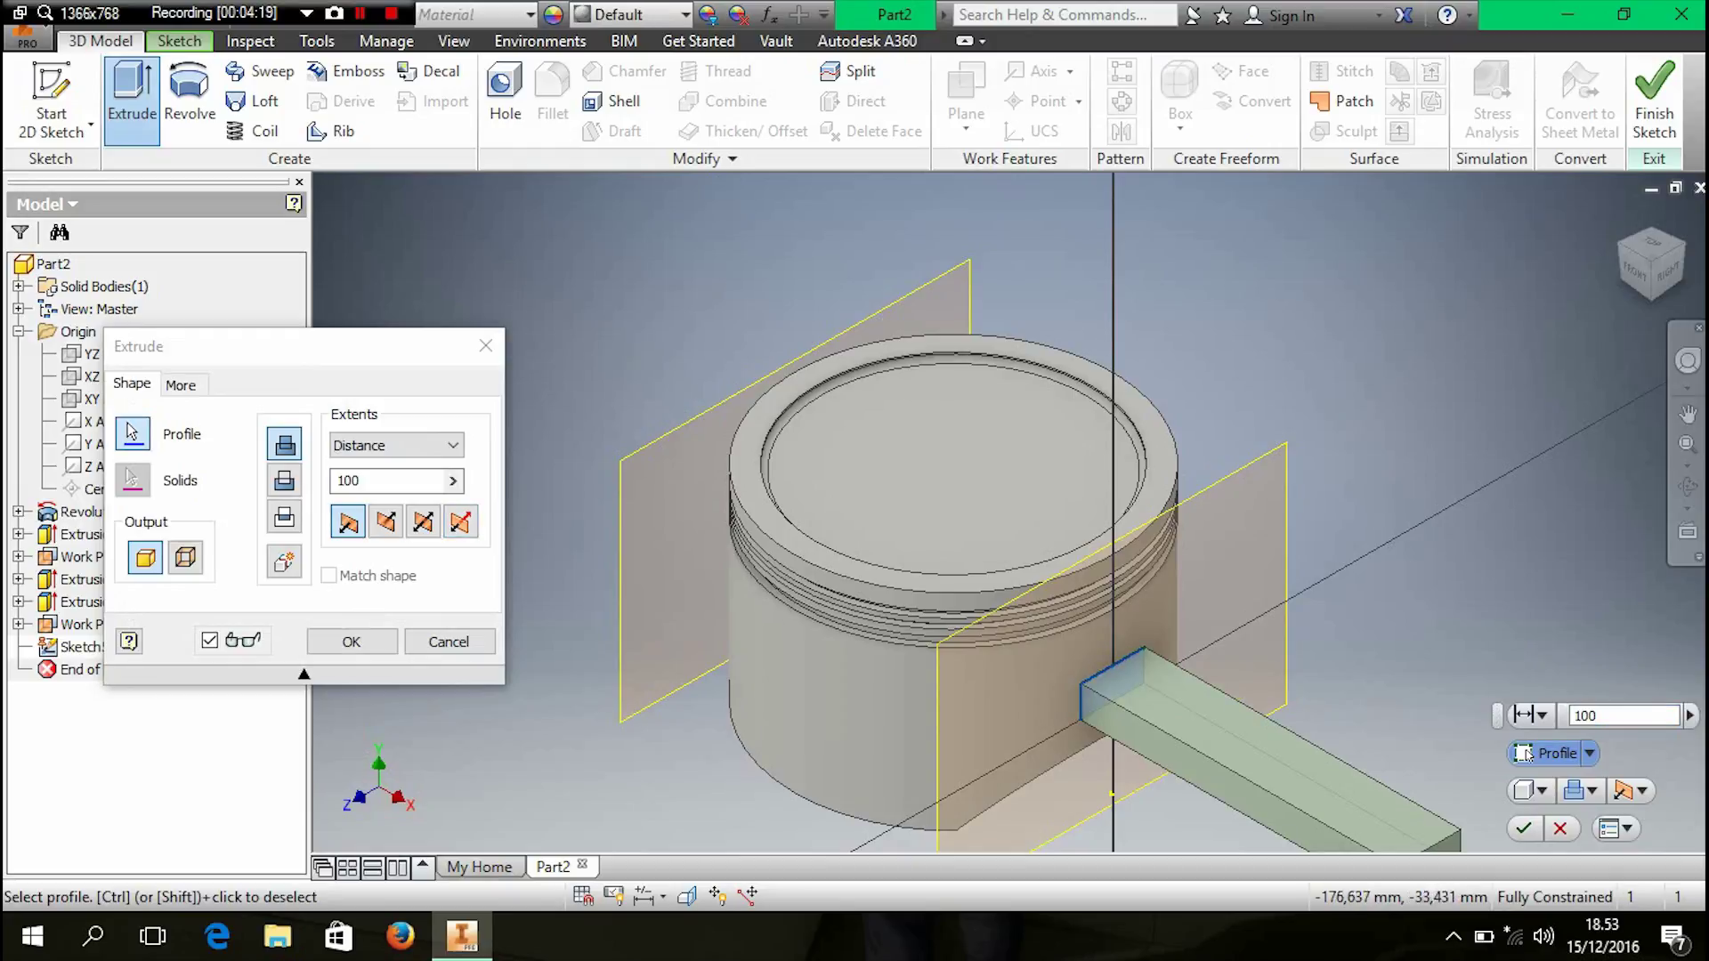
left_click(385, 521)
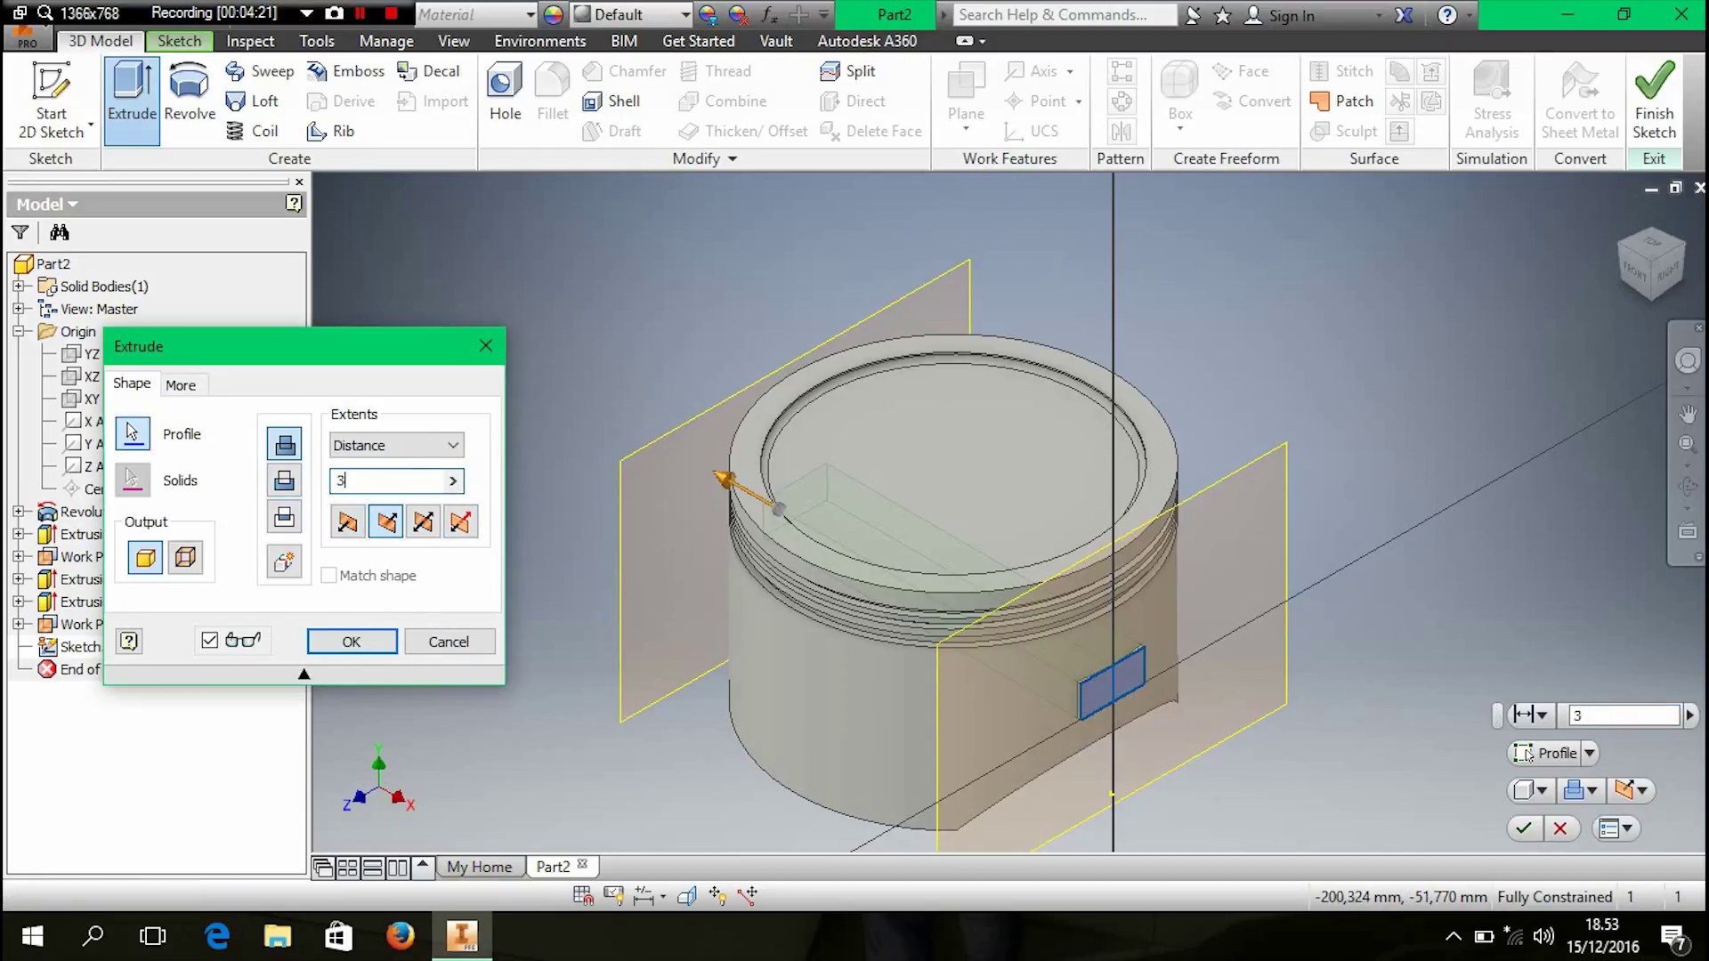
left_click(284, 480)
left_click(352, 641)
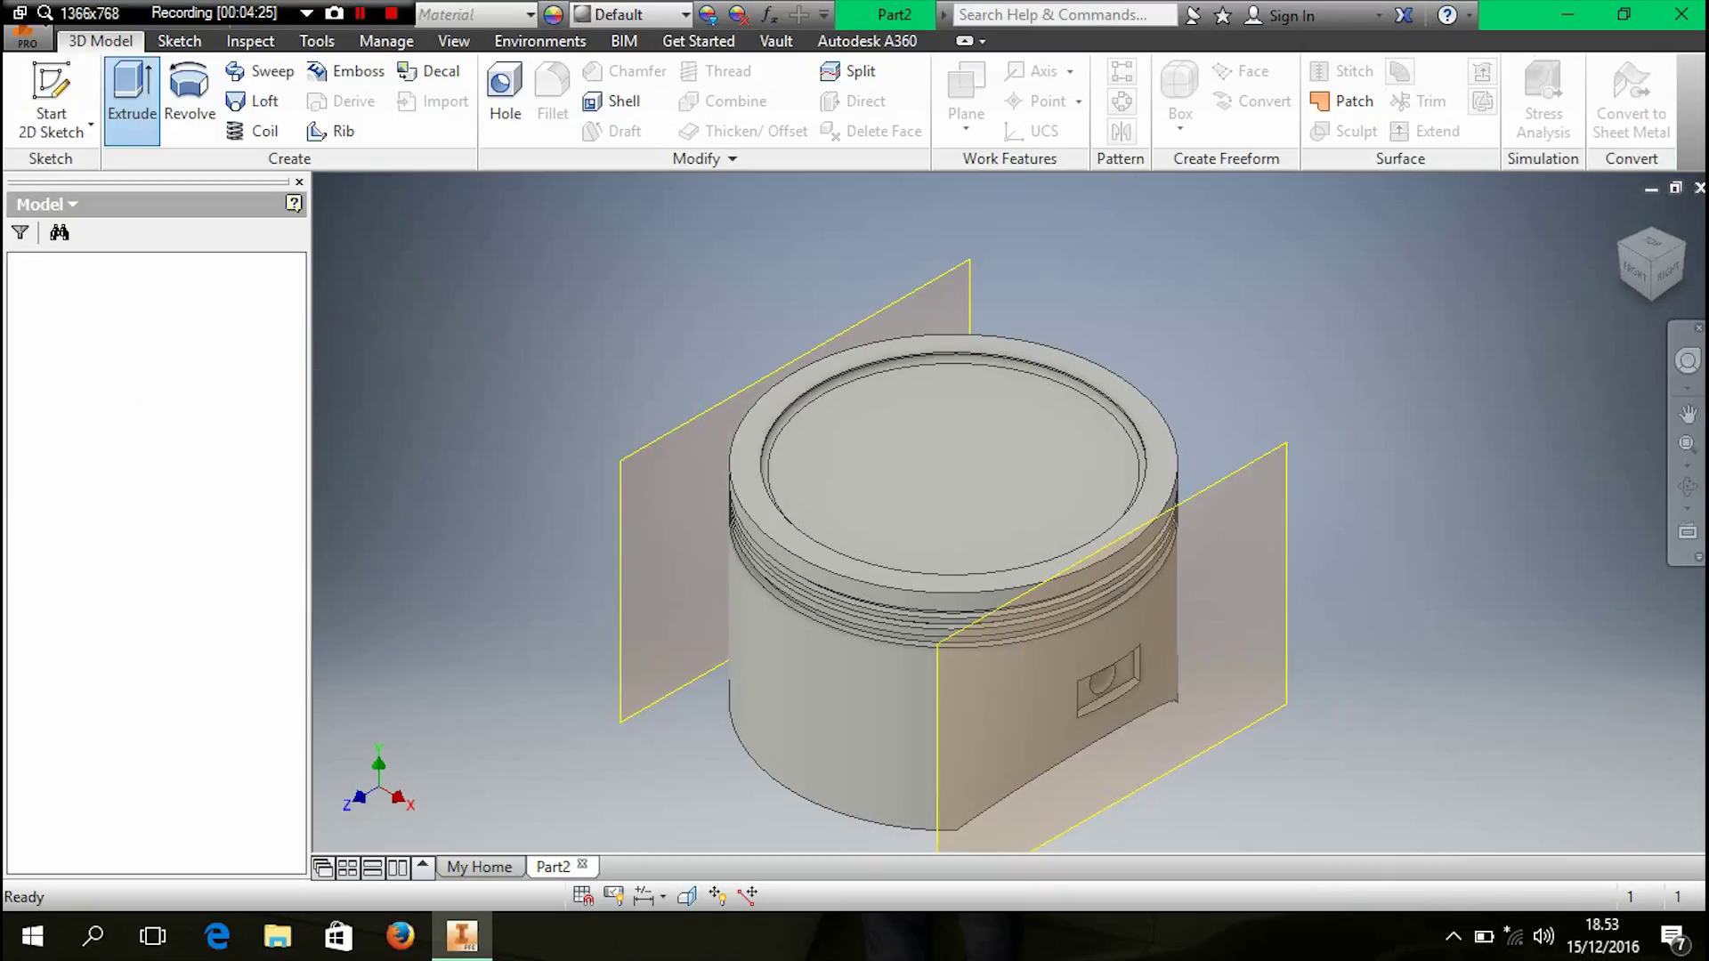
- Shell the piston with a 5 mm wall thickness, removing the arched face of the skirt opening
left_click(1688, 487)
left_click_drag(1011, 623, 926, 383)
left_click_drag(908, 445, 894, 389)
right_click(895, 389)
left_click(983, 389)
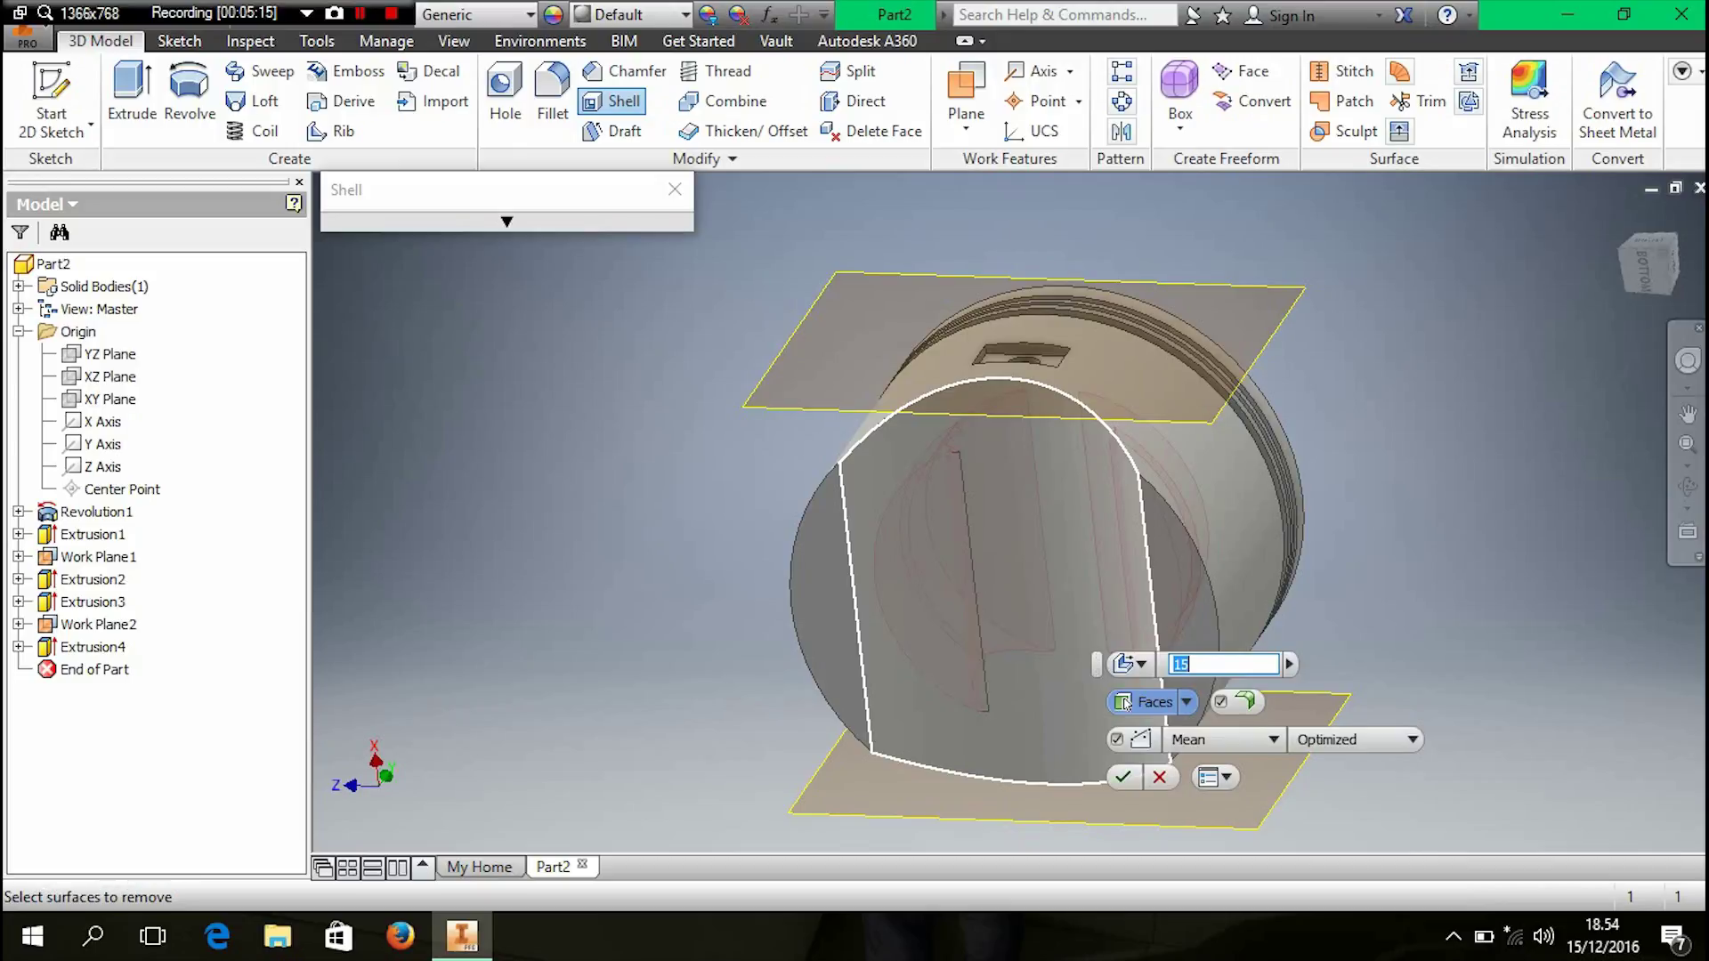
left_click(873, 496)
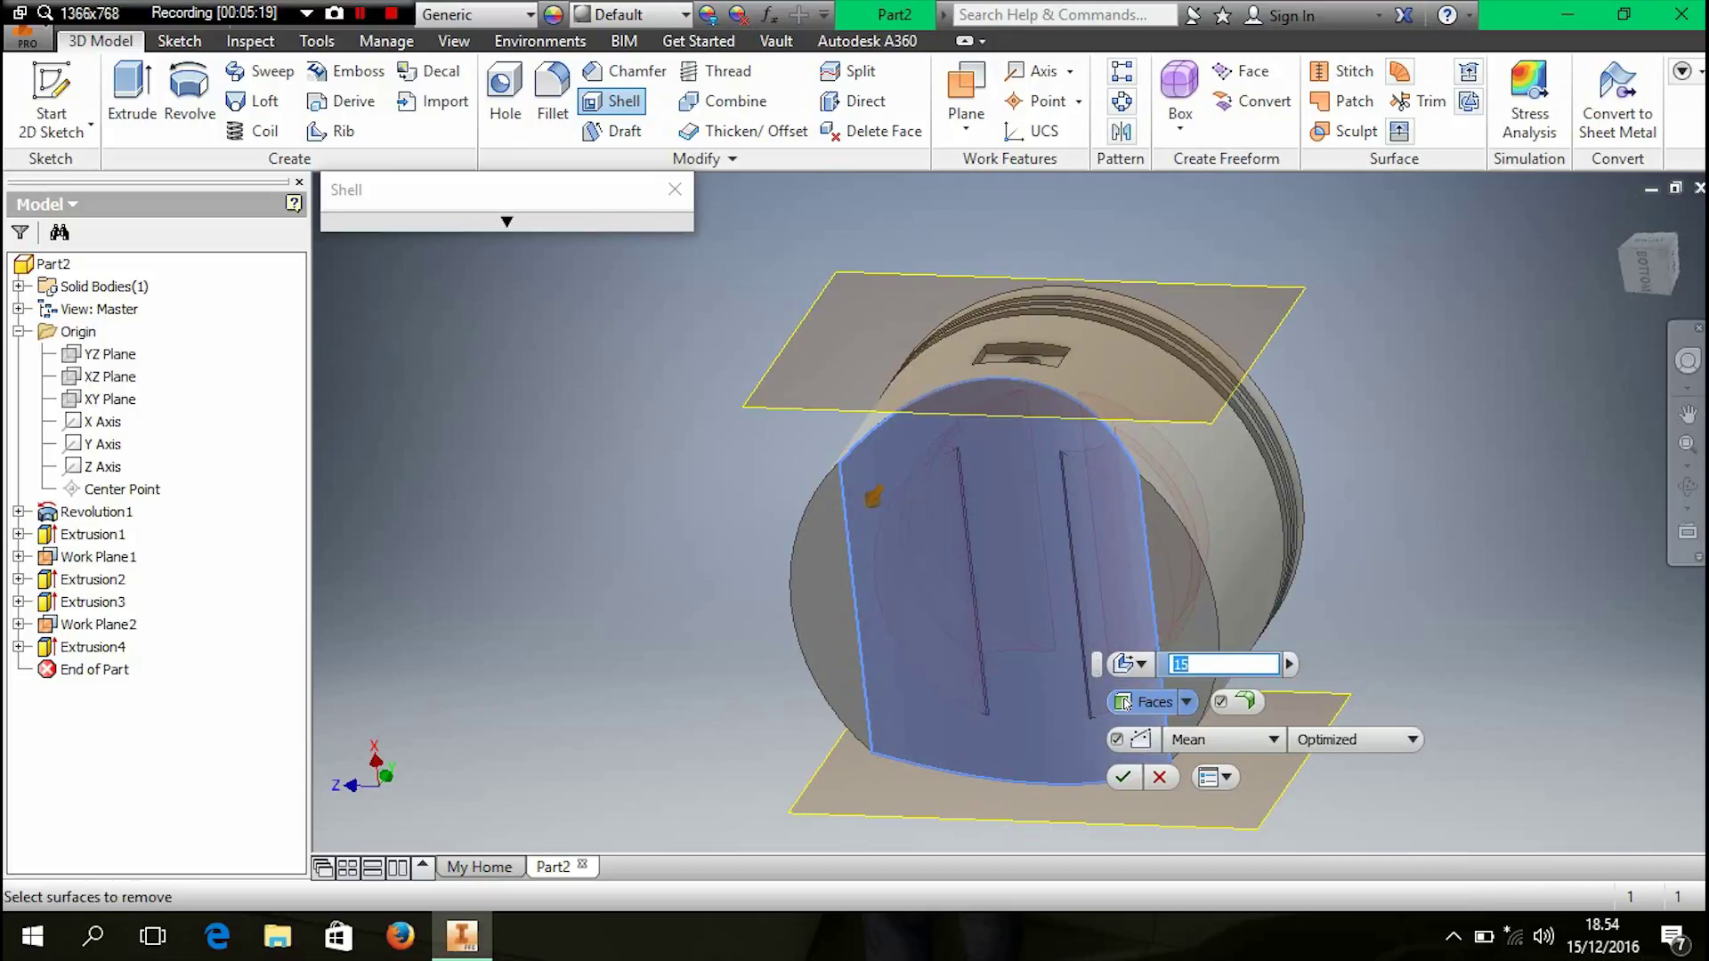
key("BackSpace")
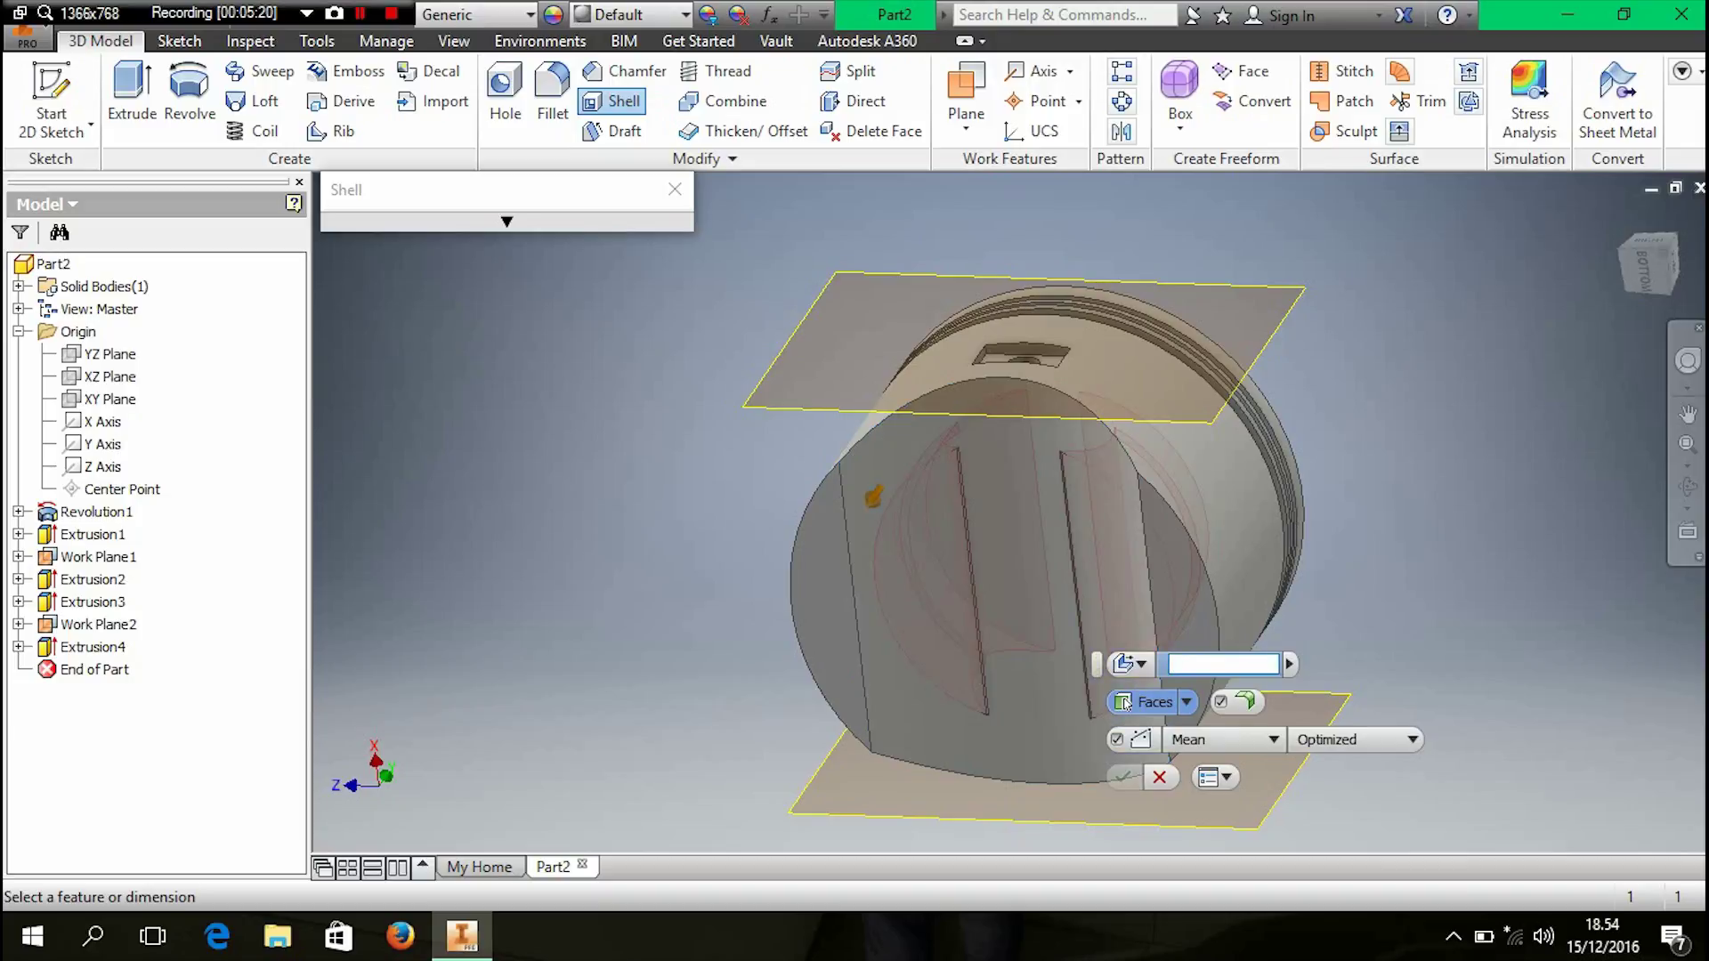
left_click(1126, 703)
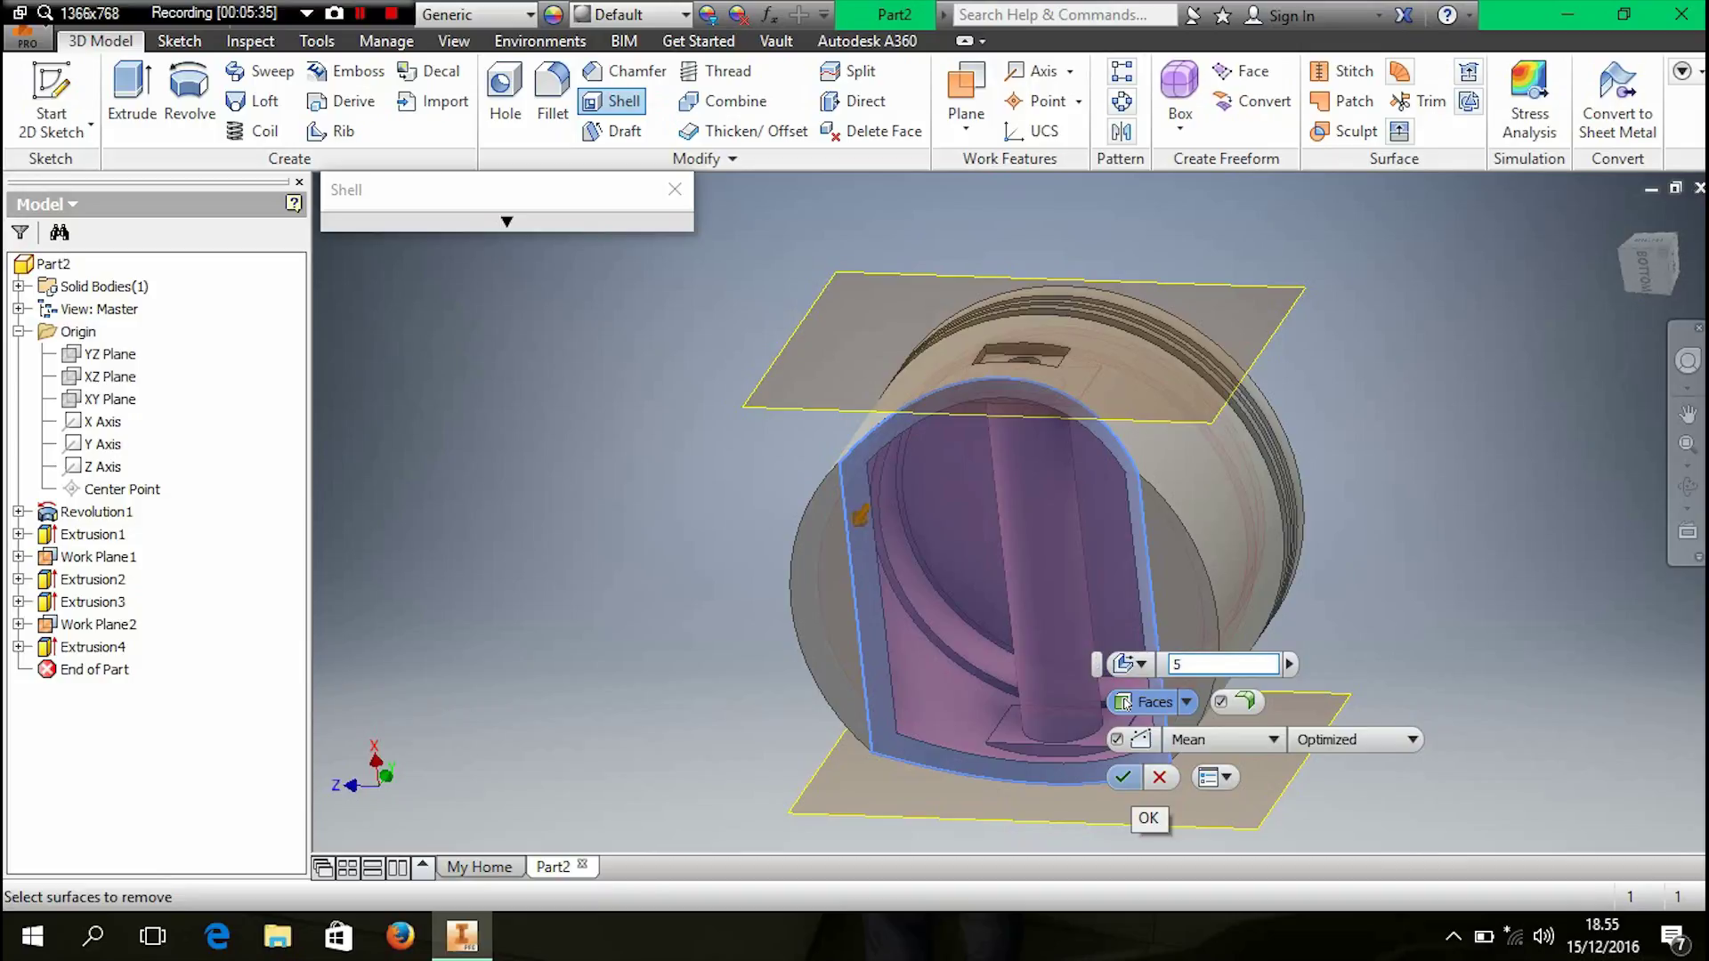
left_click(1123, 777)
- Sketch a circle on the YZ plane, concentric with the pin hole and matching its edge, and try to extrude it
middle_click_drag(1032, 569, 1068, 757, "shift")
middle_click_drag(1122, 570, 890, 361, "shift")
right_click(1058, 462)
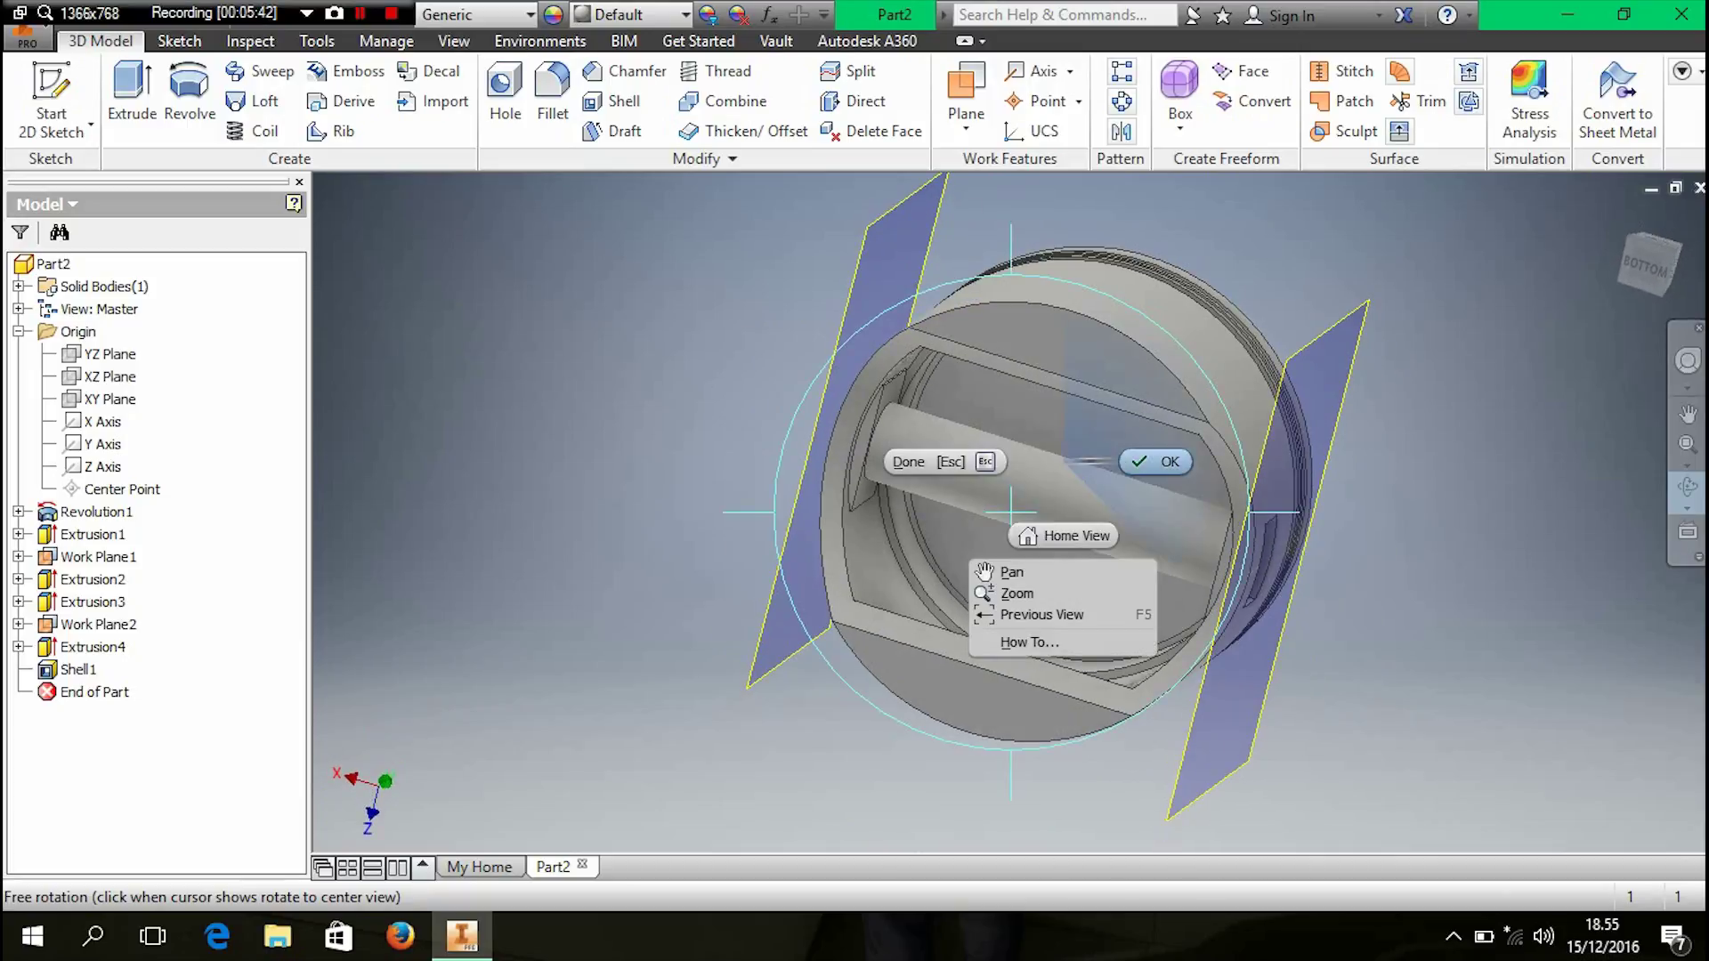
left_click(1156, 464)
left_click(1098, 472)
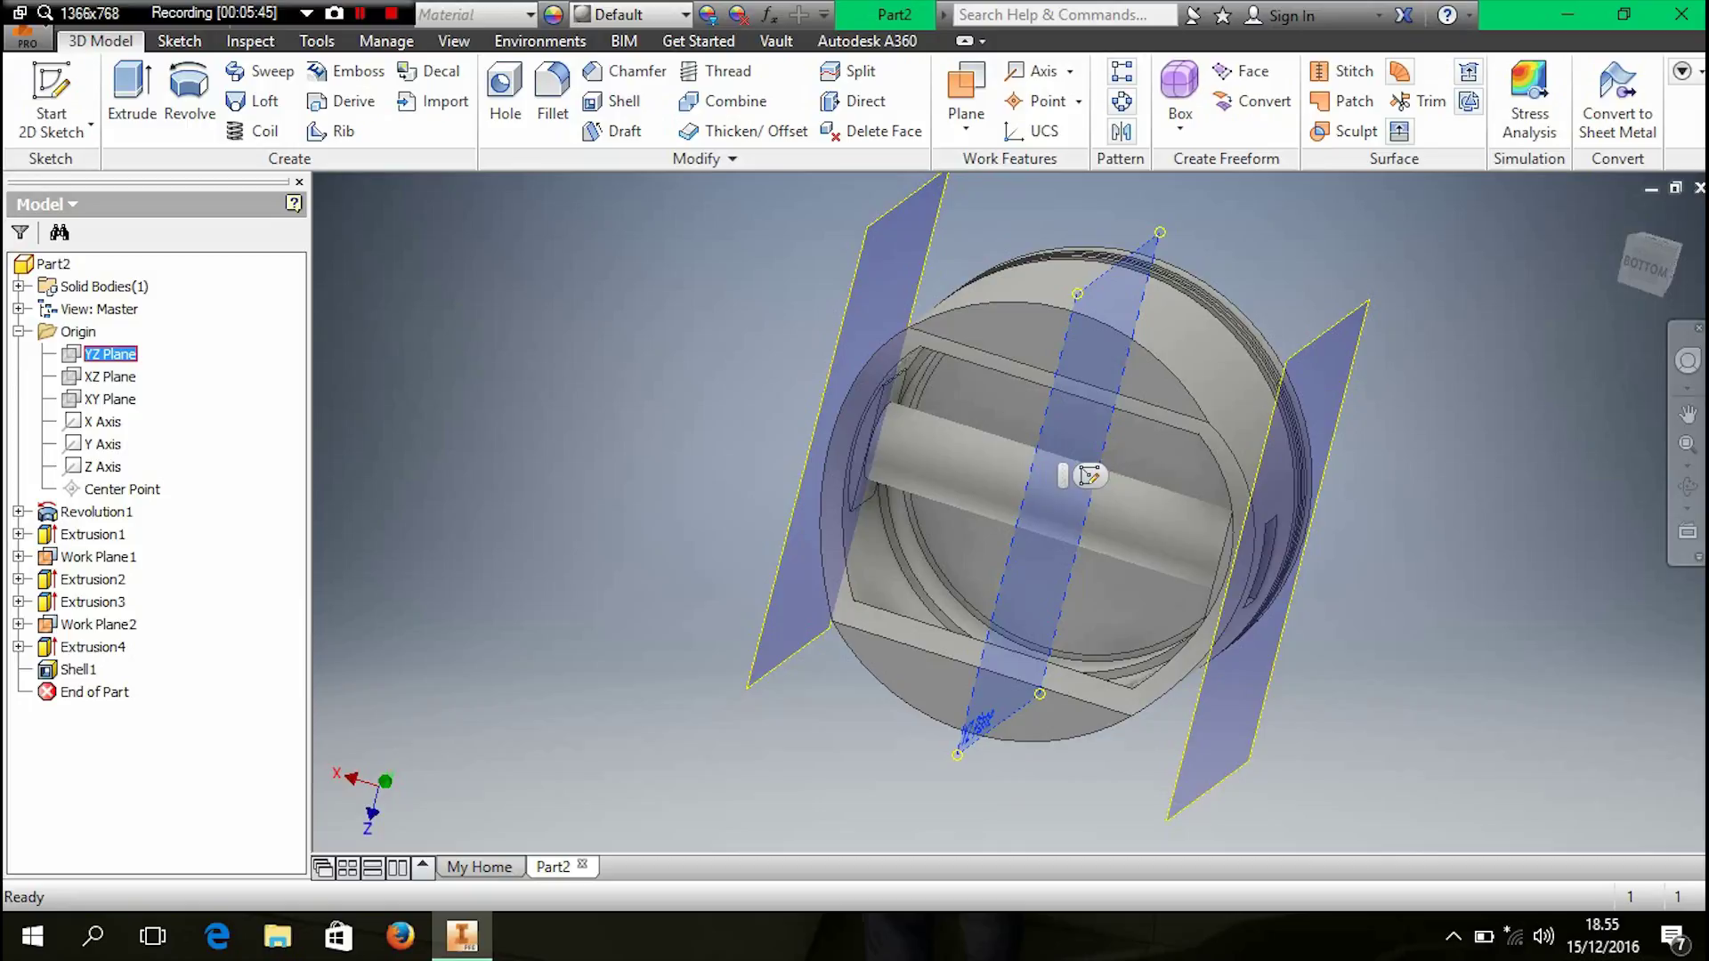
left_click(1090, 475)
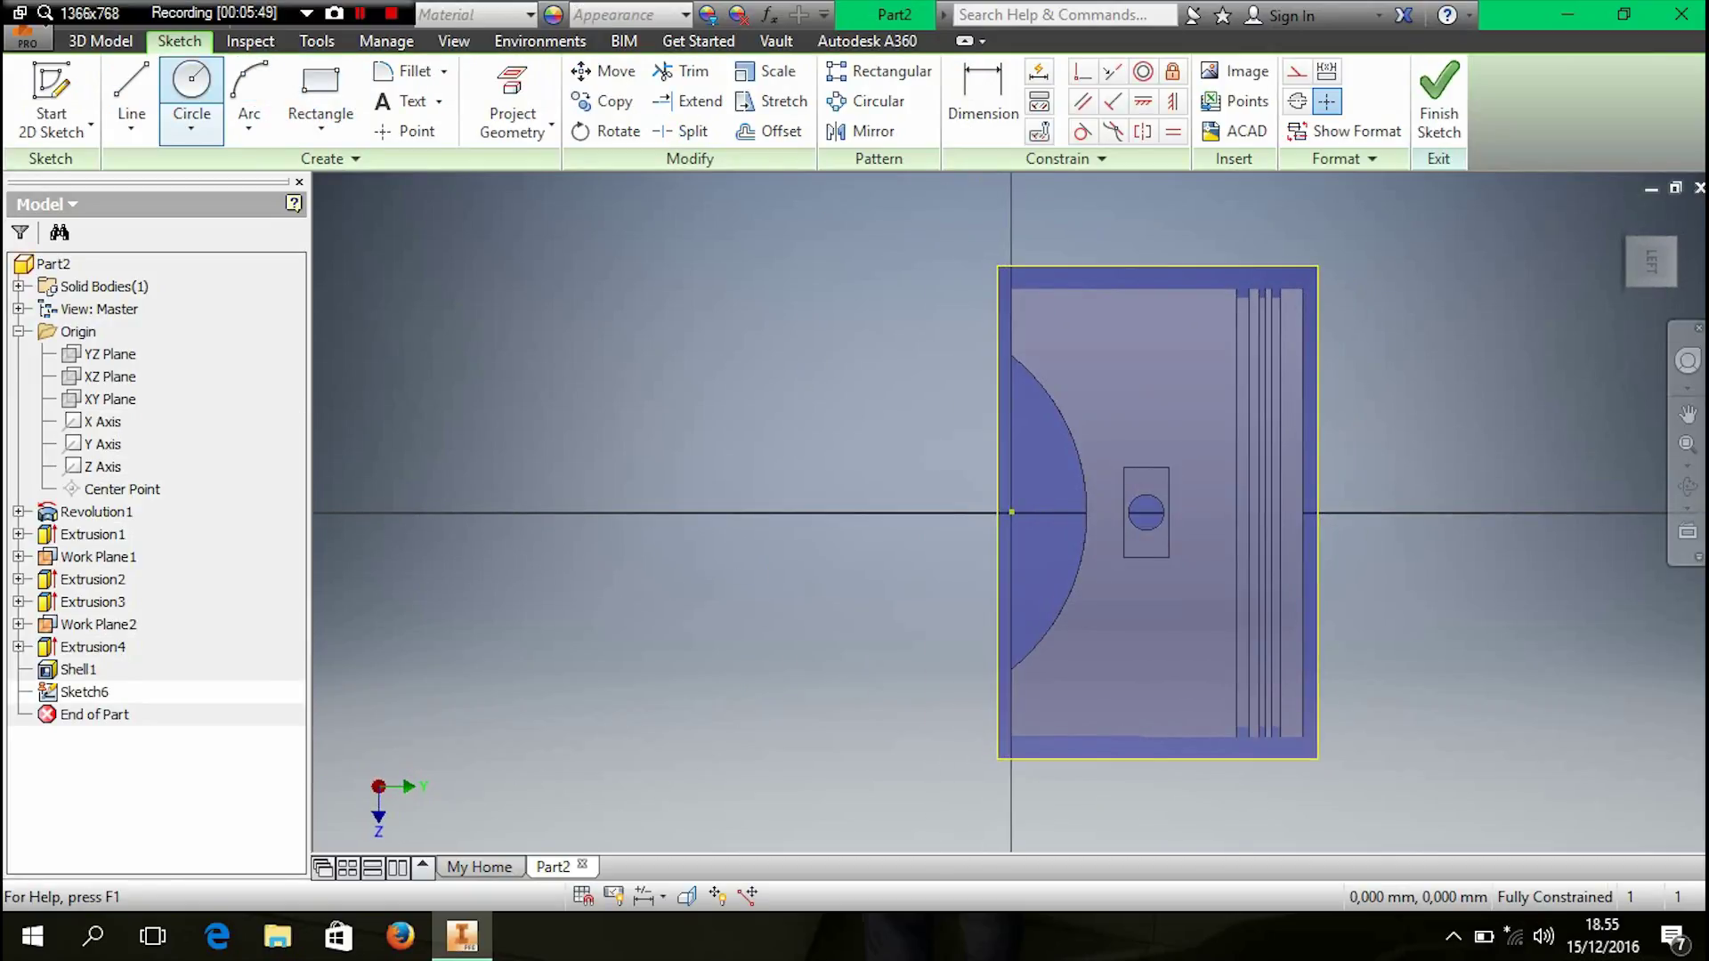
left_click(191, 89)
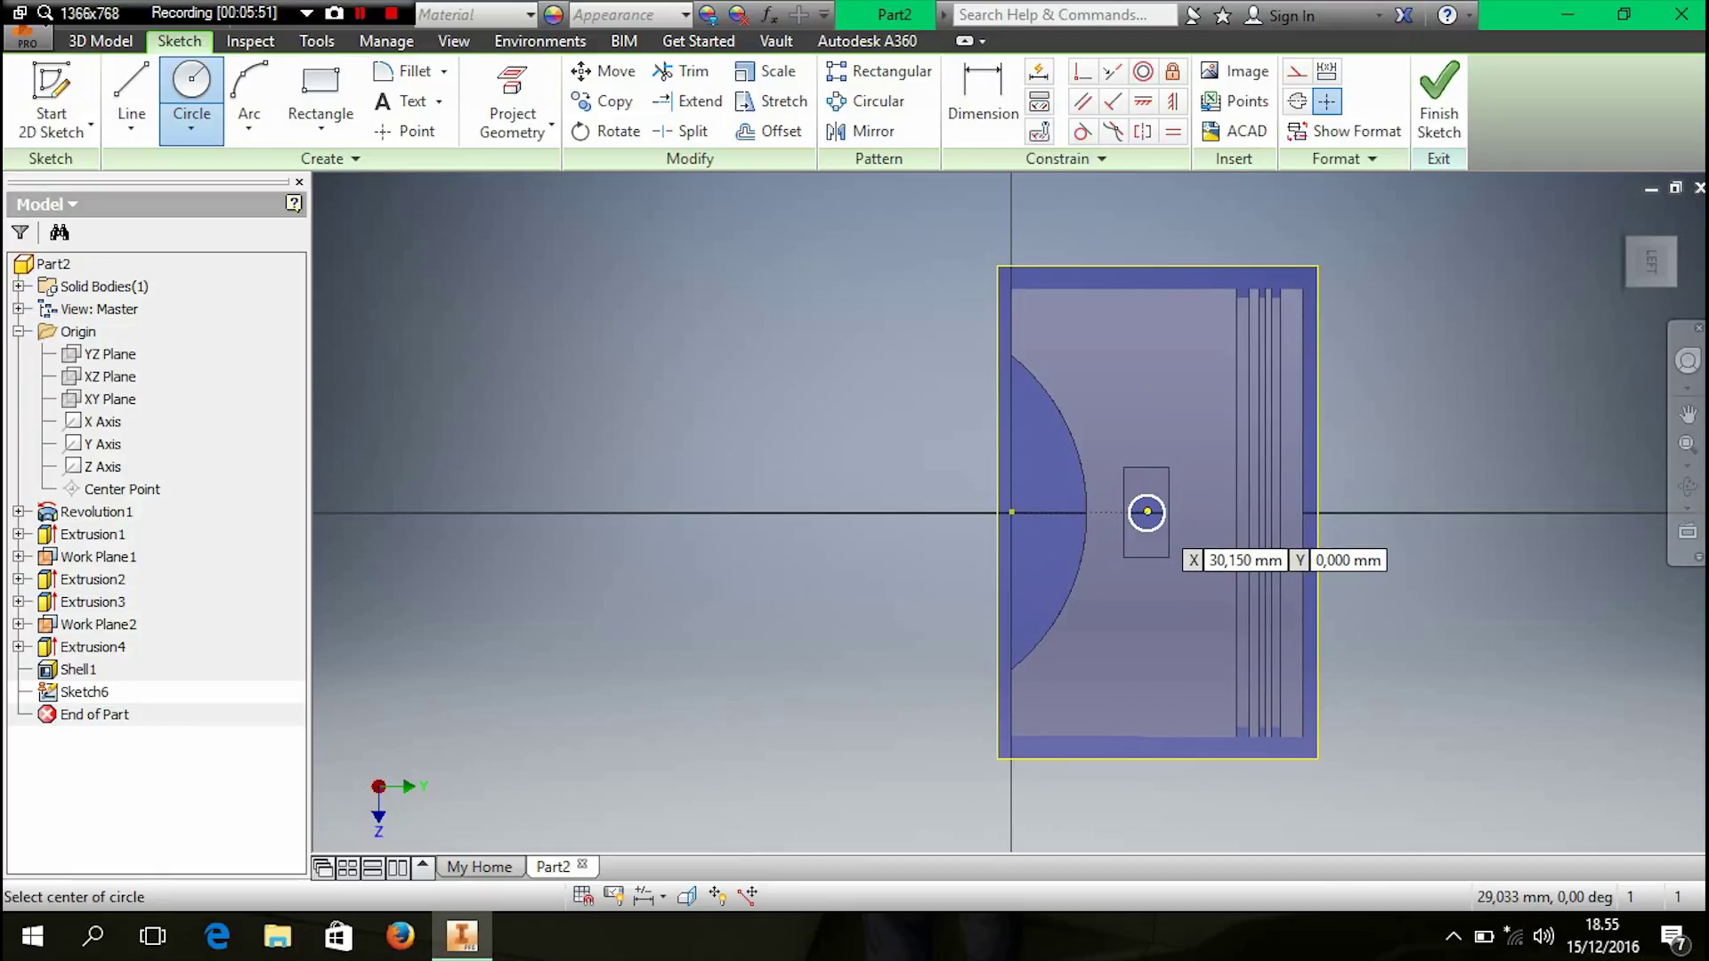
scroll(1153, 511, "down", 3)
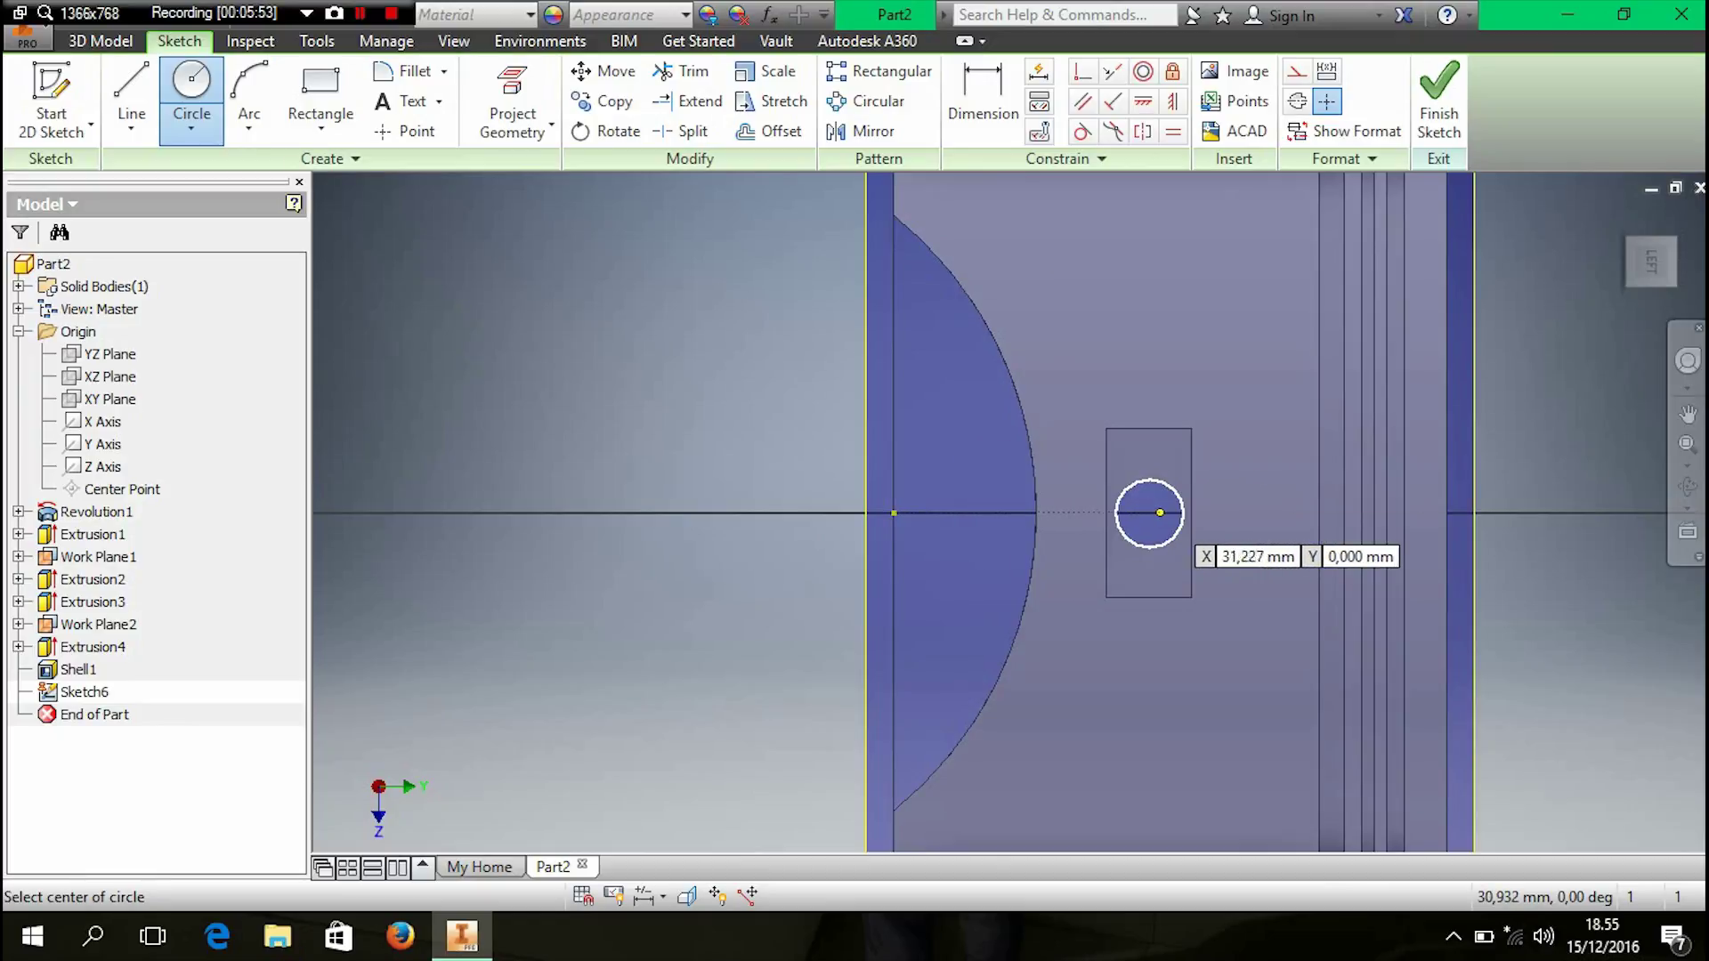
left_click(1680, 214)
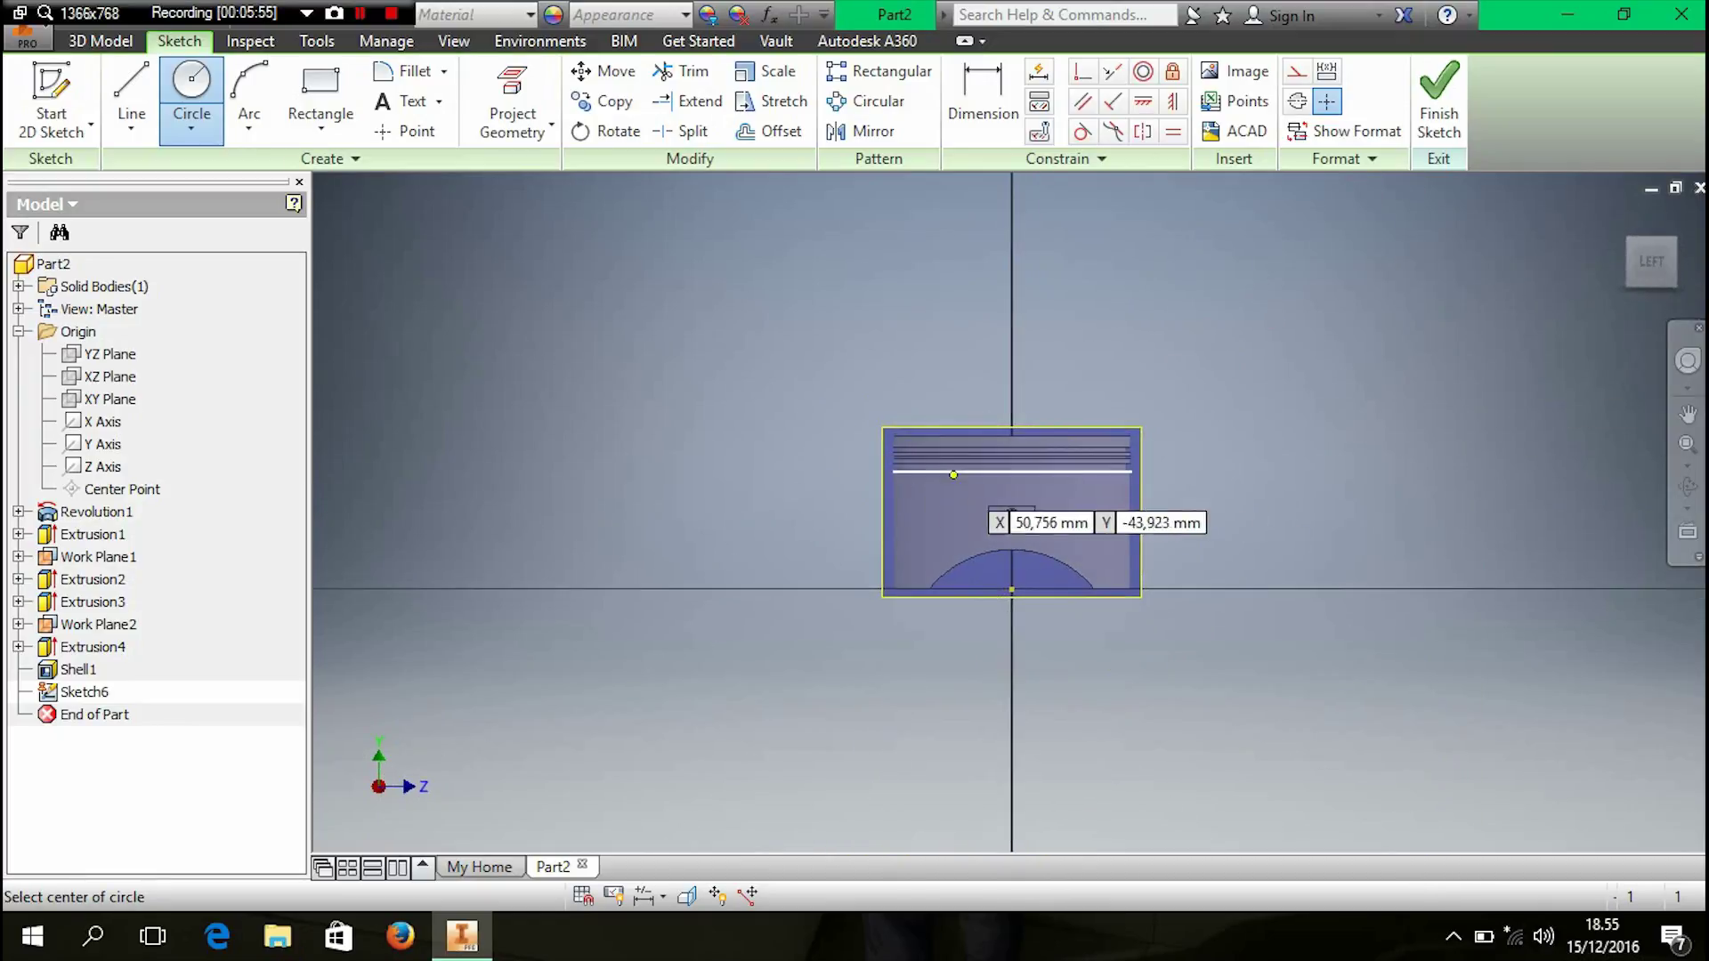
scroll(1034, 492, "down", 4)
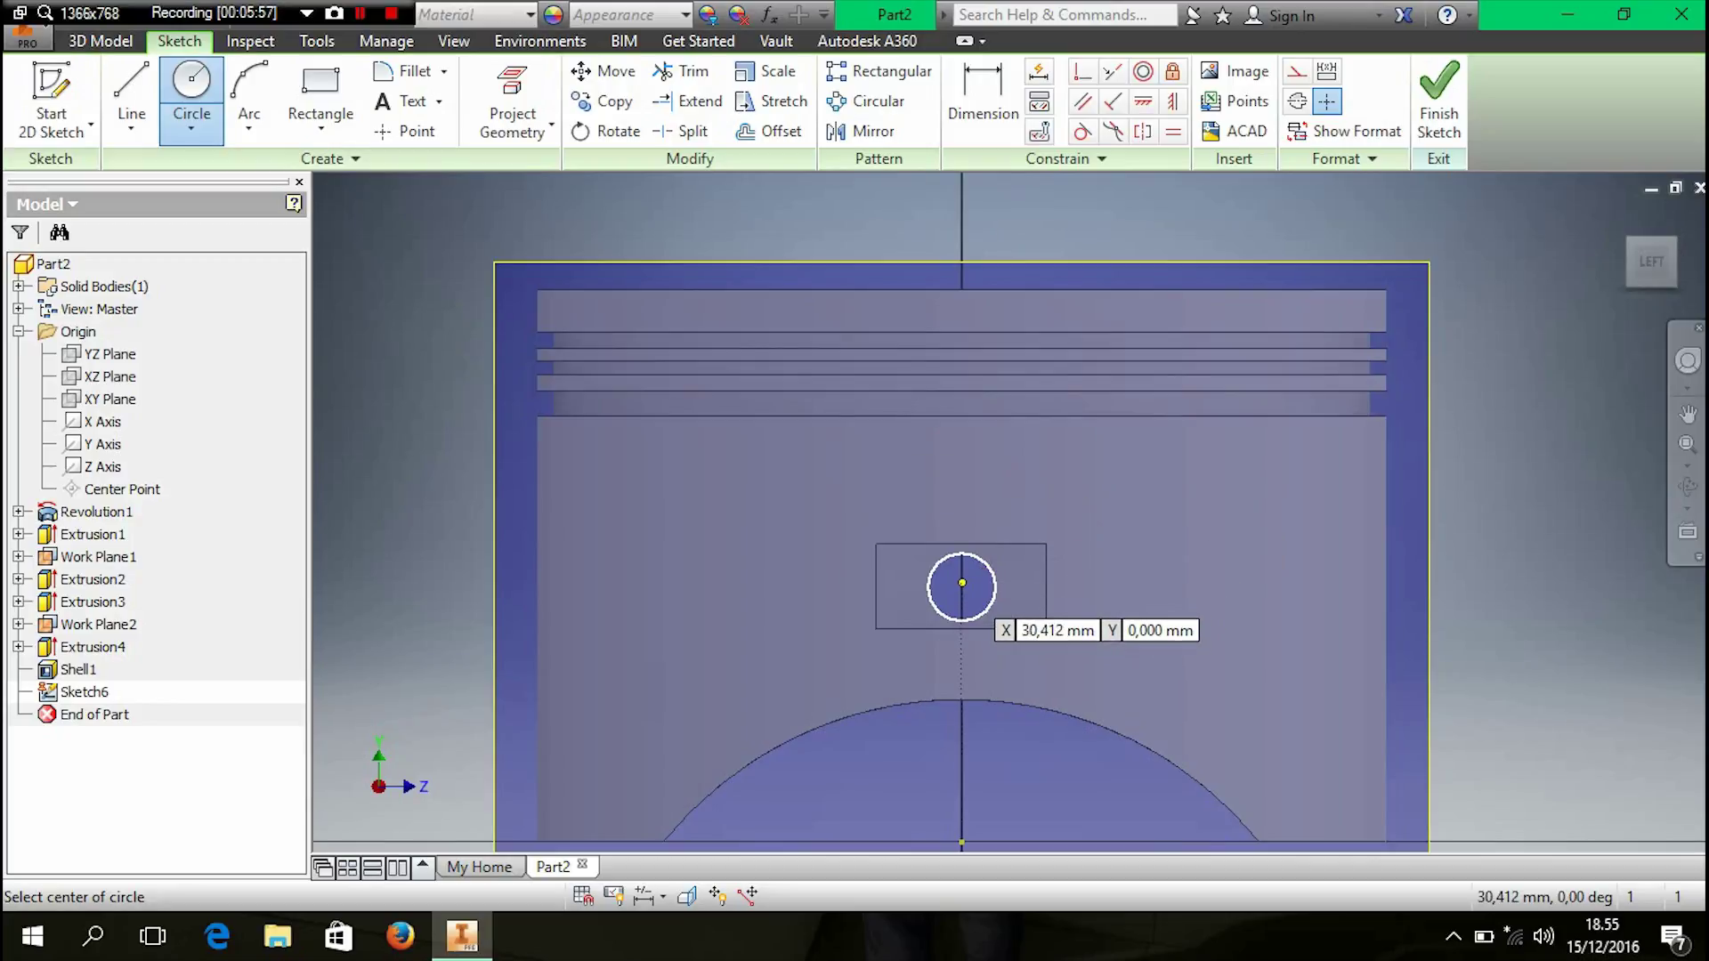
left_click(962, 587)
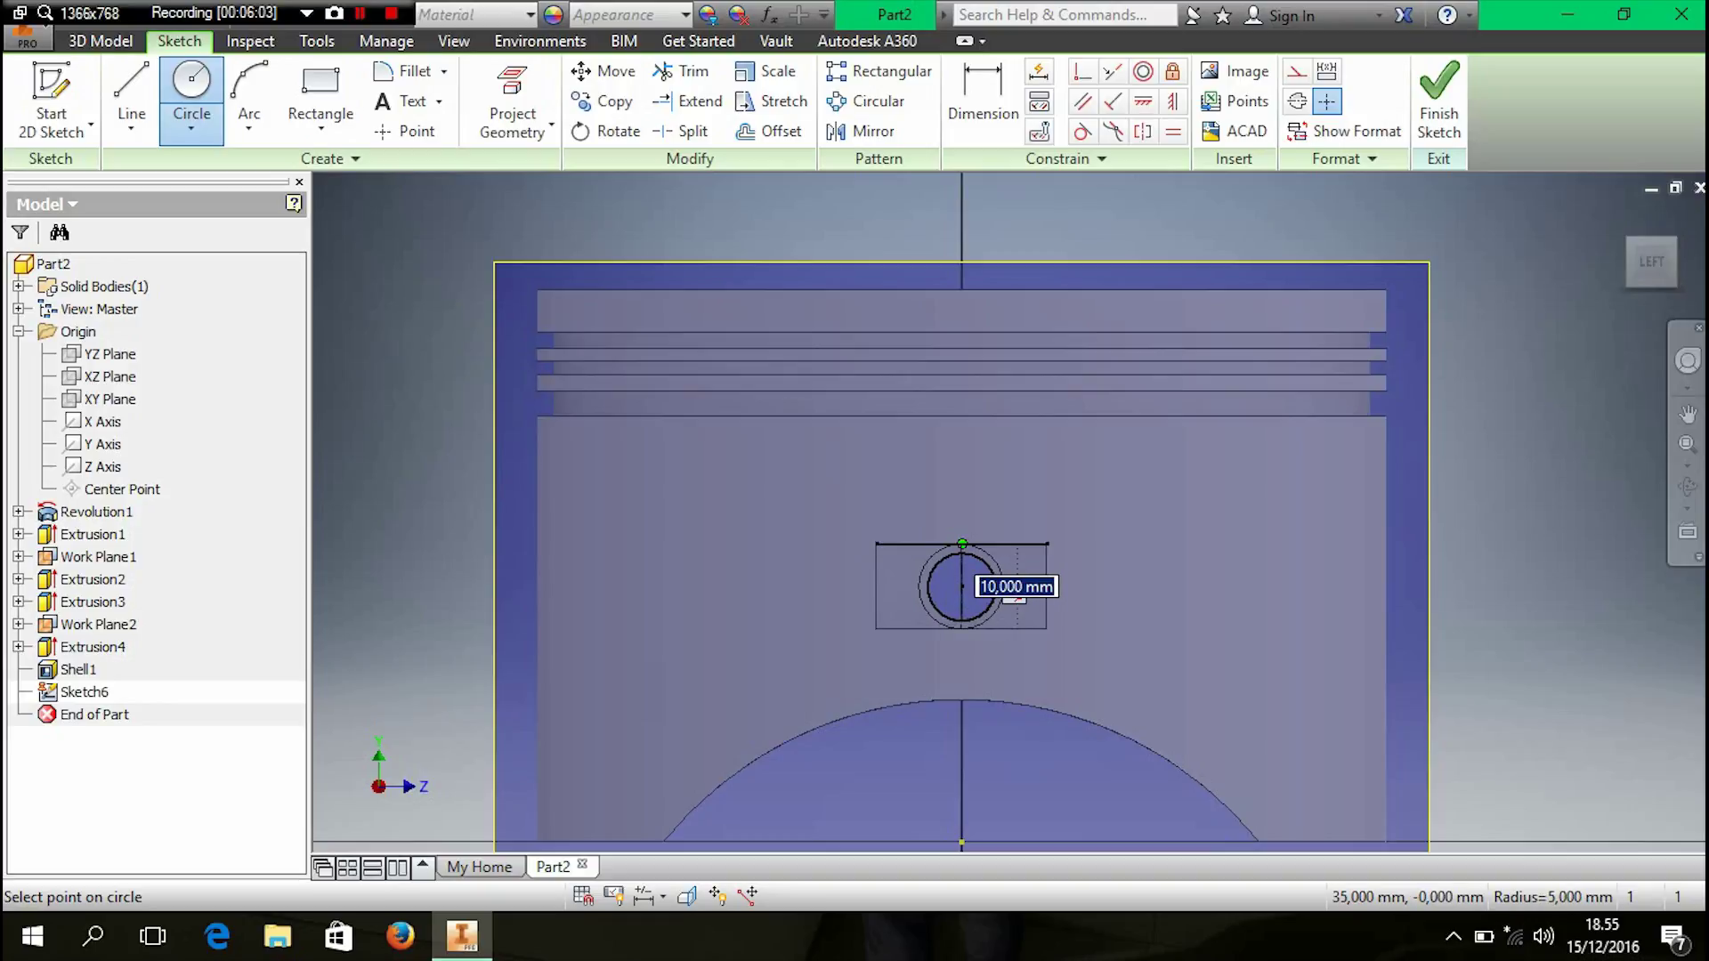
left_click(962, 552)
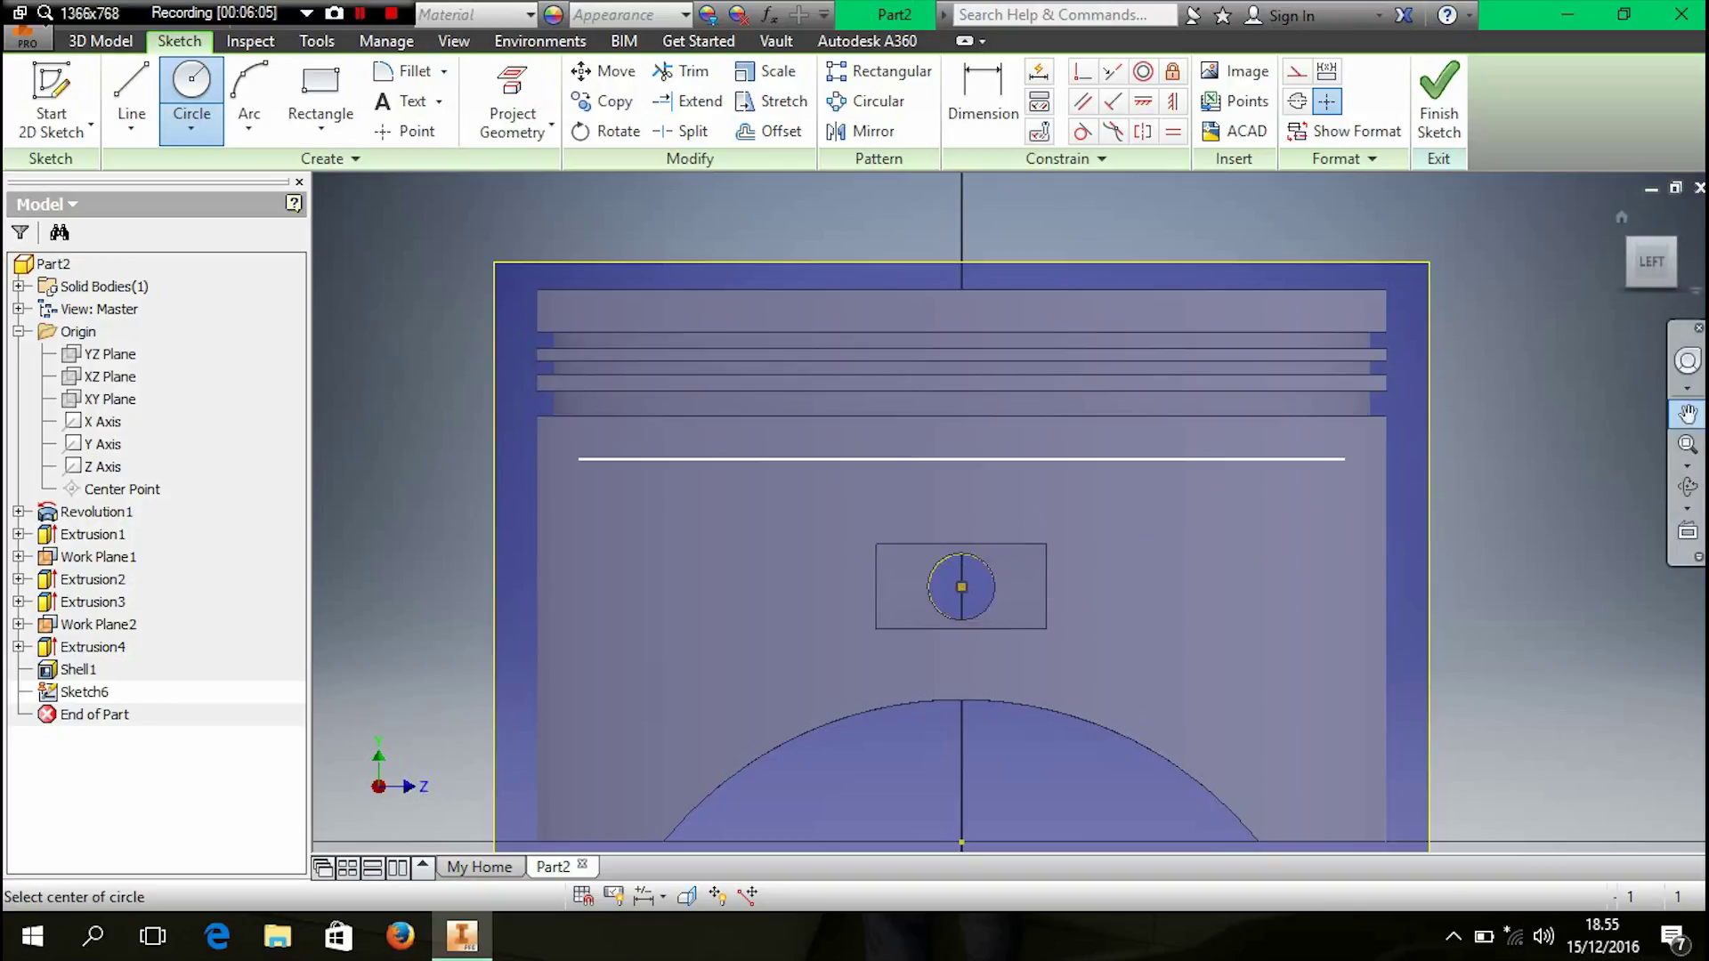
key("e")
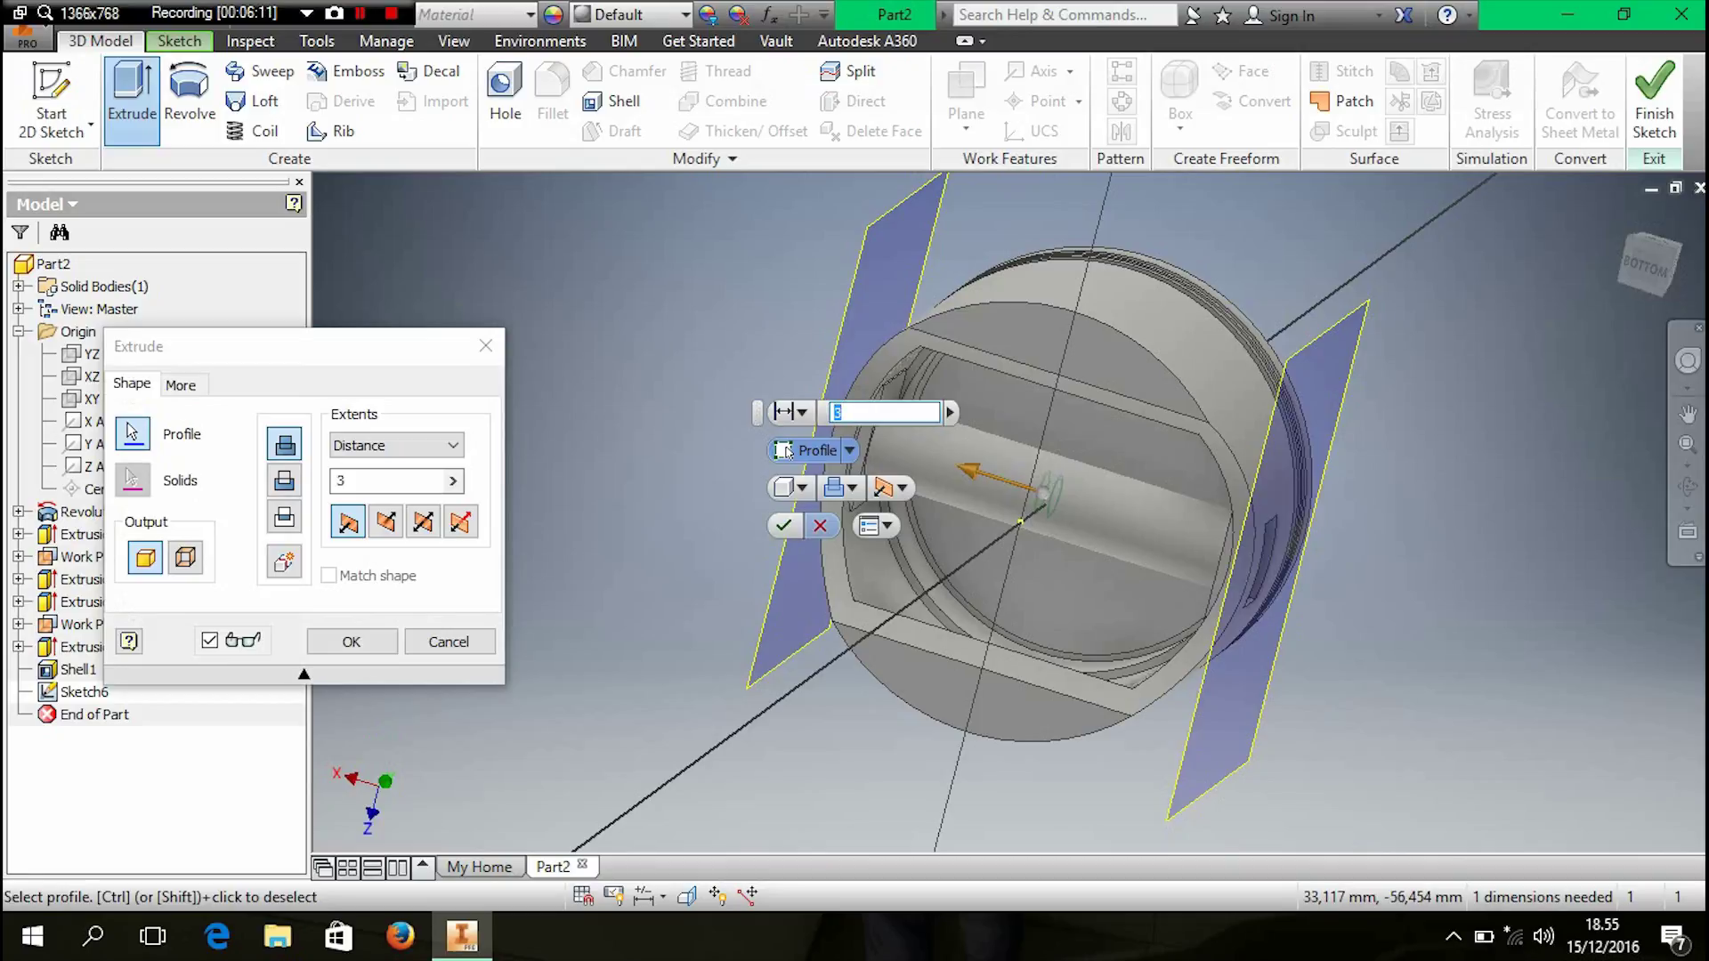
key("Escape")
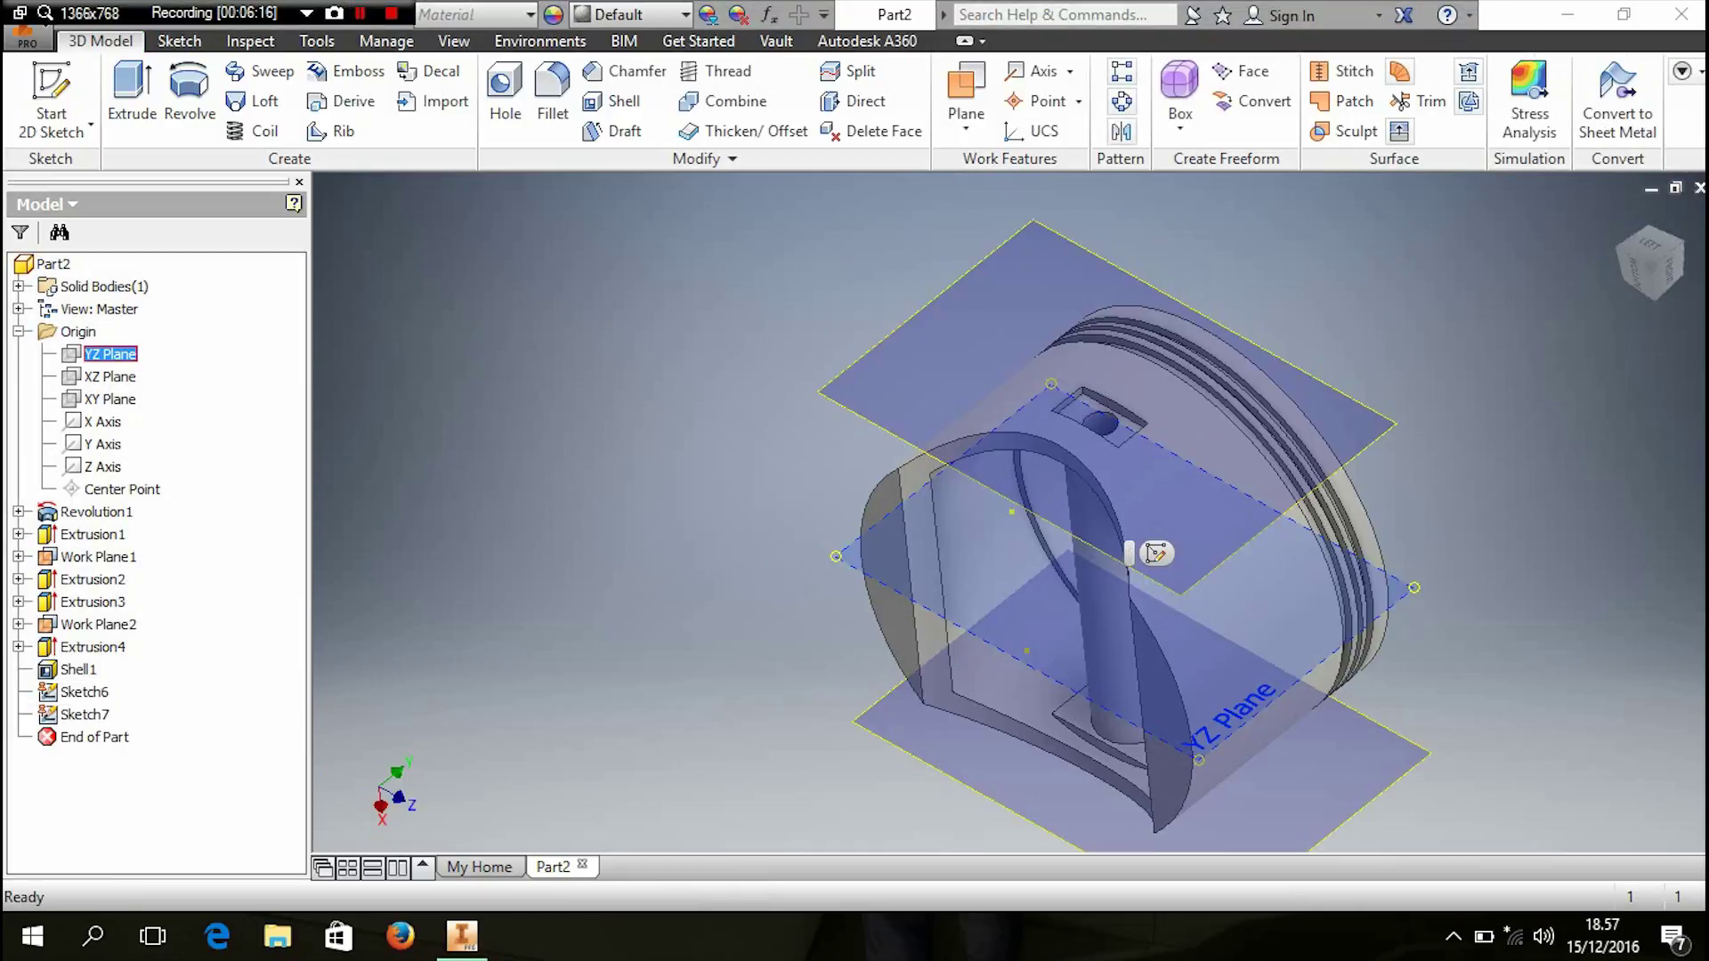
- Start another sketch on the YZ plane and draw an 18 mm diameter circle centred on the pin hole
left_click(110, 353)
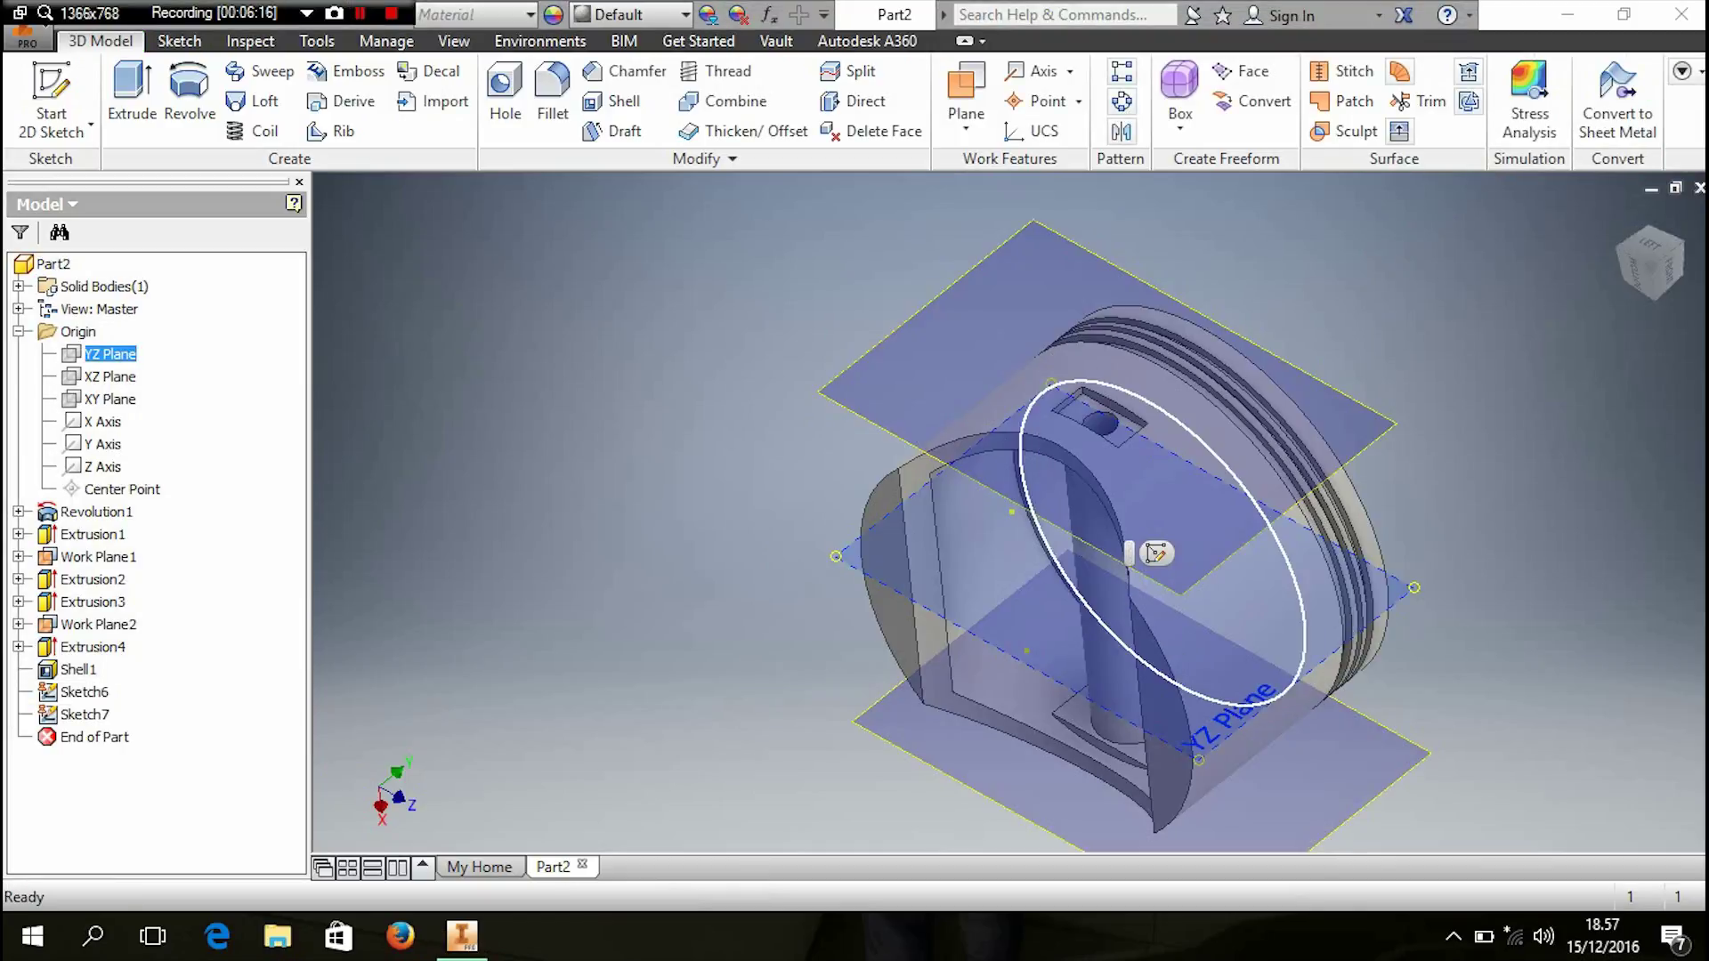
right_click(1232, 654)
left_click(1238, 717)
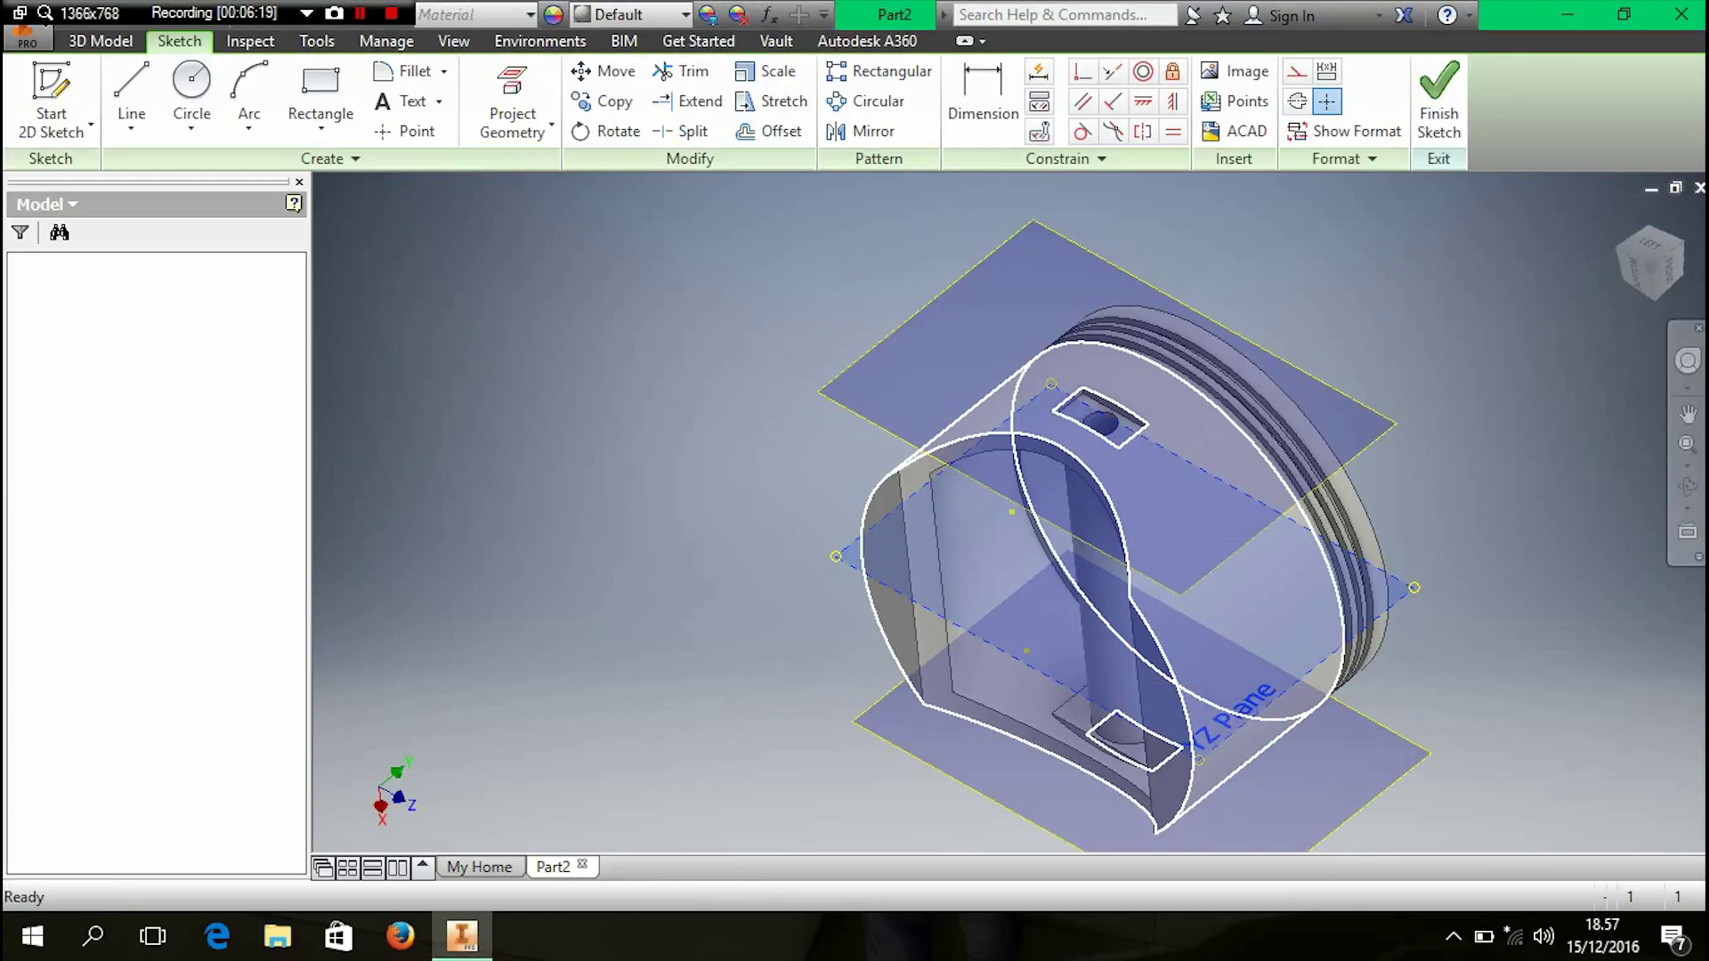
left_click(191, 89)
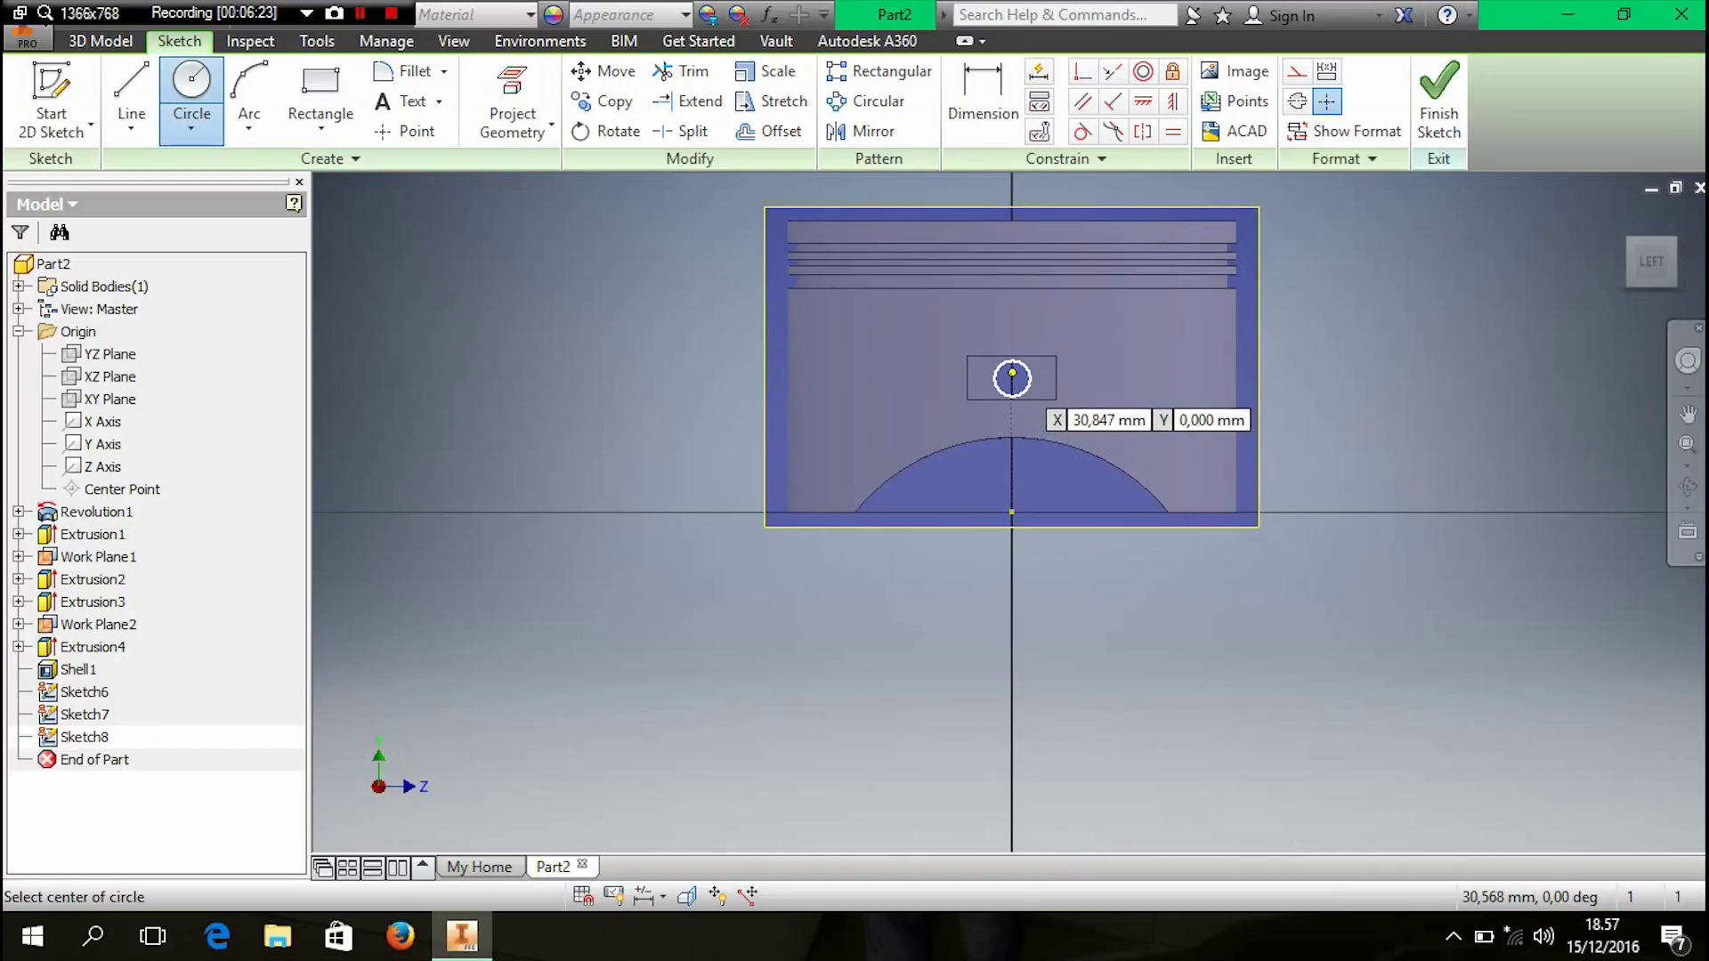
scroll(1012, 361, "up", 3)
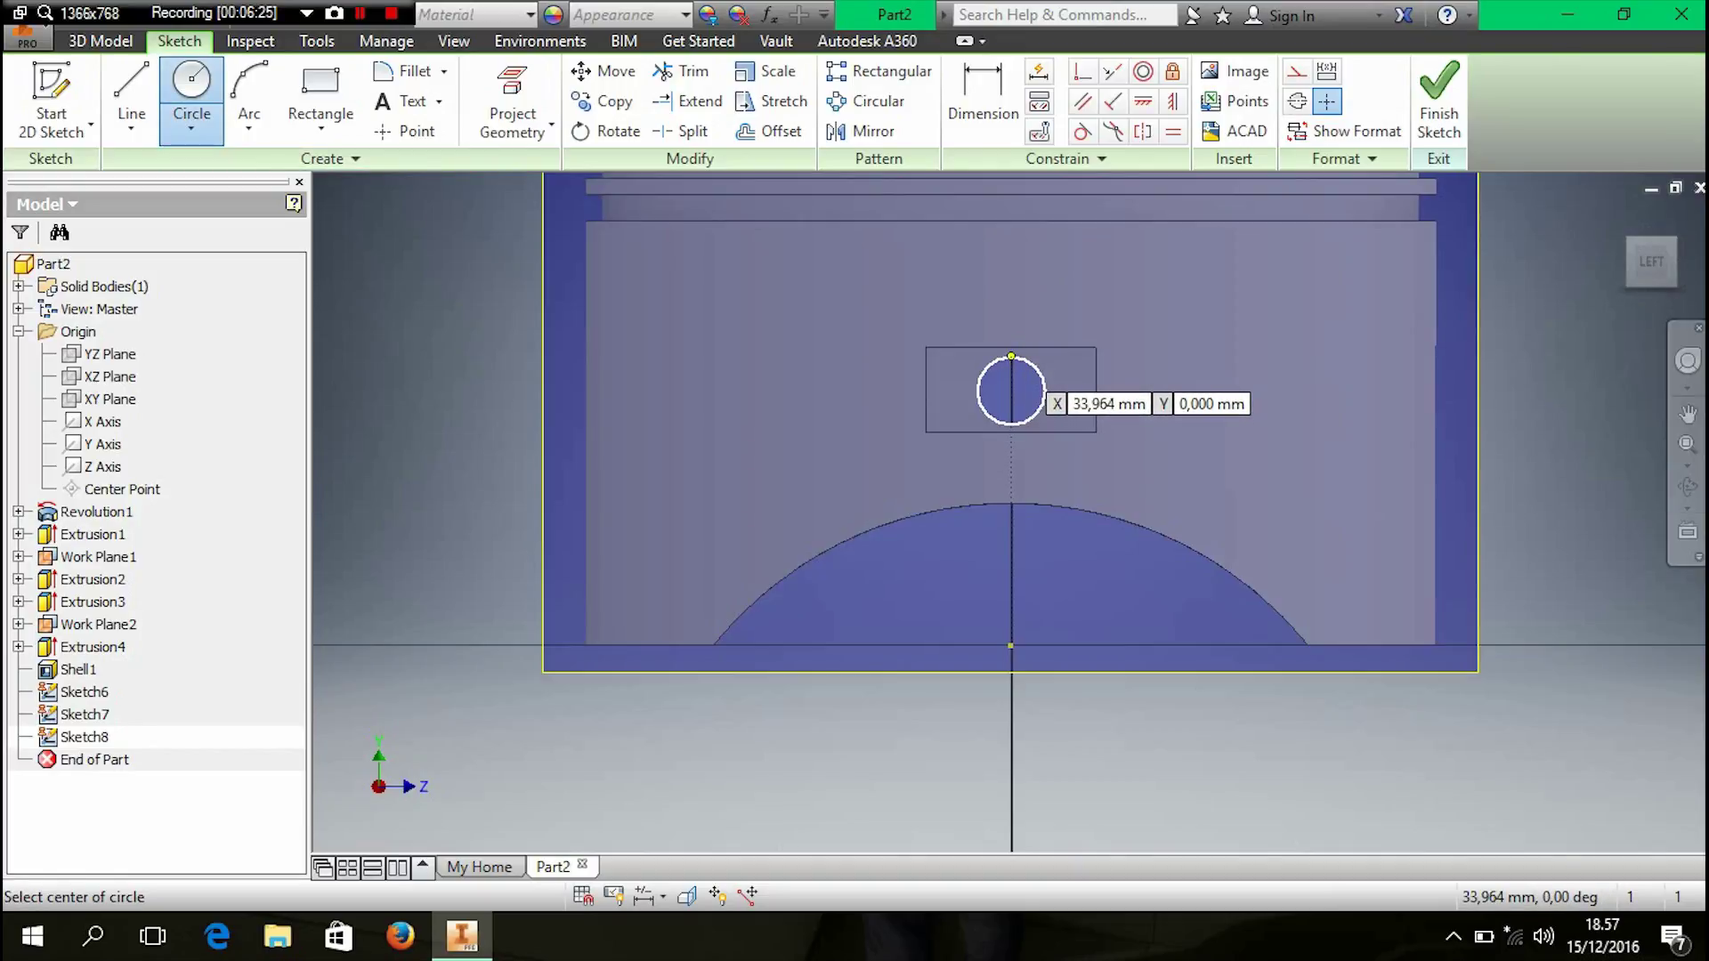
left_click(1011, 390)
type("18")
key("Tab")
key("Return")
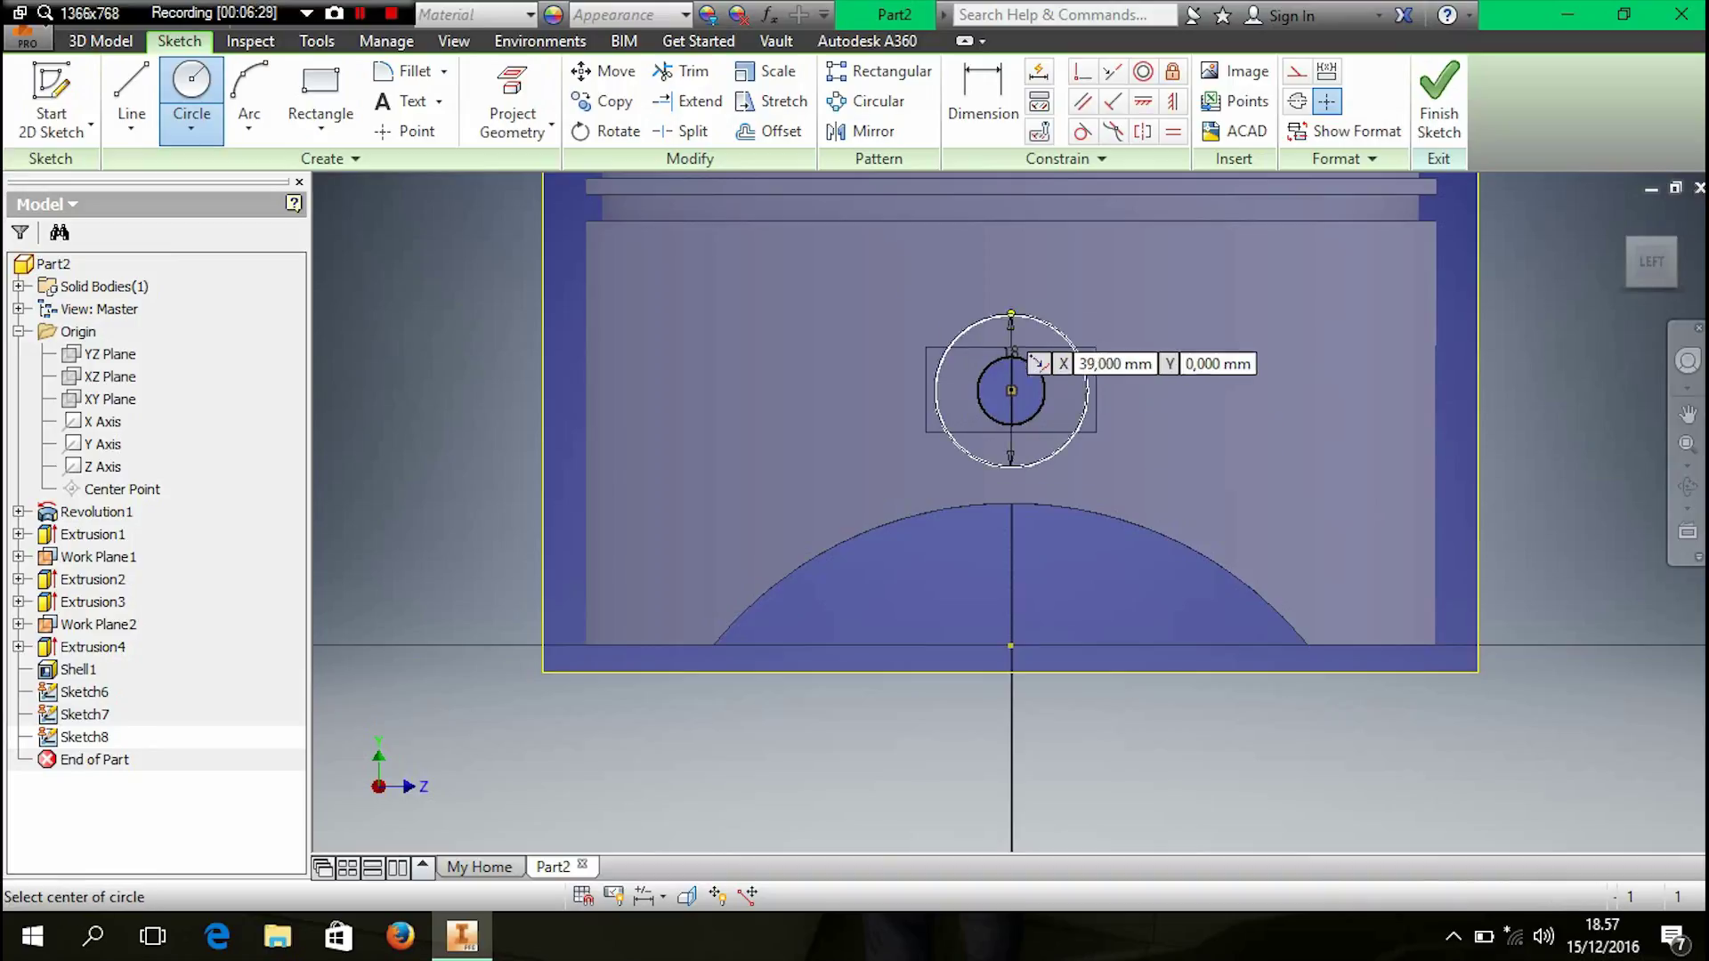
- Extrude the 18 mm circle as a symmetric 30 mm cut through the middle of the internal pin tube
left_click(99, 41)
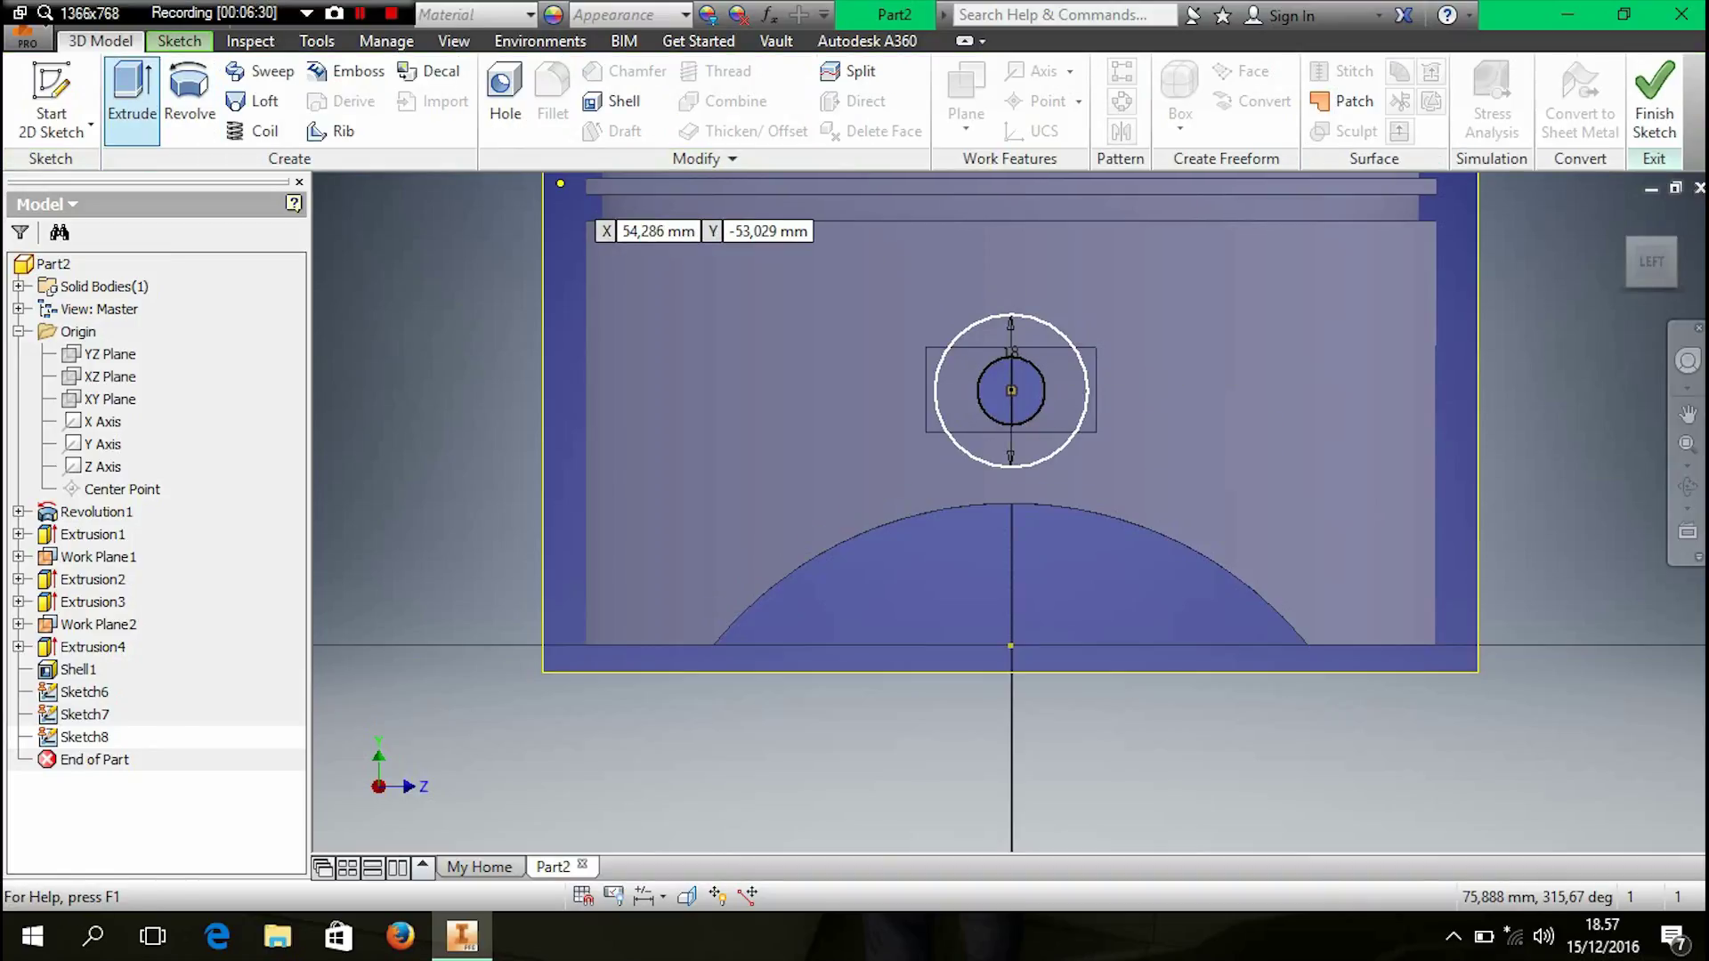
left_click(131, 100)
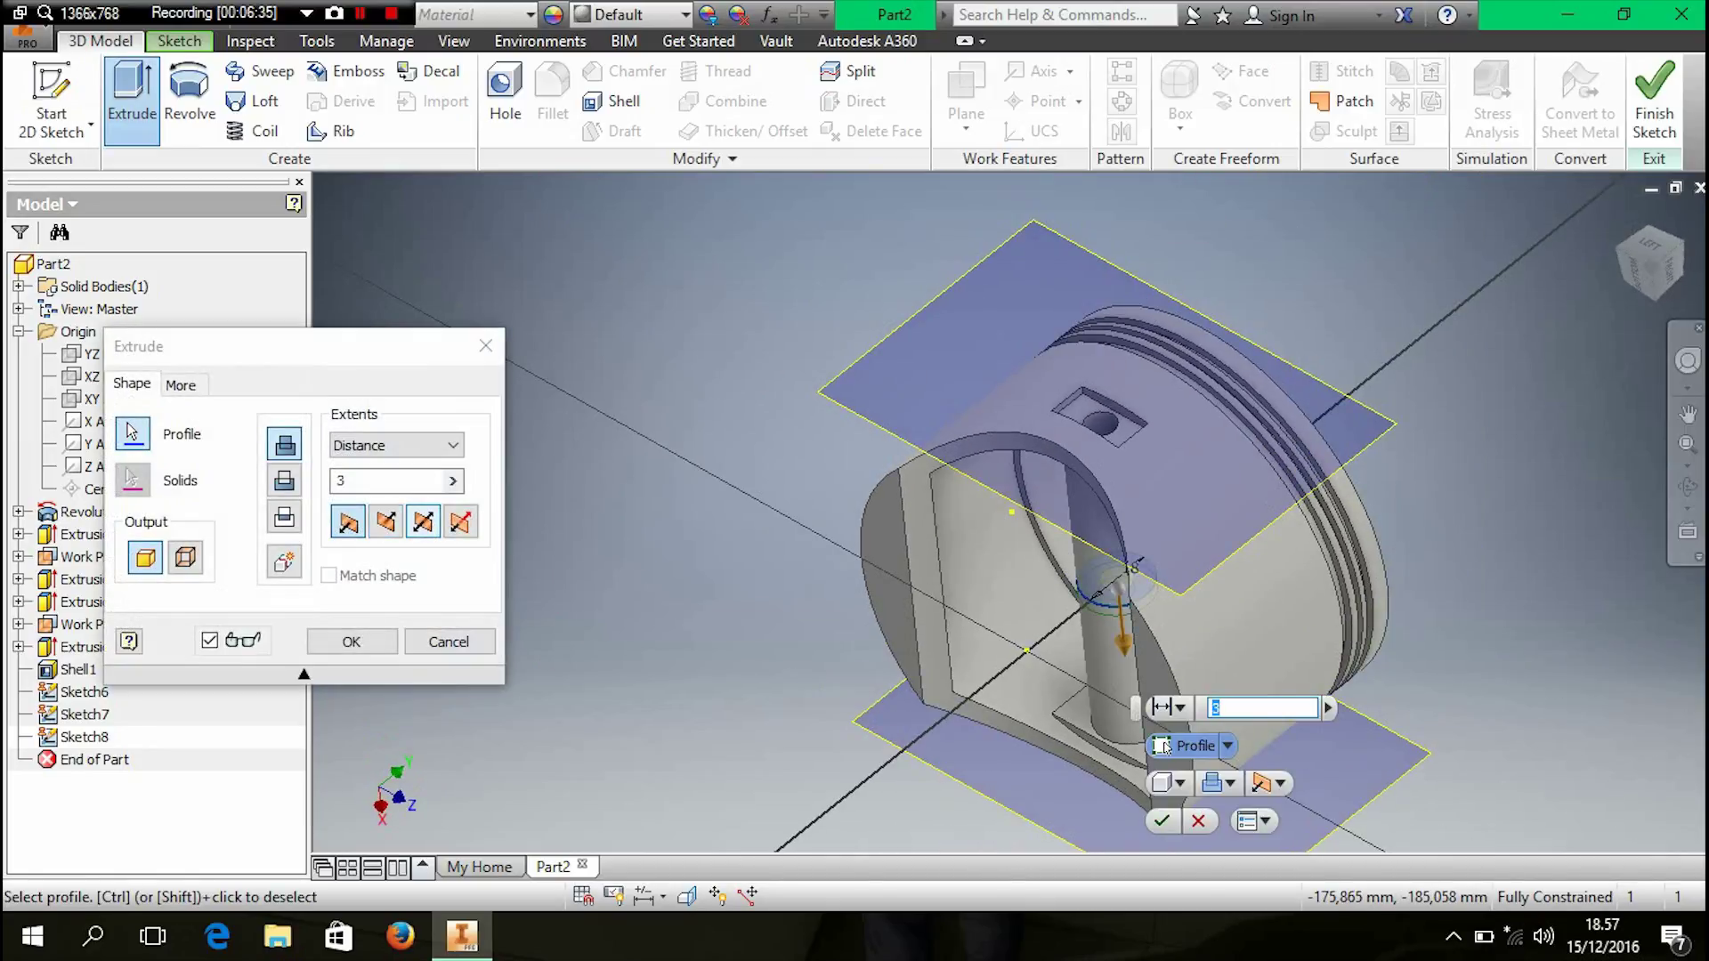
left_click(423, 522)
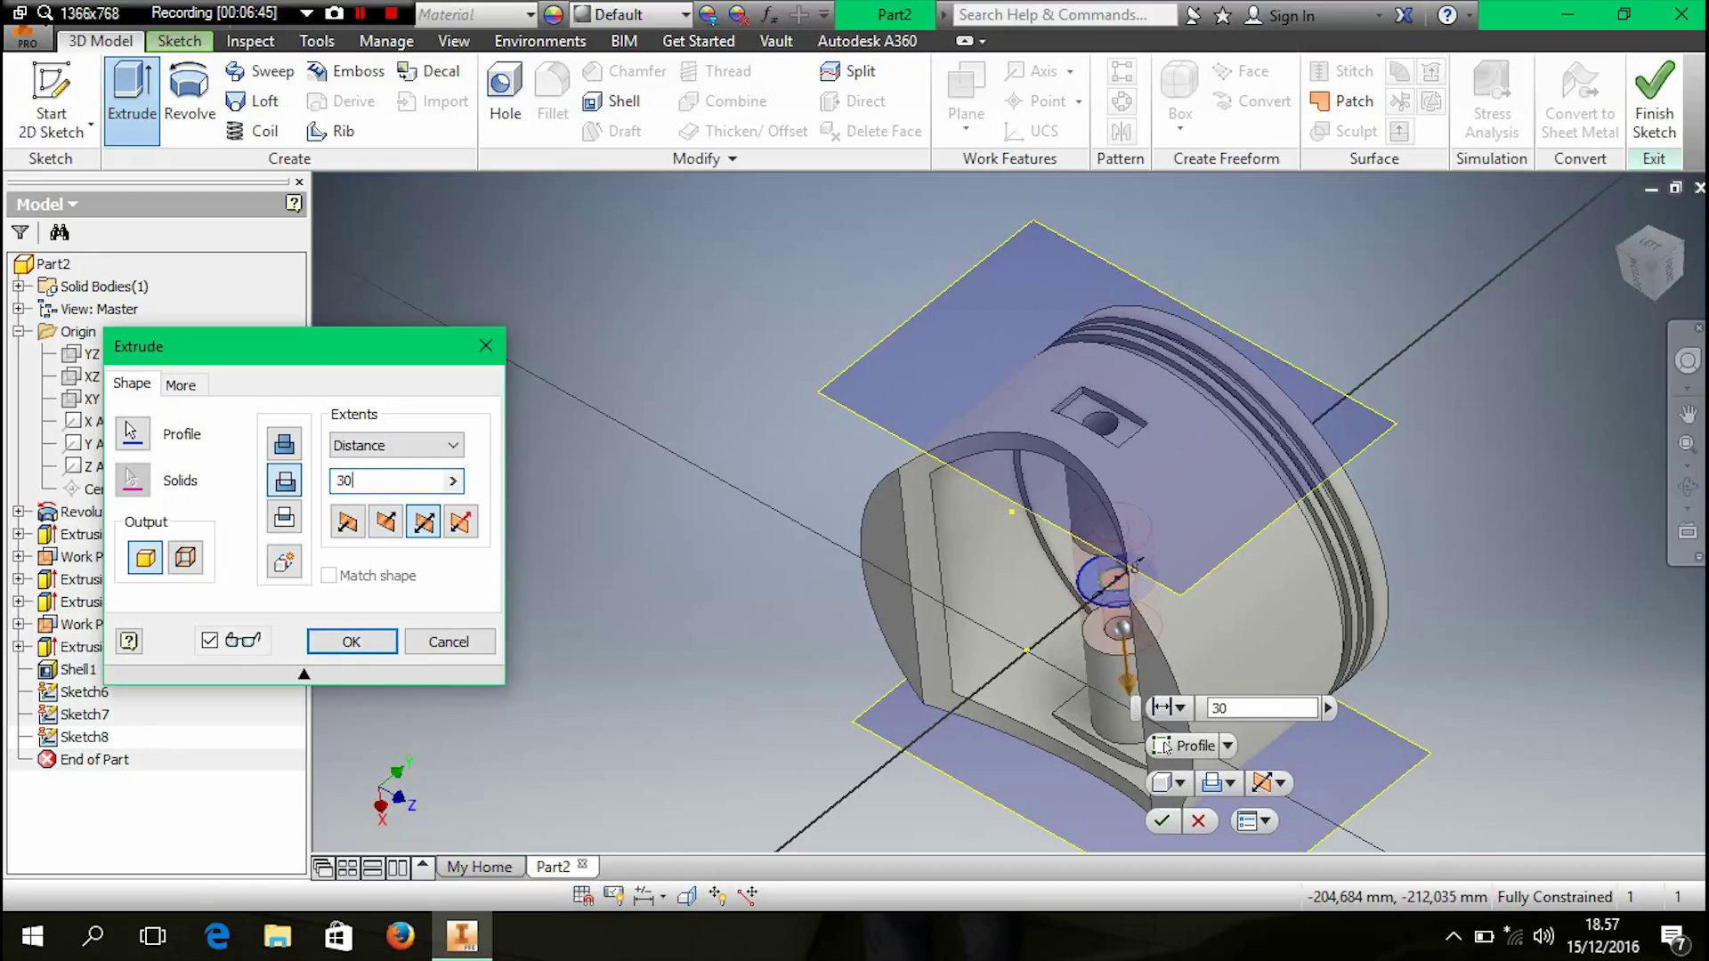
left_click(351, 642)
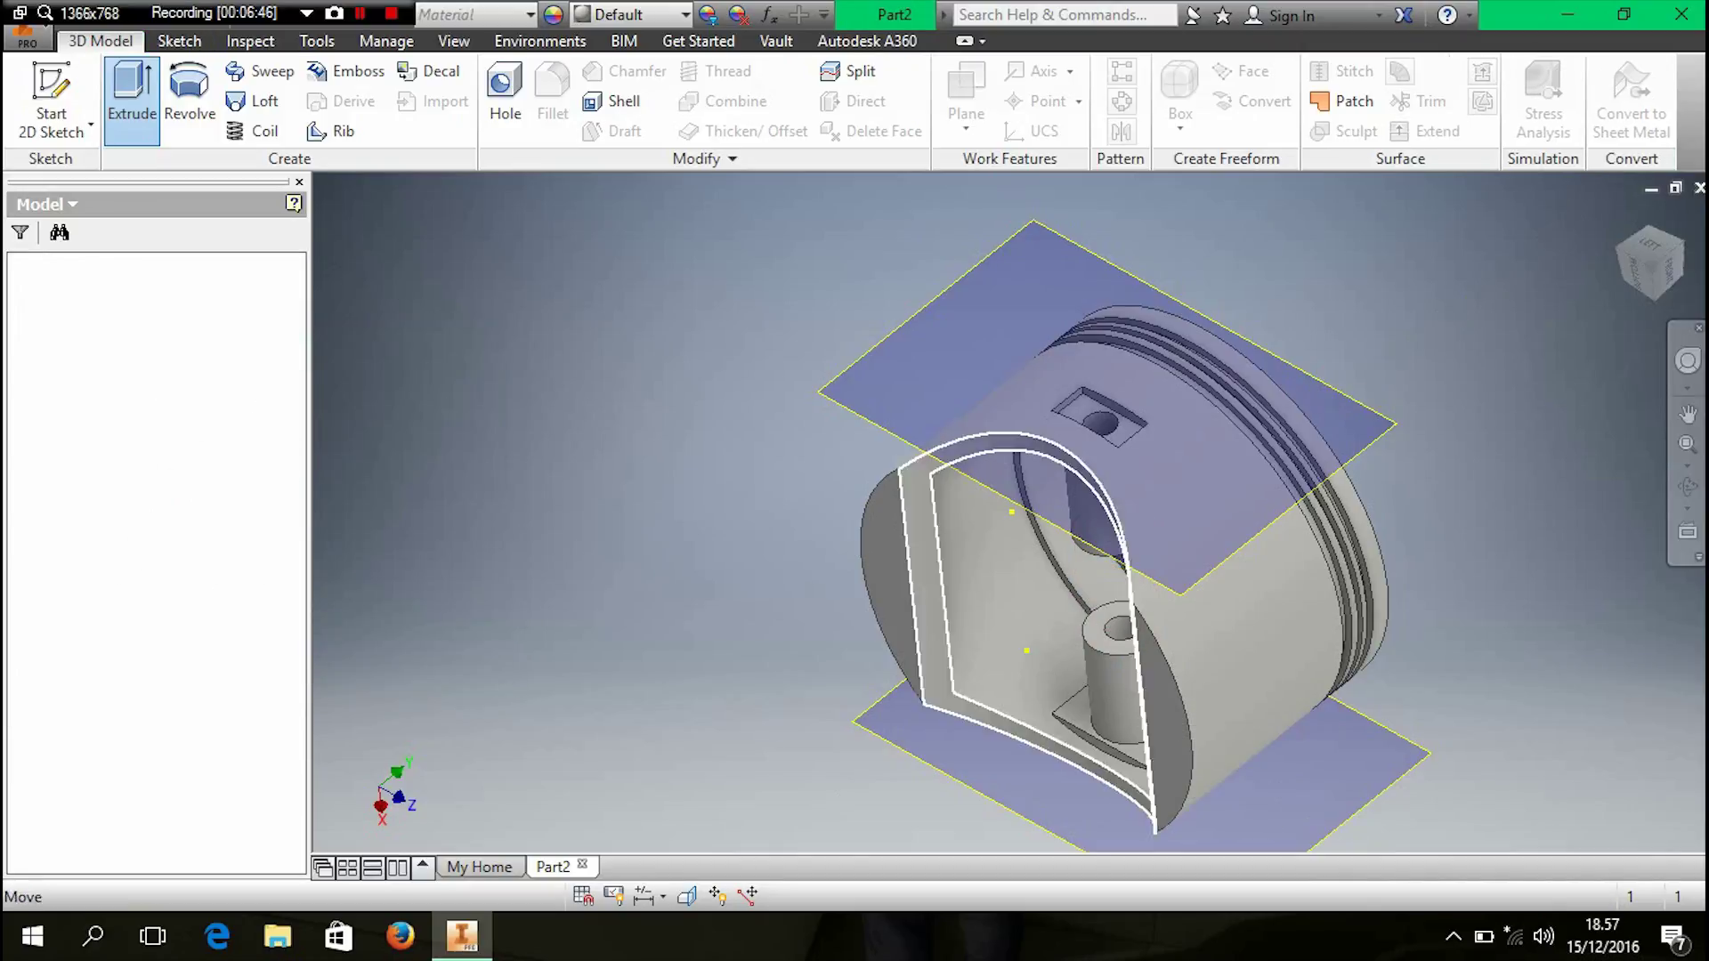
left_click(1687, 486)
left_click_drag(1157, 569, 472, 454)
left_click_drag(1157, 374, 917, 365)
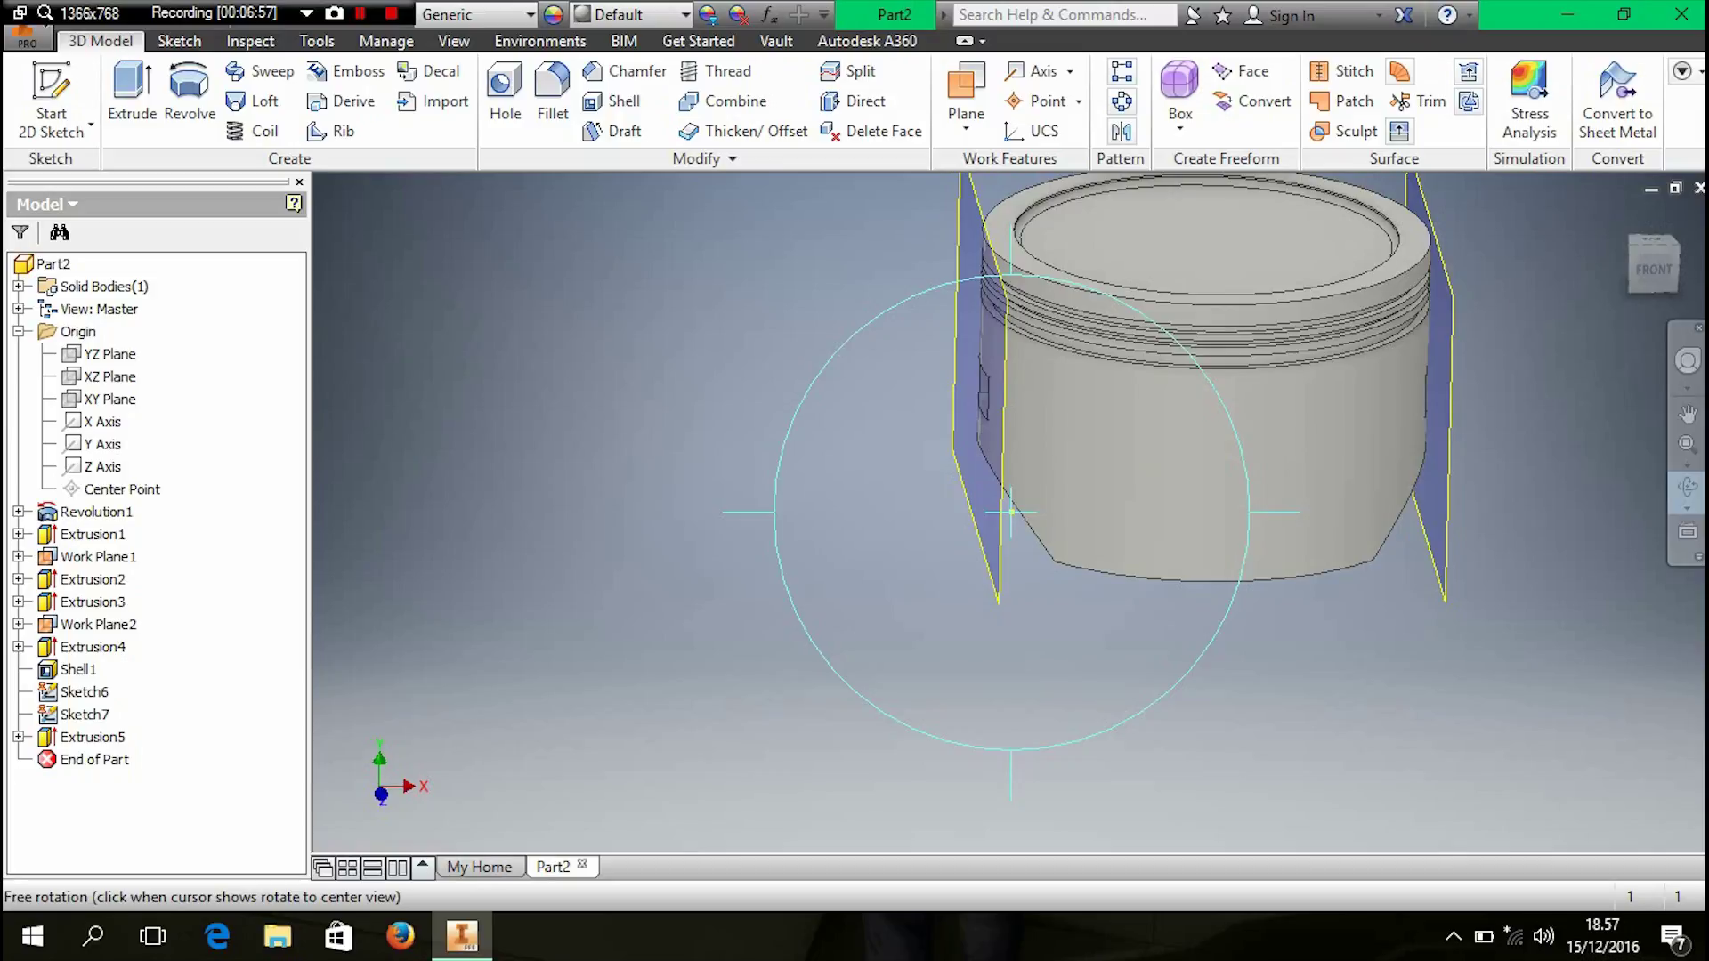
key("Page_Up")
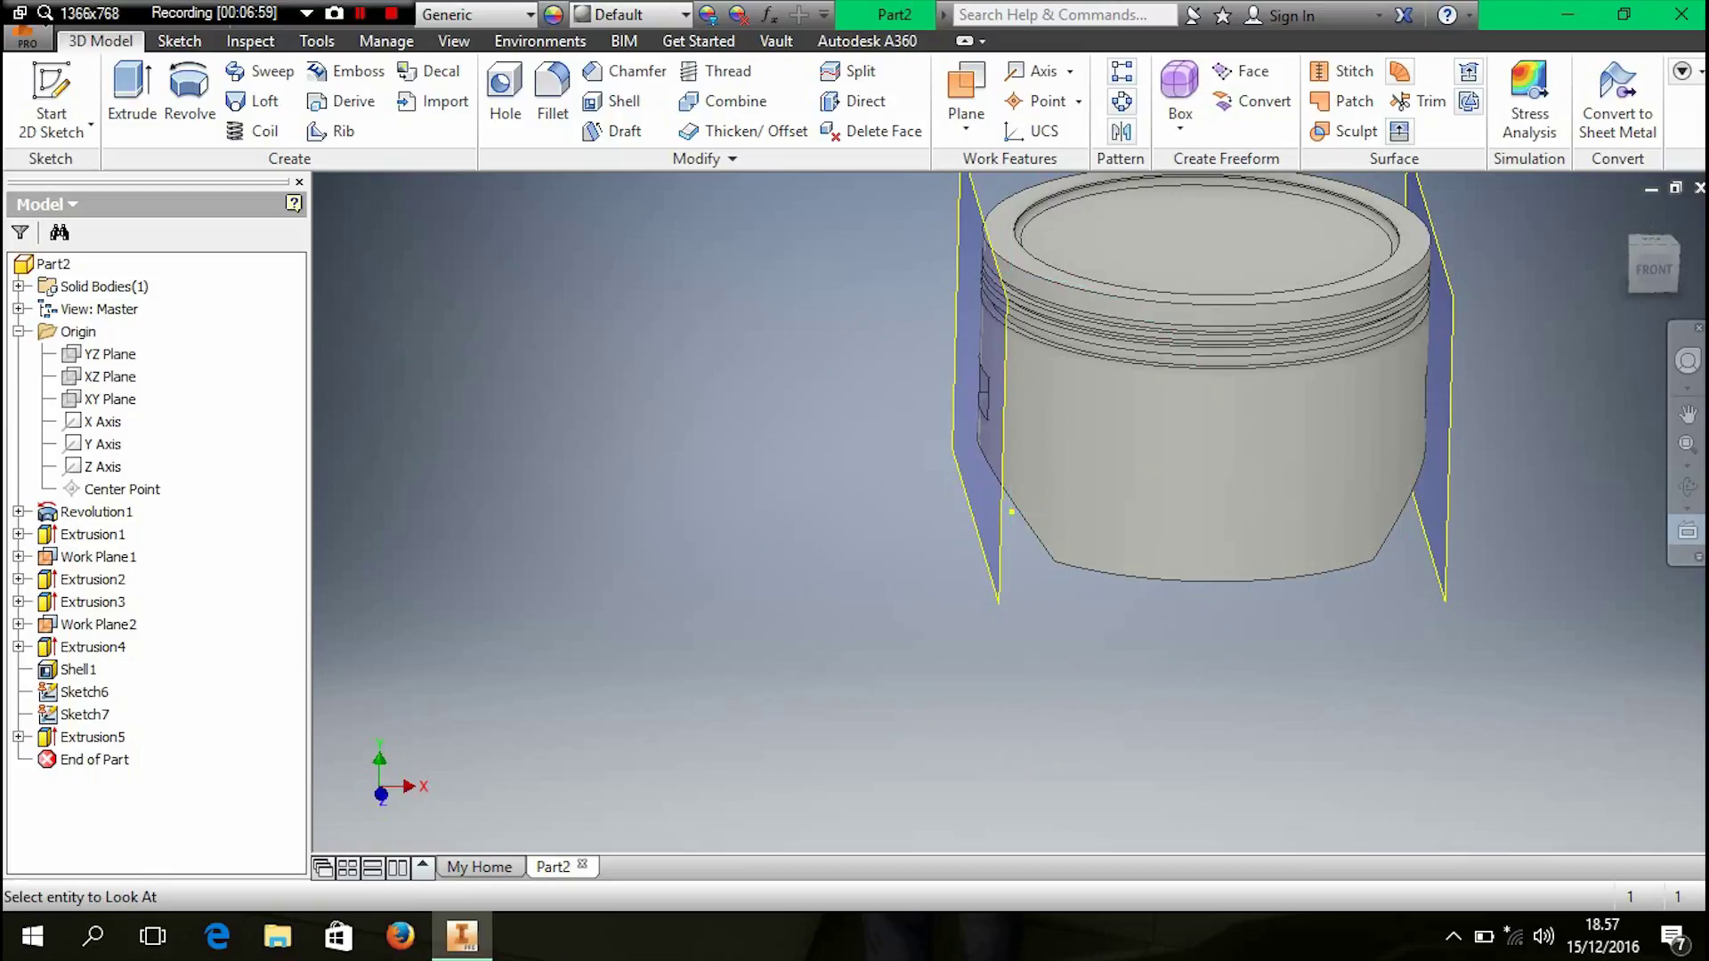